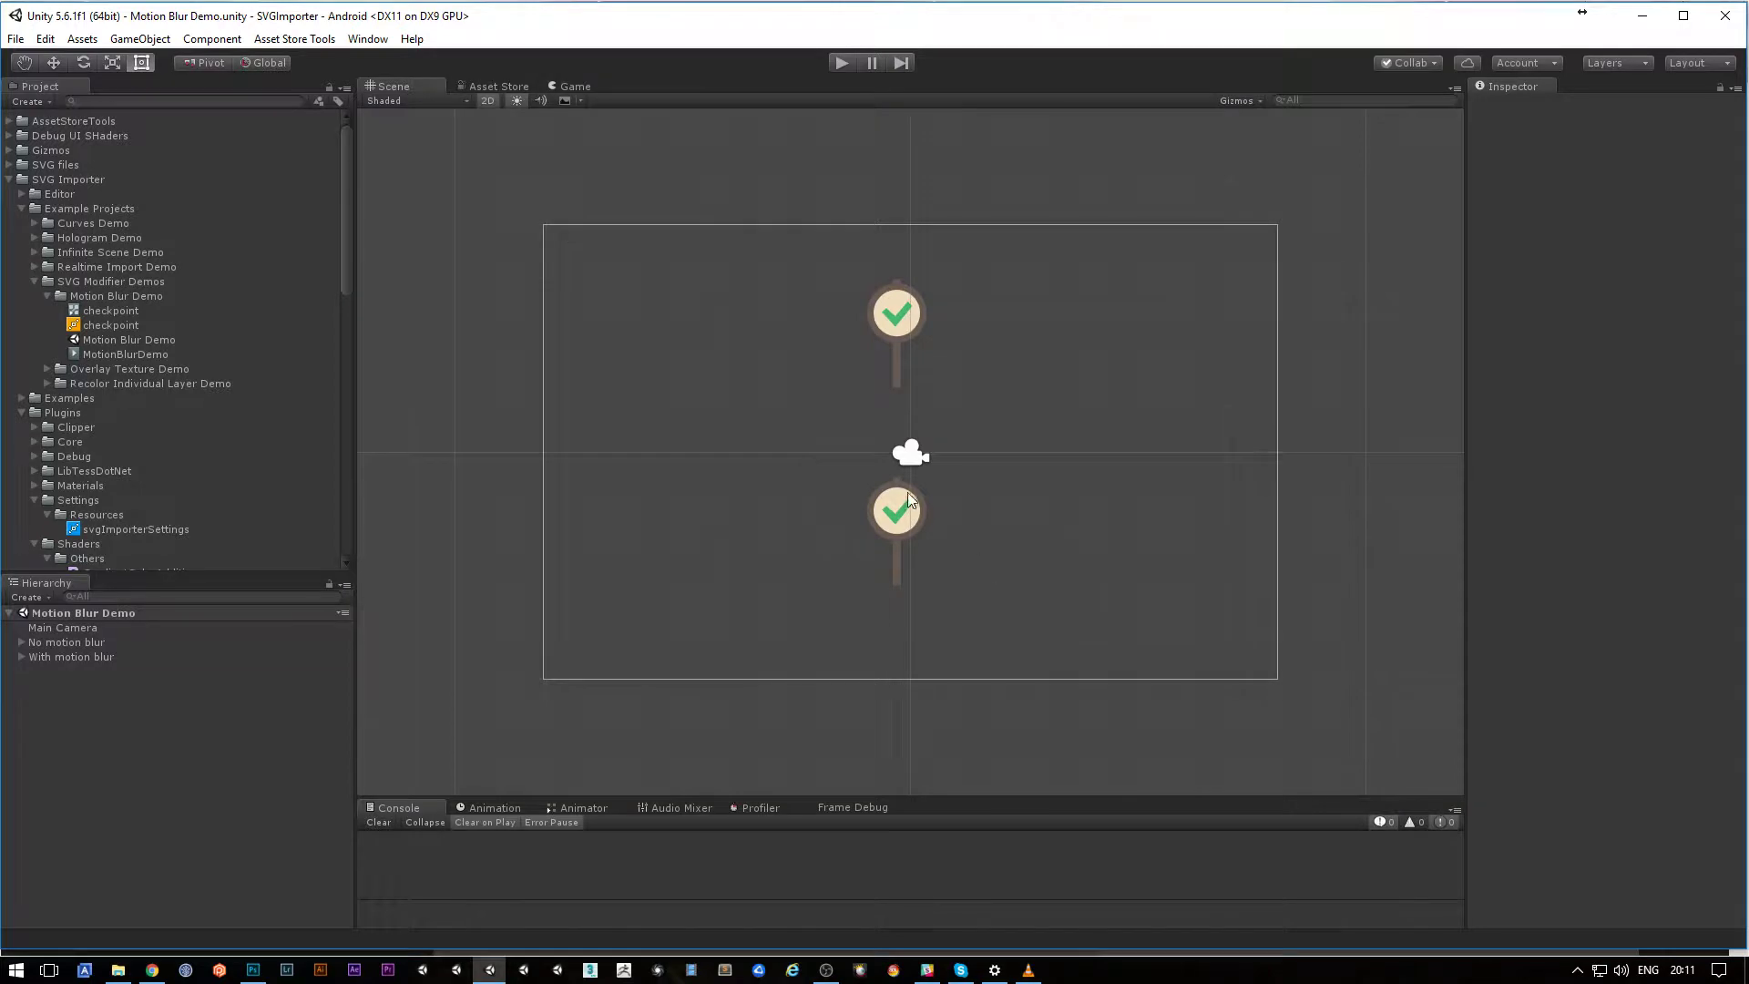
# Step: Set the SVG Blur Modifier radius of the lower checkpoint graphic (with motion blur) to 1
pyautogui.click(894, 494)
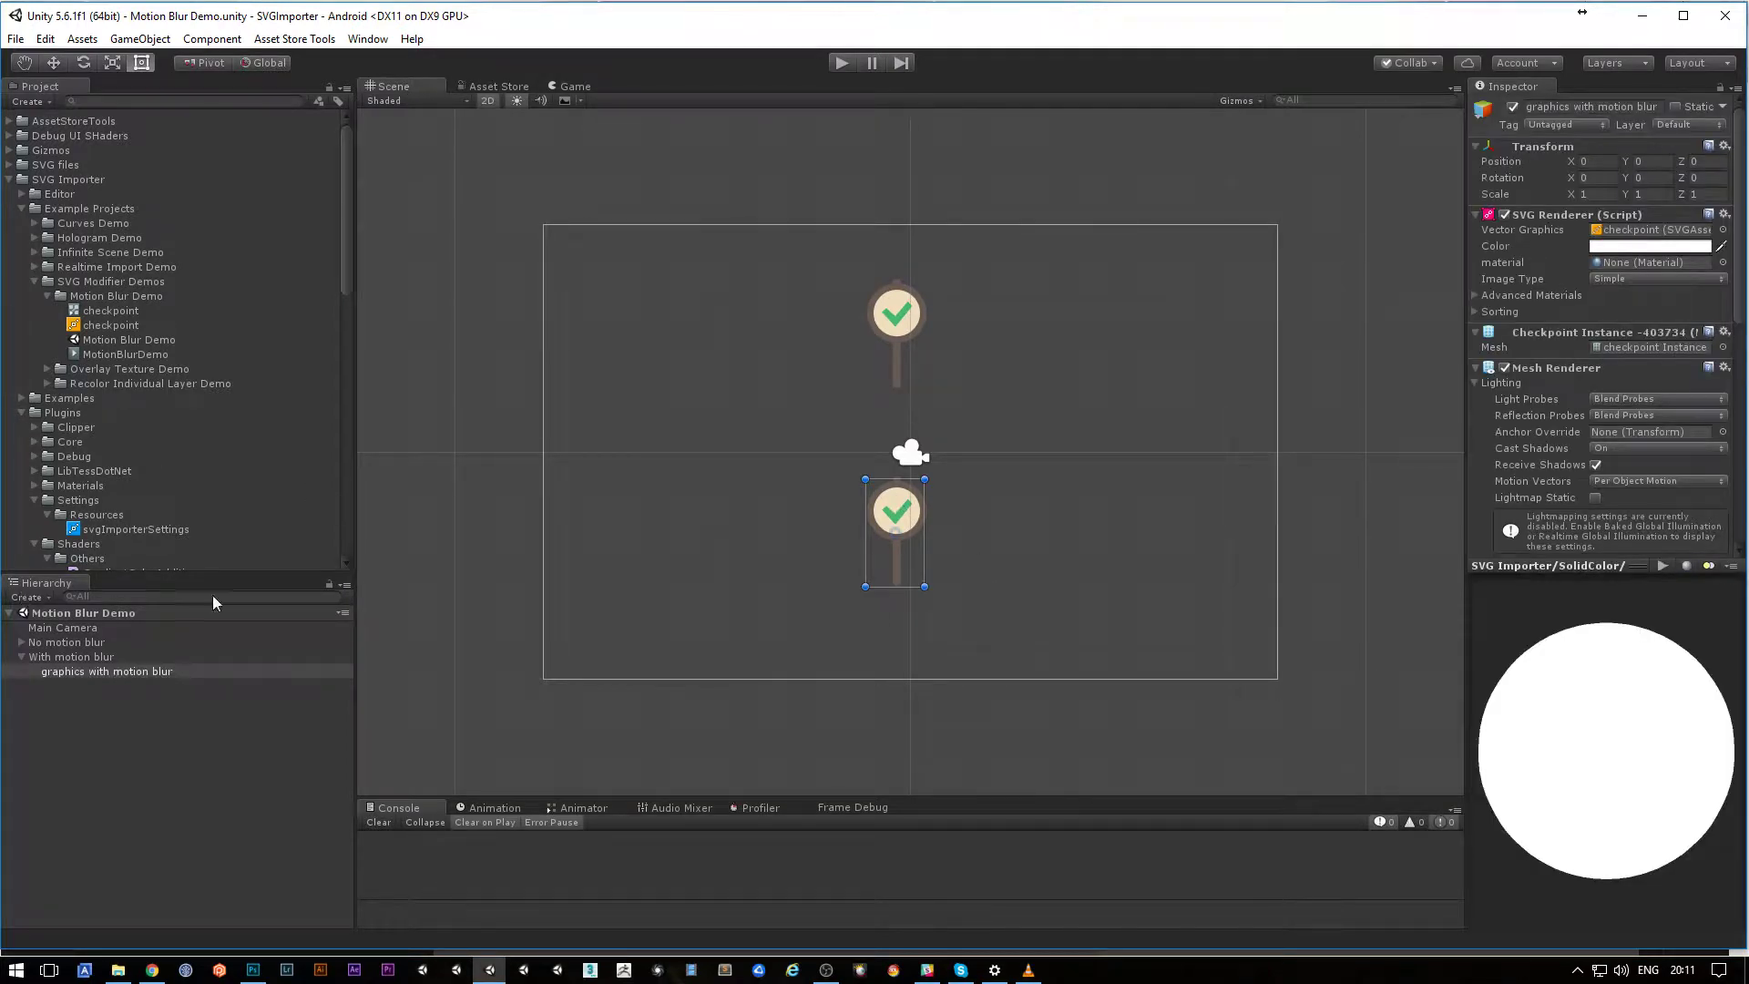
pyautogui.click(907, 300)
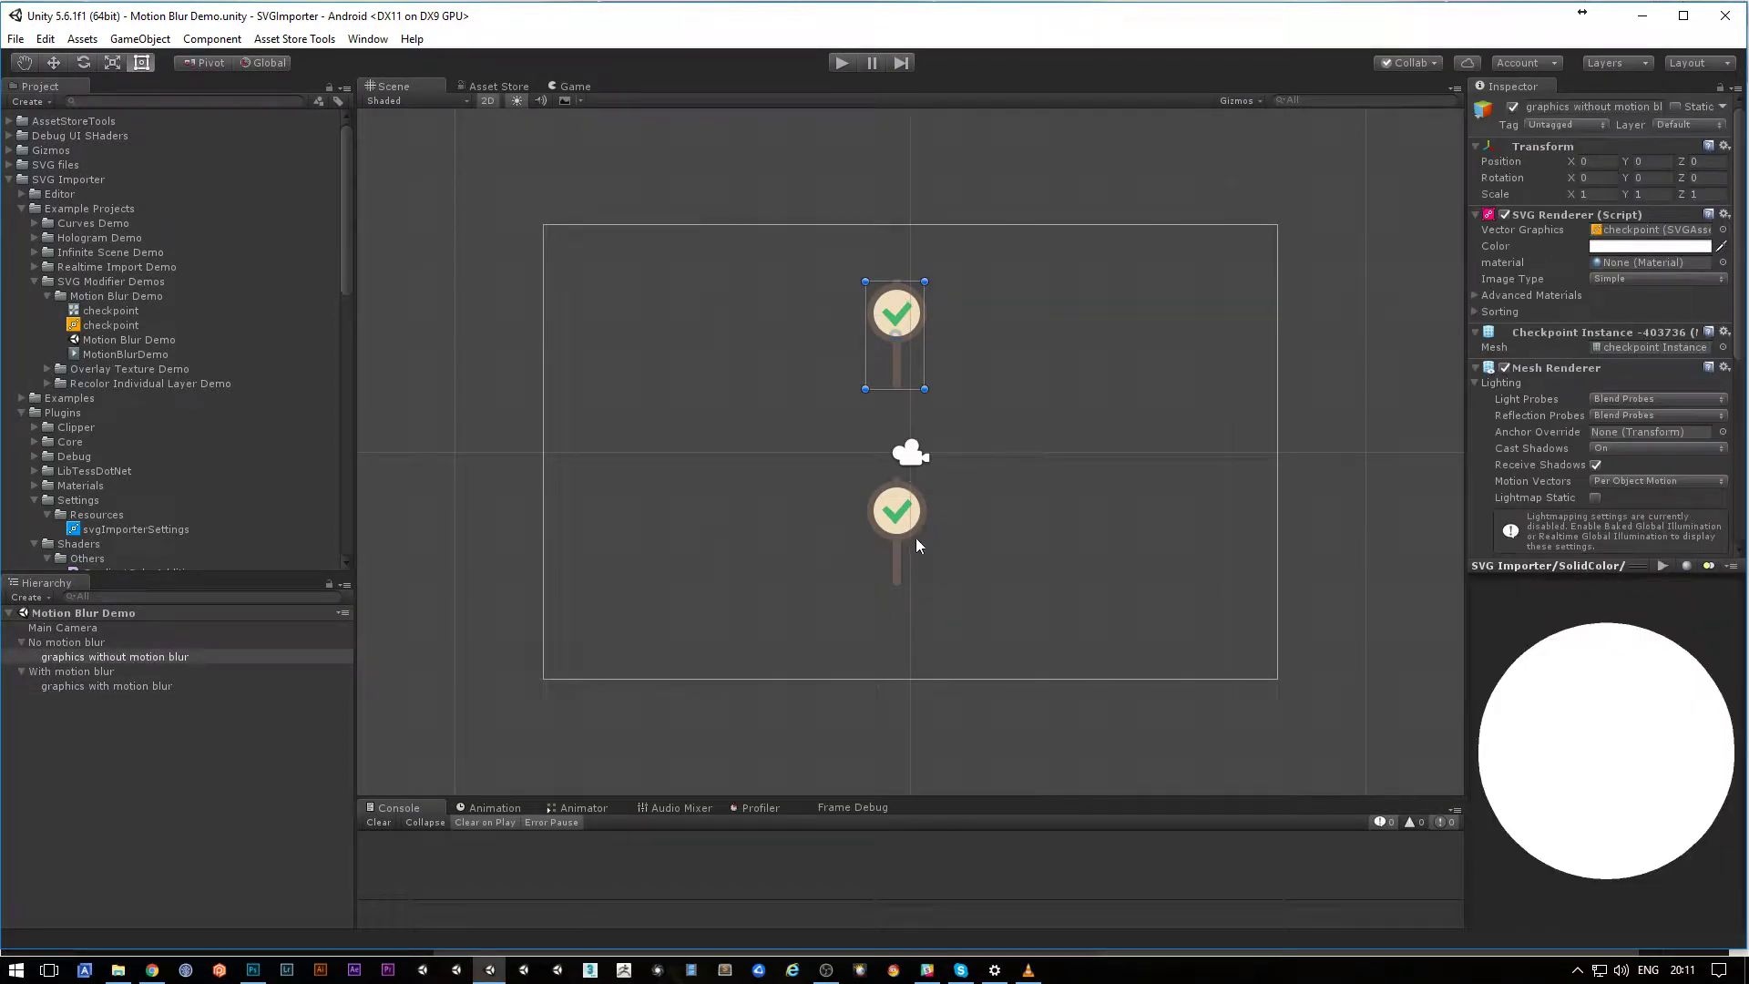
pyautogui.click(899, 507)
pyautogui.click(876, 324)
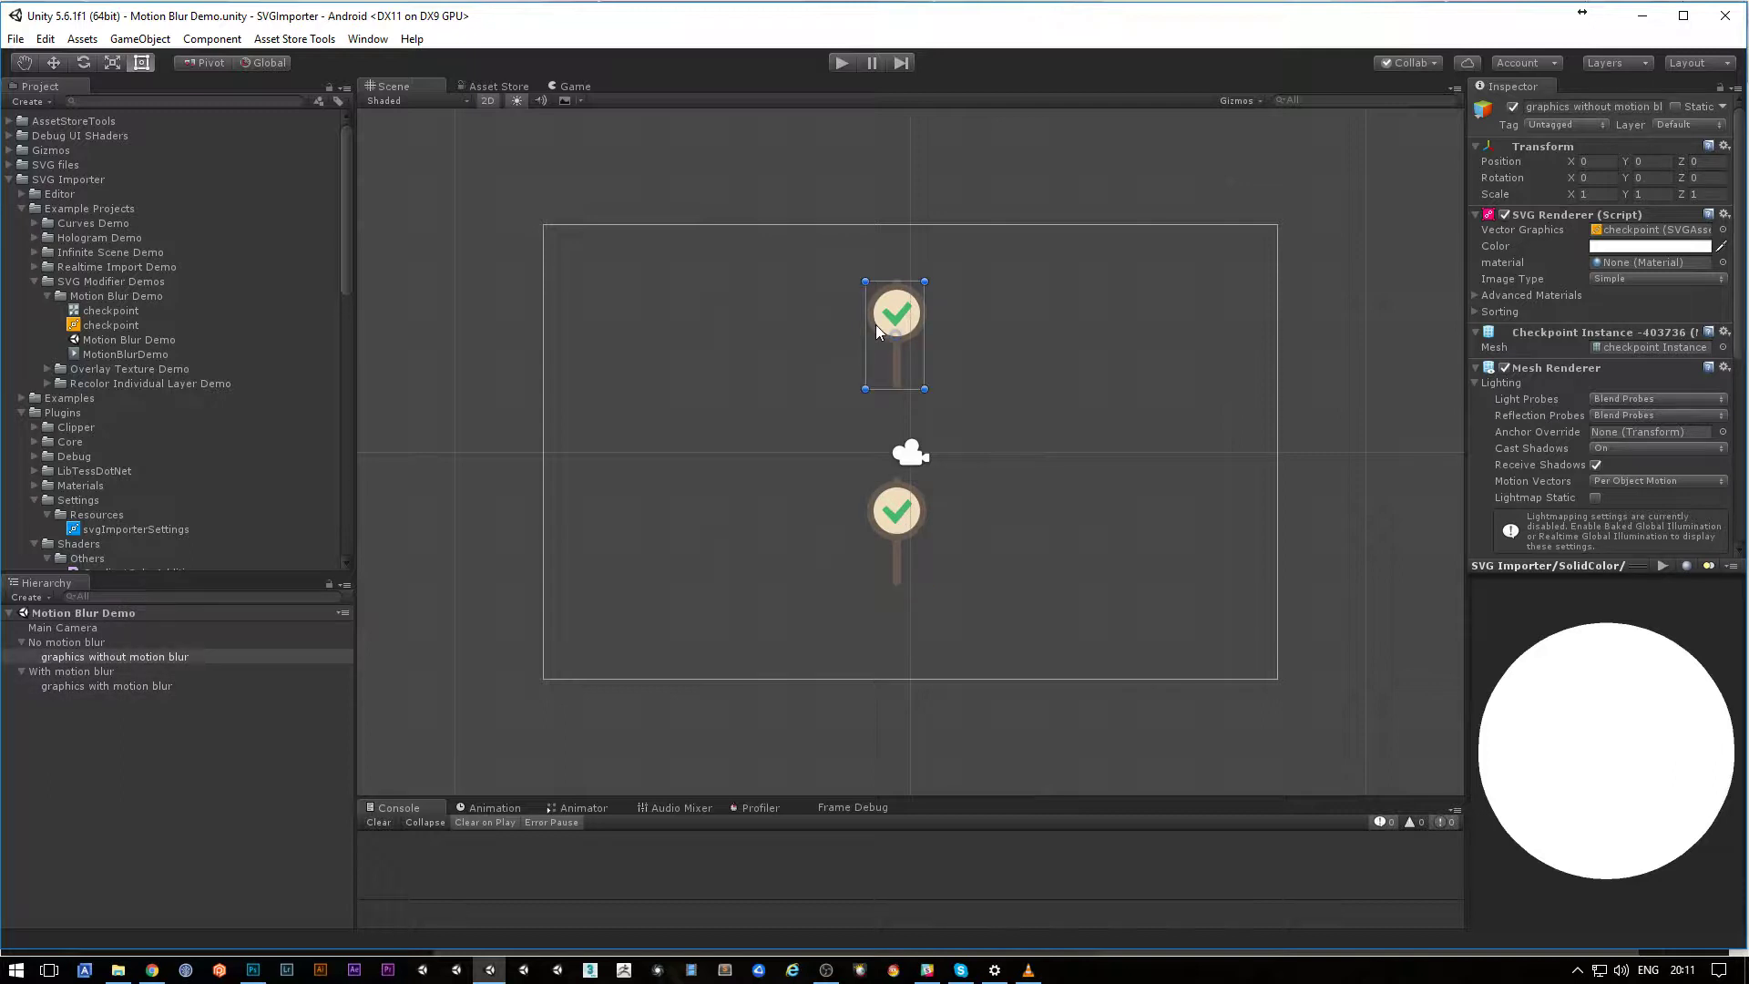
pyautogui.click(899, 499)
pyautogui.moveTo(1597, 568); pyautogui.dragTo(1639, 740)
pyautogui.scroll(-5, 1577, 641)
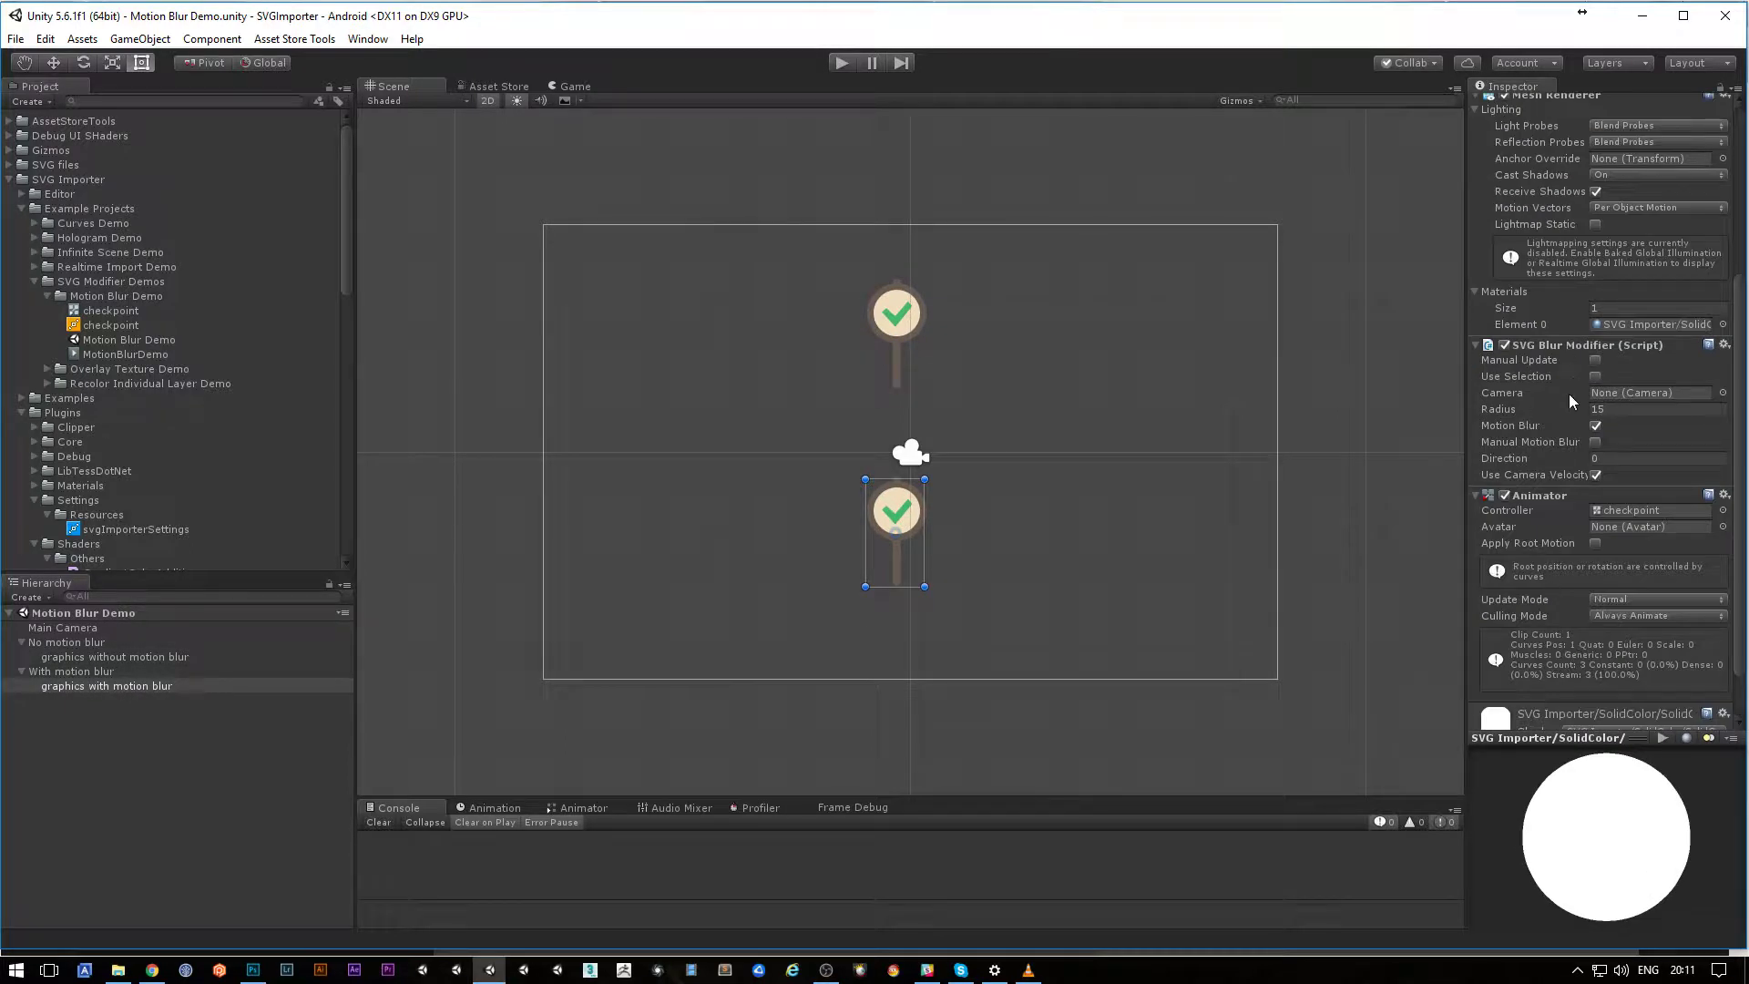
pyautogui.click(1618, 409)
pyautogui.write('1')
# Step: Run the scene, try blur radii of 5, 2 and 3 on the graphic with motion blur, and stop playback
pyautogui.click(843, 62)
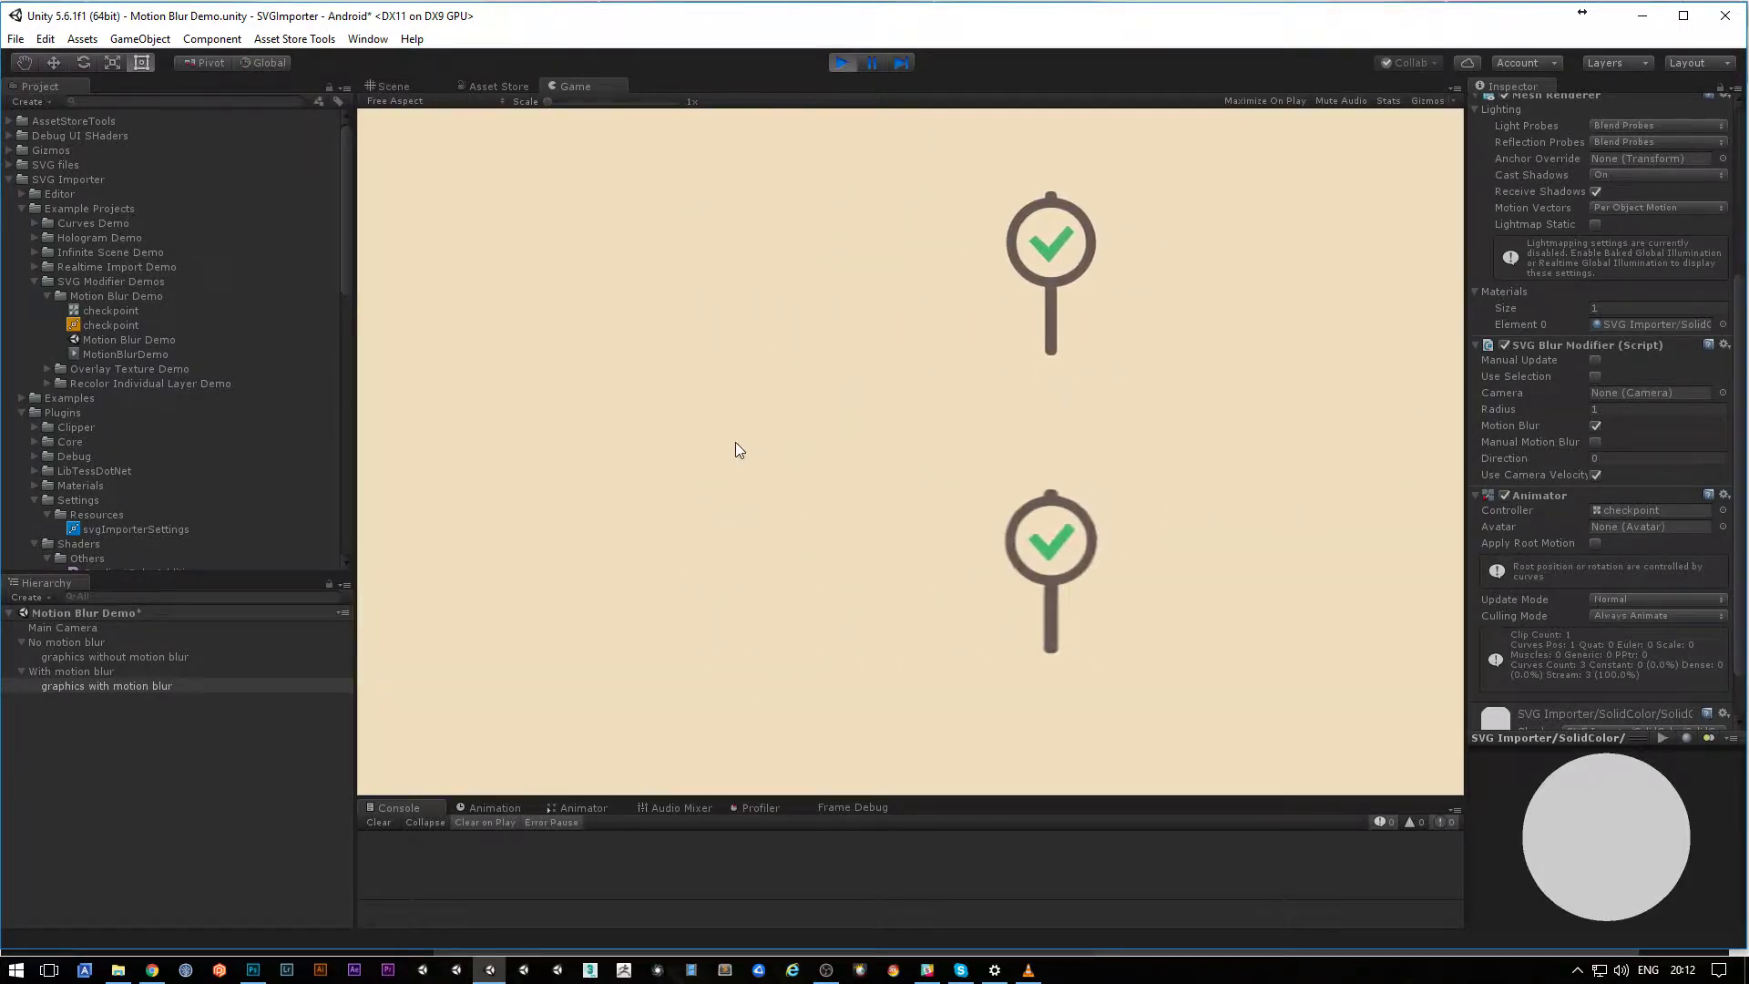
pyautogui.click(1623, 409)
pyautogui.write('5')
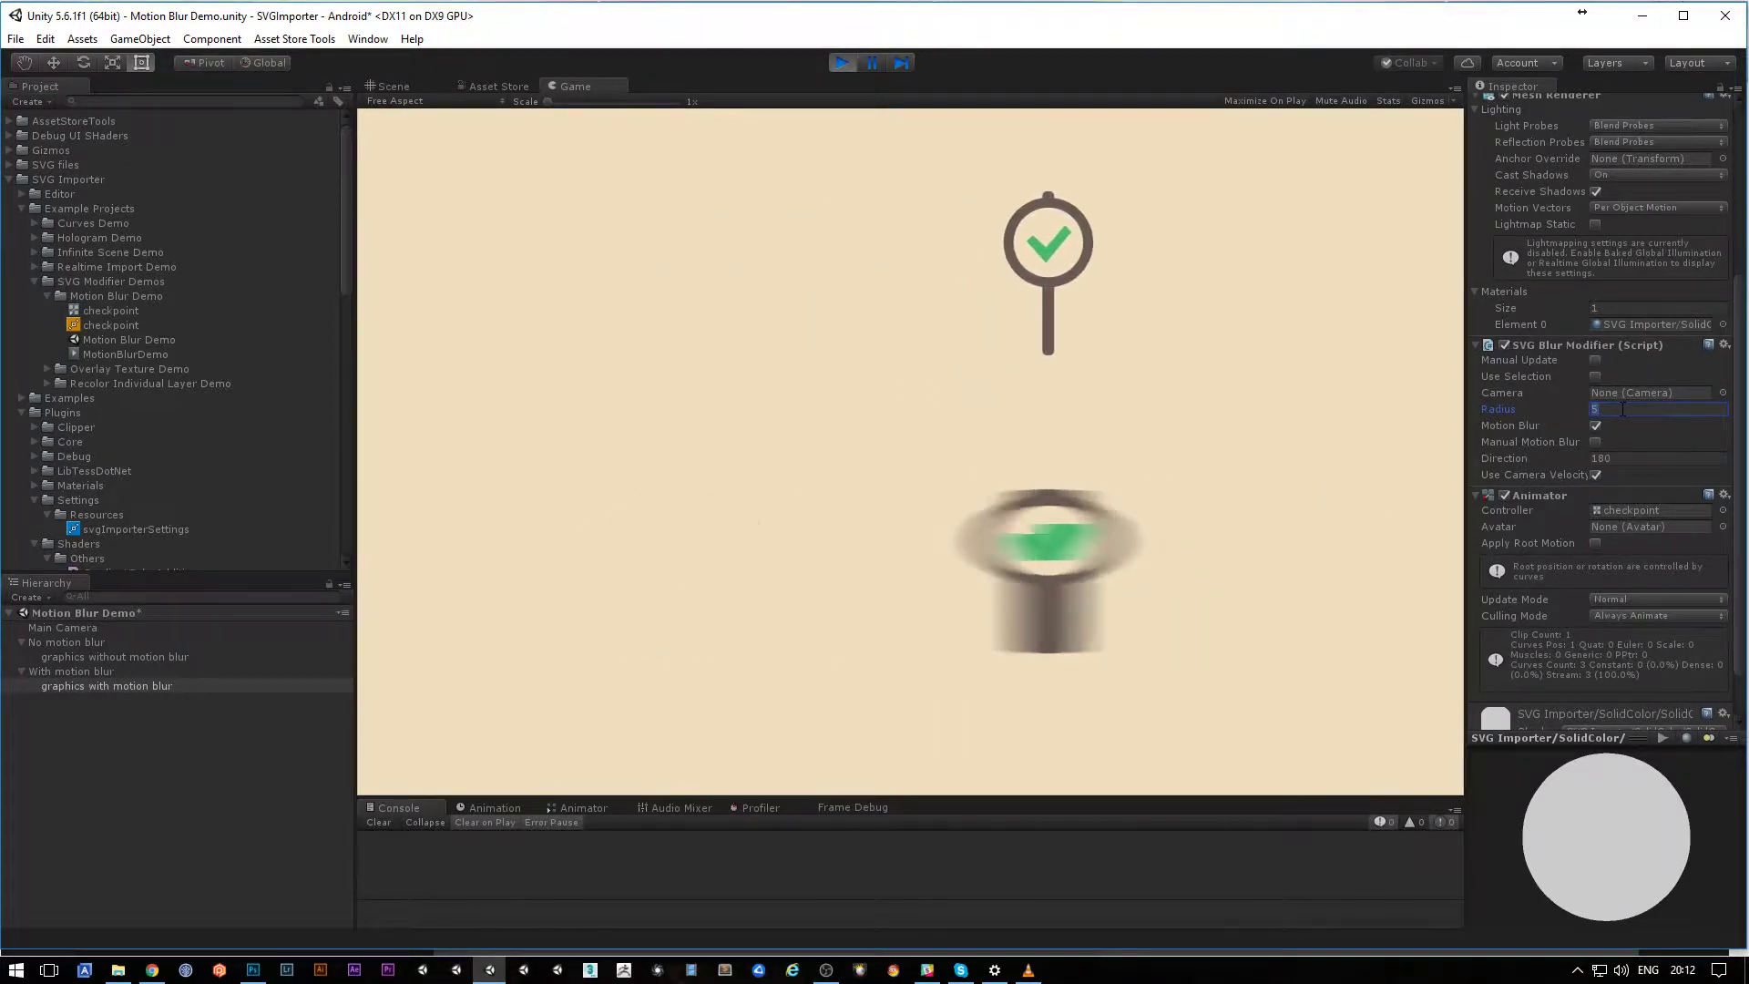
pyautogui.press('BackSpace')
pyautogui.write('2')
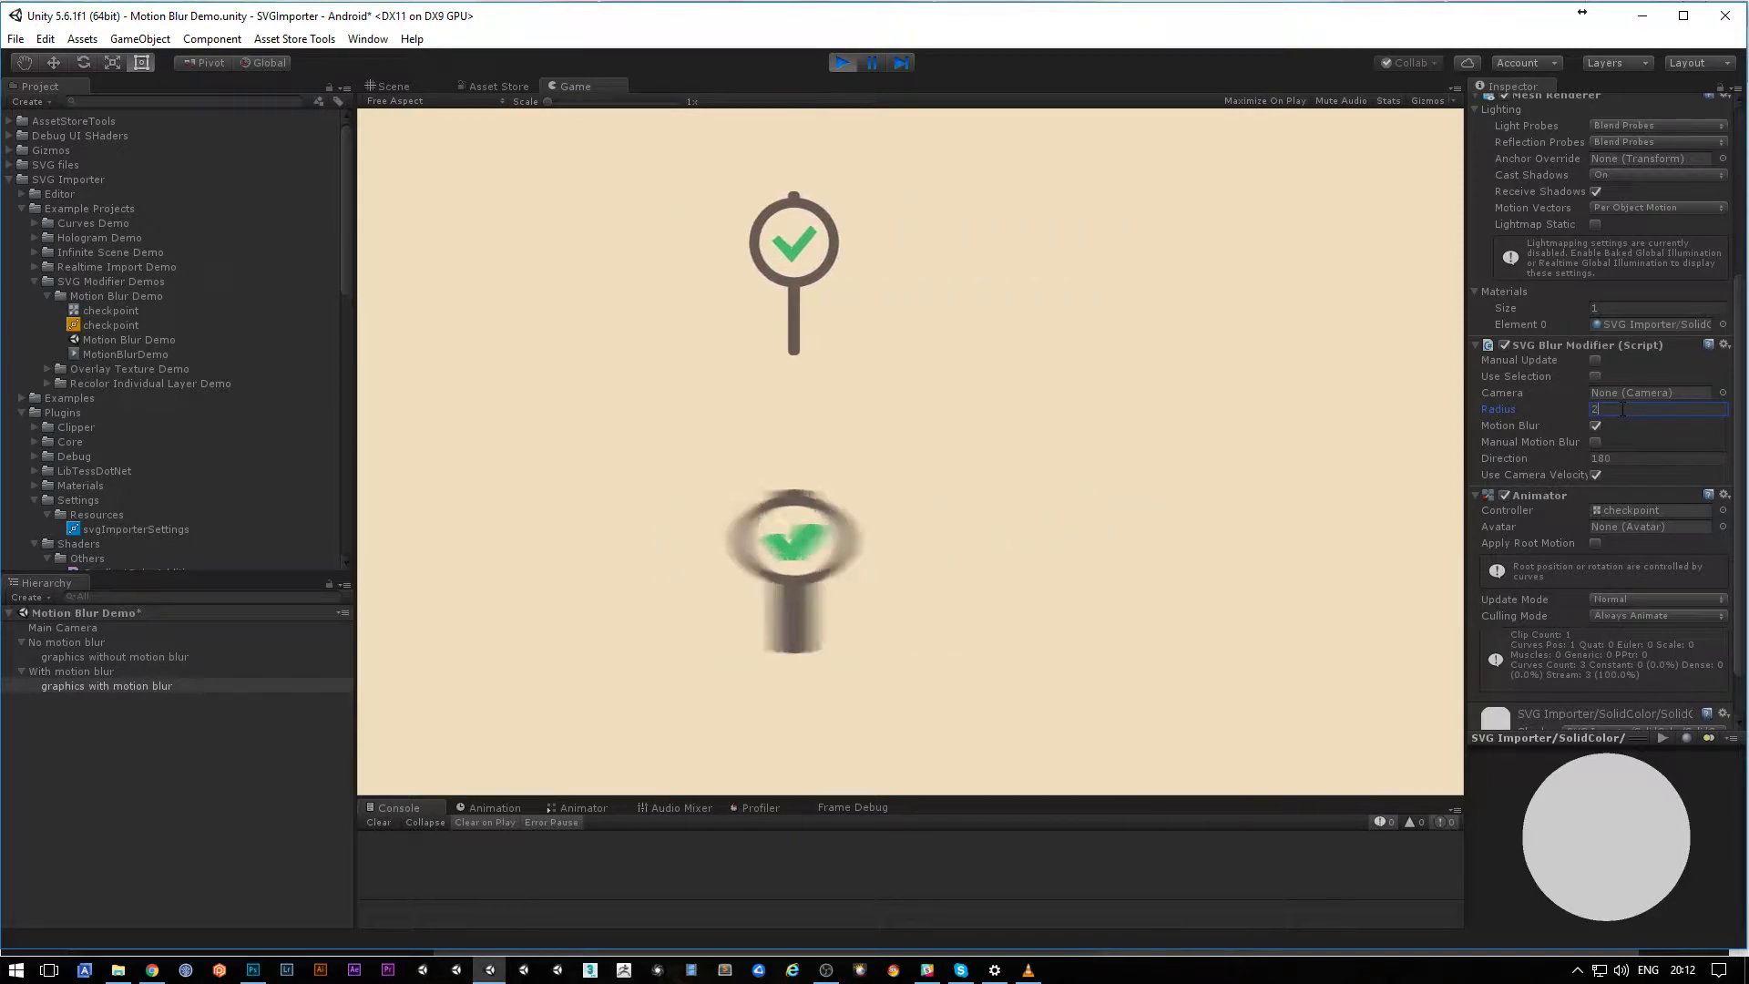
pyautogui.press('BackSpace')
pyautogui.write('3')
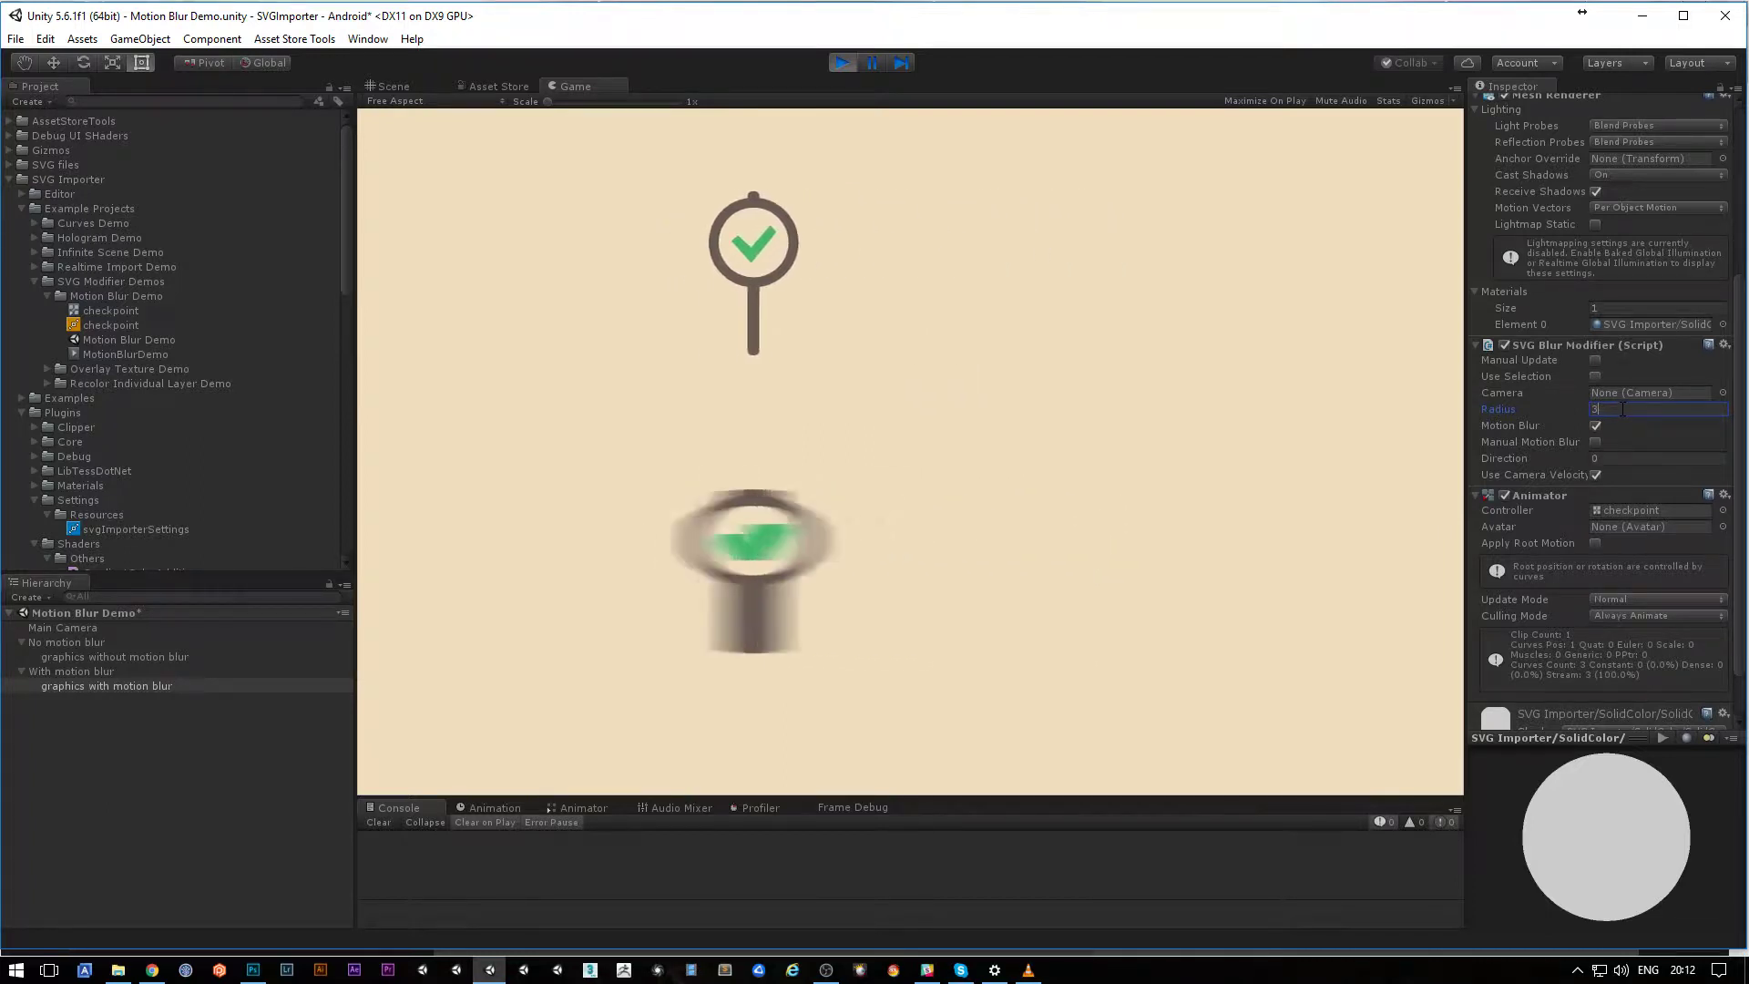
pyautogui.click(840, 62)
pyautogui.click(662, 485)
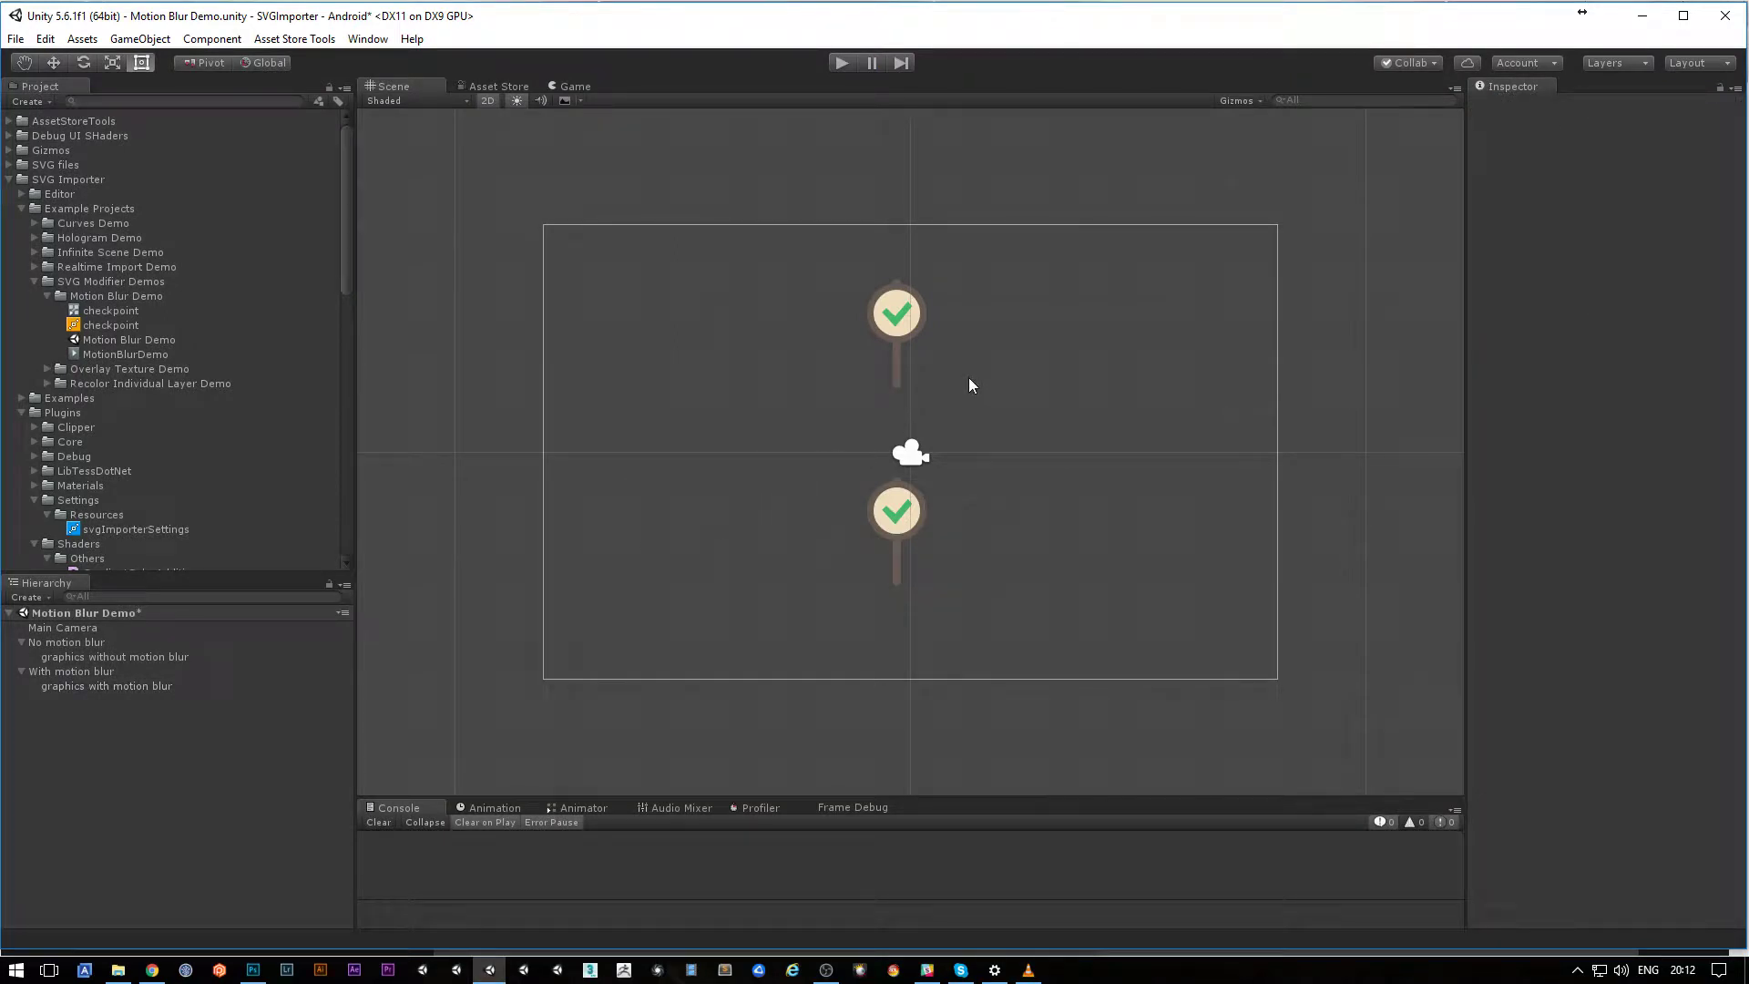
# Step: Locate the checkpoint SVG asset used by the graphic without motion blur and display its import settings
pyautogui.click(906, 310)
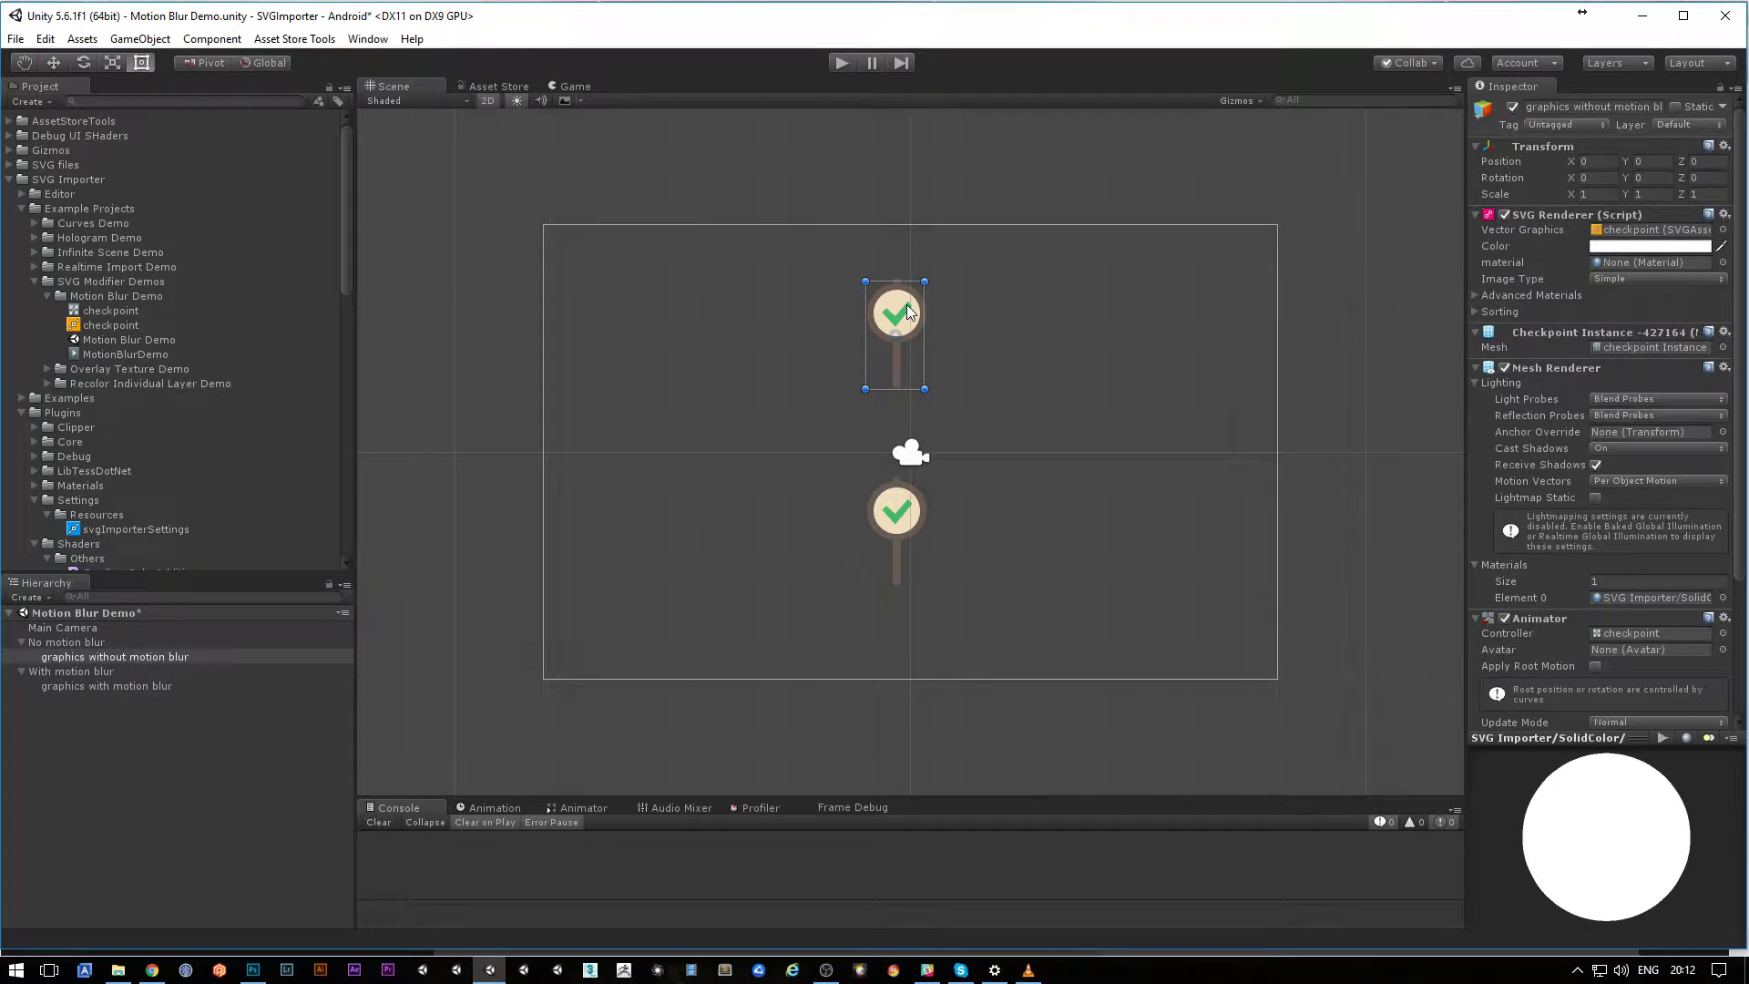
pyautogui.click(809, 336)
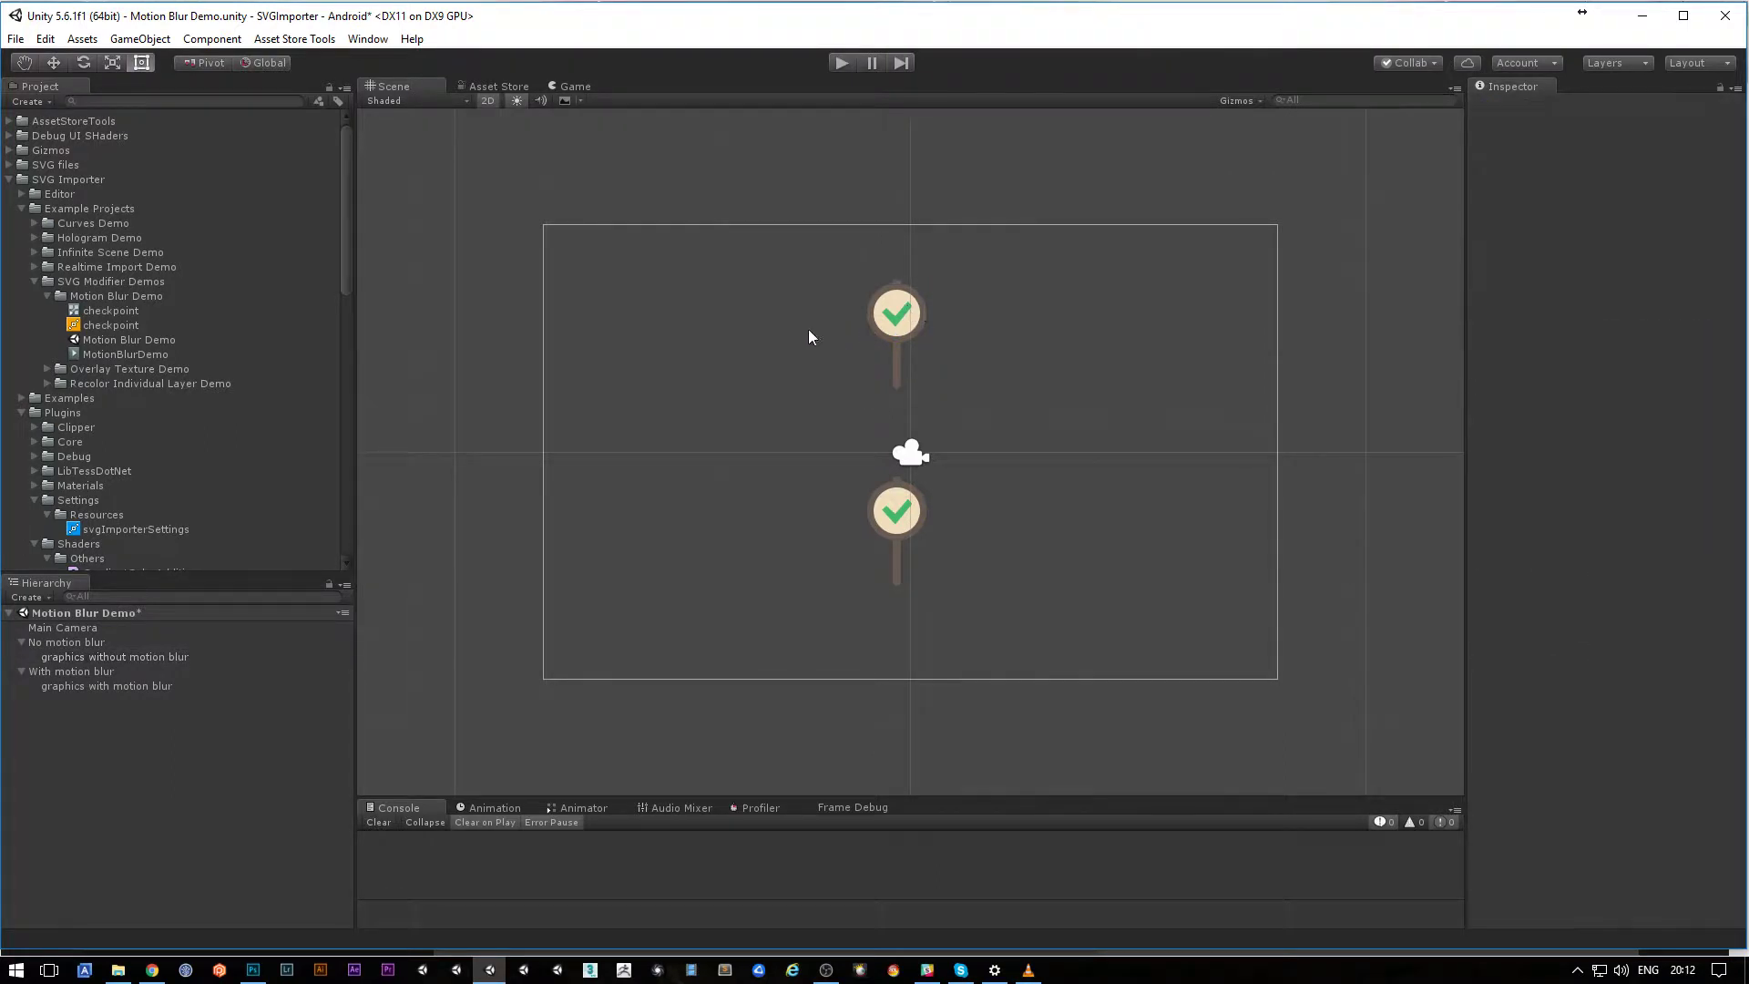
pyautogui.click(913, 315)
pyautogui.click(709, 349)
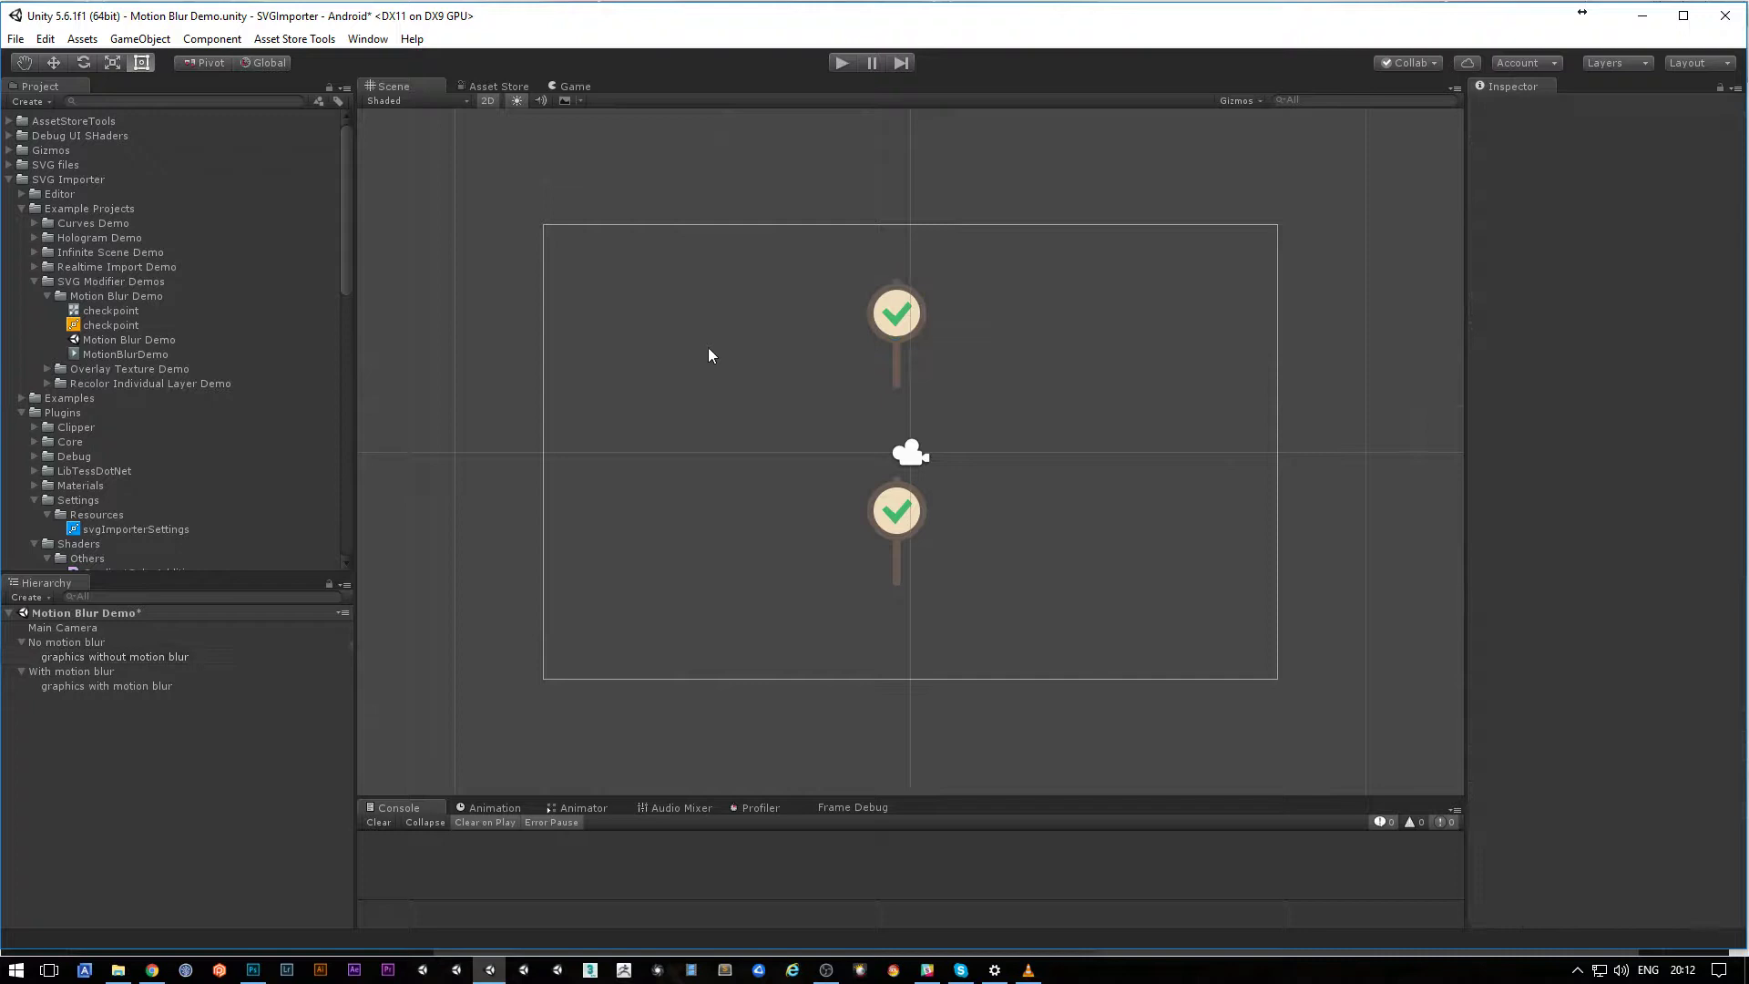
pyautogui.click(877, 325)
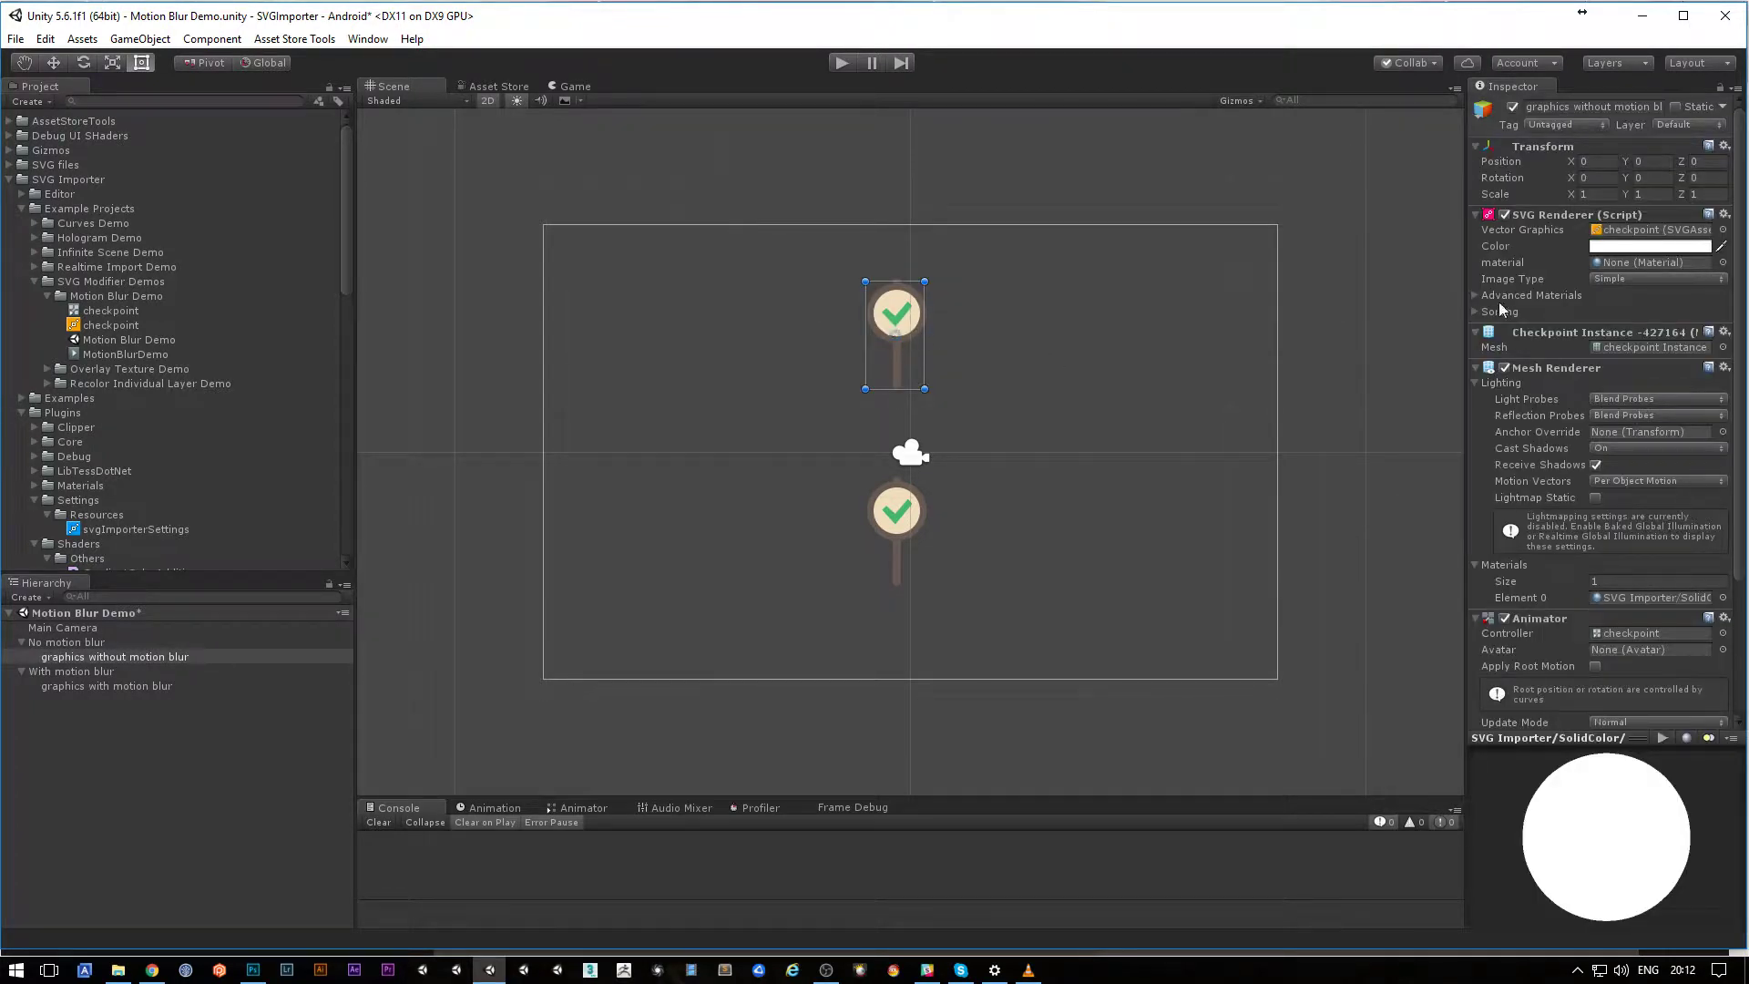
pyautogui.click(1675, 235)
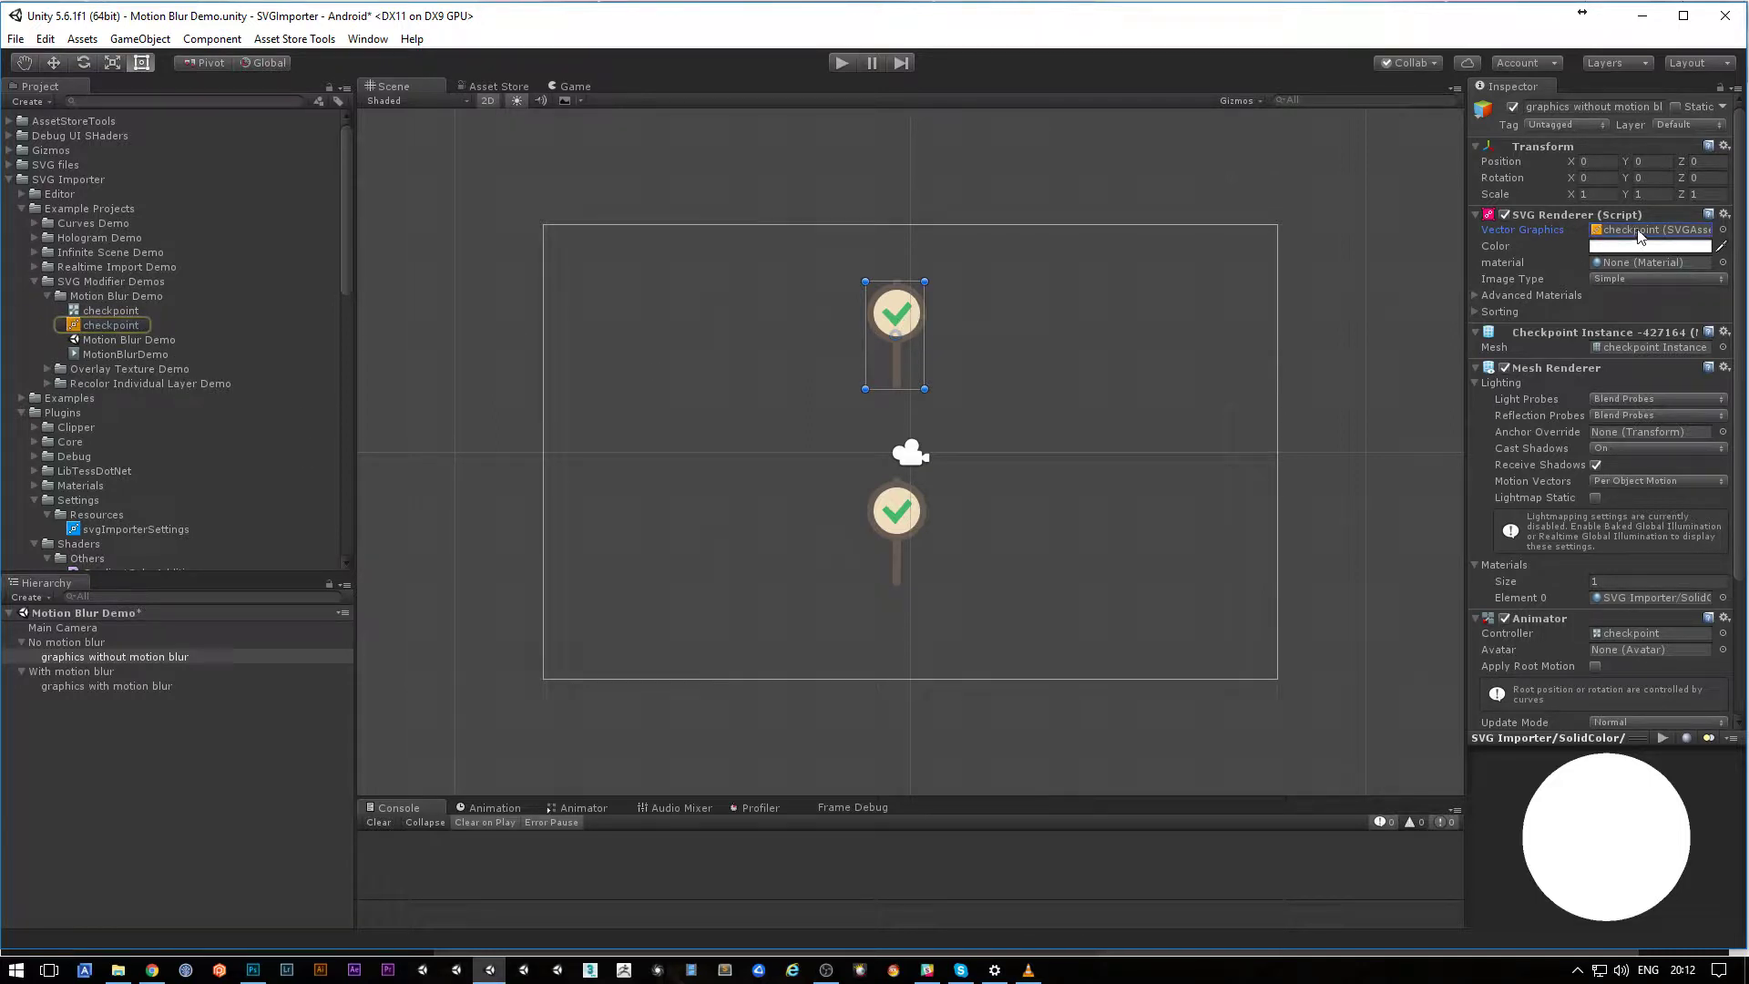
pyautogui.click(122, 325)
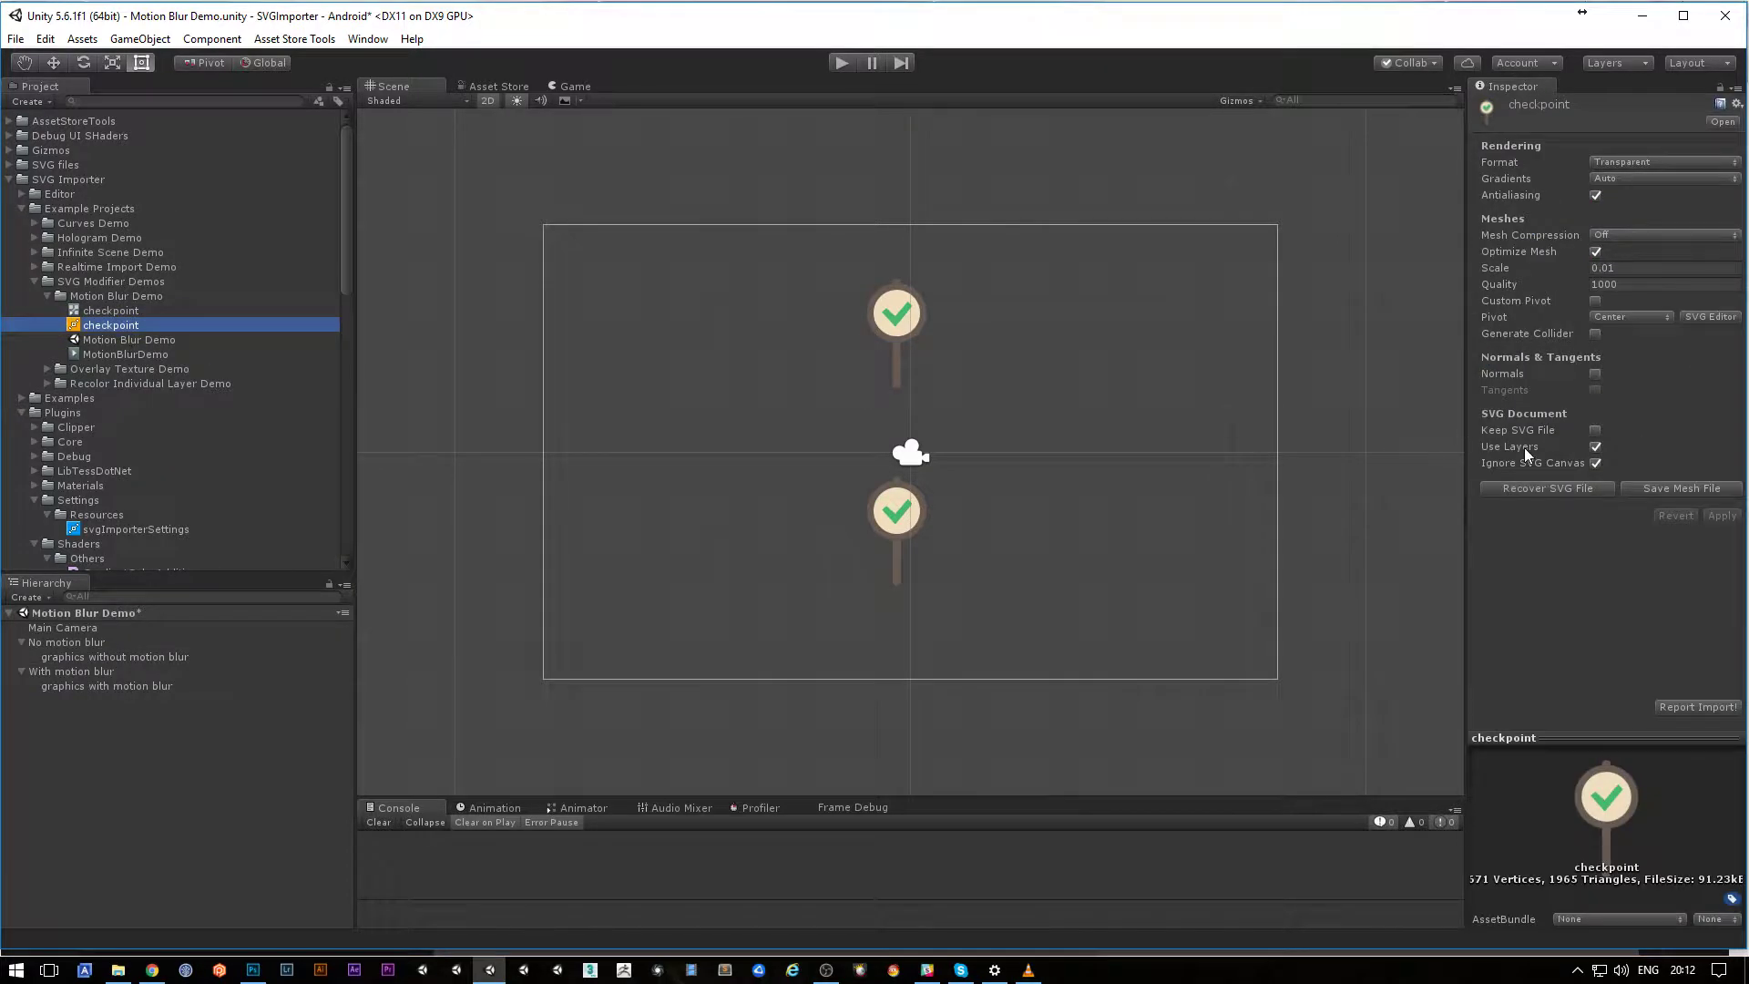
# Step: Test-run the scene with Use Layers disabled and applied on the checkpoint asset, and re-enable the option
pyautogui.moveTo(1524, 446)
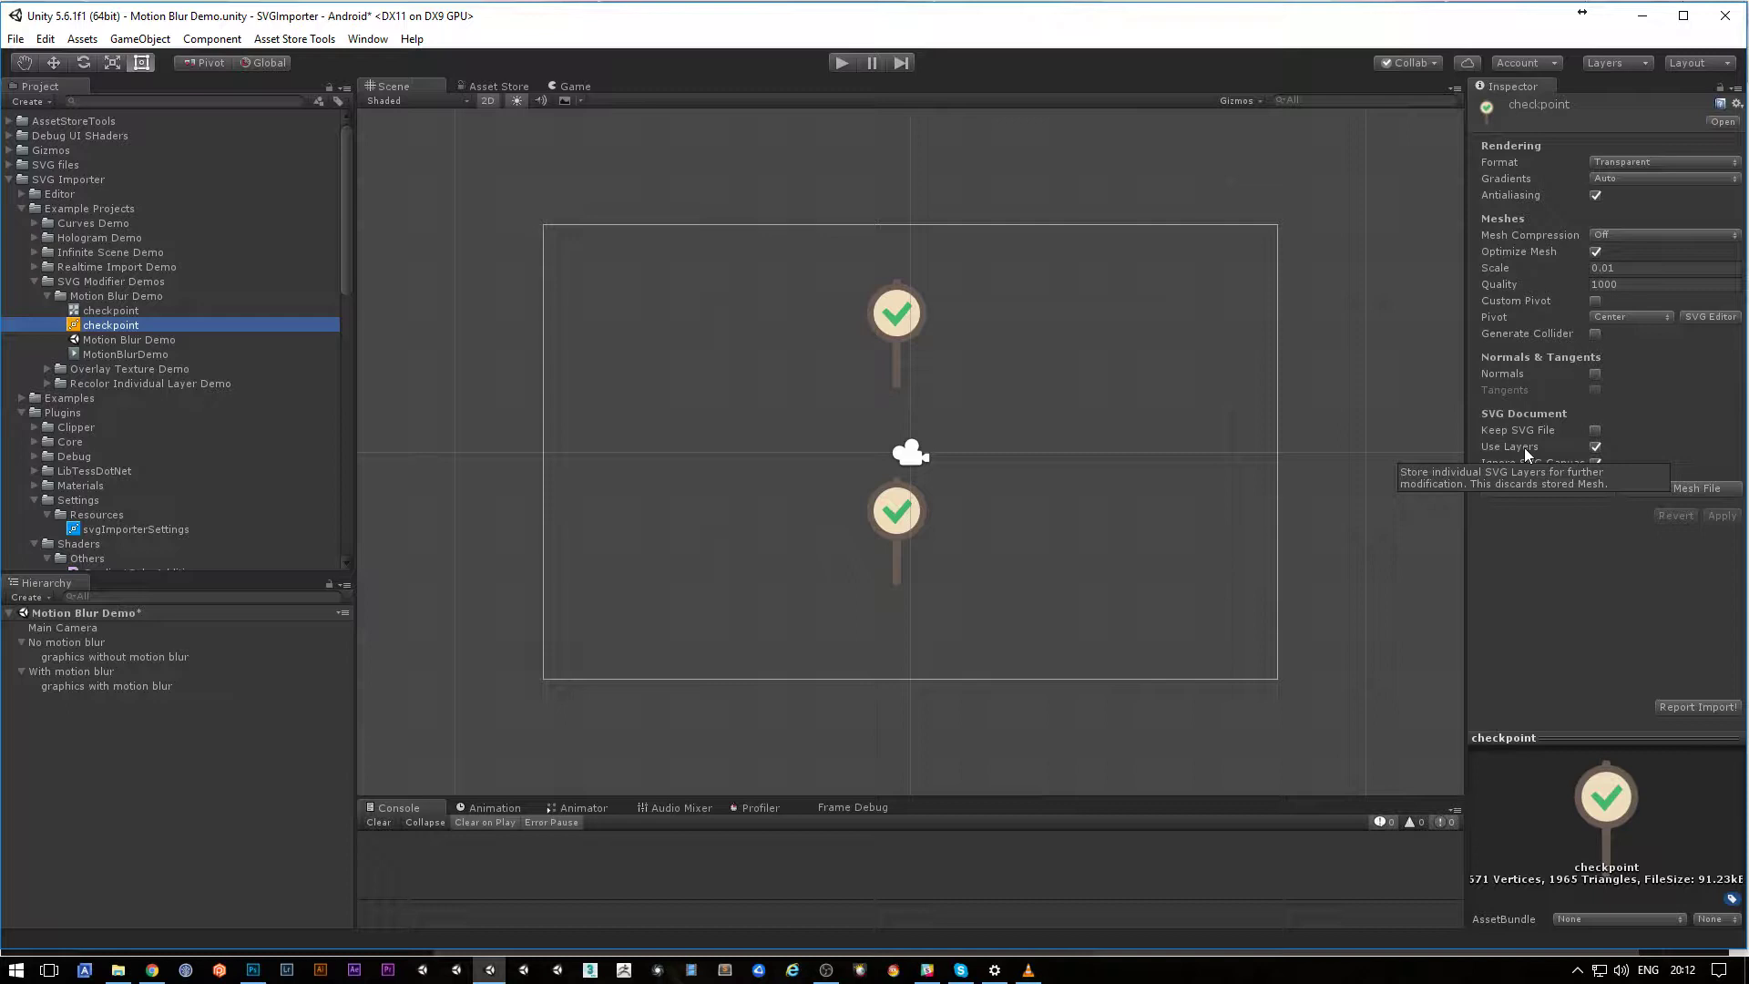
pyautogui.click(1595, 446)
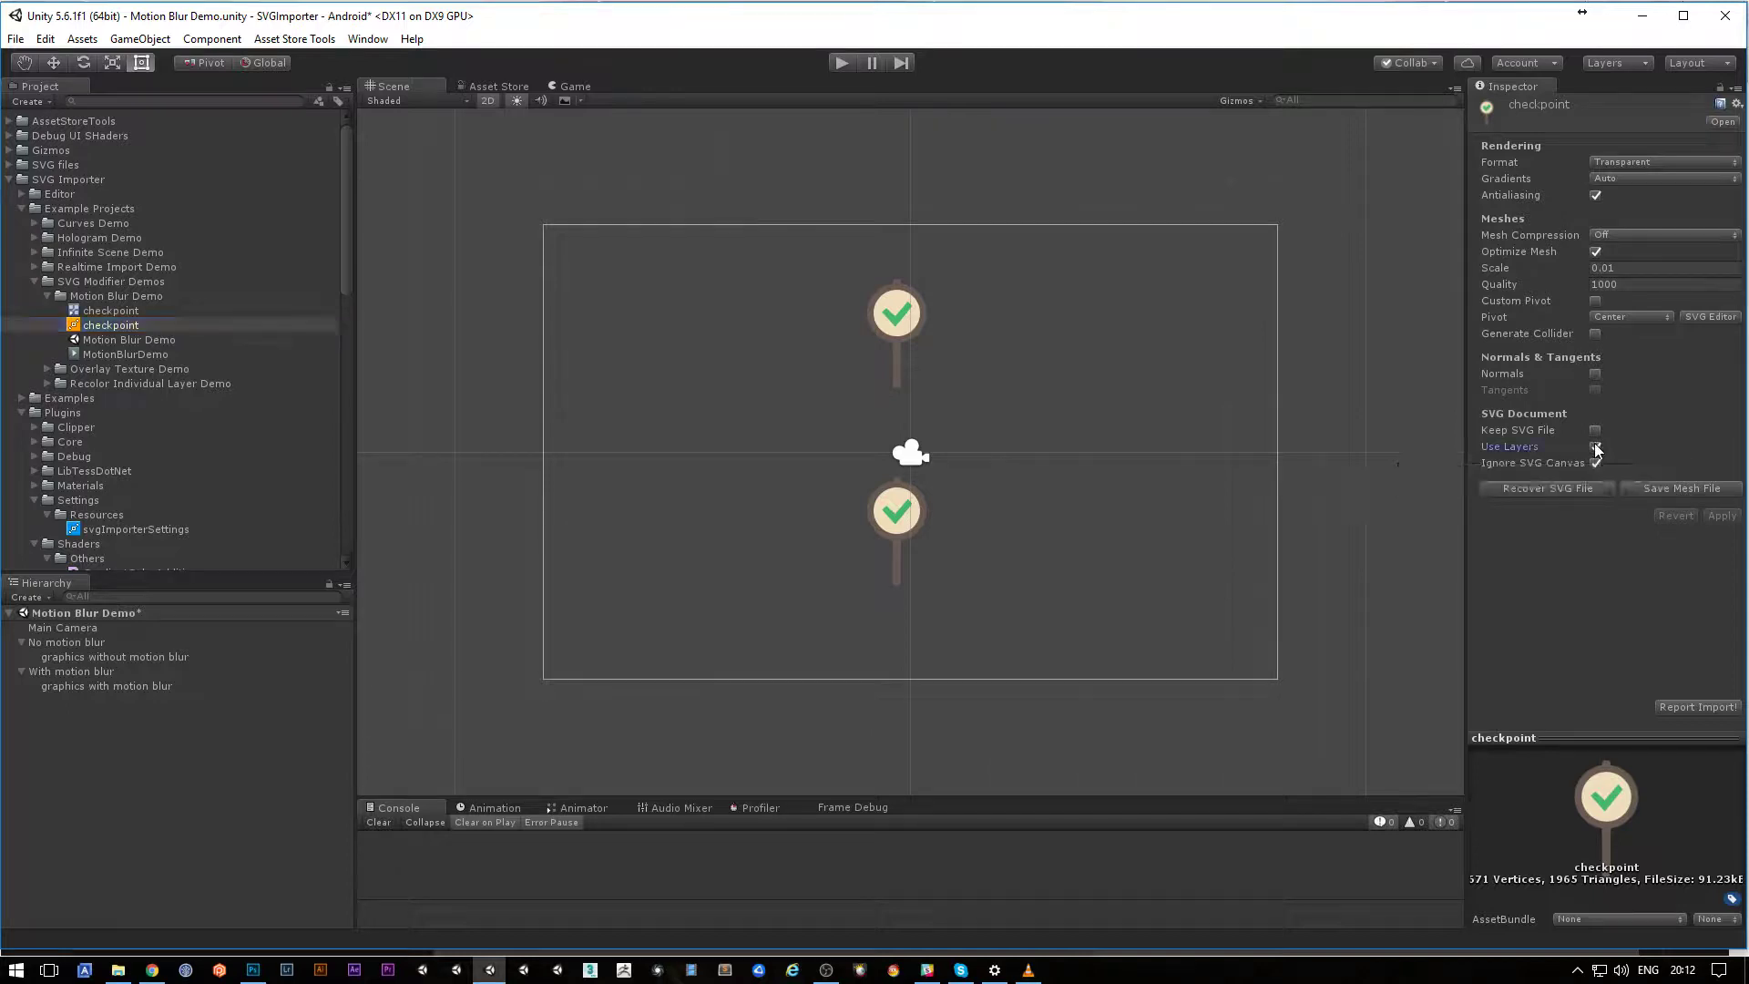
pyautogui.click(1722, 515)
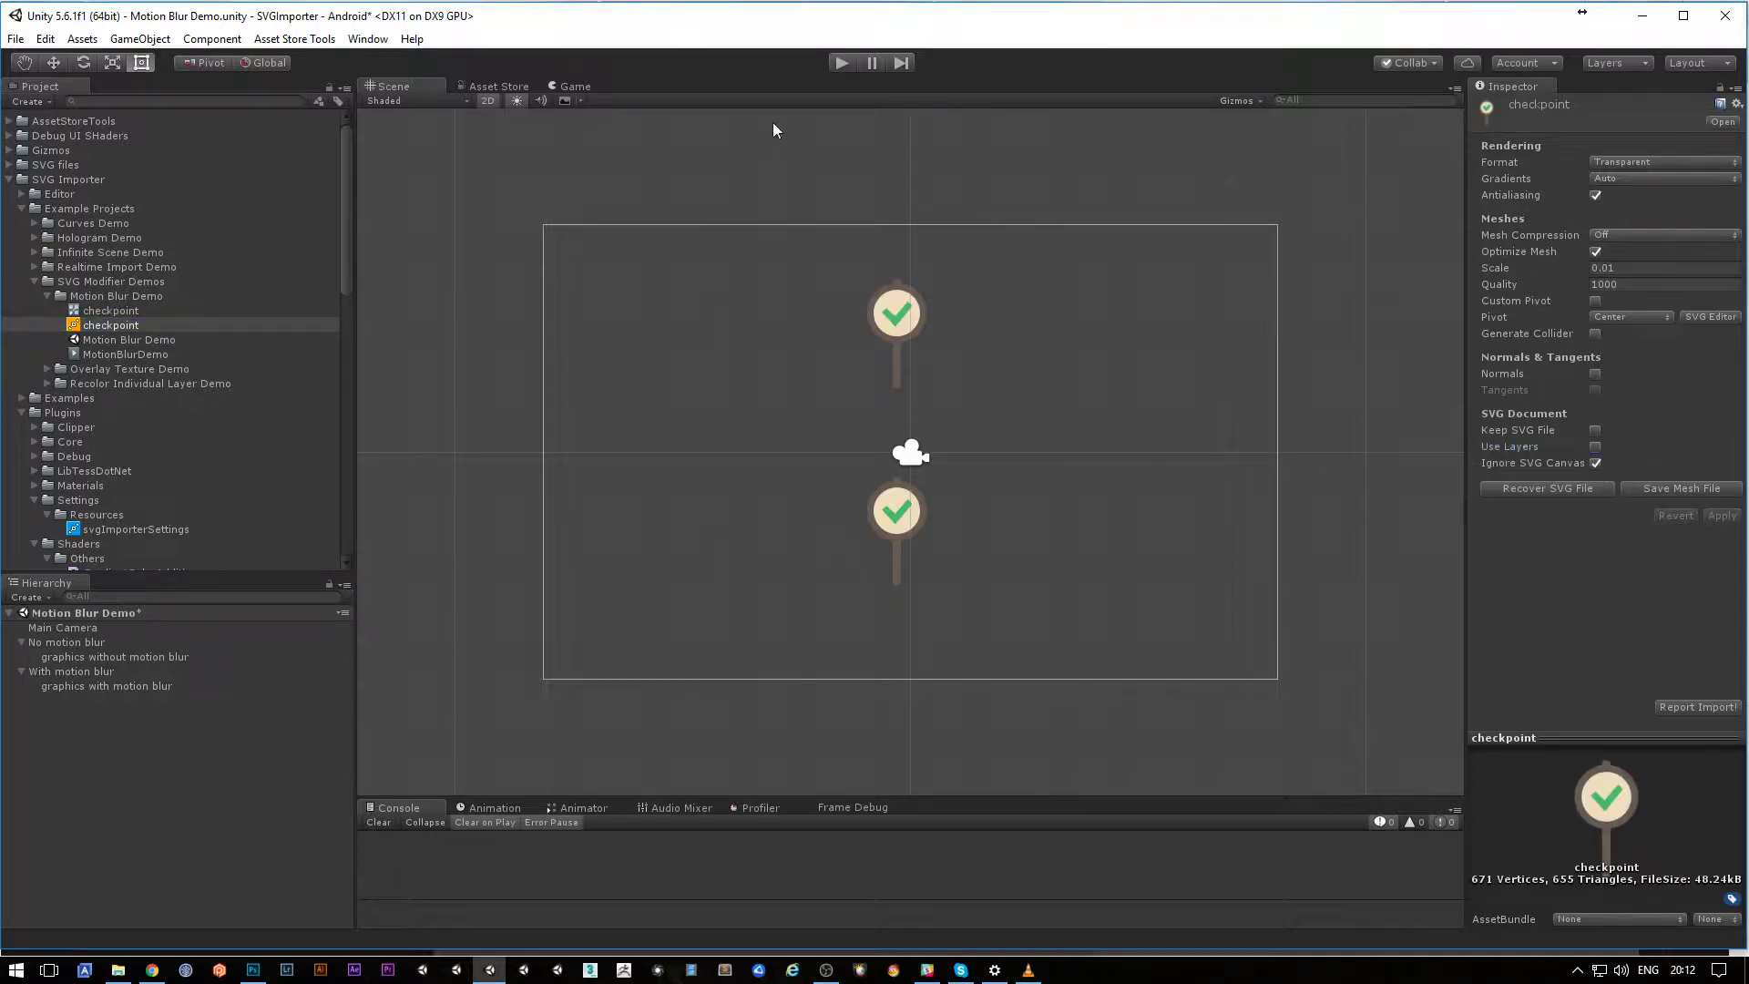
pyautogui.click(839, 62)
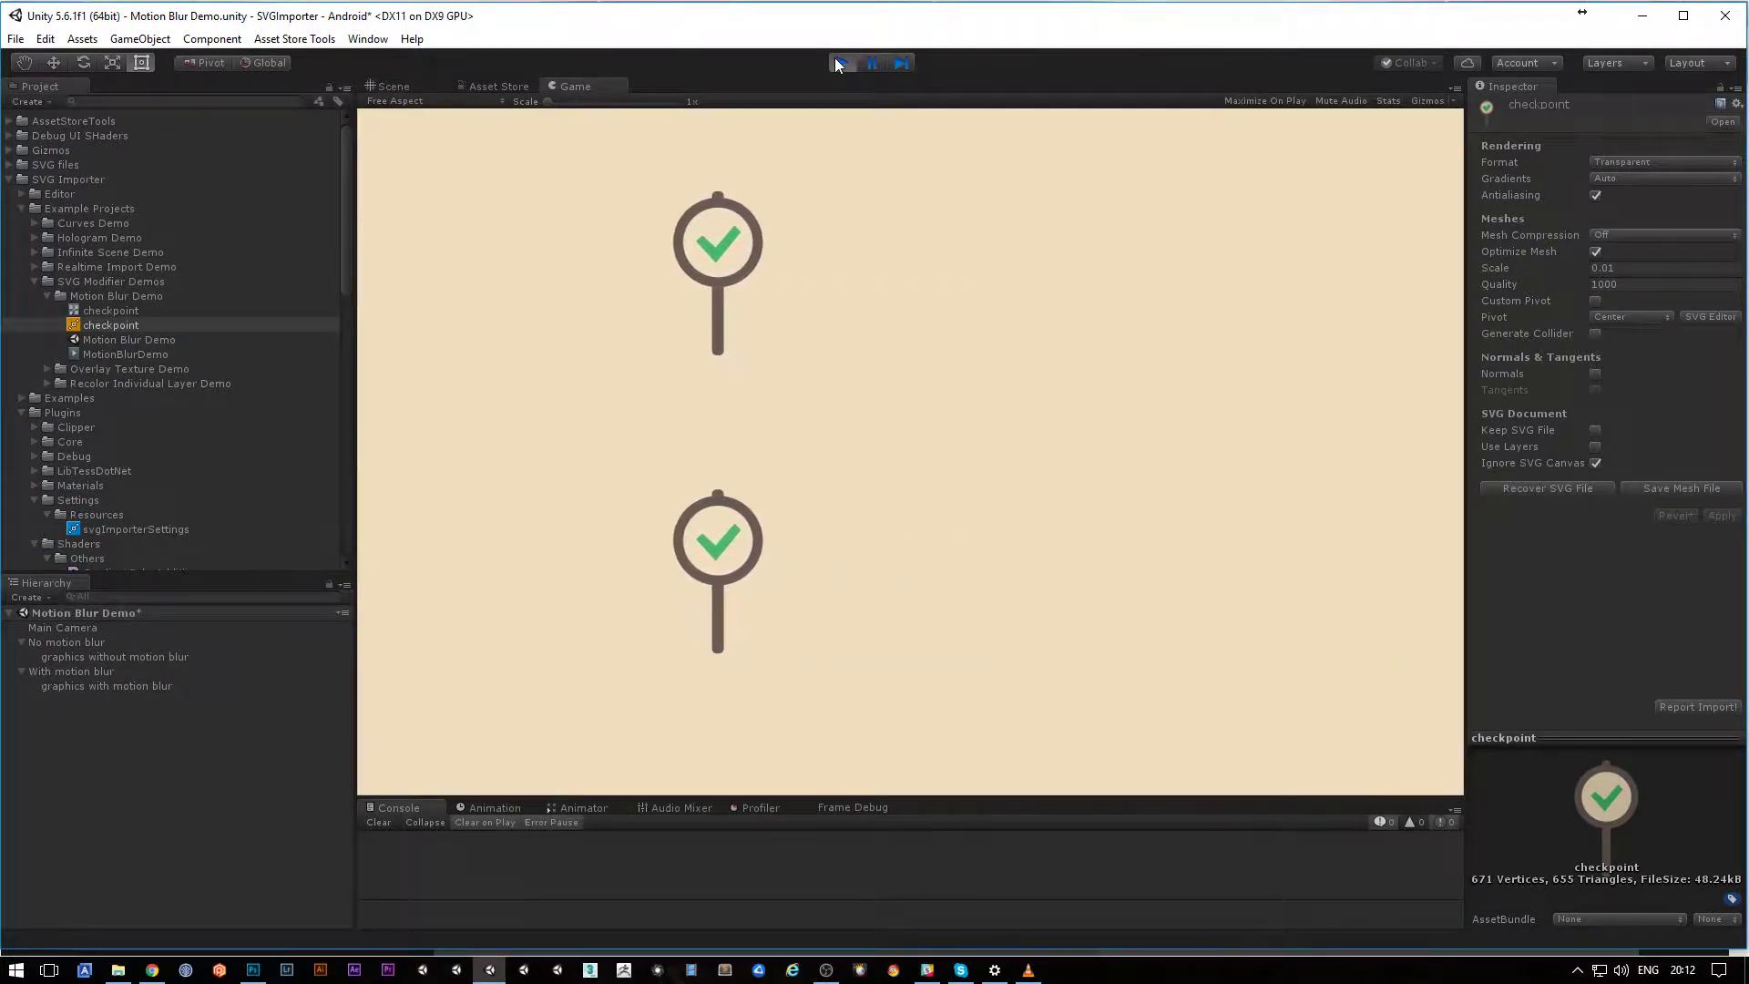
pyautogui.click(836, 60)
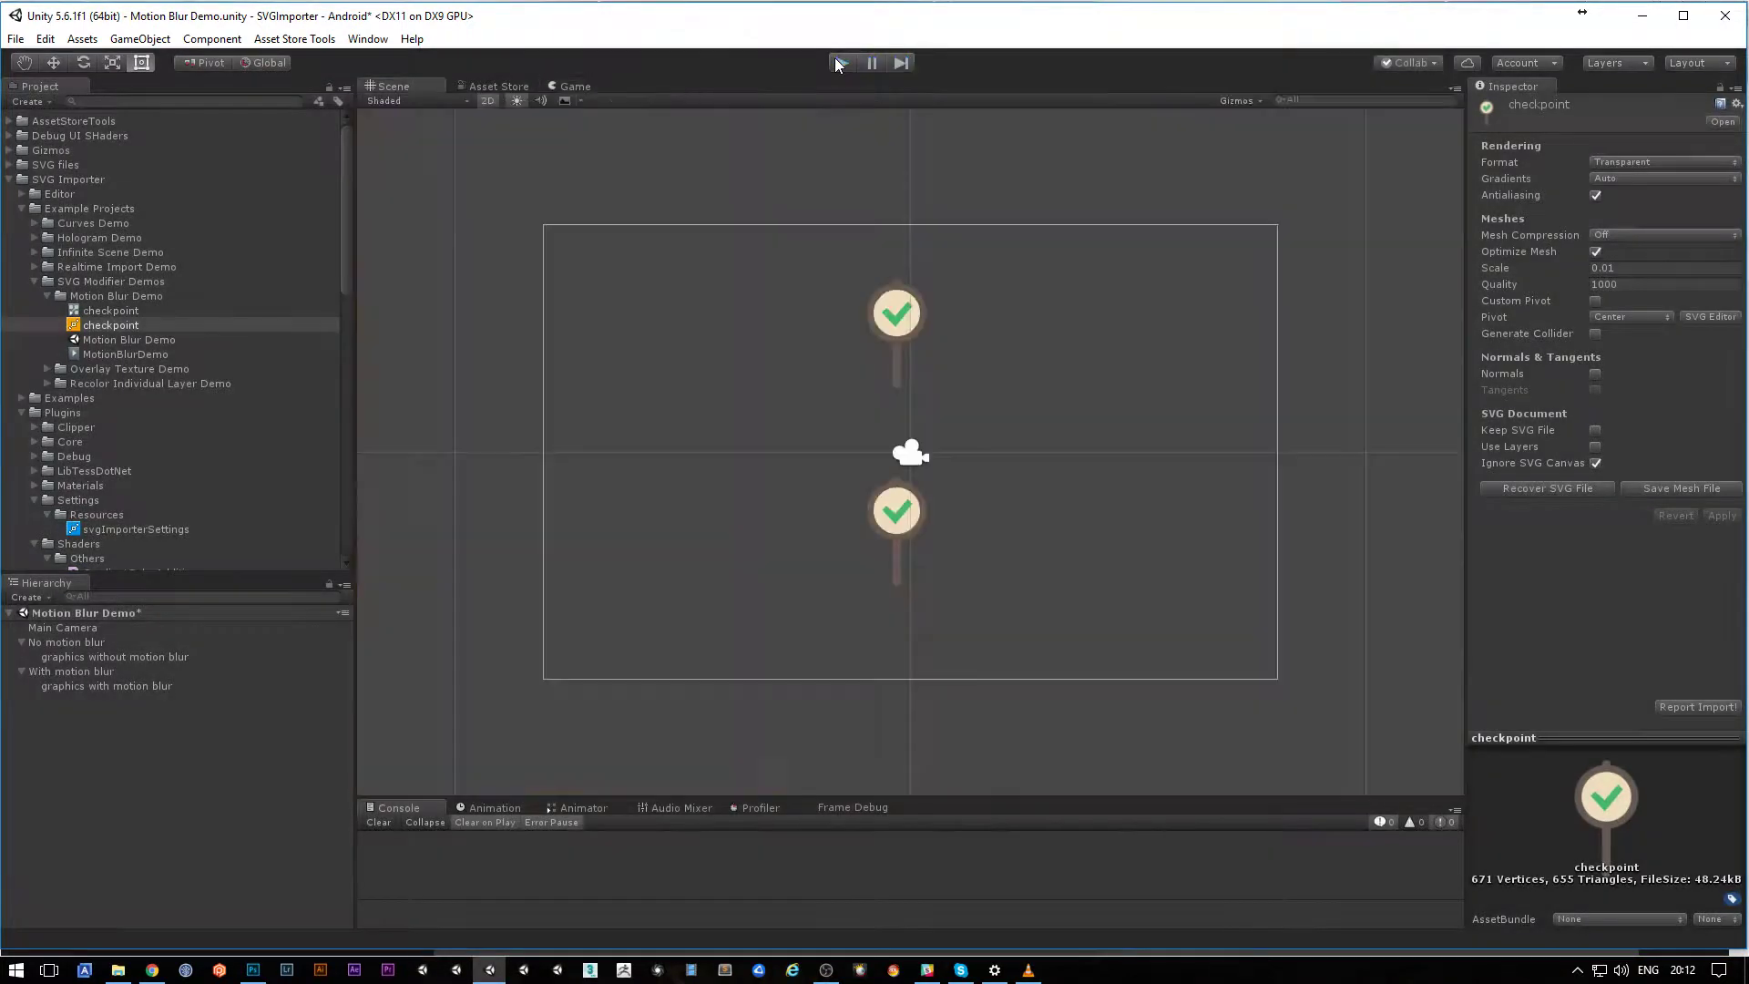
pyautogui.click(1595, 446)
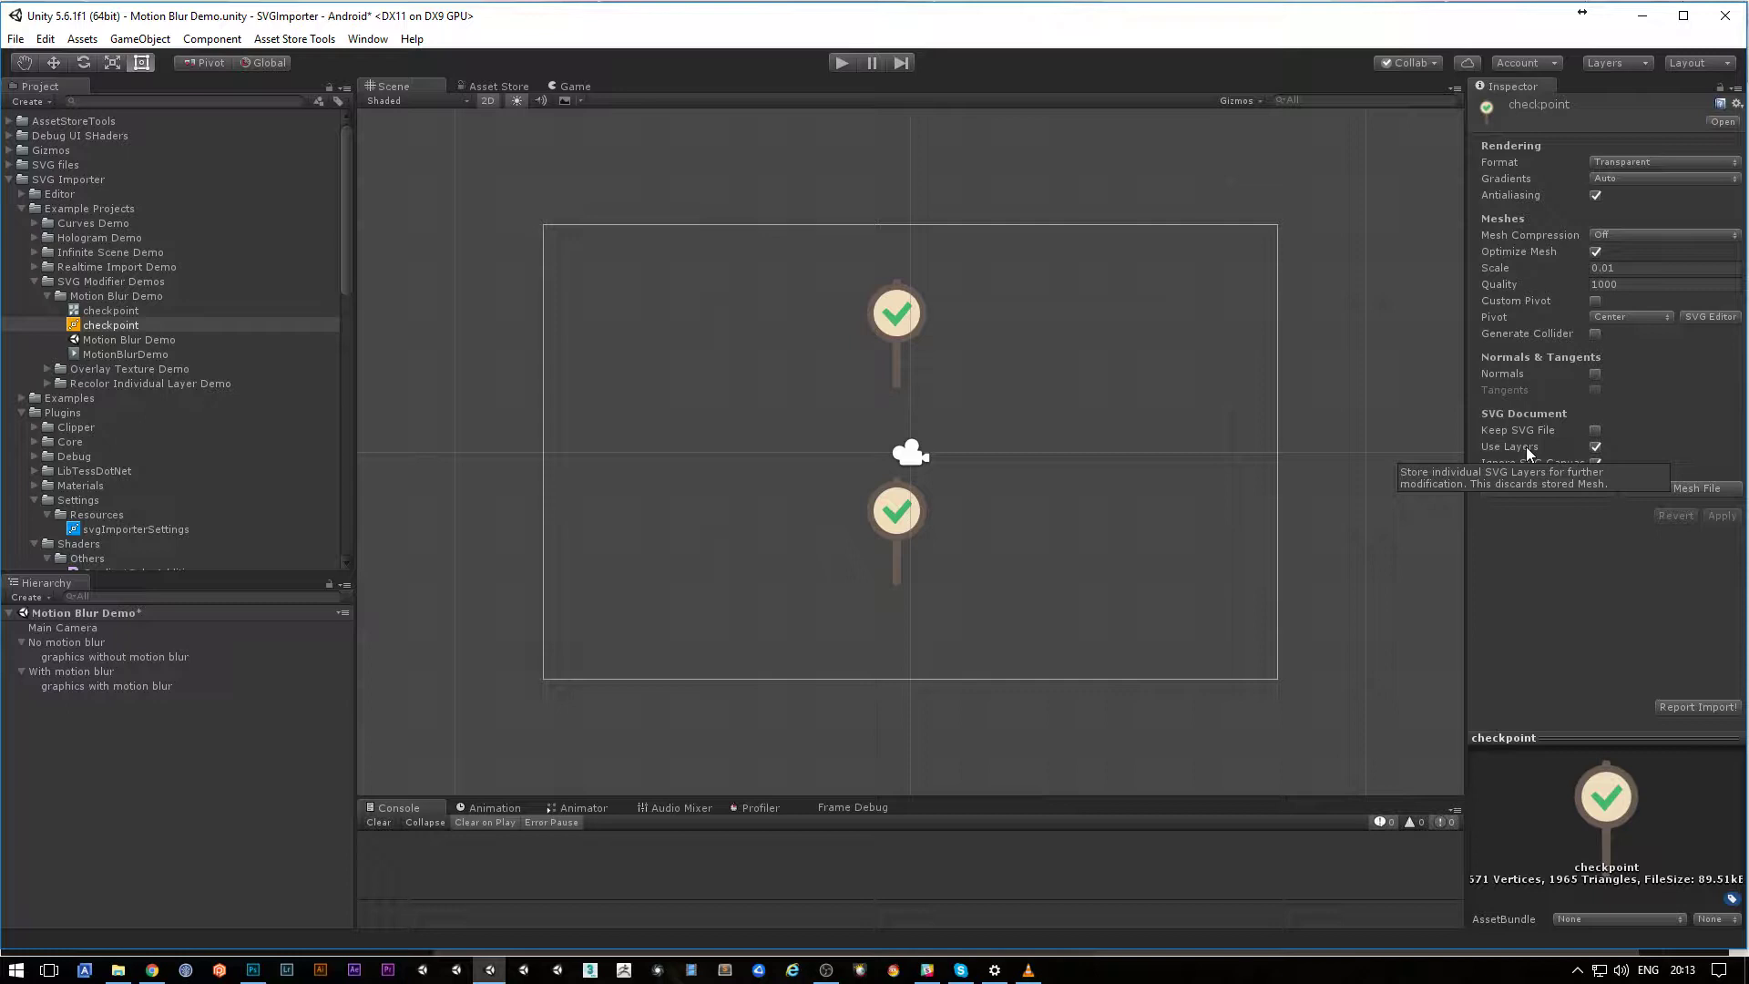
# Step: Review the upper graphic without motion blur and the Use Layers setting of its checkpoint asset
pyautogui.scroll(4, 1057, 471)
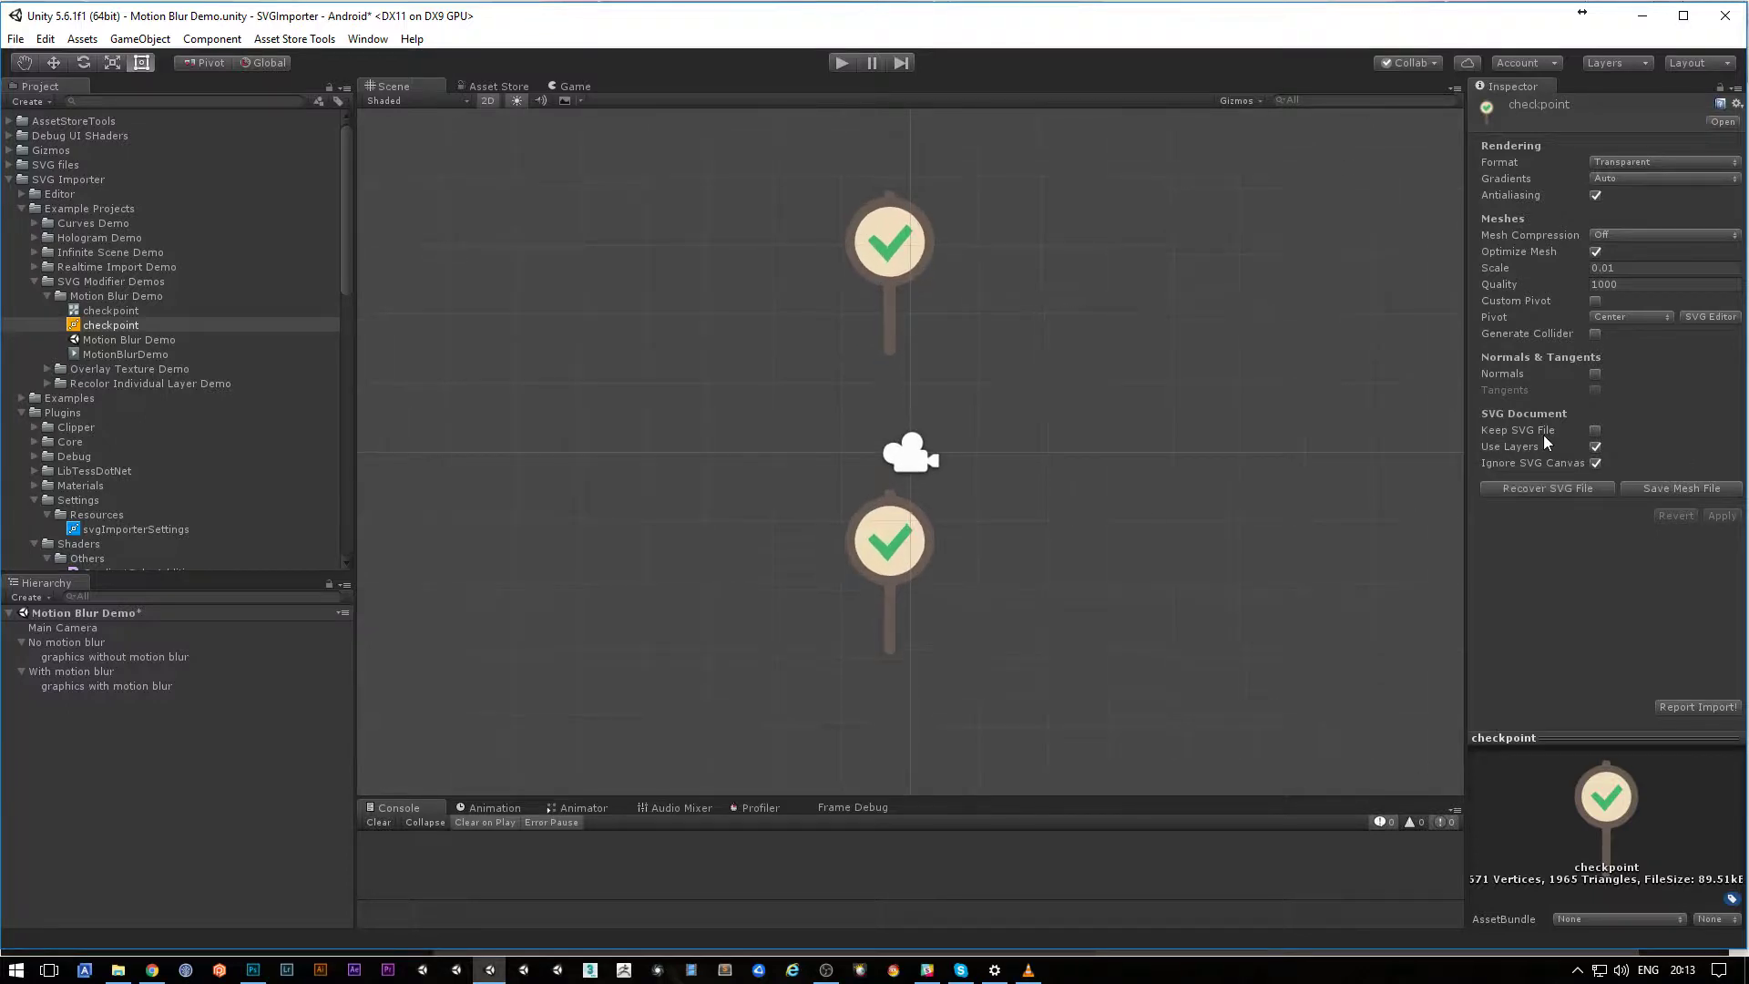
pyautogui.click(922, 257)
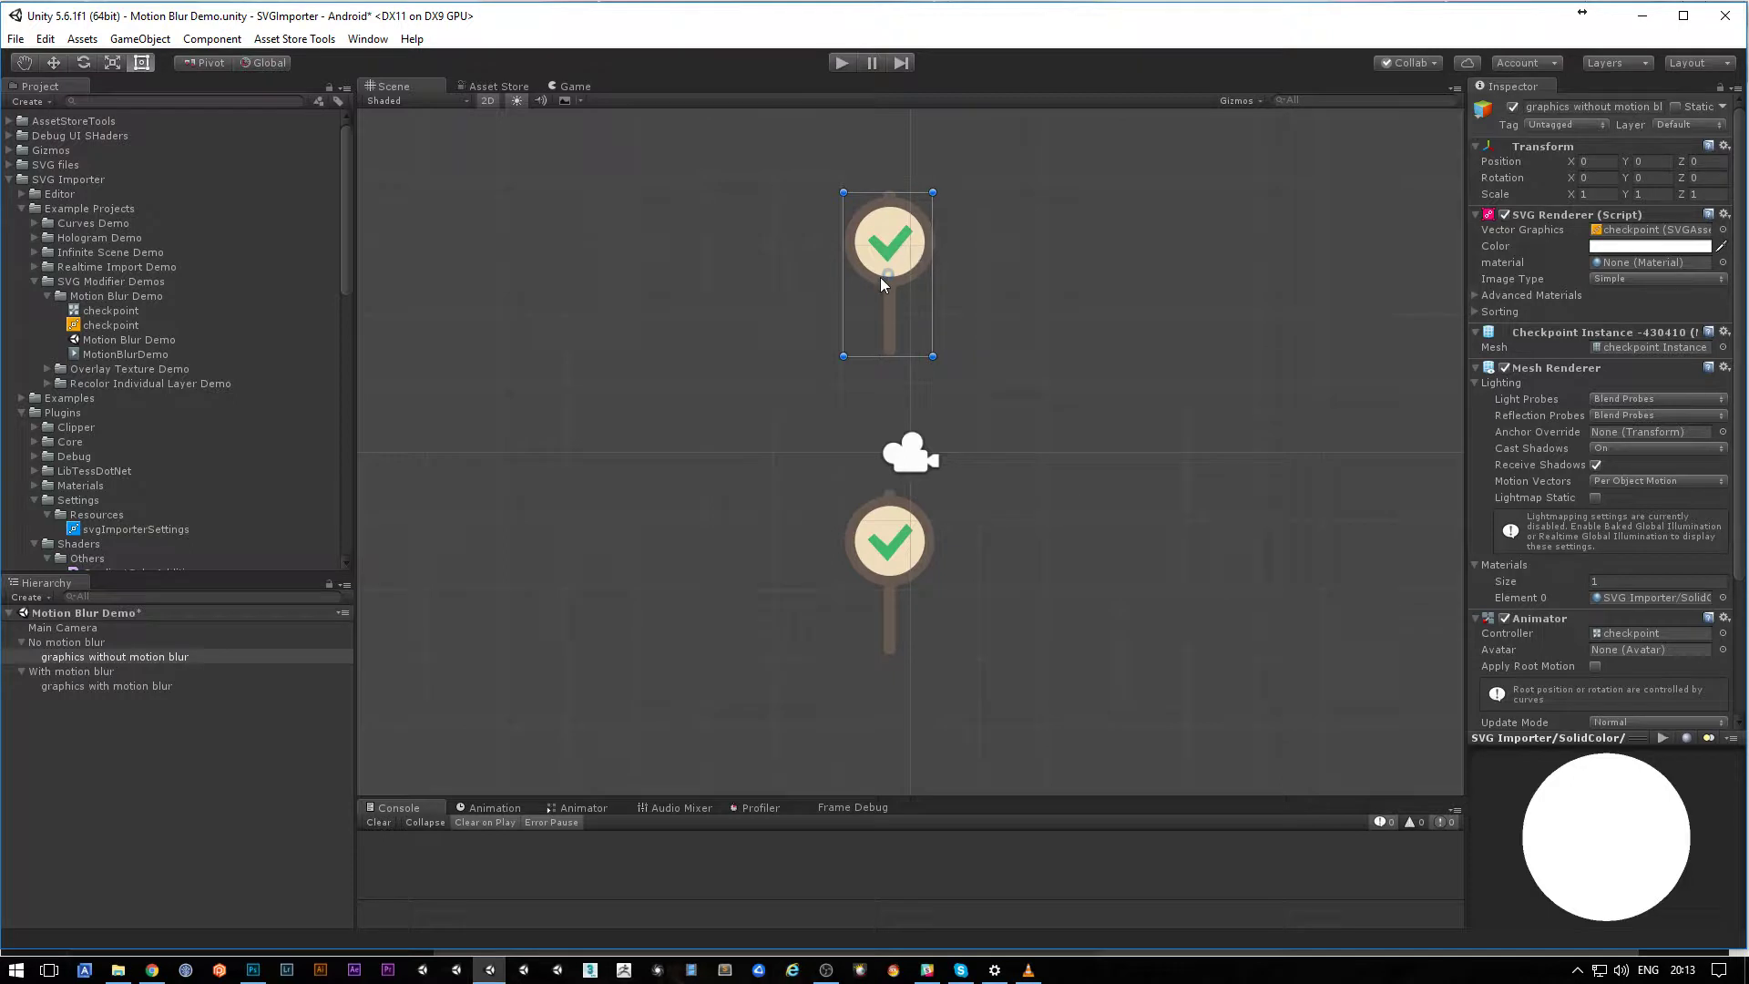
pyautogui.click(1048, 284)
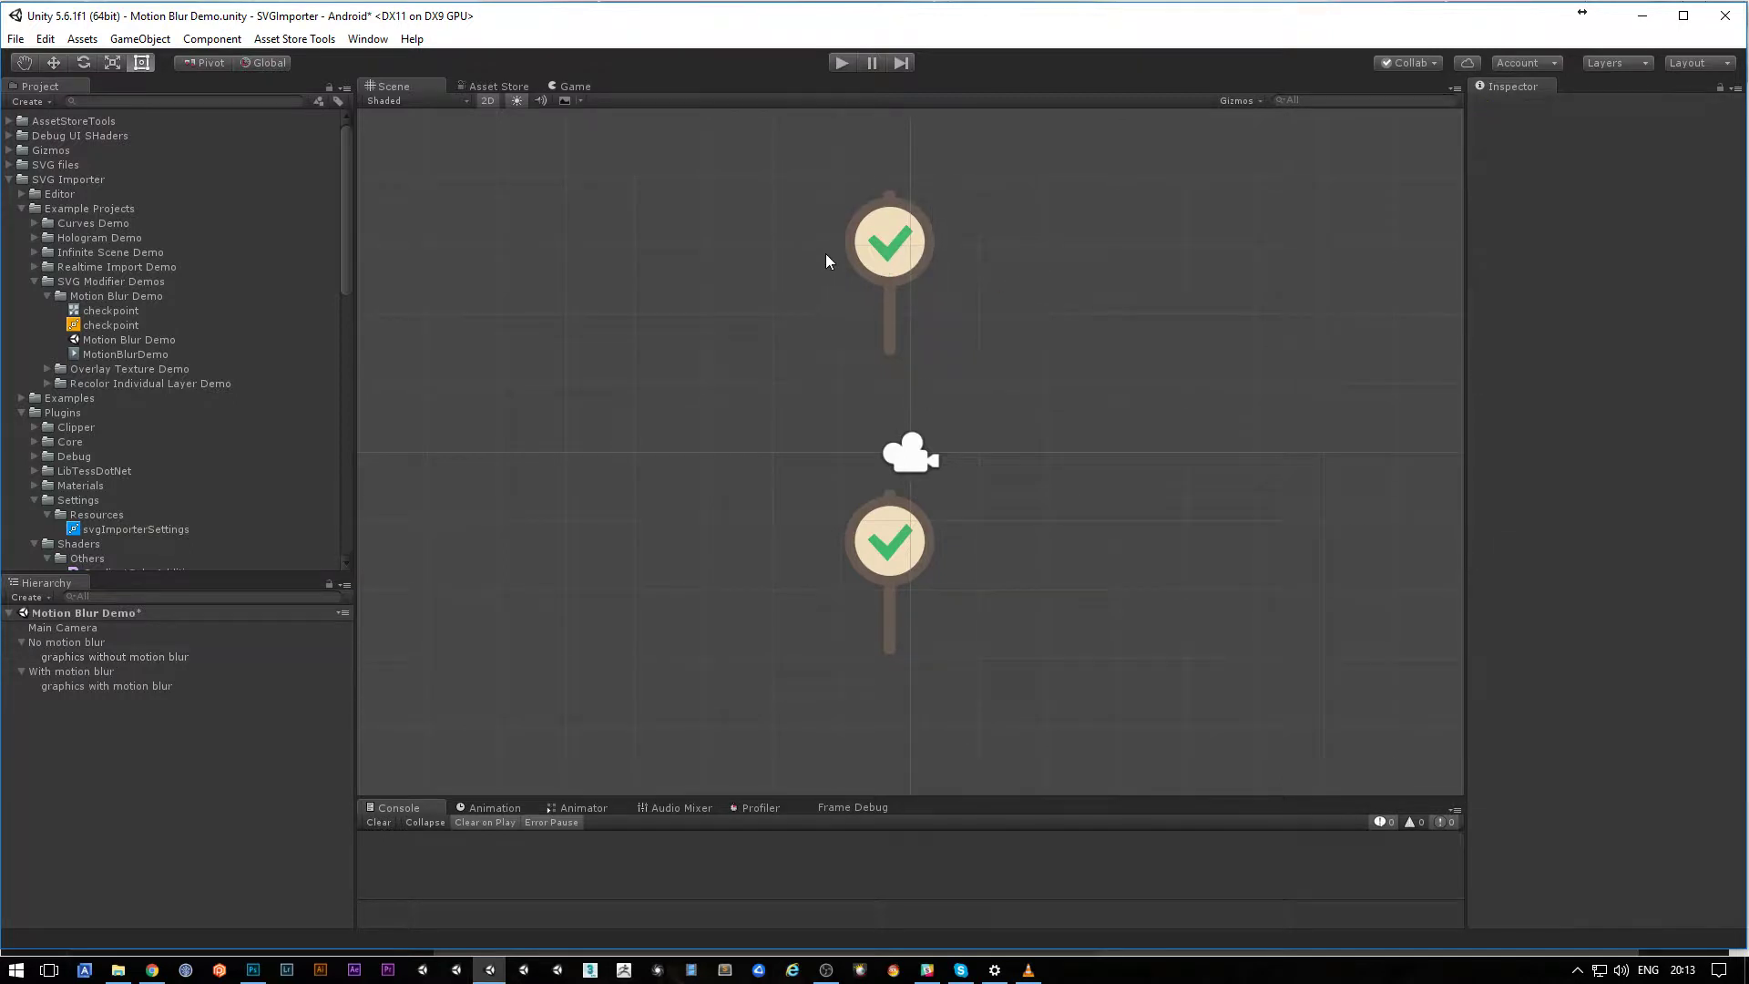
pyautogui.click(876, 234)
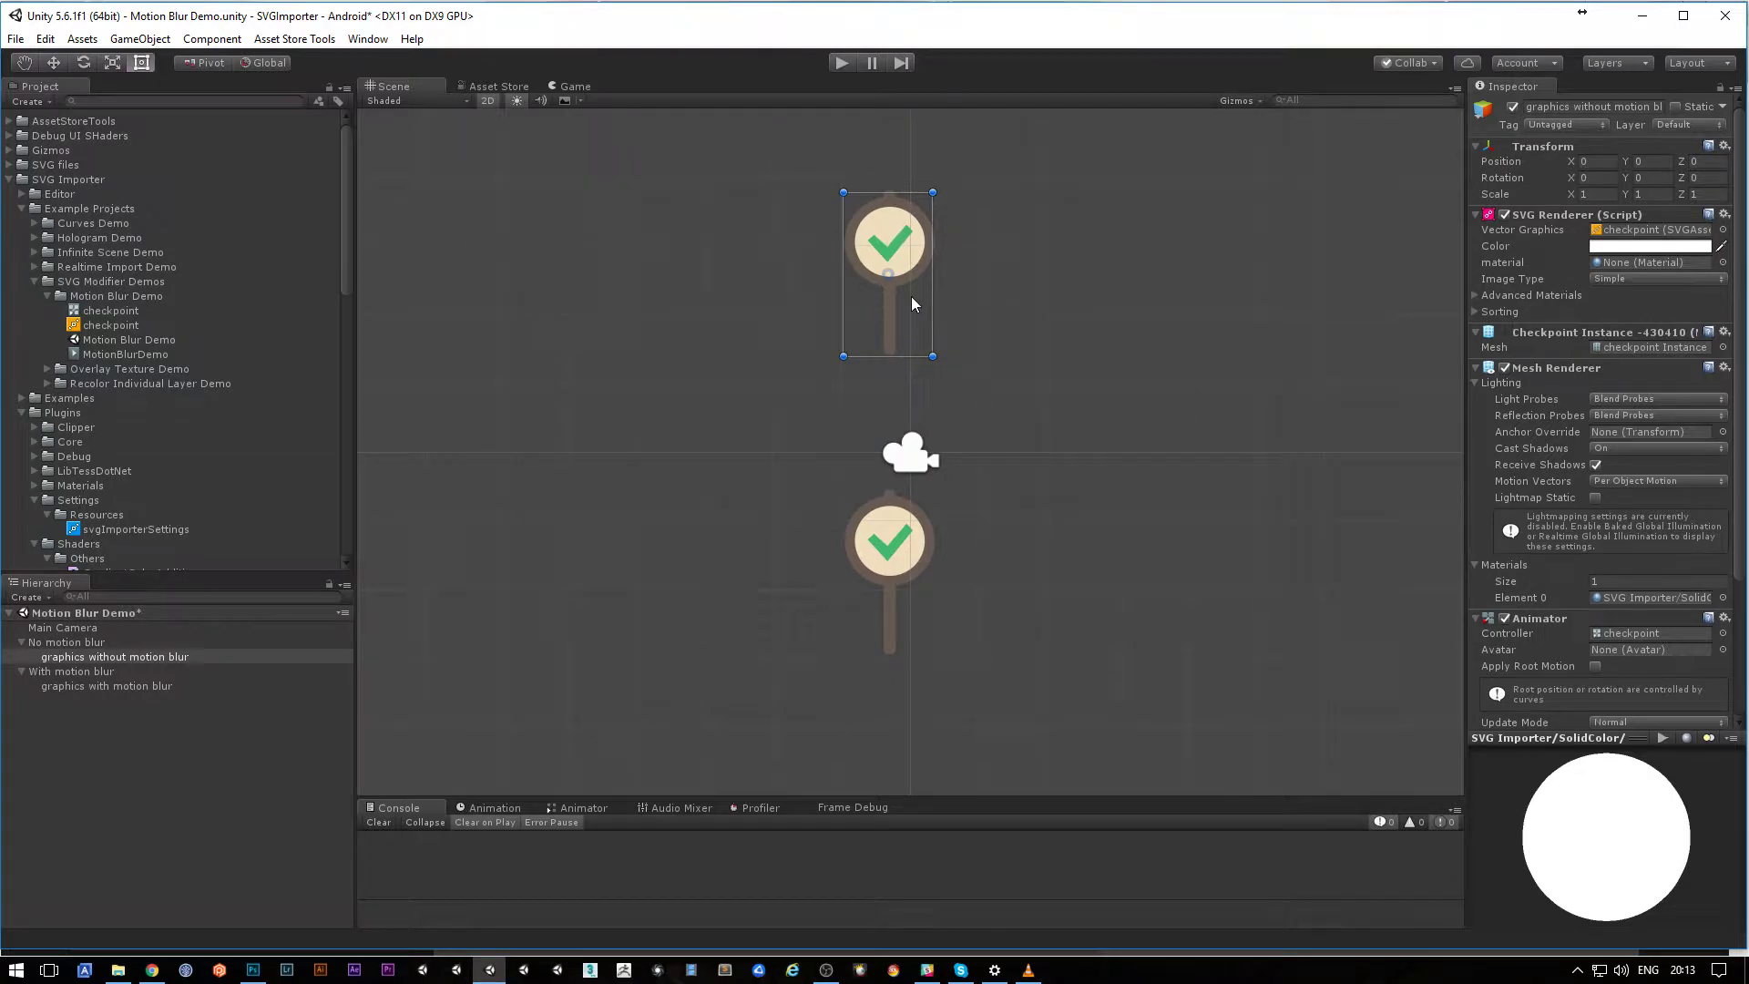
pyautogui.click(244, 715)
pyautogui.click(199, 656)
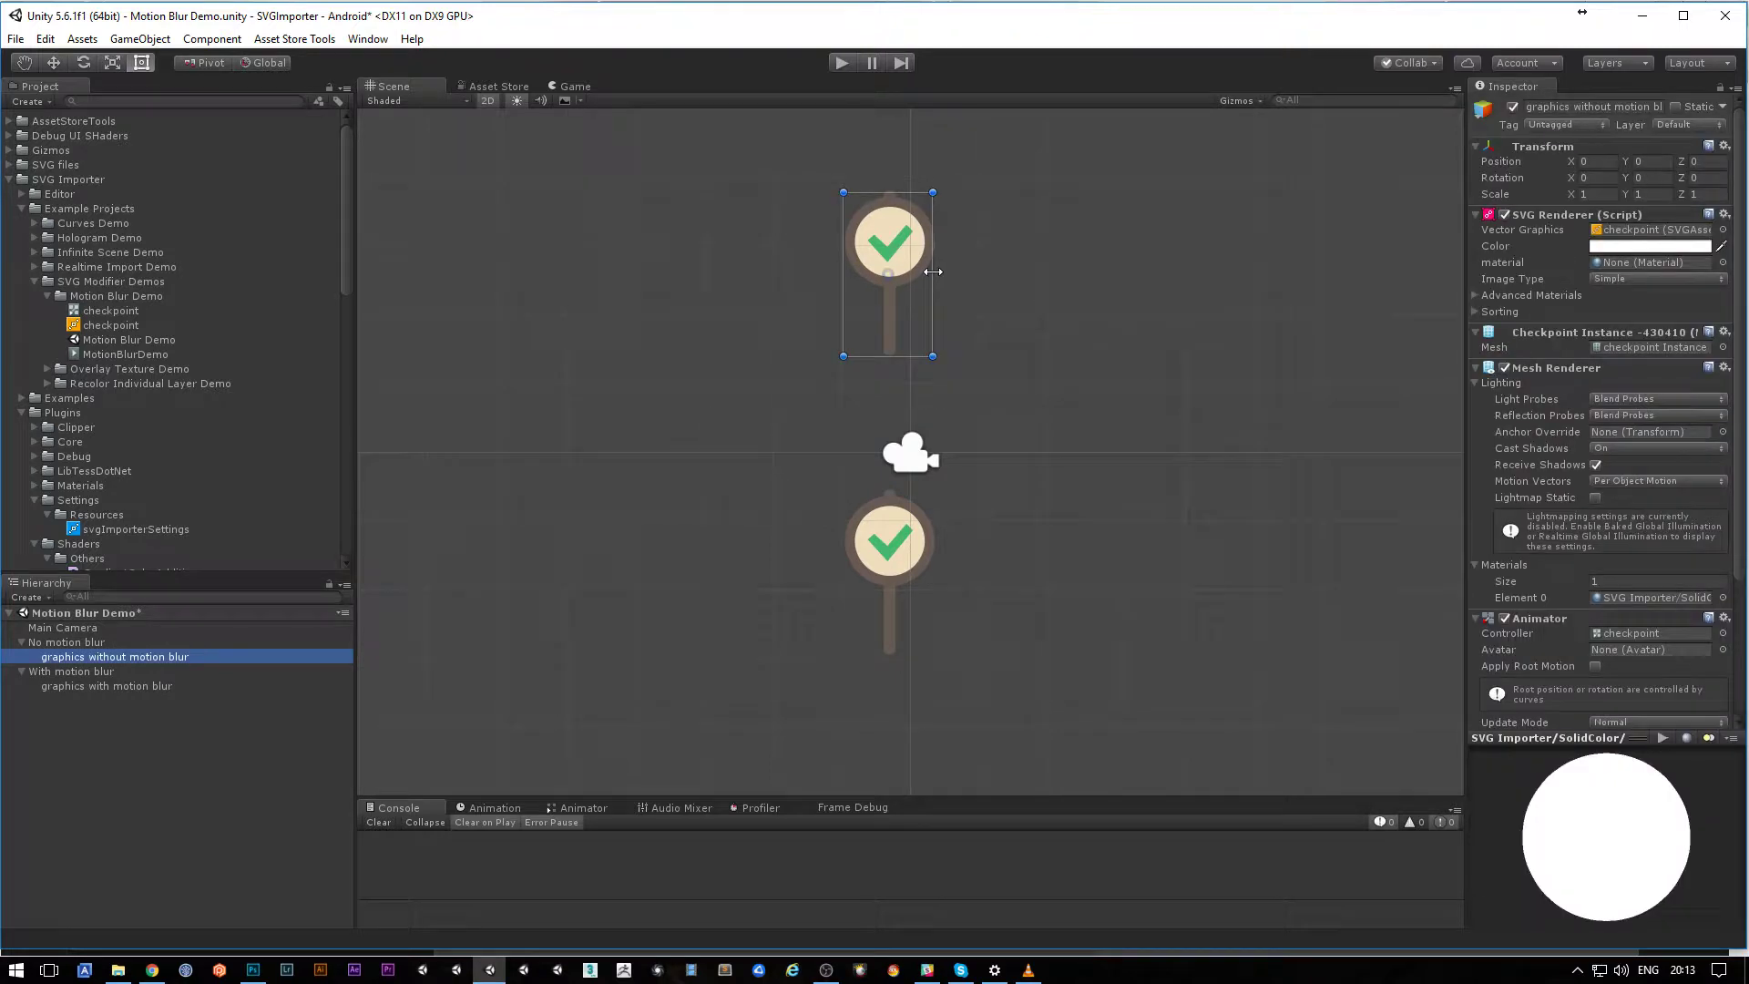
pyautogui.click(757, 320)
pyautogui.click(894, 209)
pyautogui.click(775, 256)
pyautogui.click(916, 222)
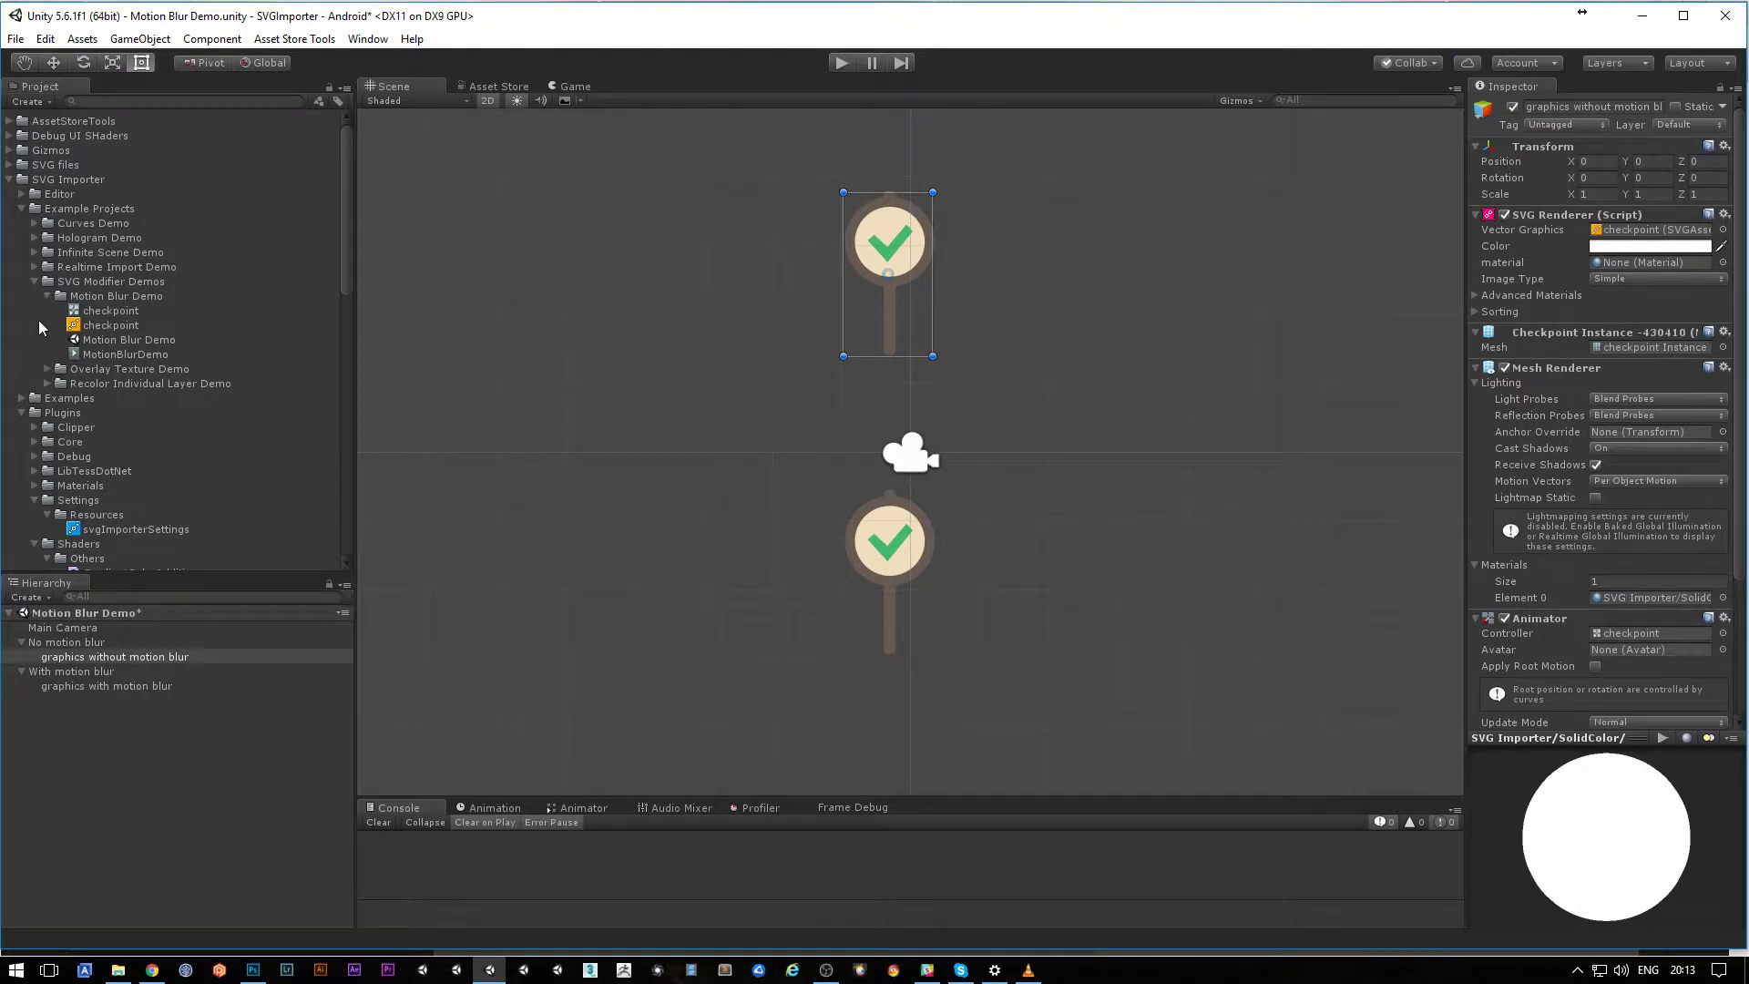
pyautogui.click(106, 324)
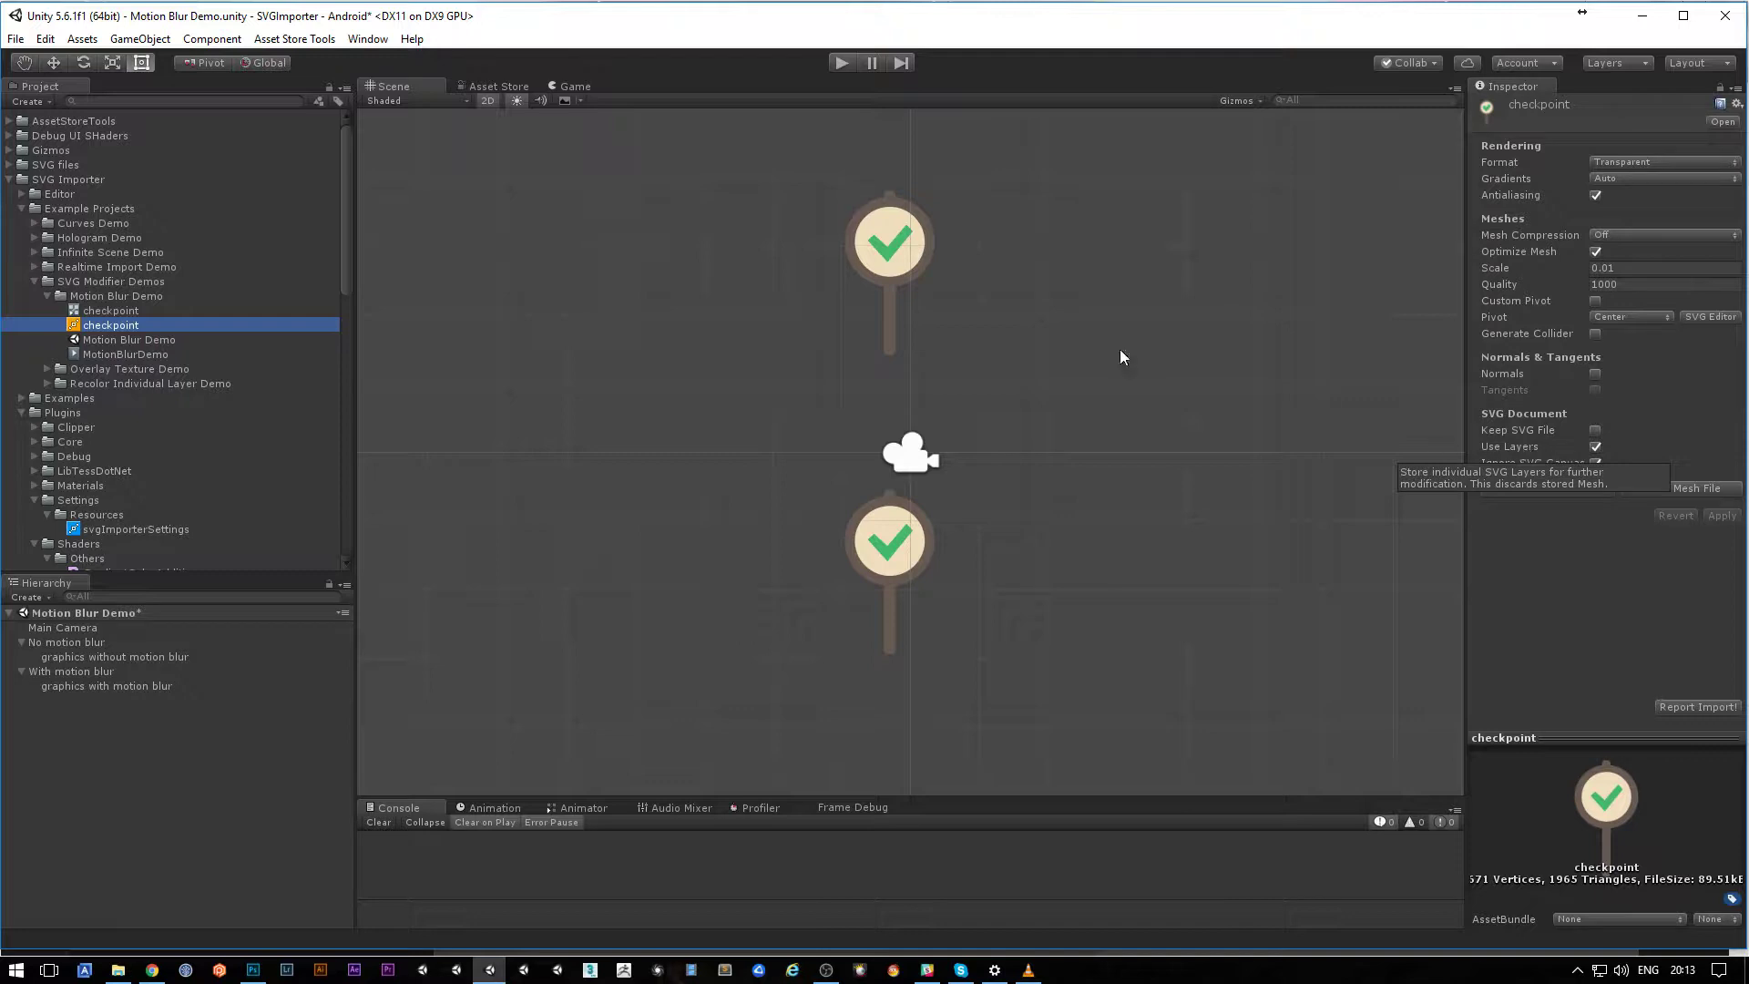
# Step: Add an SVG Blur Modifier component to the graphic without motion blur
pyautogui.click(915, 237)
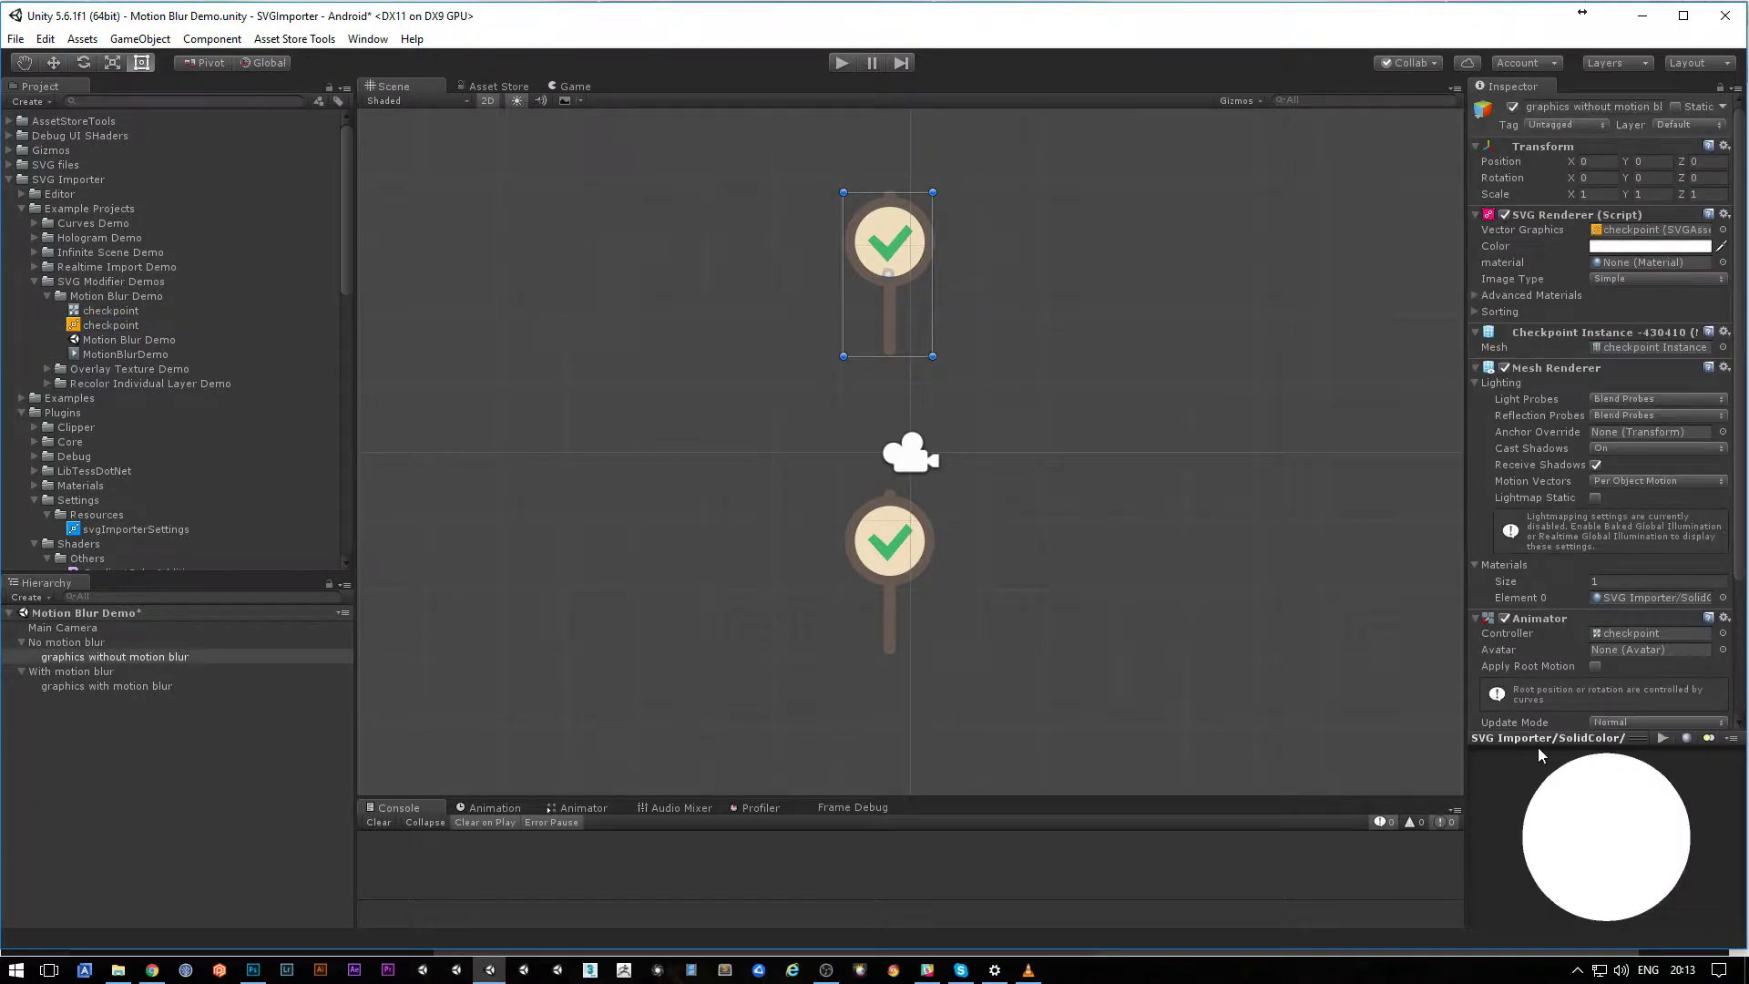
pyautogui.scroll(-2, 1539, 720)
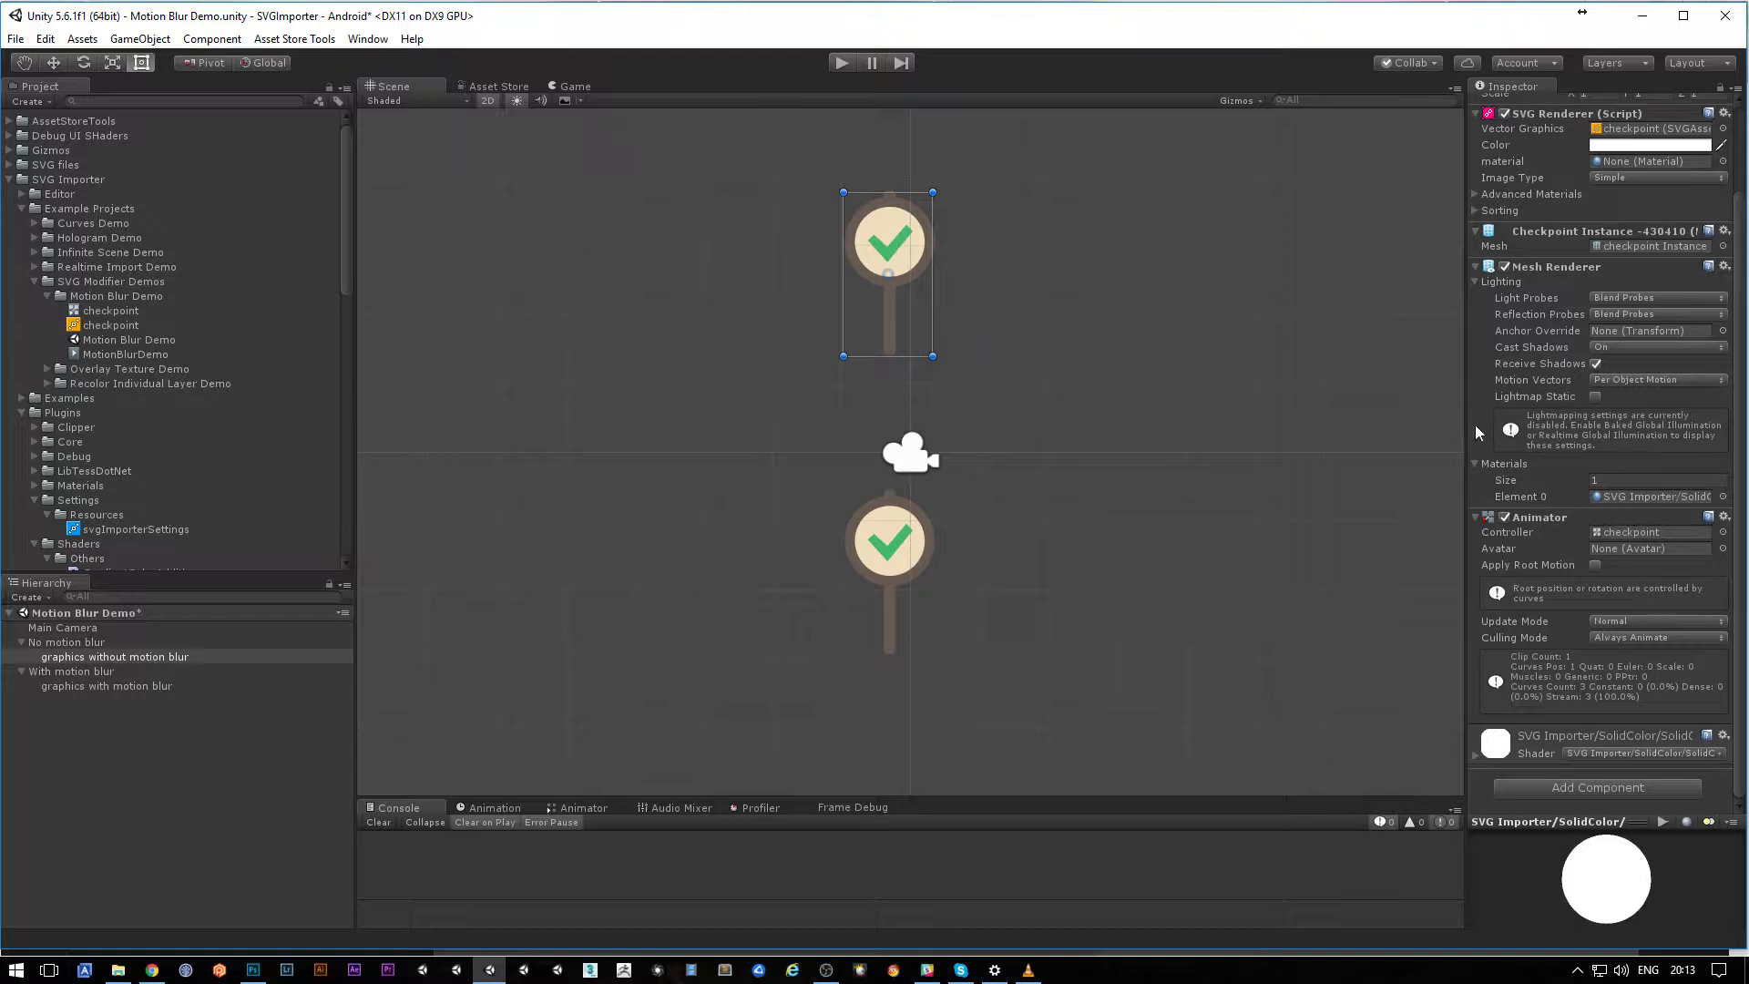
pyautogui.click(1603, 790)
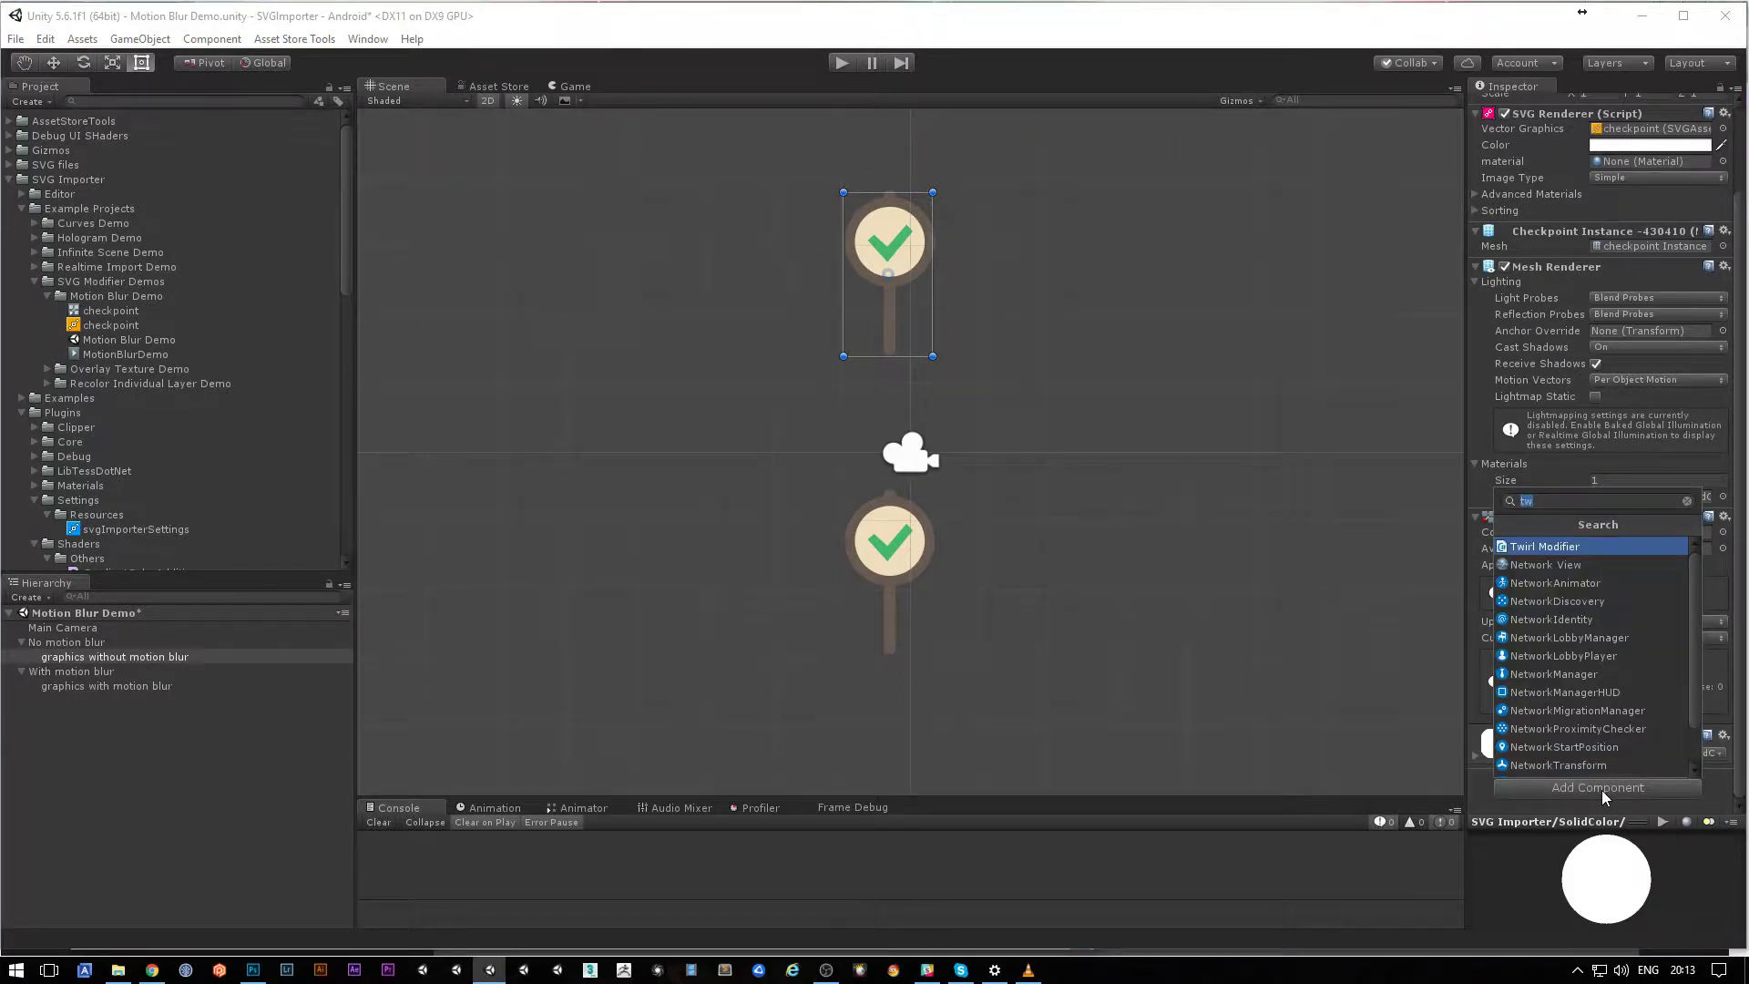
pyautogui.write('blur')
pyautogui.press('Return')
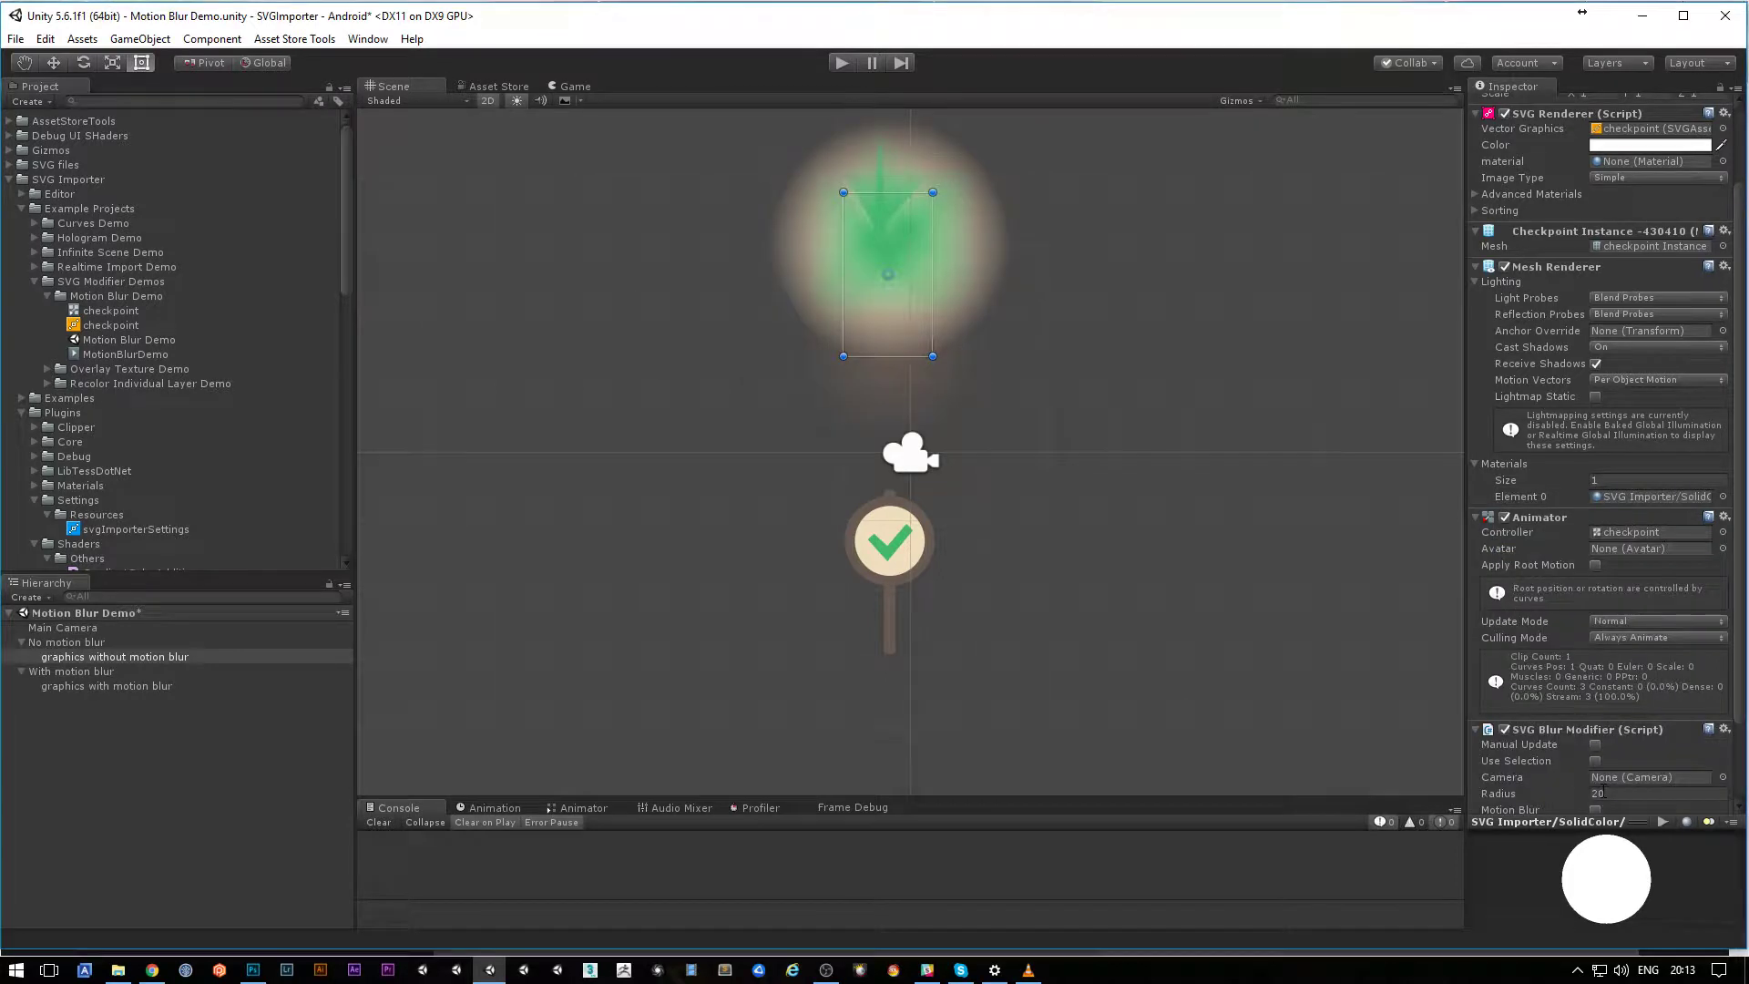
# Step: Reduce the upper graphic's SVG Blur Modifier radius to 6.75 and reselect the graphic in the scene
pyautogui.scroll(-3, 1594, 701)
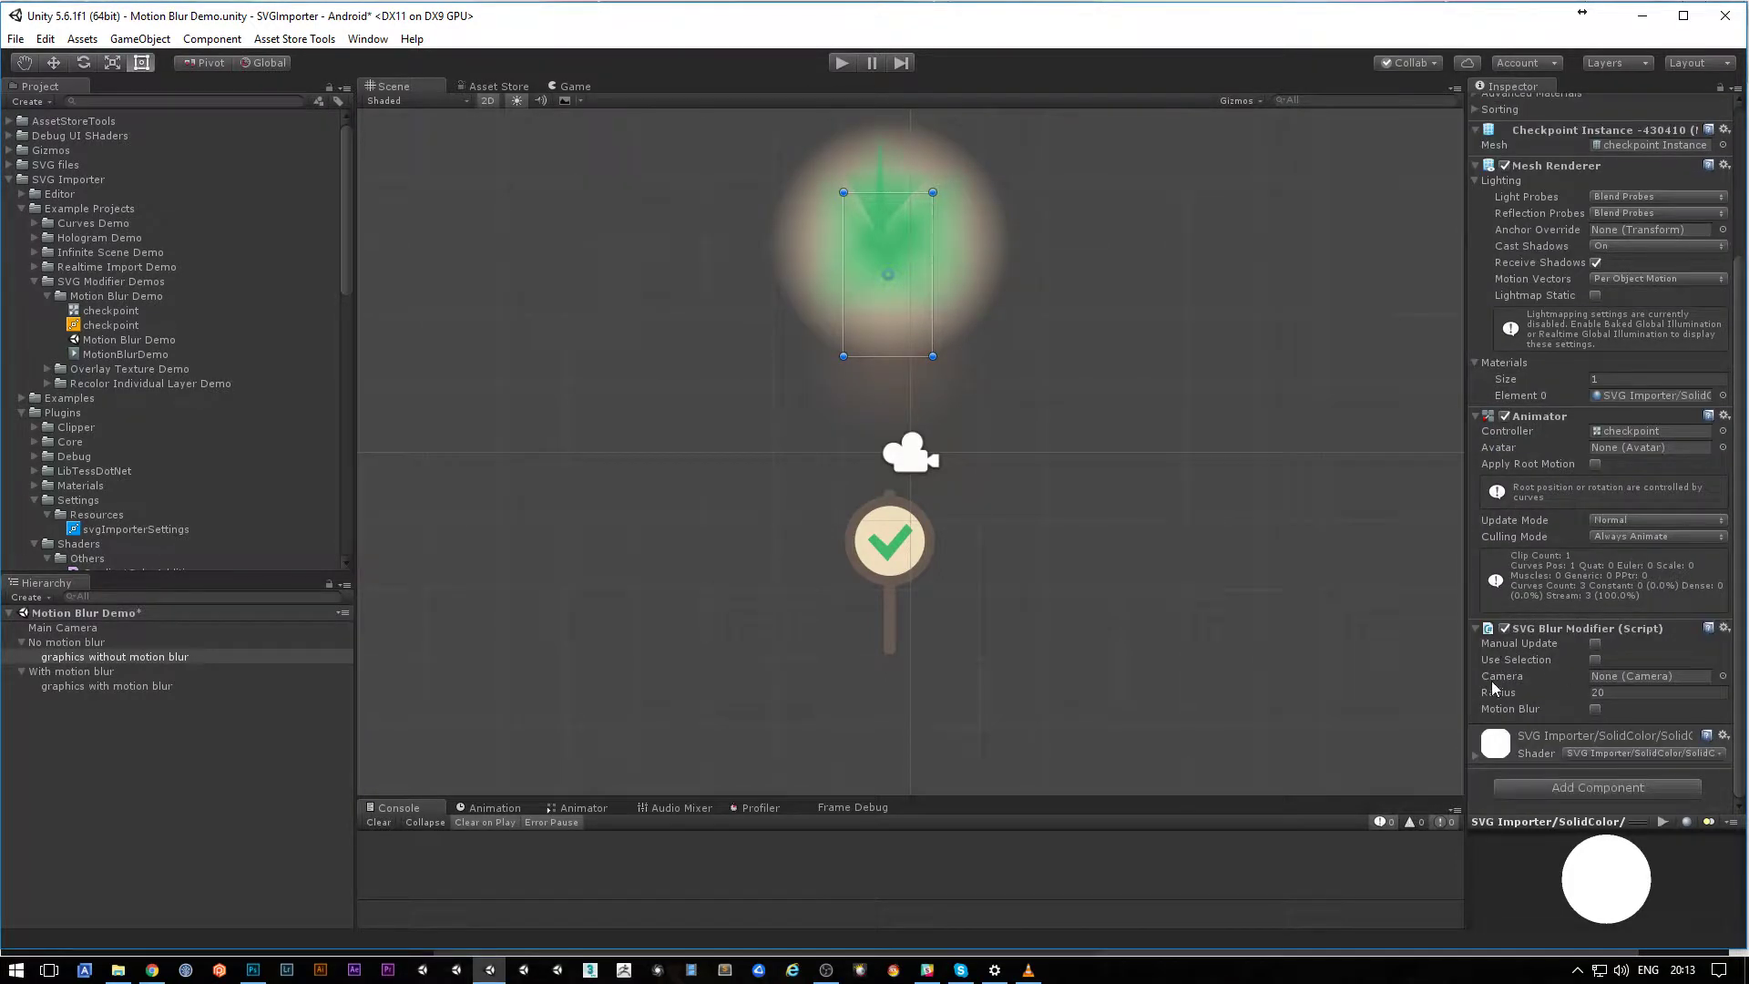
pyautogui.moveTo(1514, 692); pyautogui.dragTo(1087, 618)
pyautogui.scroll(2, 979, 227)
pyautogui.moveTo(978, 227); pyautogui.dragTo(965, 437, button='middle')
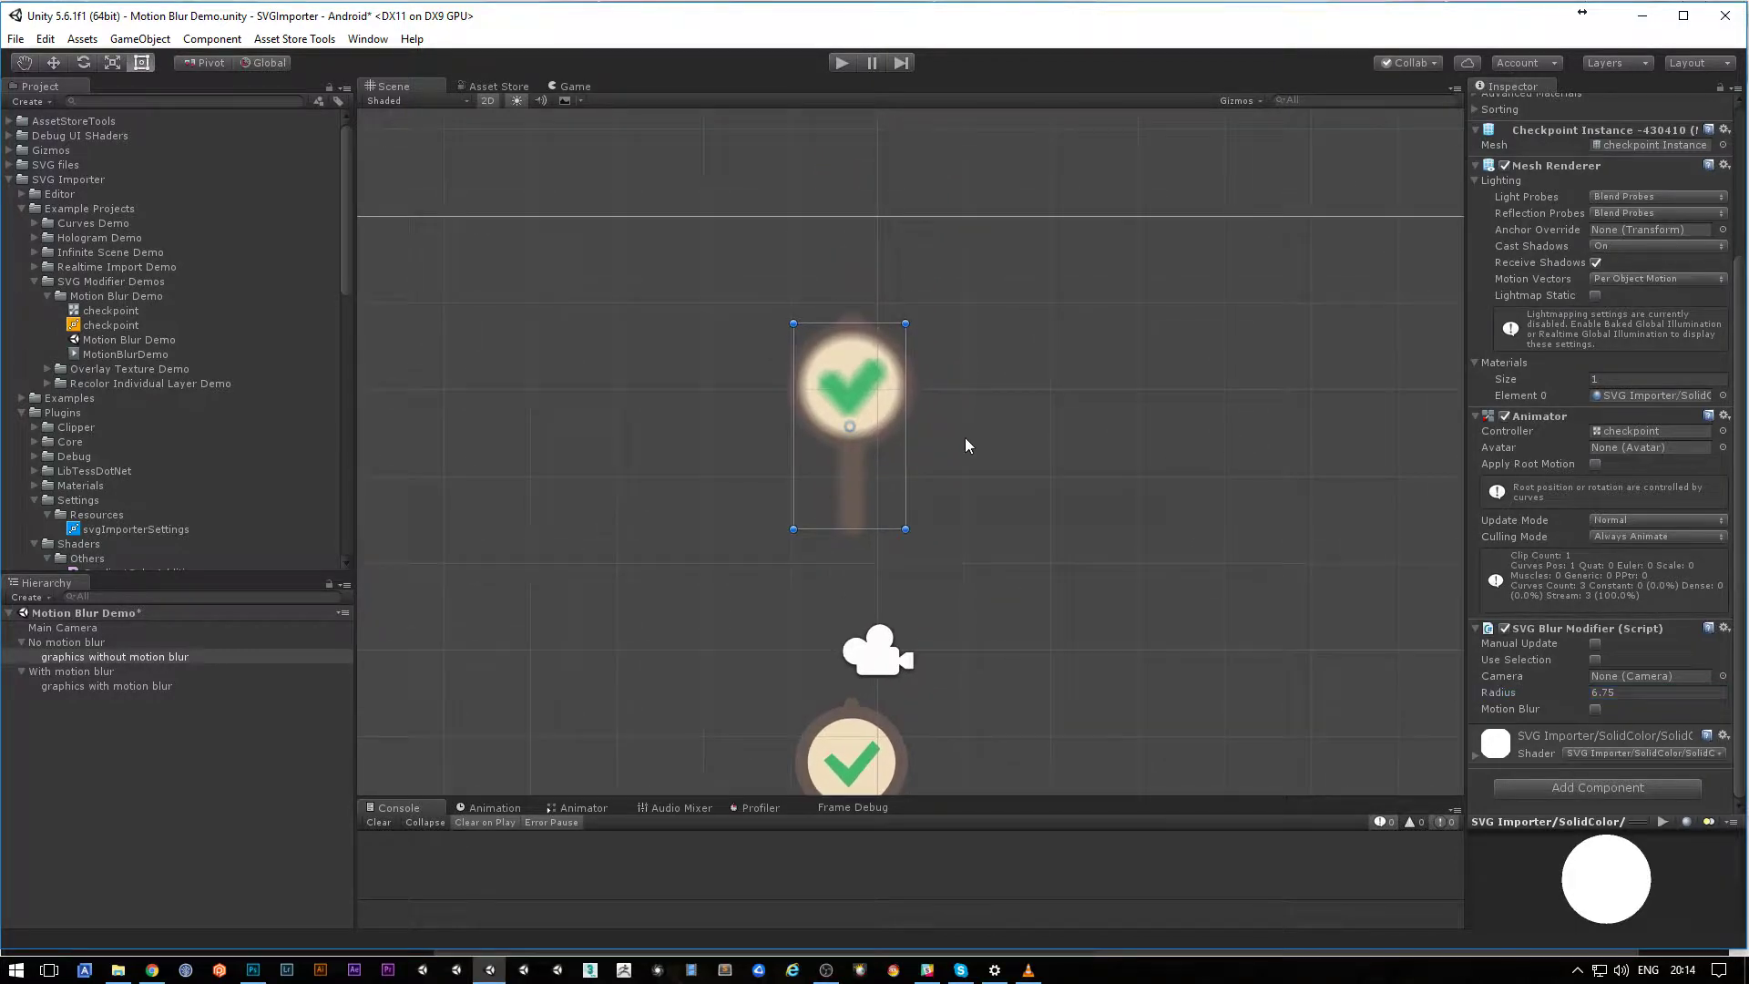
pyautogui.click(960, 421)
pyautogui.click(860, 381)
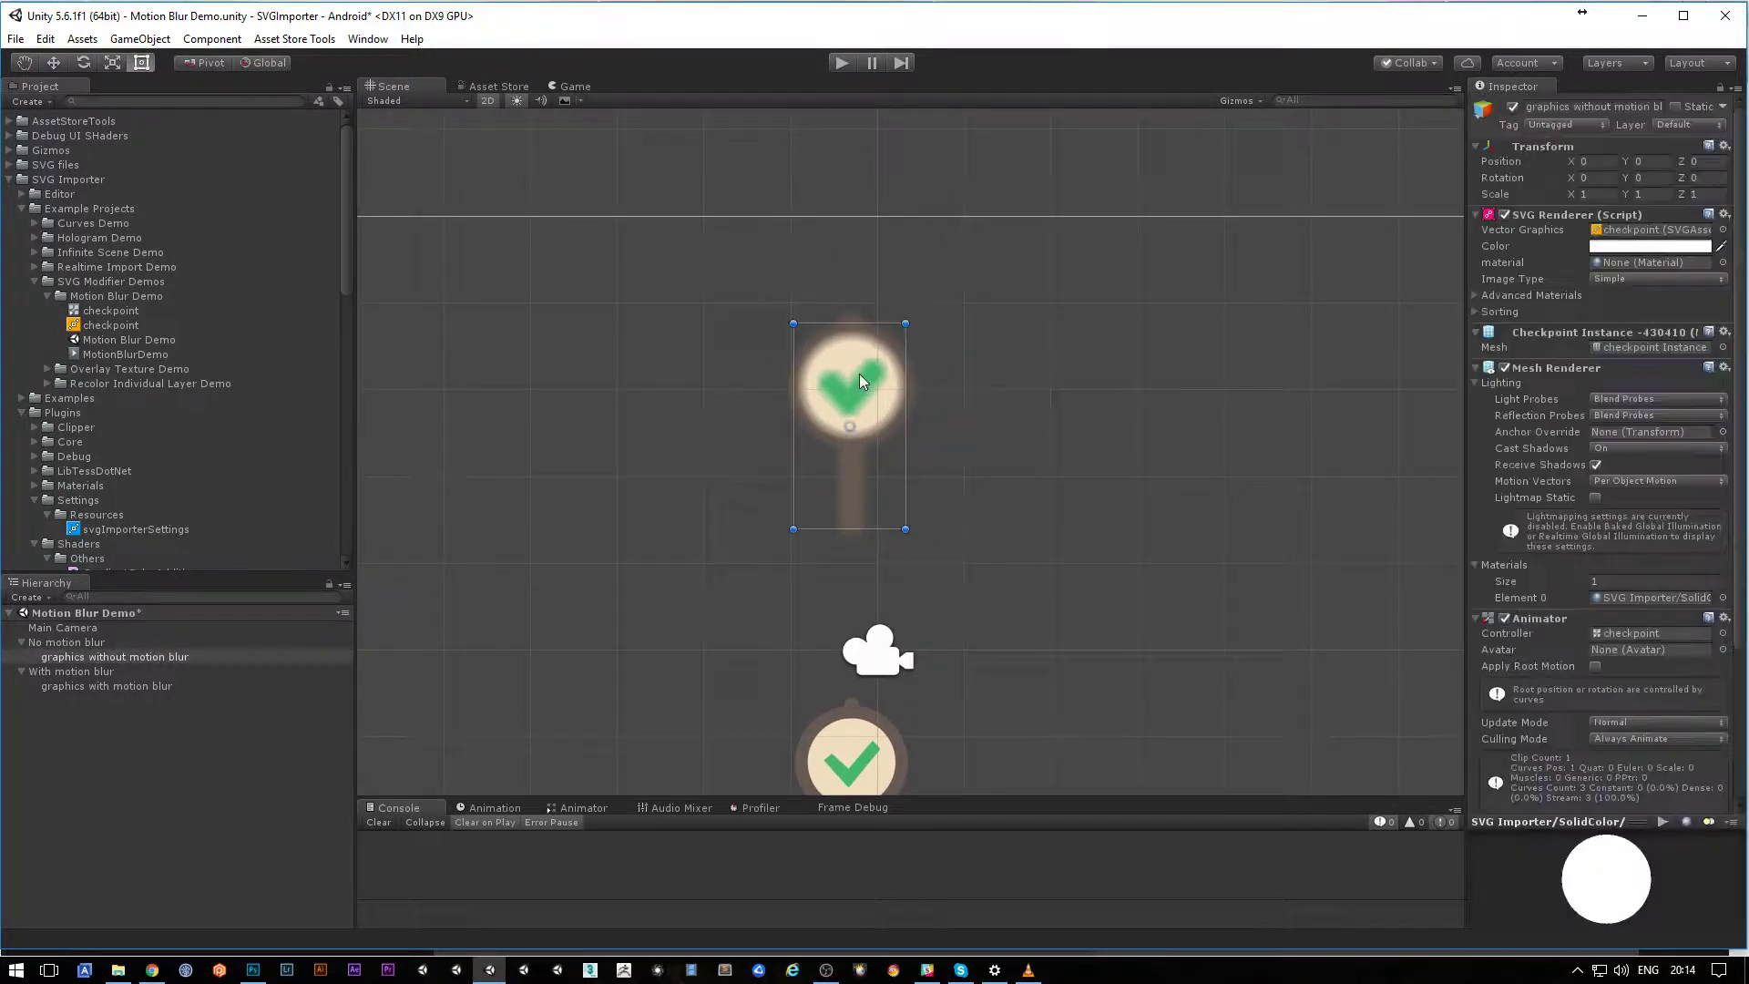
# Step: Increase the SVG Blur Modifier radius of the graphic without motion blur to 7.4 and further to 7.83
pyautogui.scroll(-4, 1505, 700)
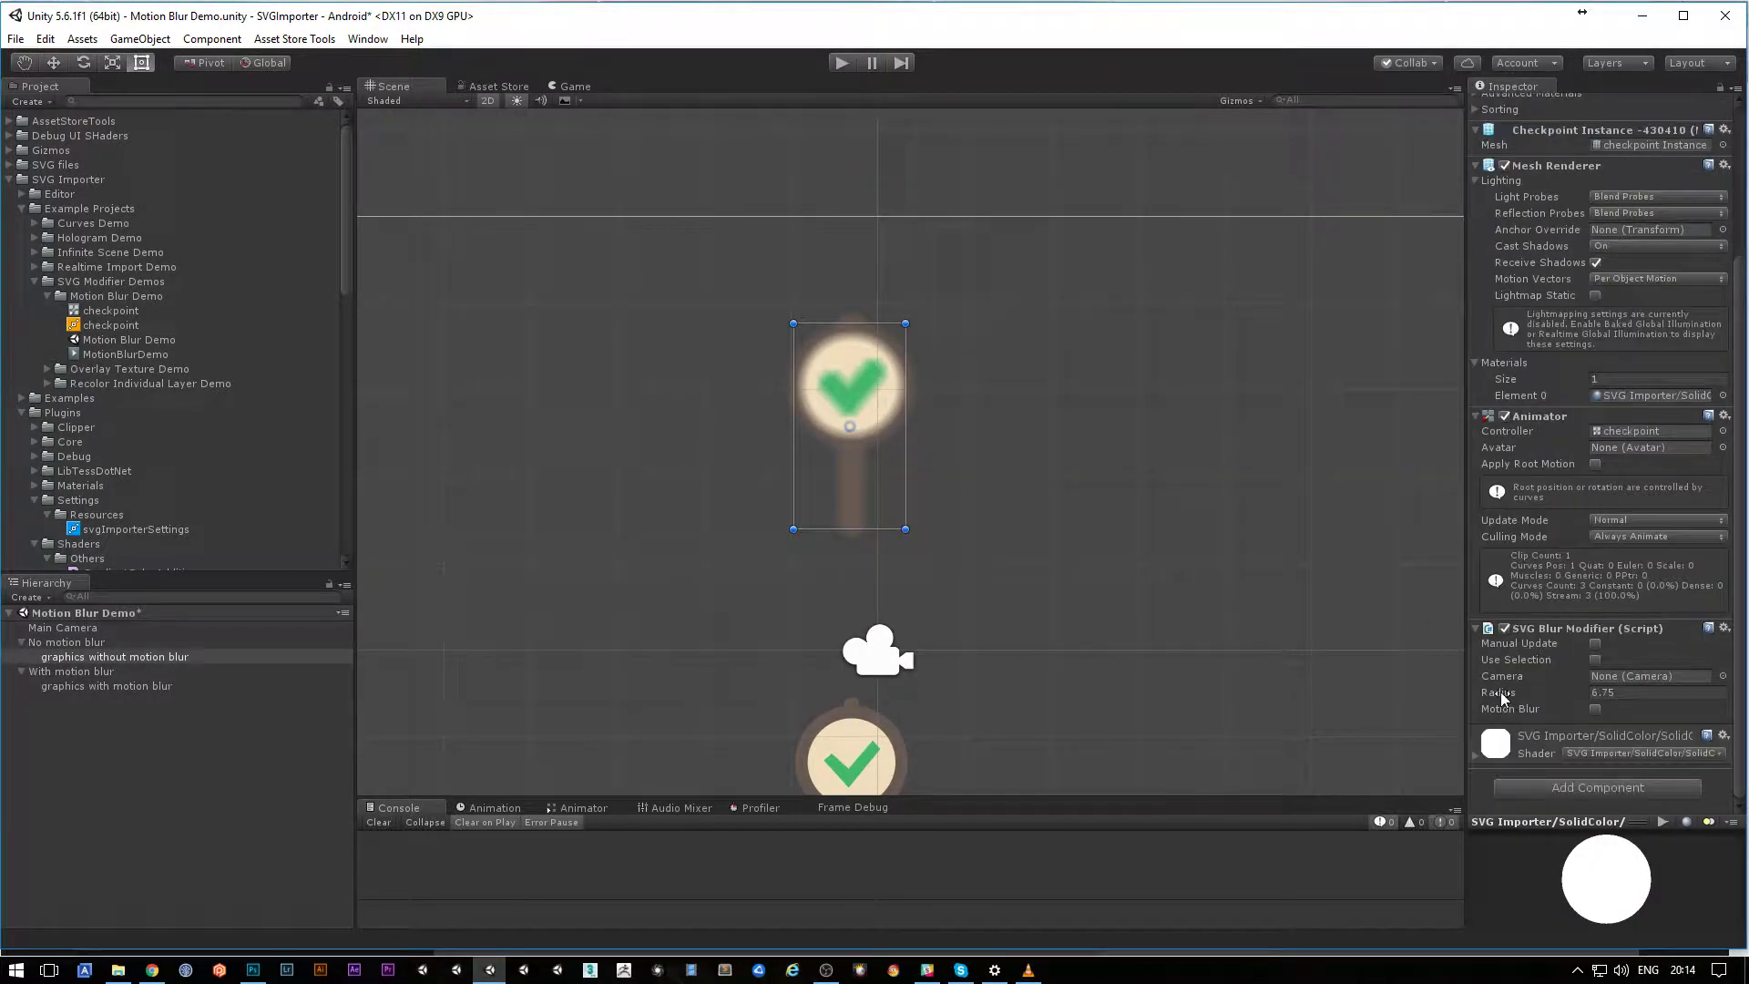
pyautogui.moveTo(1500, 691)
pyautogui.mouseDown()
pyautogui.moveTo(1476, 704)
pyautogui.moveTo(1517, 709)
pyautogui.mouseUp()
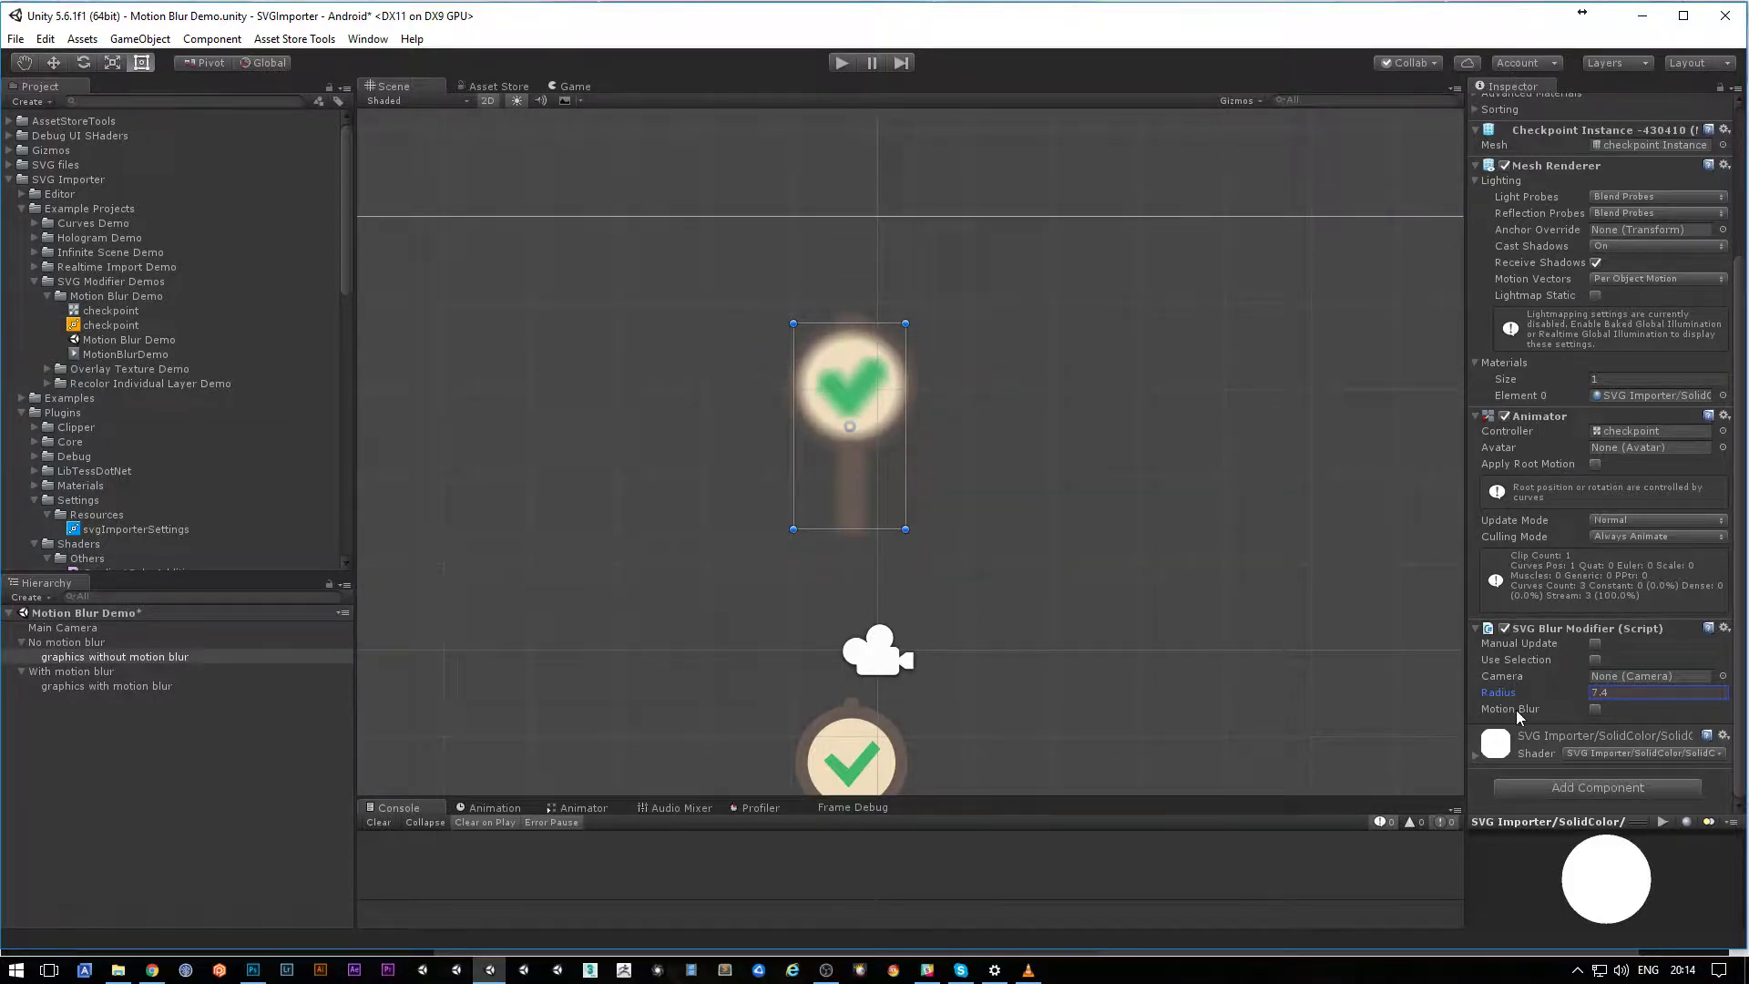
pyautogui.scroll(-2, 933, 452)
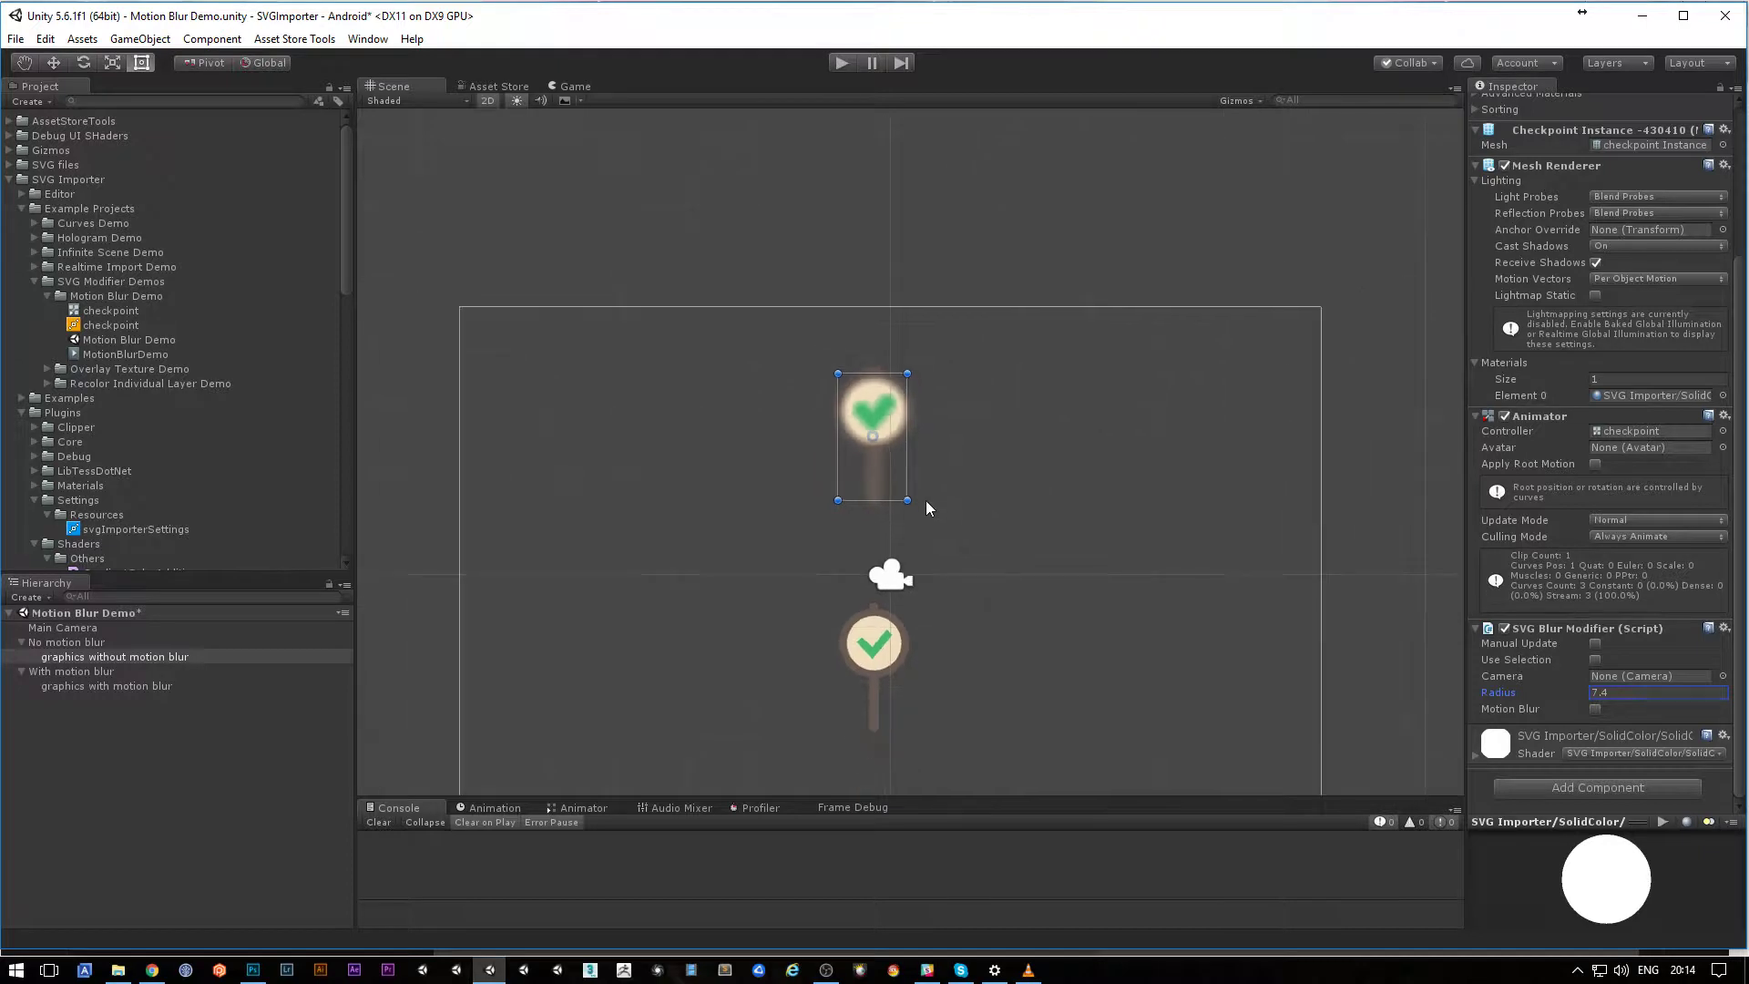
pyautogui.scroll(3, 925, 501)
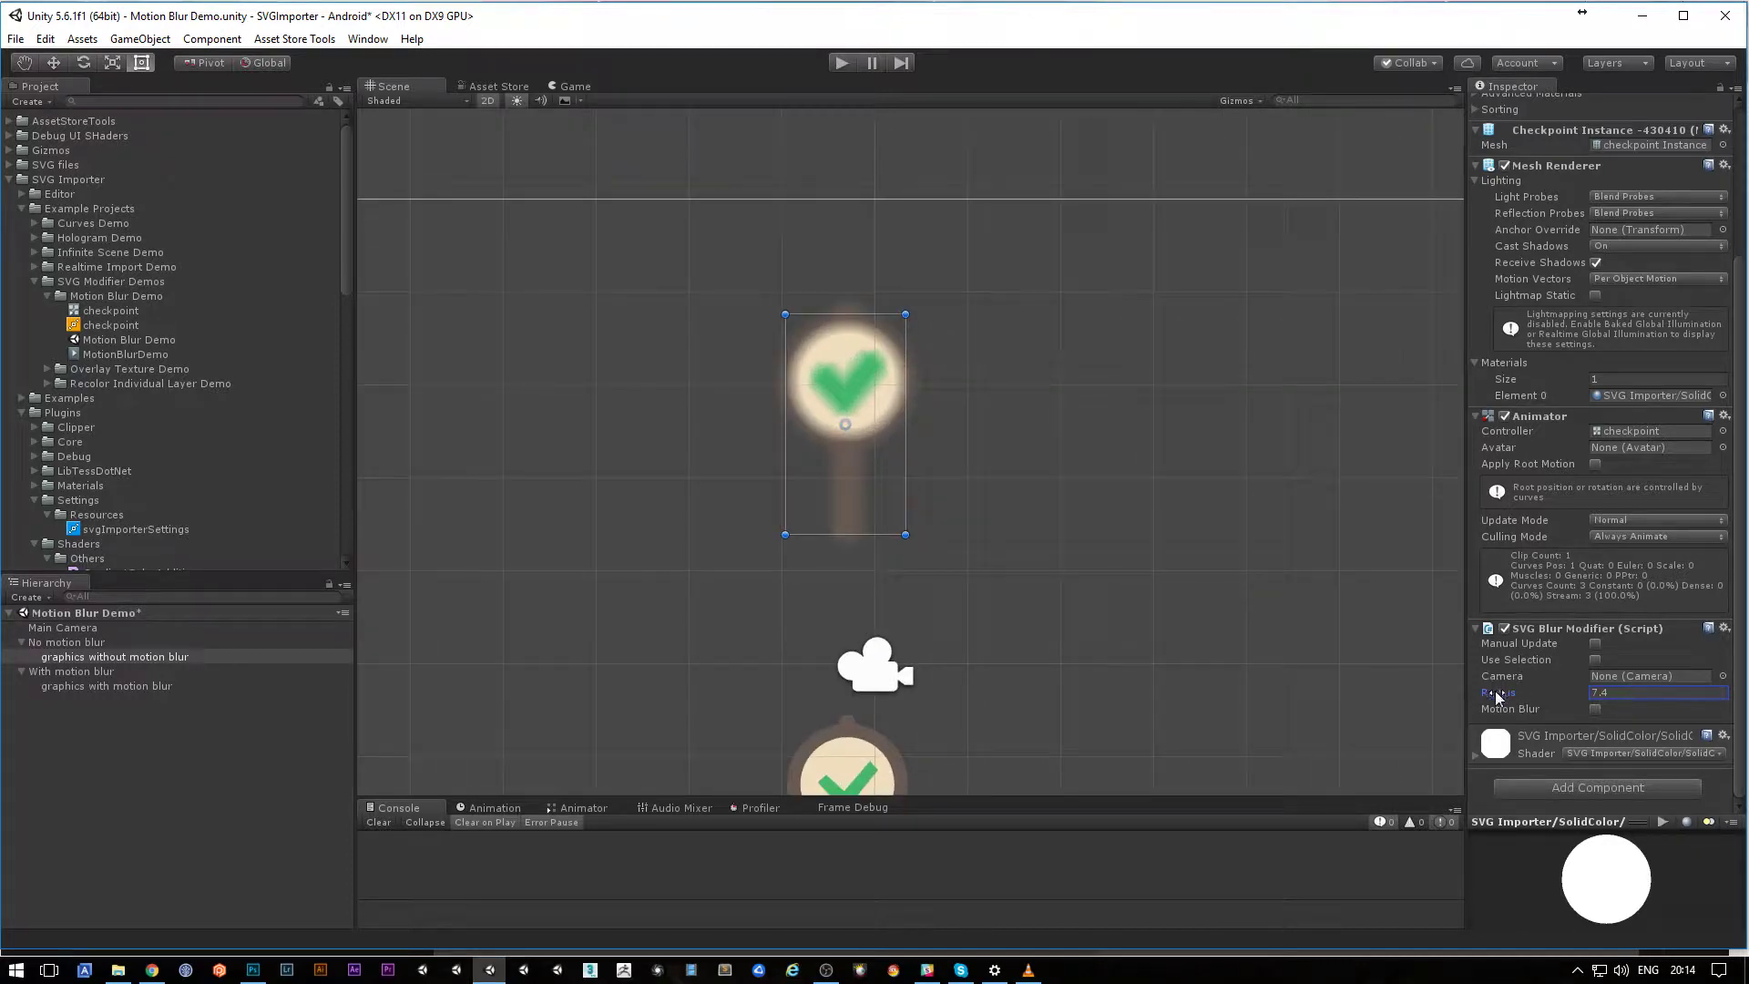
pyautogui.moveTo(1500, 690); pyautogui.dragTo(1527, 742)
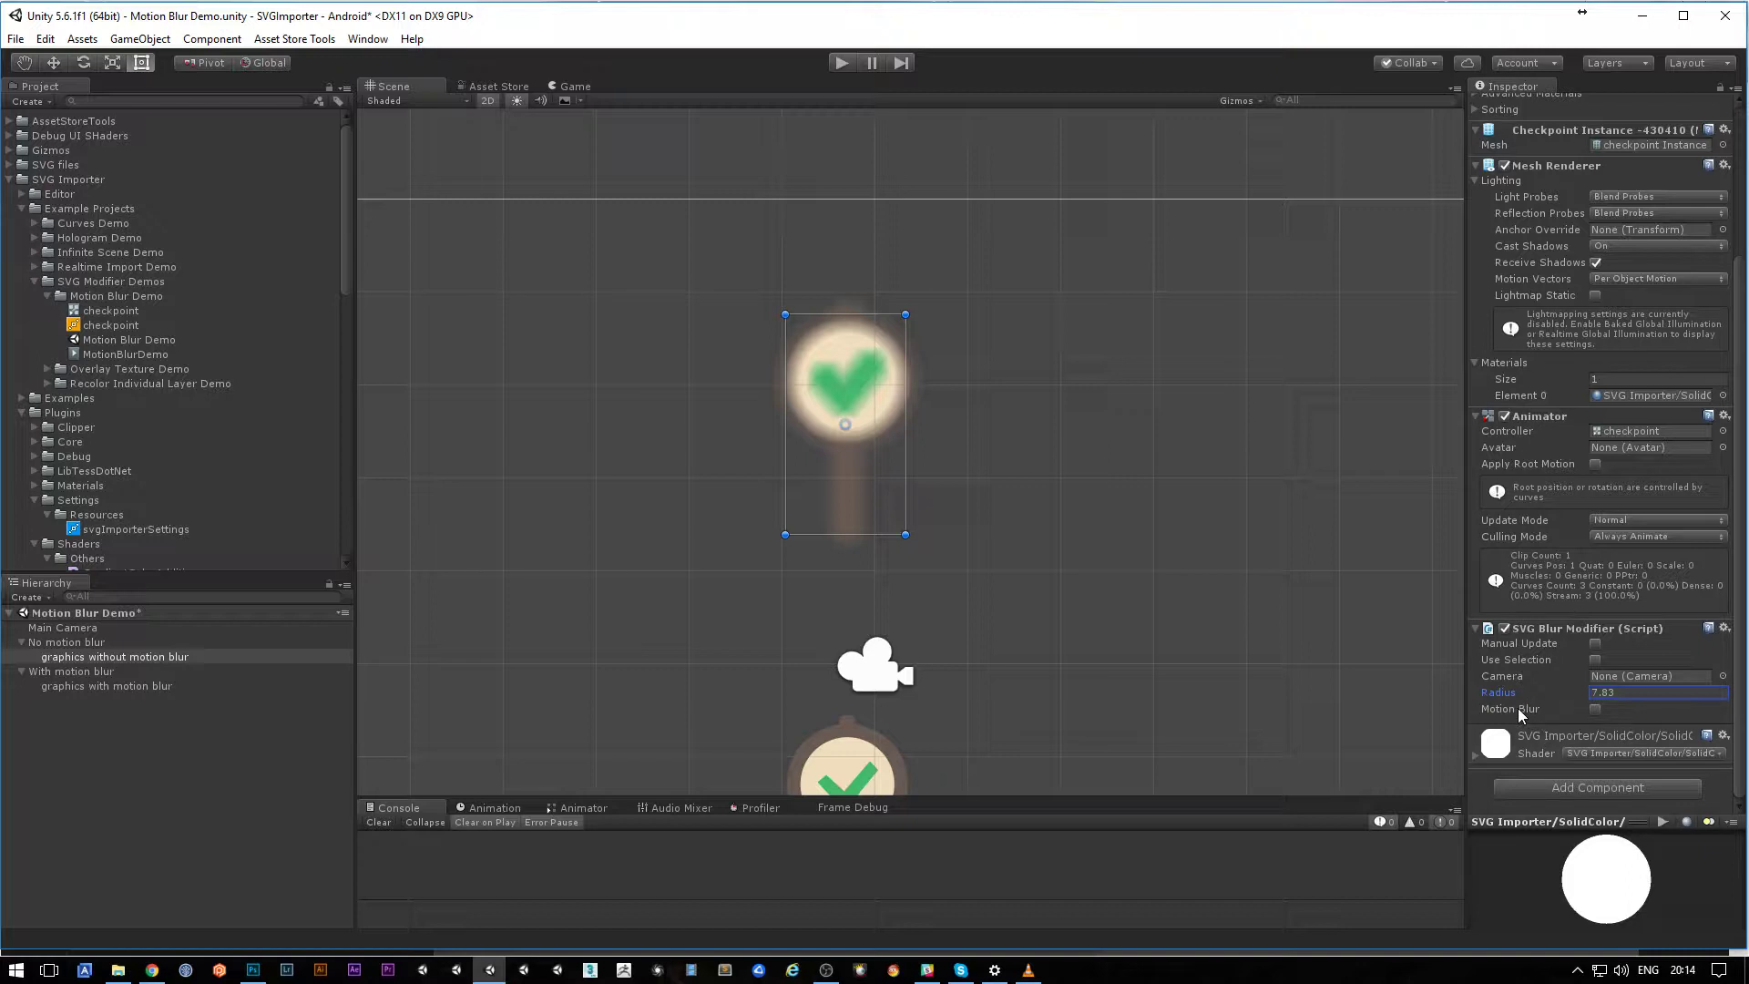
# Step: Enable Motion Blur on the SVG Blur Modifier and adjust its radius to 9.73 and its direction to 181.3
pyautogui.click(1596, 709)
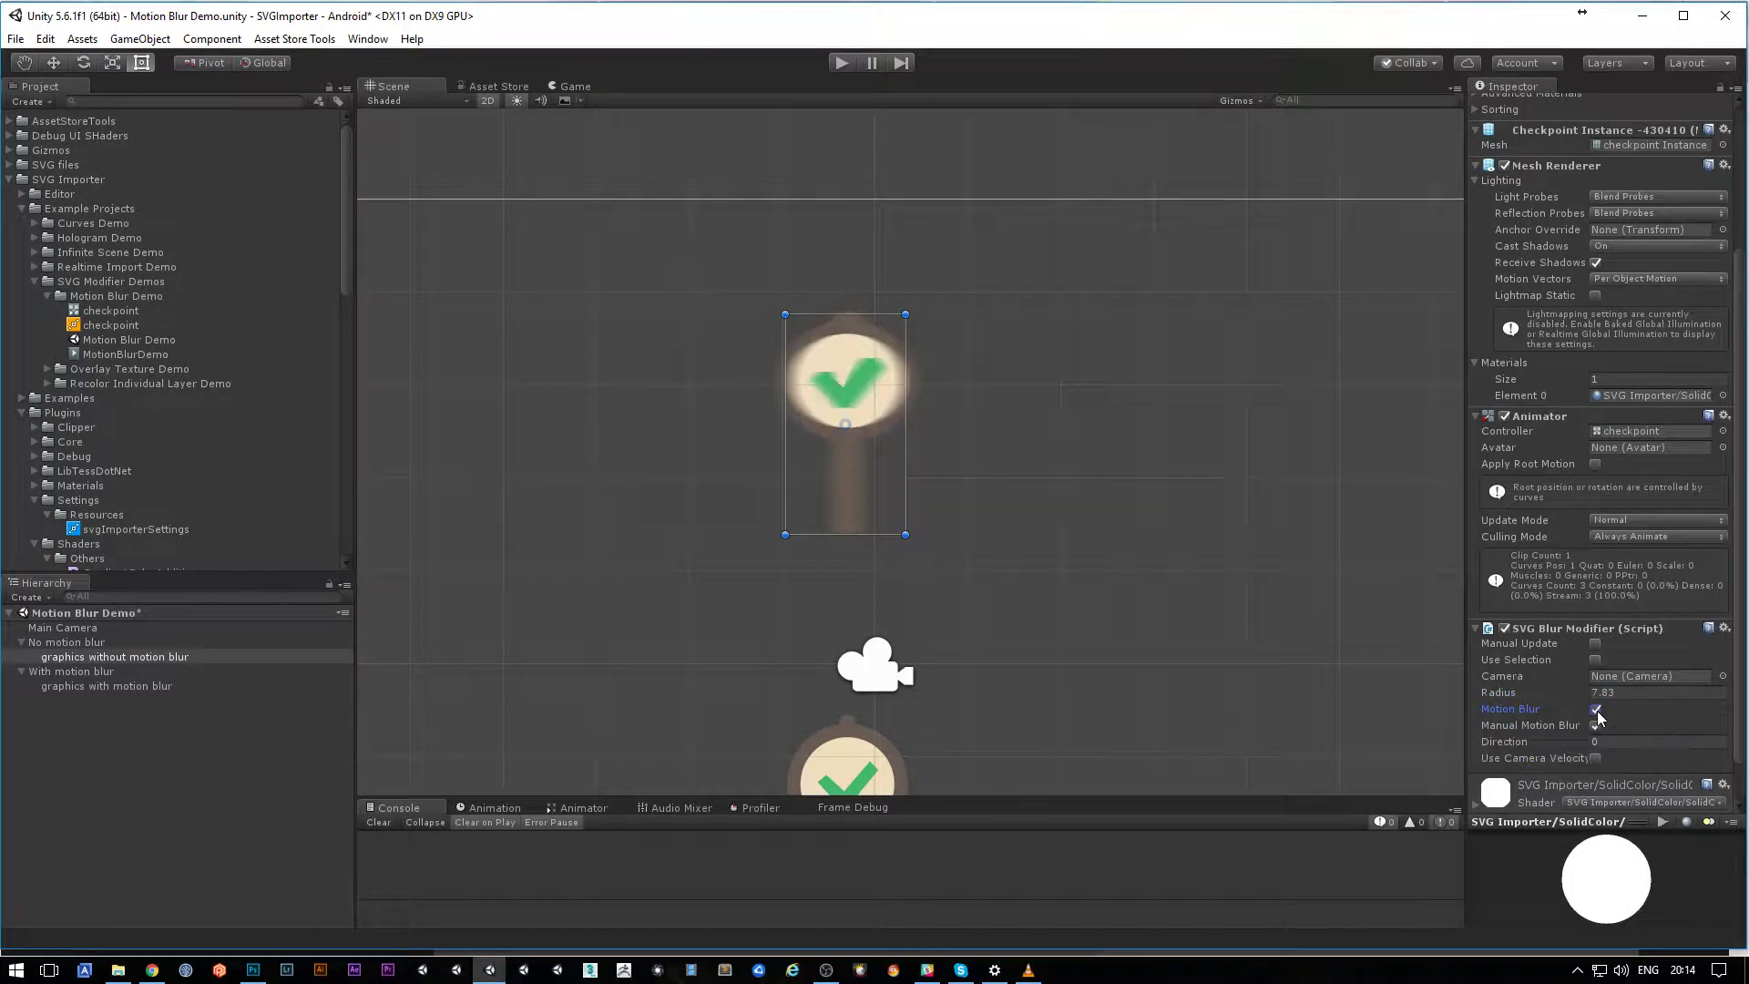
pyautogui.scroll(-2, 1520, 741)
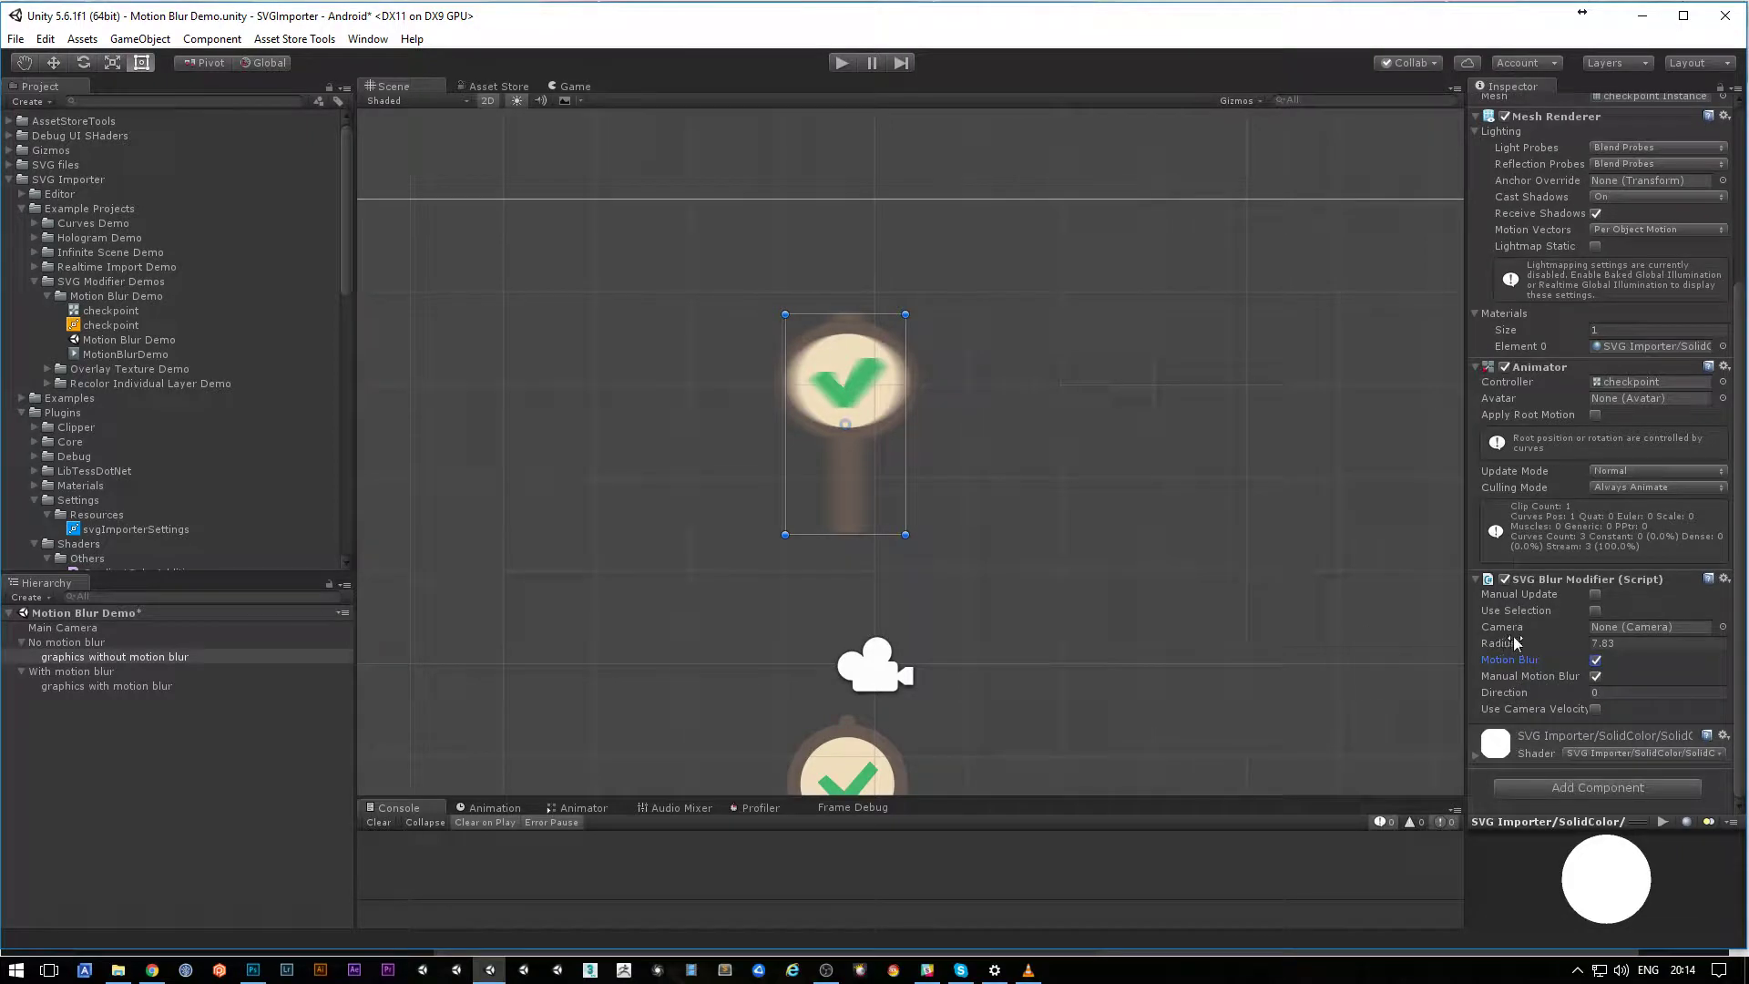
pyautogui.moveTo(1500, 641)
pyautogui.mouseDown()
pyautogui.moveTo(1560, 643)
pyautogui.moveTo(1321, 697)
pyautogui.moveTo(473, 691)
pyautogui.moveTo(1129, 720)
pyautogui.moveTo(1622, 702)
pyautogui.moveTo(418, 658)
pyautogui.moveTo(740, 676)
pyautogui.moveTo(1423, 681)
pyautogui.moveTo(246, 635)
pyautogui.moveTo(1336, 577)
pyautogui.moveTo(22, 557)
pyautogui.moveTo(1479, 593)
pyautogui.mouseUp()
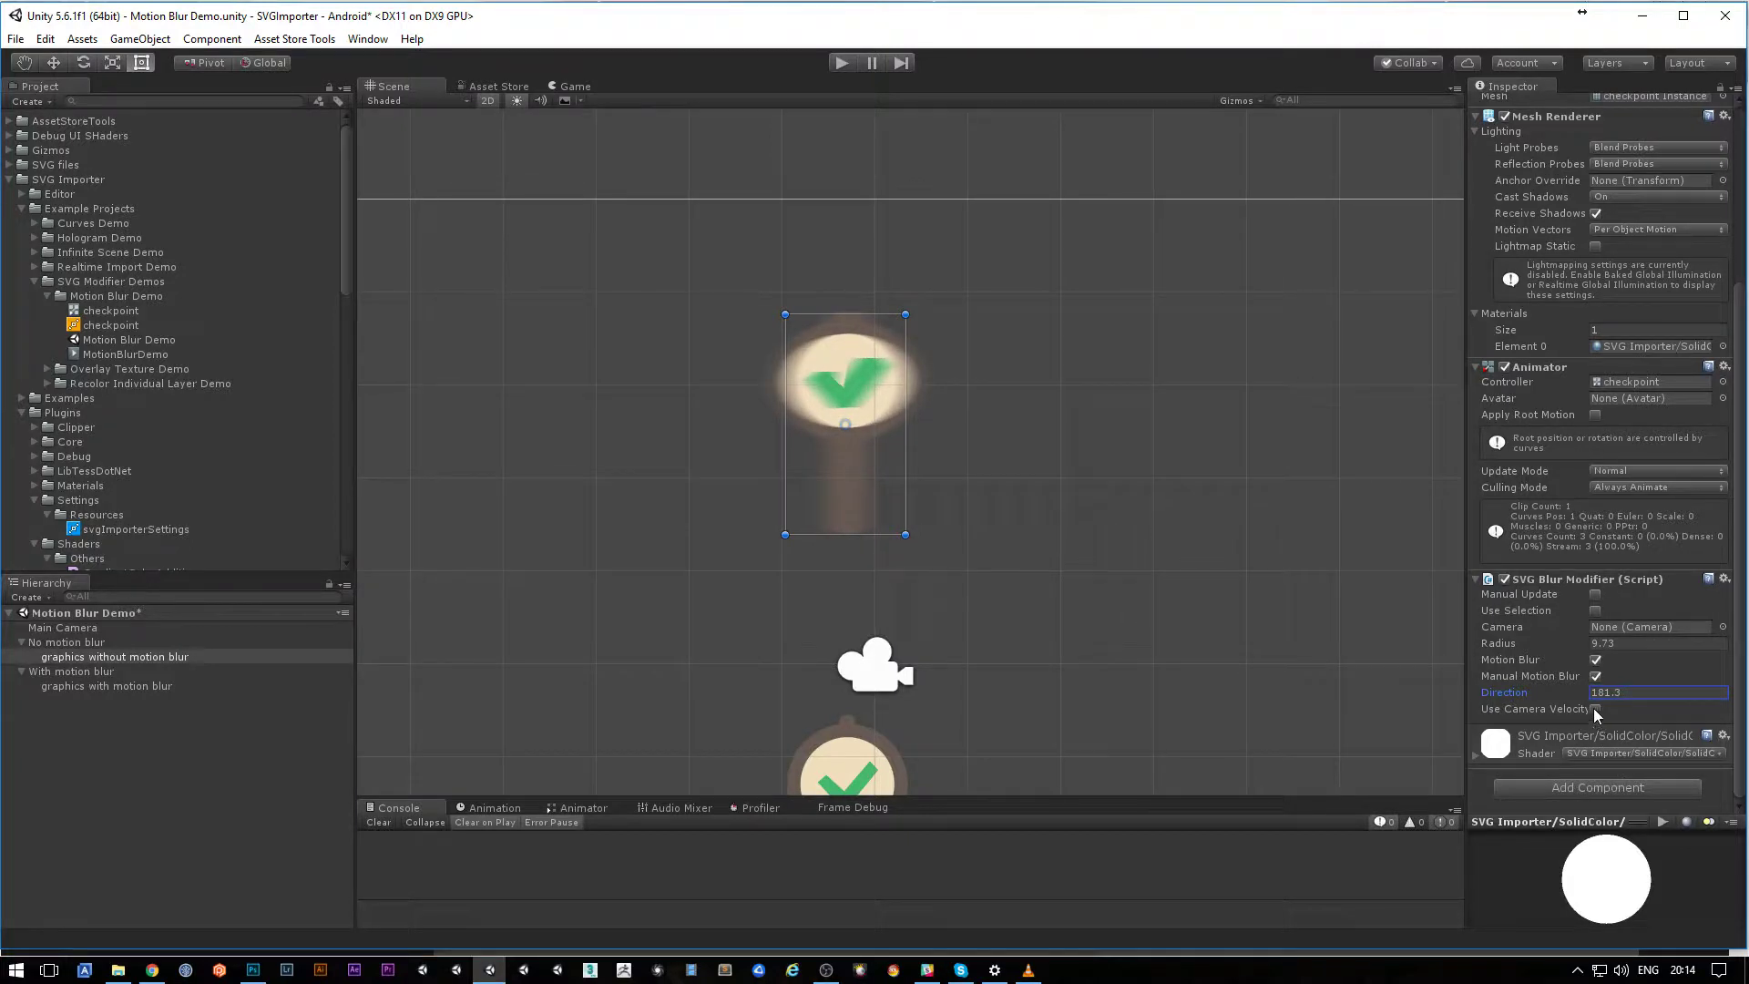
pyautogui.scroll(1, 818, 406)
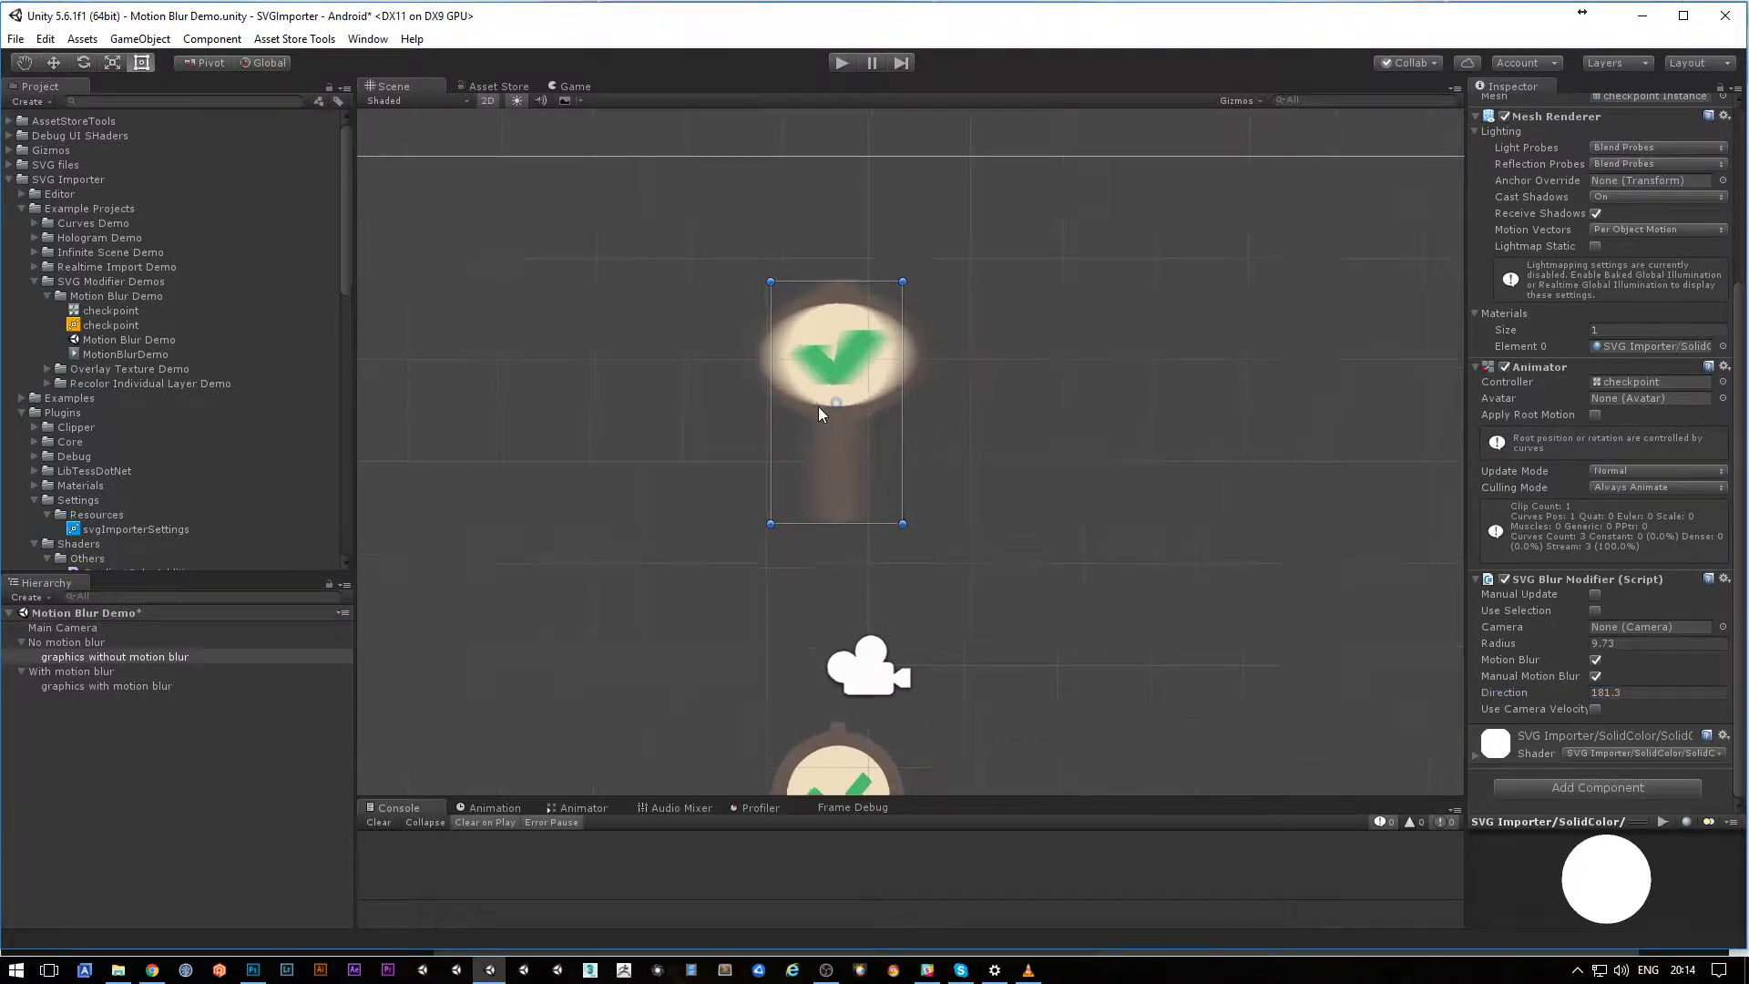
pyautogui.scroll(-1, 905, 451)
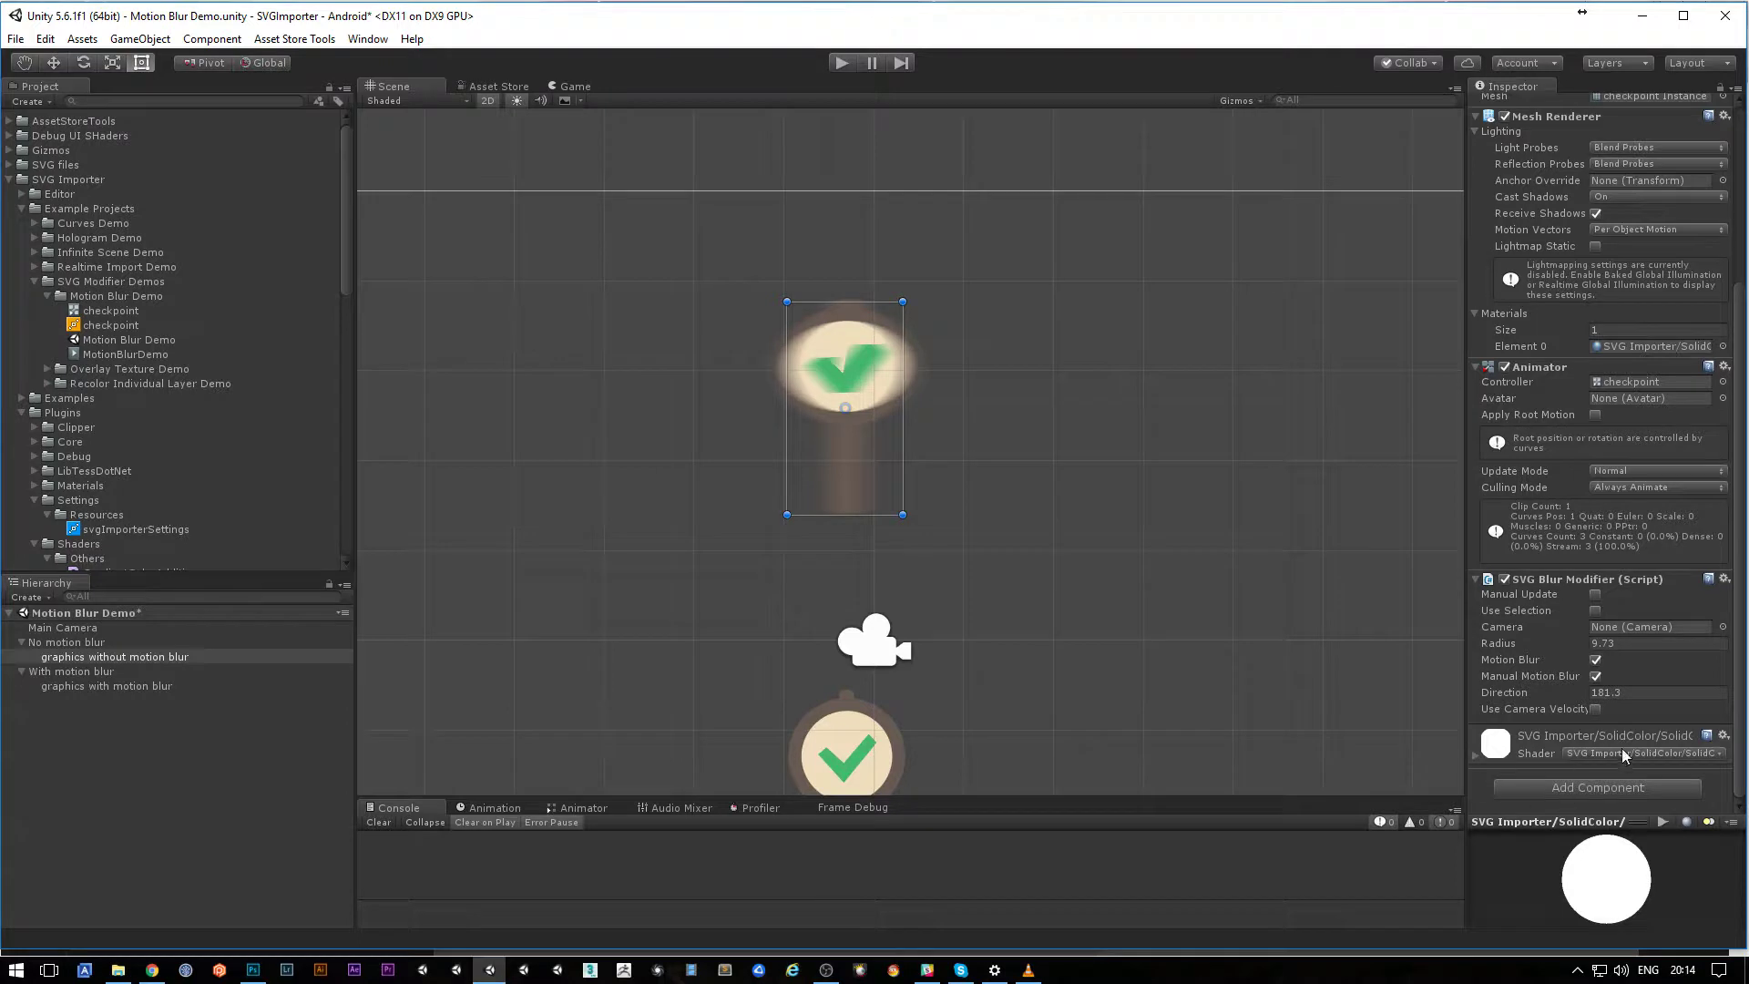
# Step: Enable Use Camera Velocity, disable Manual Motion Blur, and move the upper graphic around the scene to test the velocity-based blur
pyautogui.click(1597, 709)
pyautogui.click(1596, 676)
pyautogui.moveTo(890, 385)
pyautogui.mouseDown()
pyautogui.moveTo(731, 368)
pyautogui.moveTo(664, 385)
pyautogui.moveTo(888, 447)
pyautogui.moveTo(971, 369)
pyautogui.mouseUp()
pyautogui.moveTo(779, 417); pyautogui.dragTo(931, 334)
# Step: Set the SVG Blur Modifier radius to 1 and test it by moving the graphic and panning the scene
pyautogui.click(1638, 642)
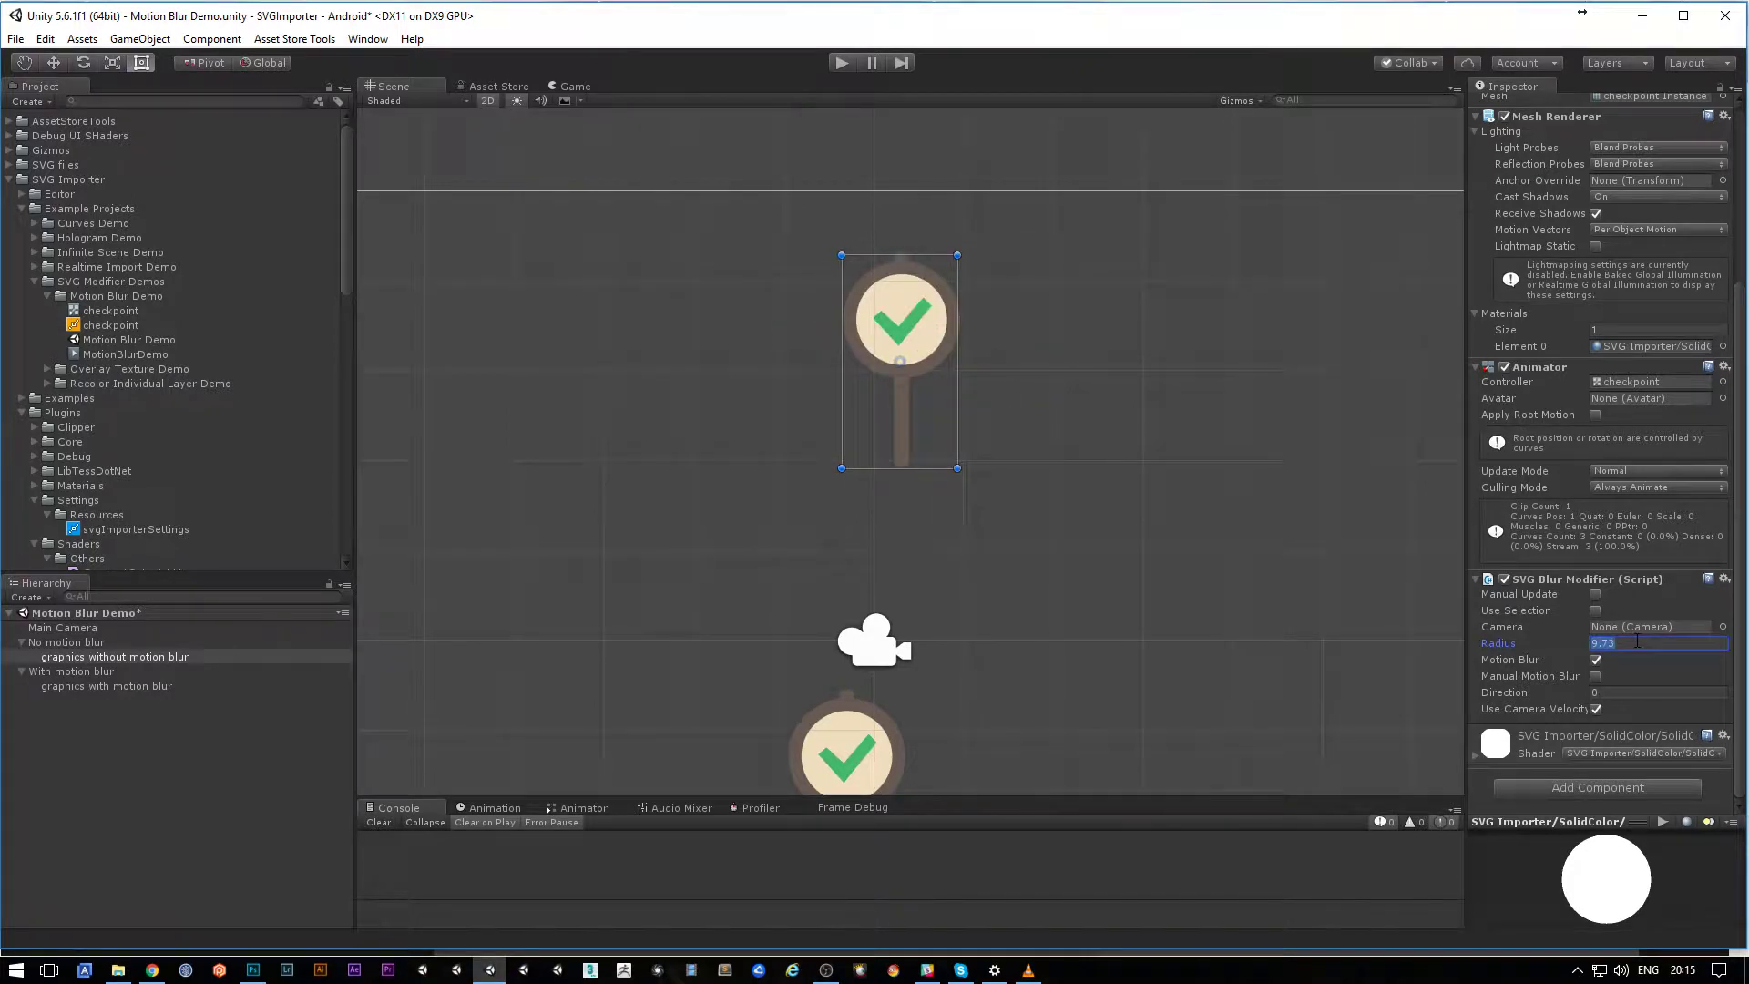
pyautogui.write('1')
pyautogui.moveTo(911, 292); pyautogui.dragTo(955, 433)
pyautogui.moveTo(957, 637); pyautogui.dragTo(942, 446, button='middle')
pyautogui.moveTo(875, 187); pyautogui.dragTo(777, 412, button='middle')
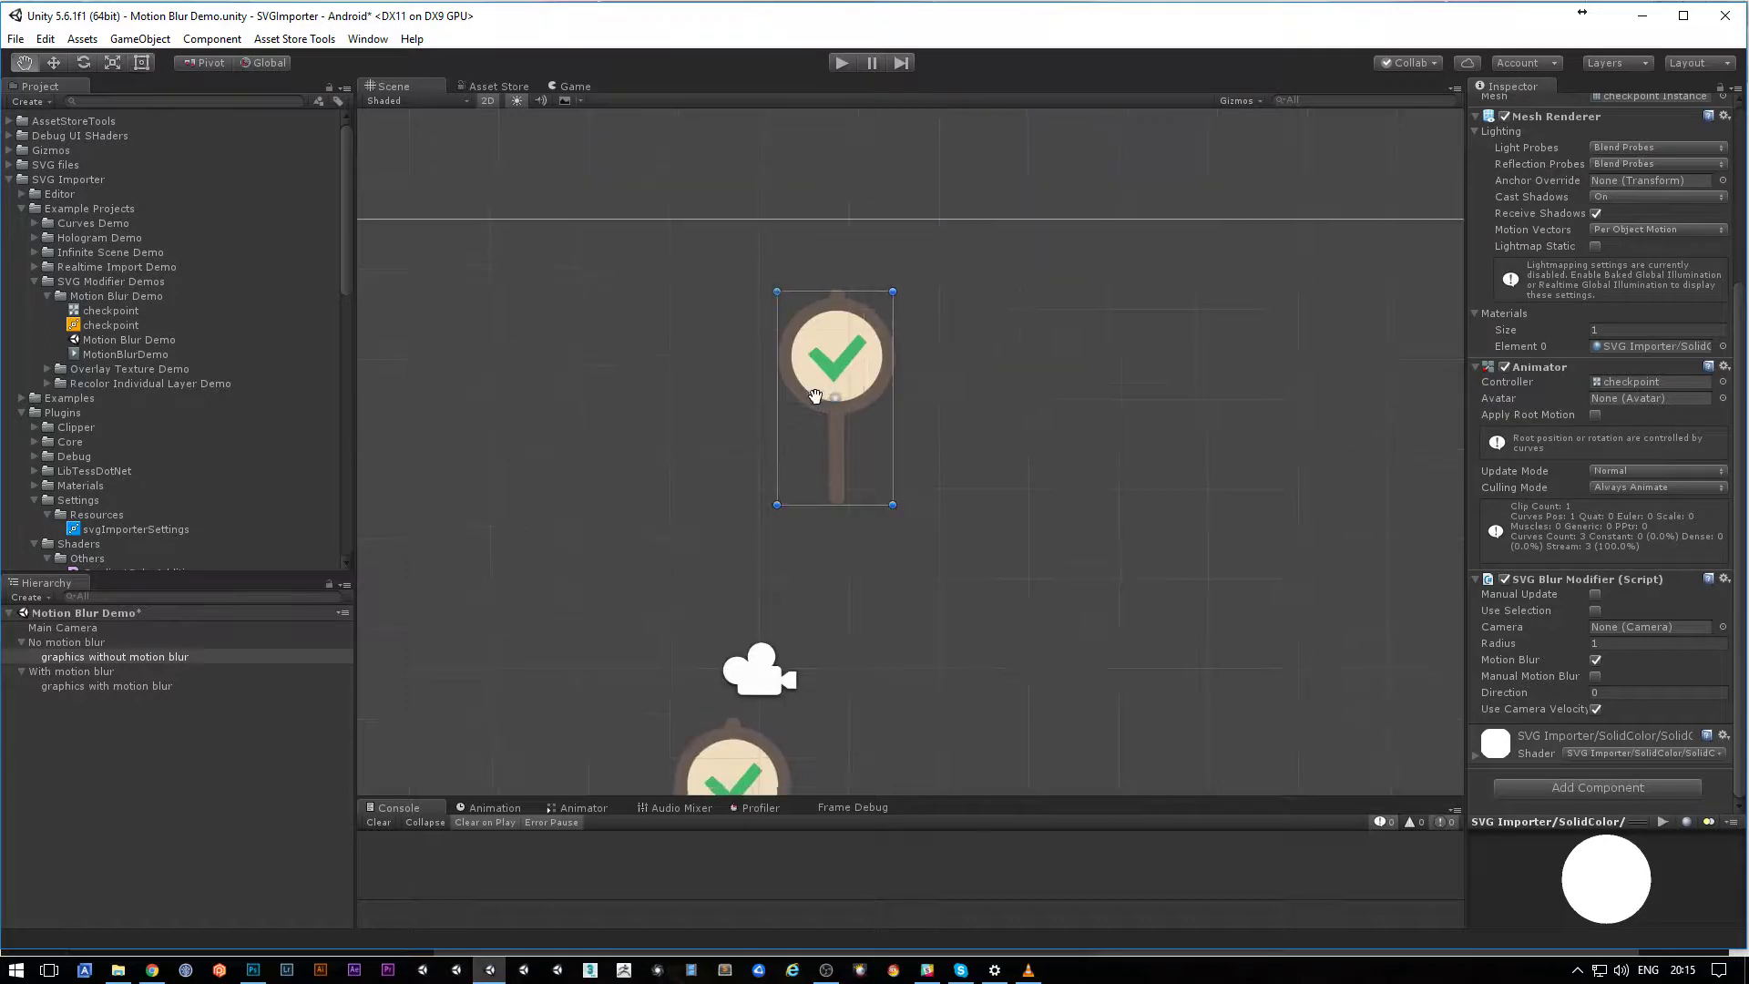
# Step: Compare moving the graphic with its SVG Blur Modifier disabled and re-enabled, and reselect the graphic
pyautogui.click(1504, 580)
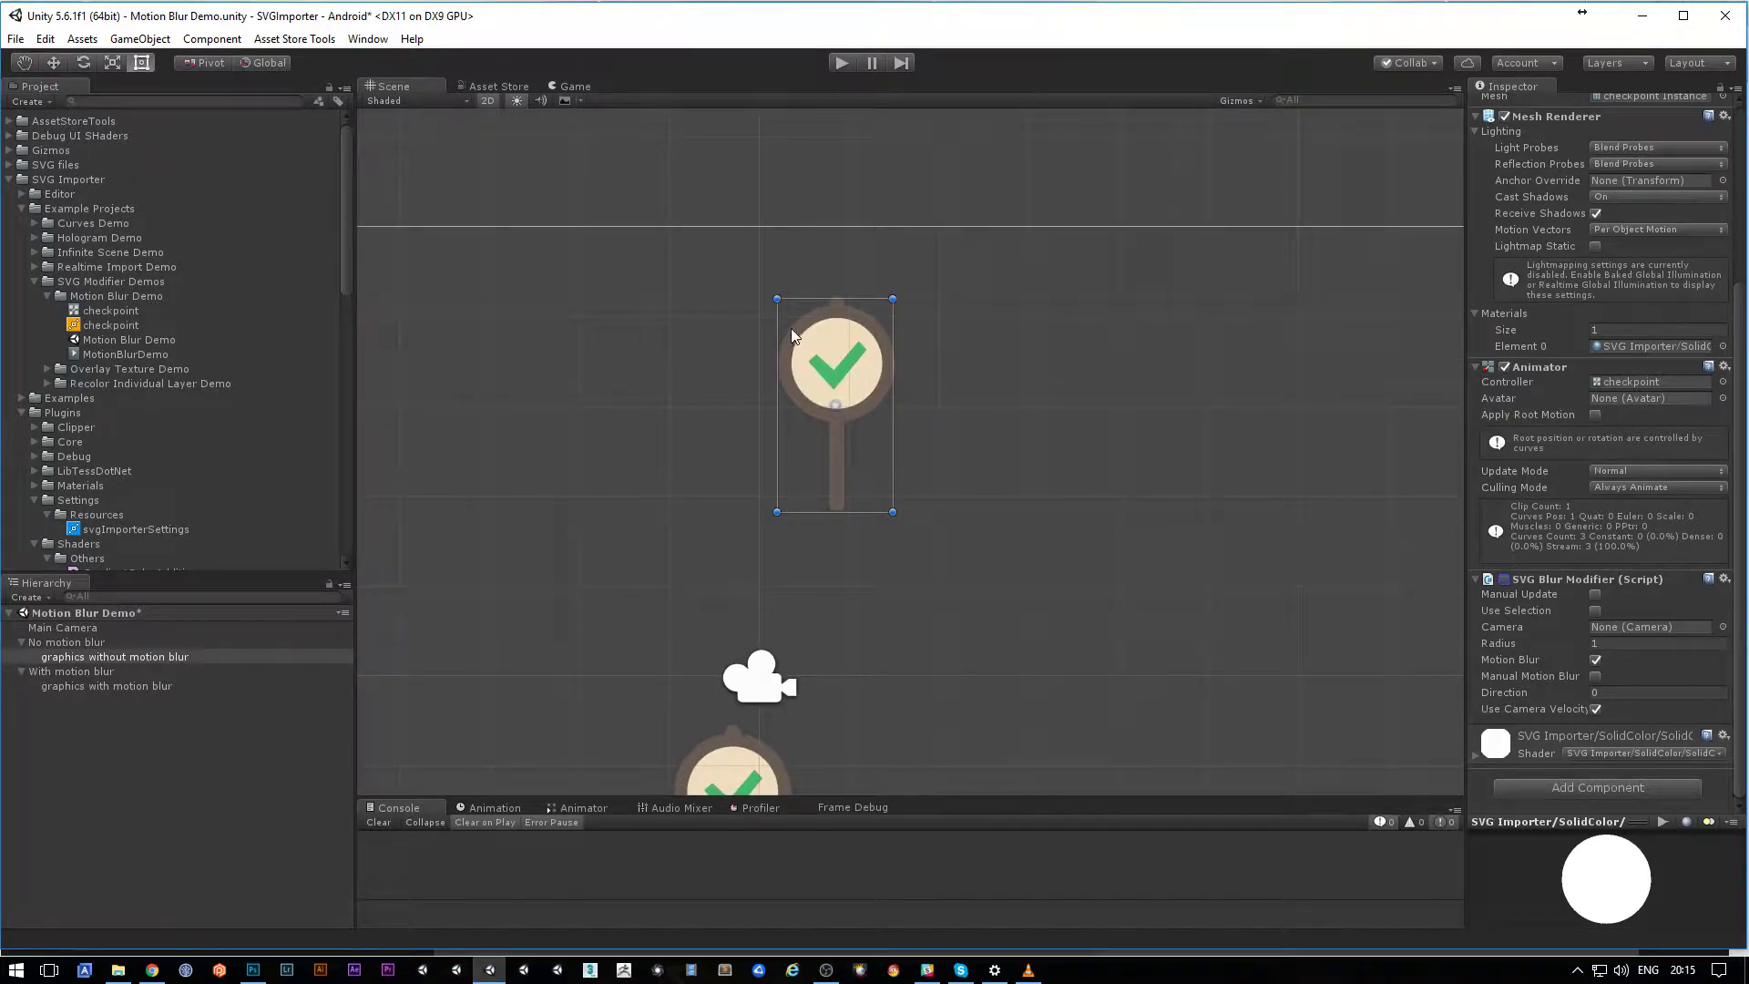
pyautogui.moveTo(791, 328)
pyautogui.mouseDown()
pyautogui.moveTo(964, 359)
pyautogui.moveTo(444, 353)
pyautogui.moveTo(737, 354)
pyautogui.moveTo(904, 319)
pyautogui.moveTo(793, 356)
pyautogui.mouseUp()
pyautogui.click(1504, 580)
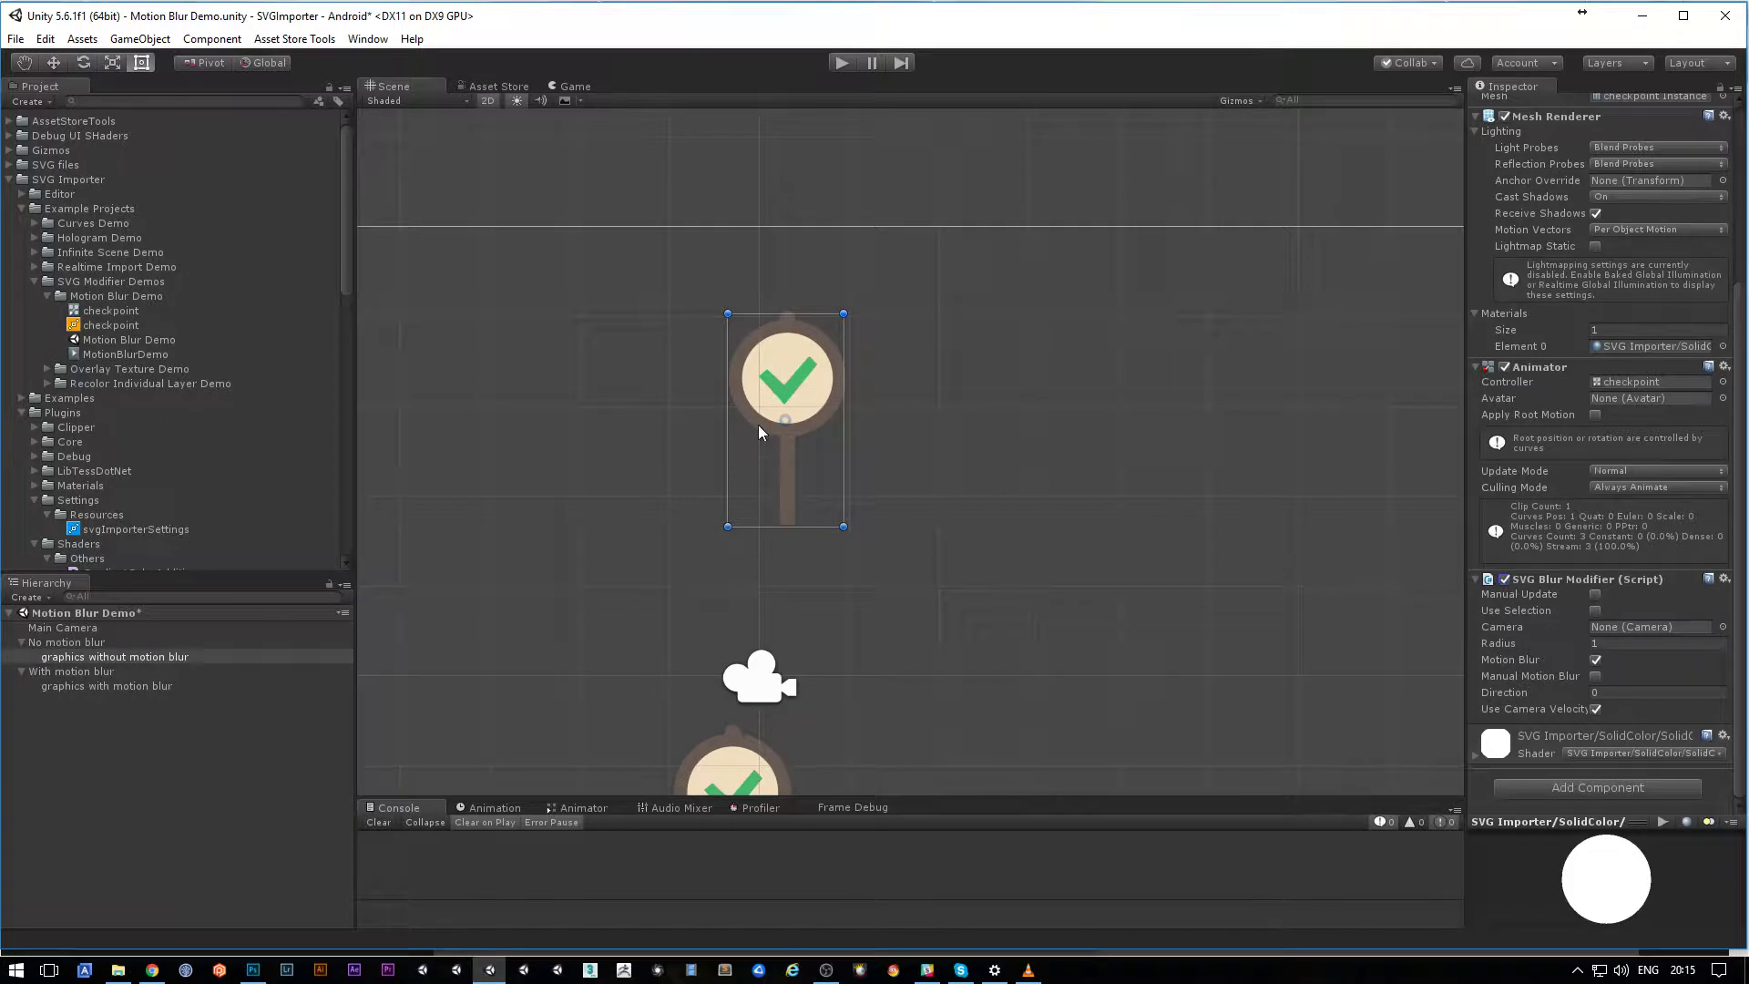
pyautogui.moveTo(757, 429); pyautogui.dragTo(806, 376)
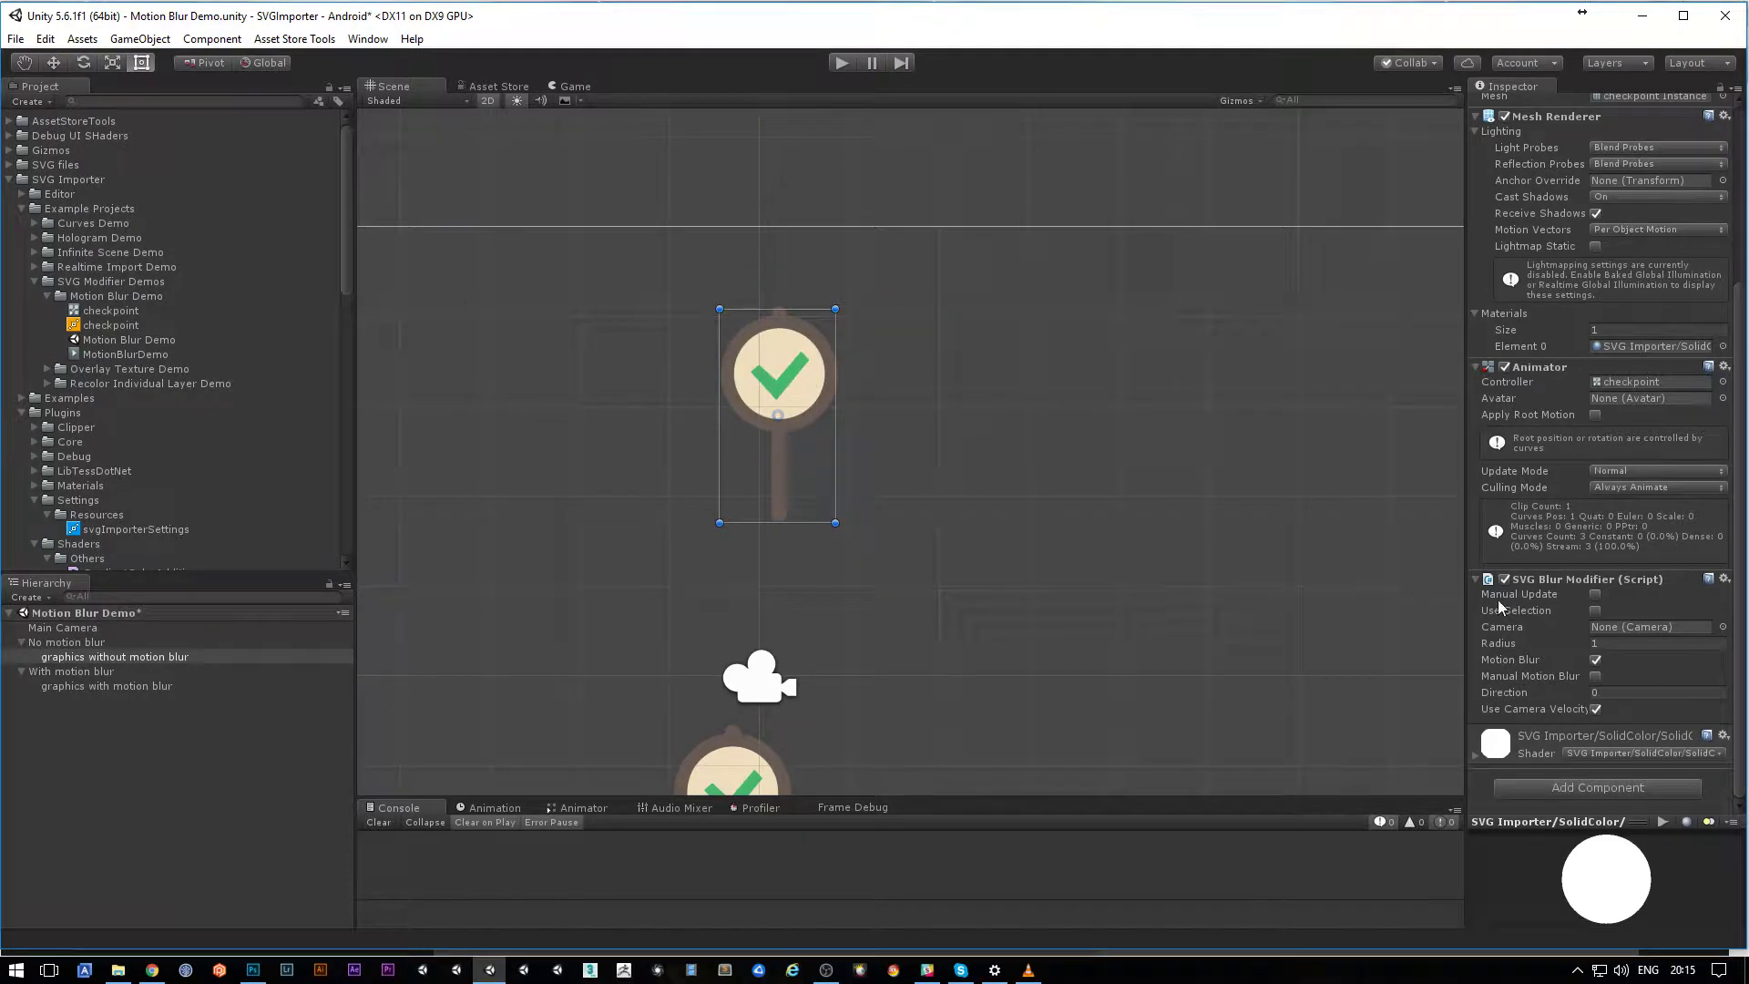
pyautogui.click(1047, 398)
pyautogui.click(802, 363)
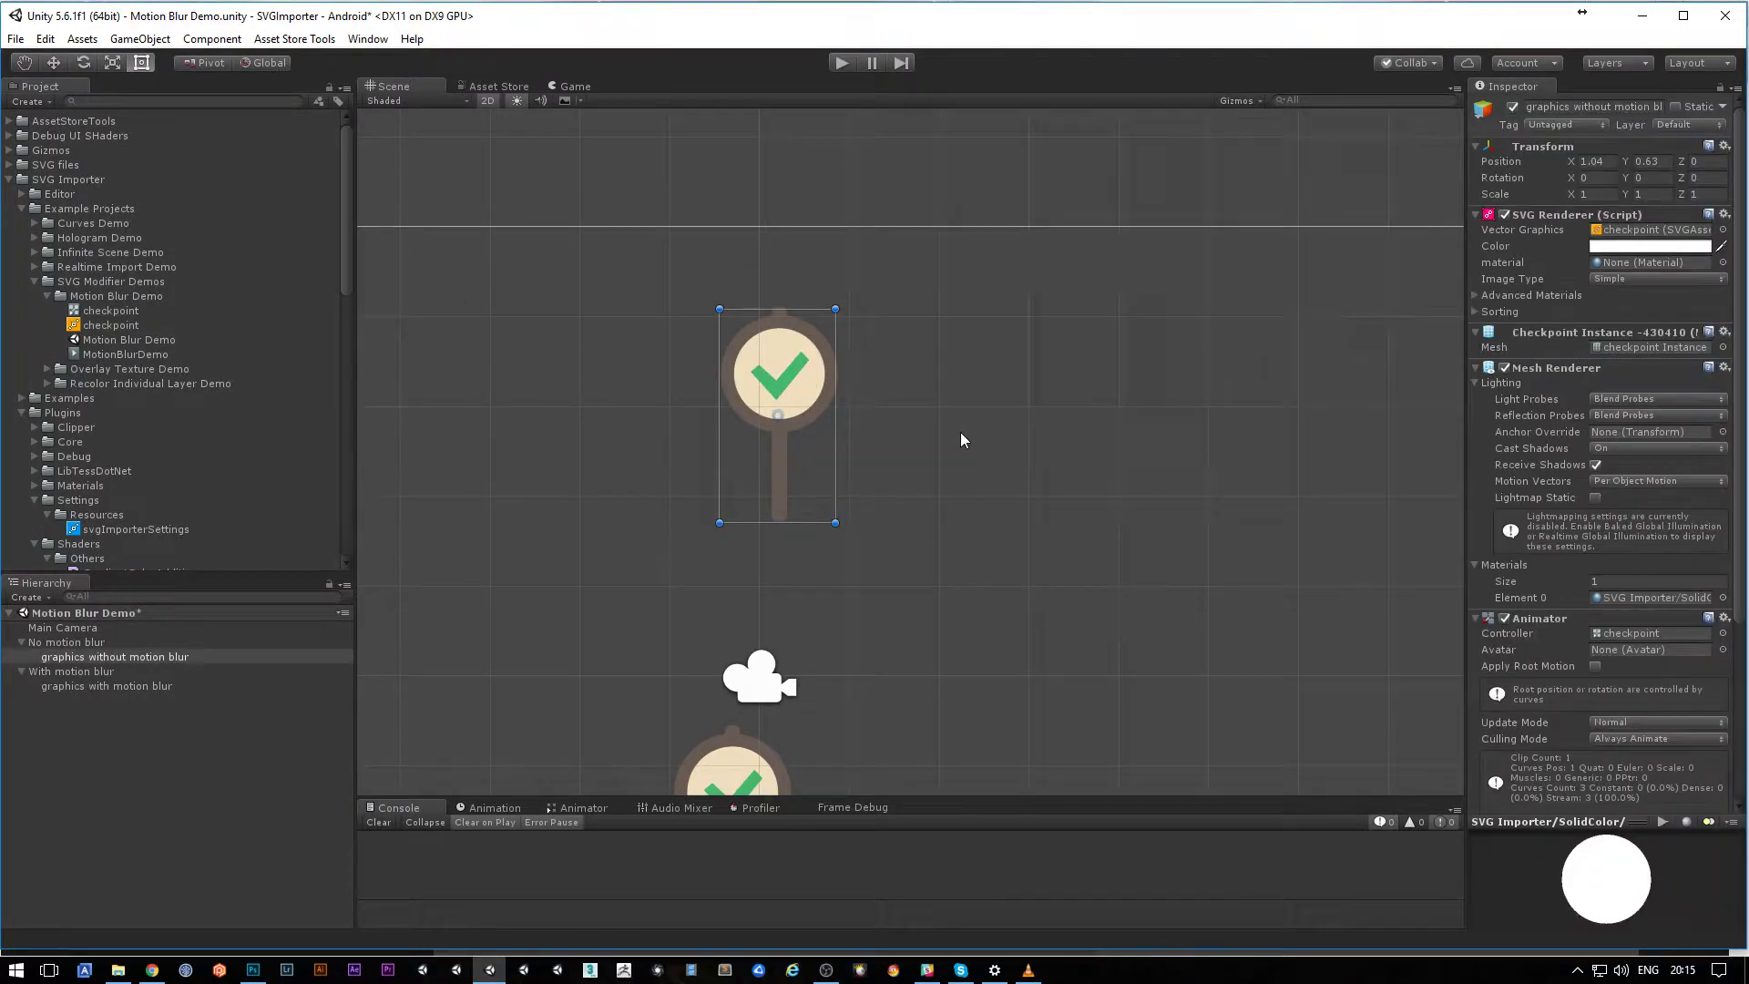
pyautogui.click(960, 432)
pyautogui.click(809, 377)
# Step: Open the Overlay Texture Demo scene from the SVG Modifier Demos folder without saving the Motion Blur Demo scene
pyautogui.doubleClick(156, 295)
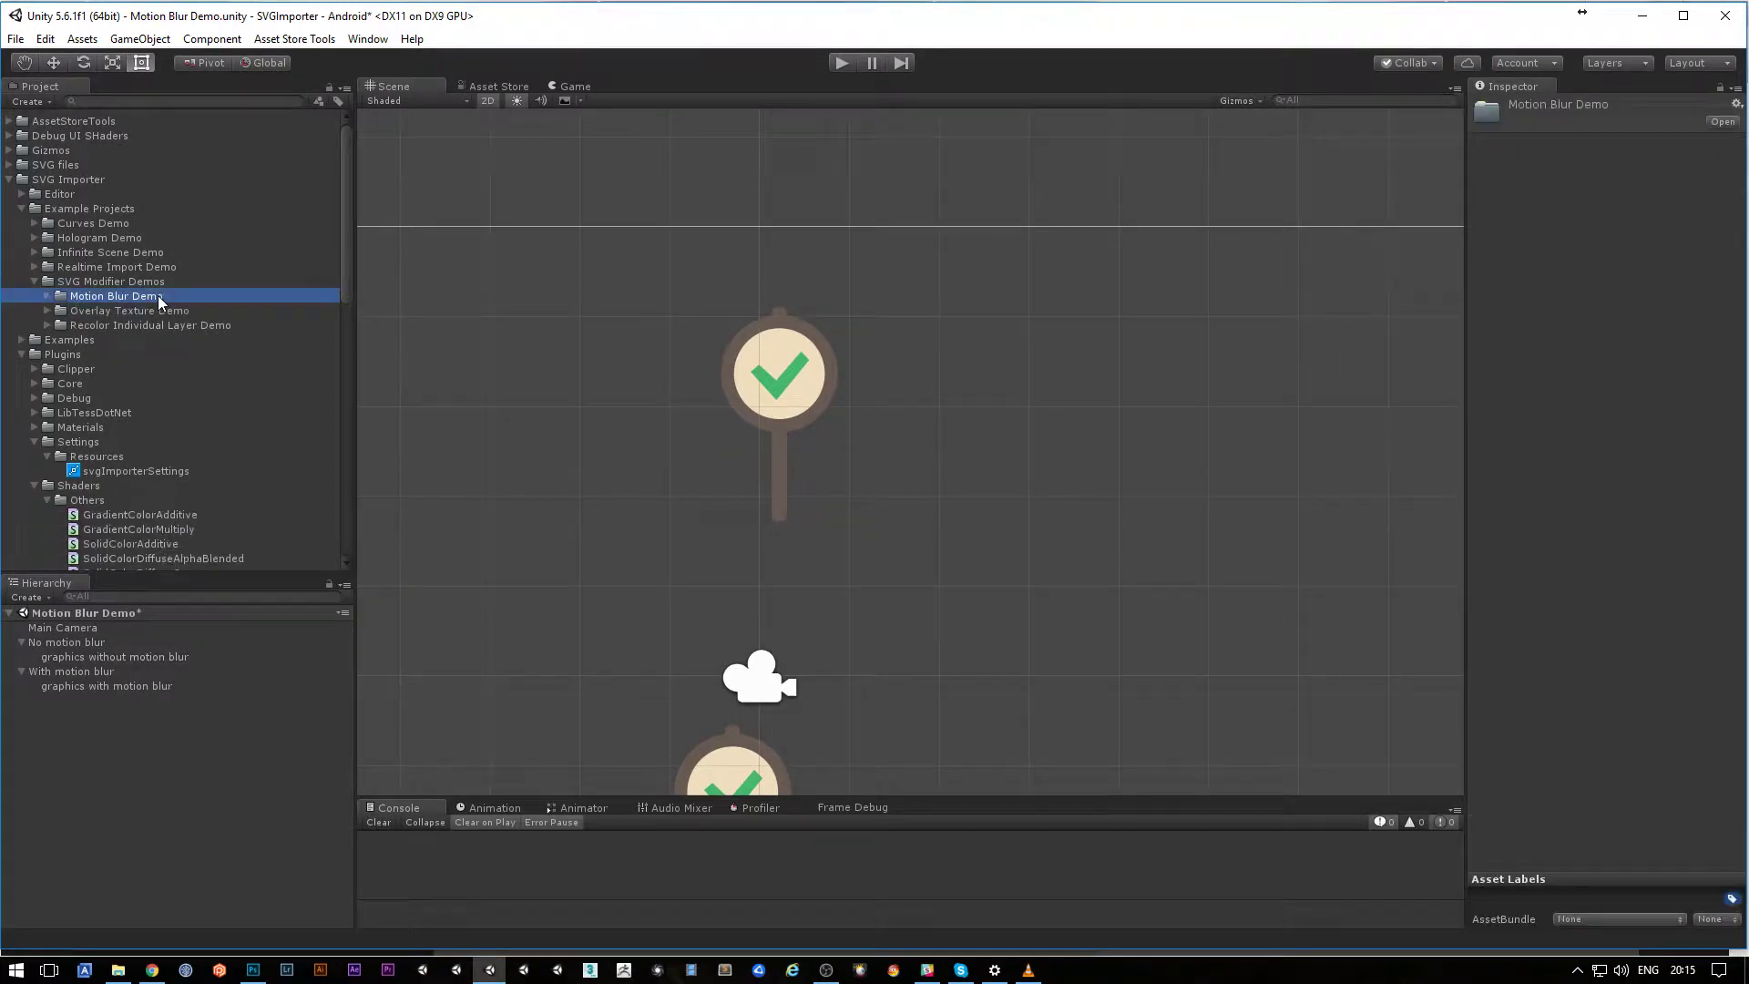
pyautogui.click(151, 313)
pyautogui.doubleClick(150, 309)
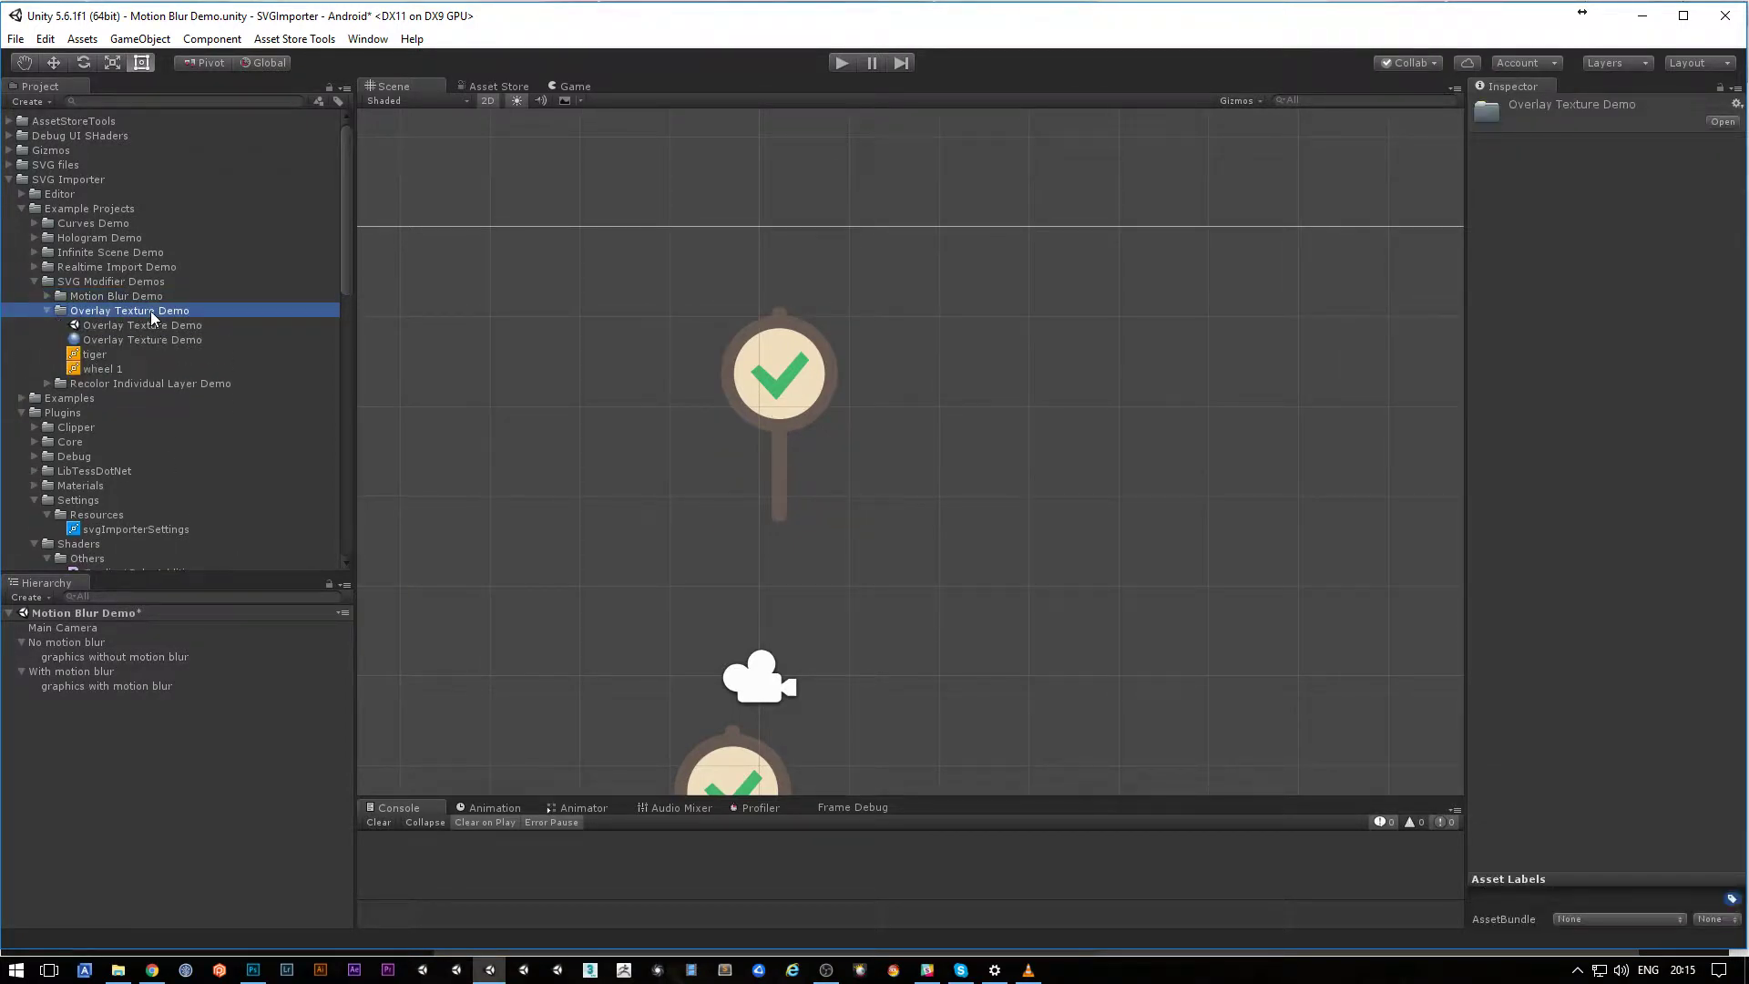
pyautogui.doubleClick(149, 323)
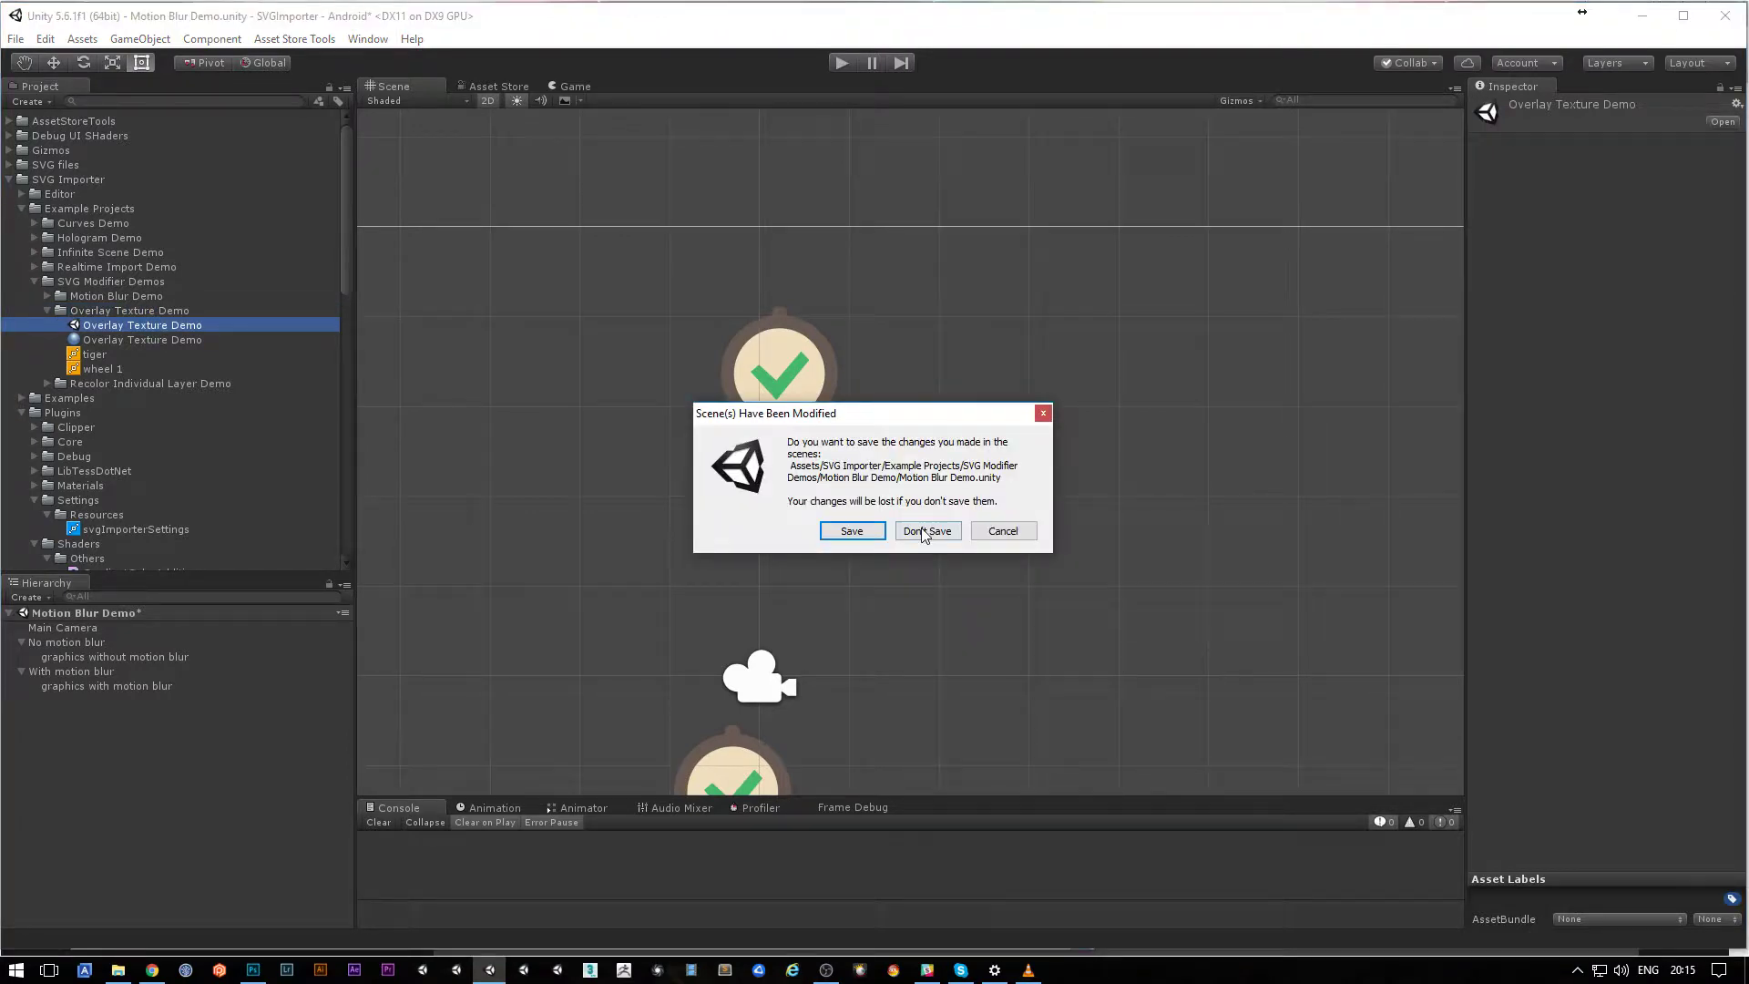
pyautogui.click(924, 530)
pyautogui.scroll(-5, 600, 546)
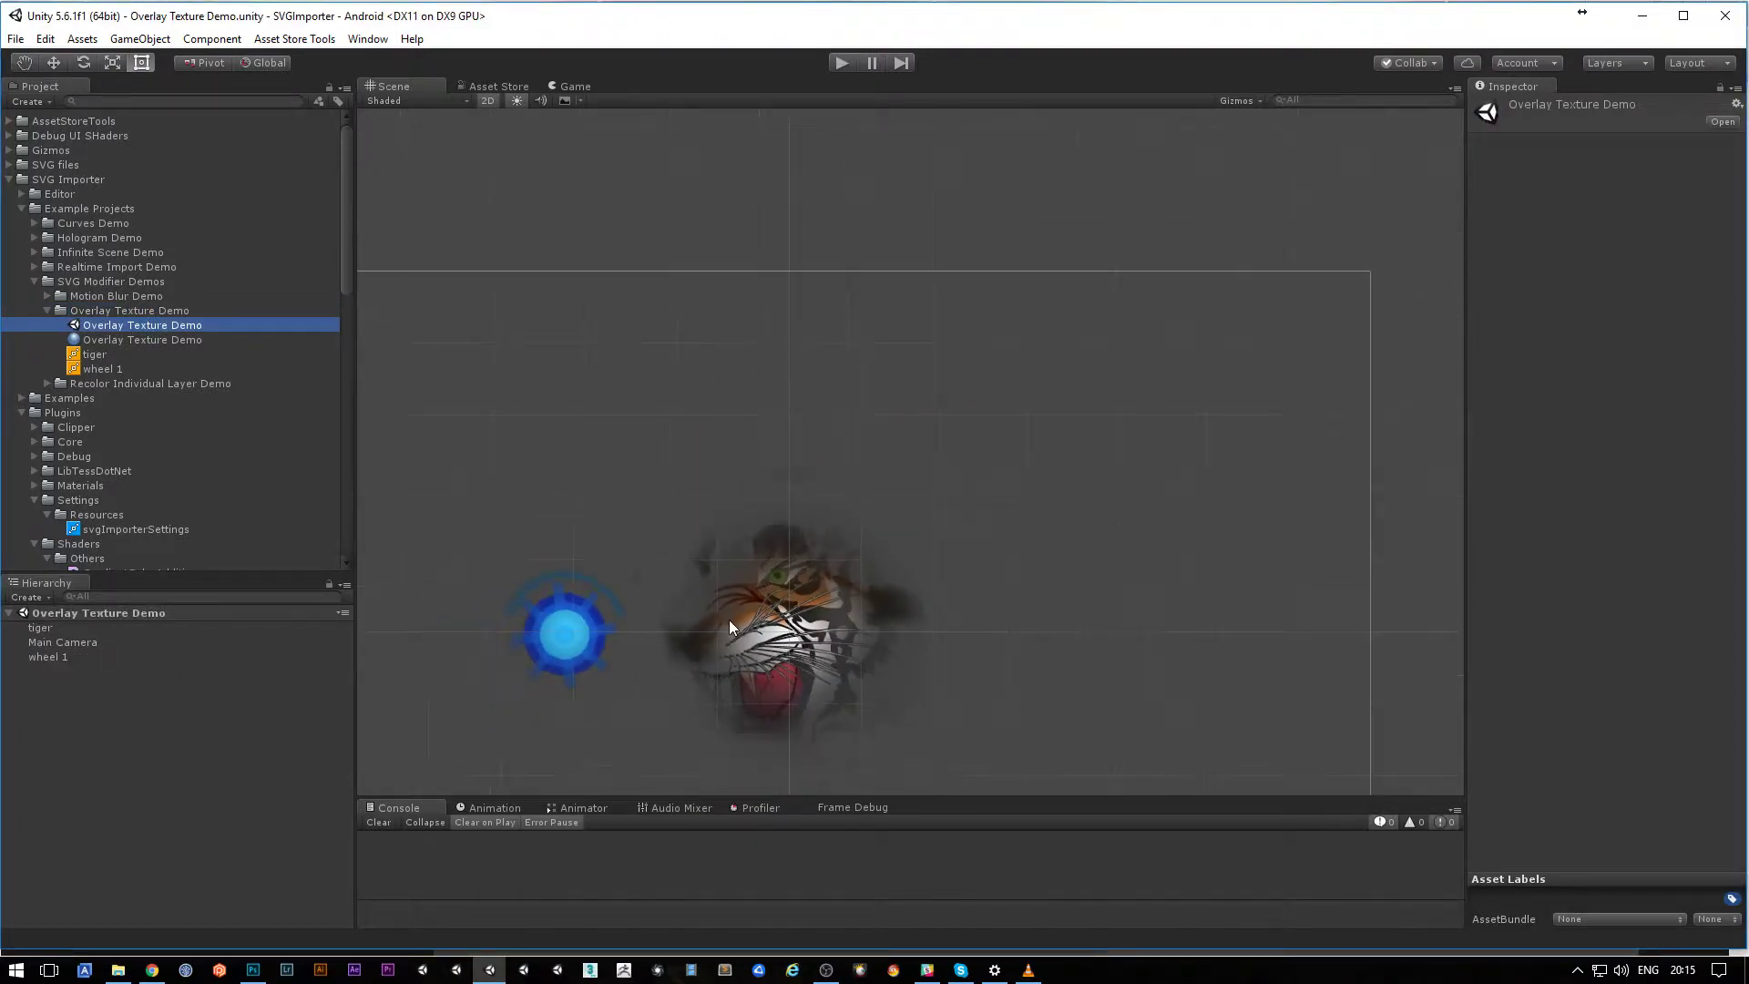
pyautogui.moveTo(729, 619); pyautogui.dragTo(920, 470, button='middle')
pyautogui.scroll(-4, 930, 466)
# Step: Review the tiger graphic's components and the Use Layers setting of its tiger SVG asset
pyautogui.click(997, 443)
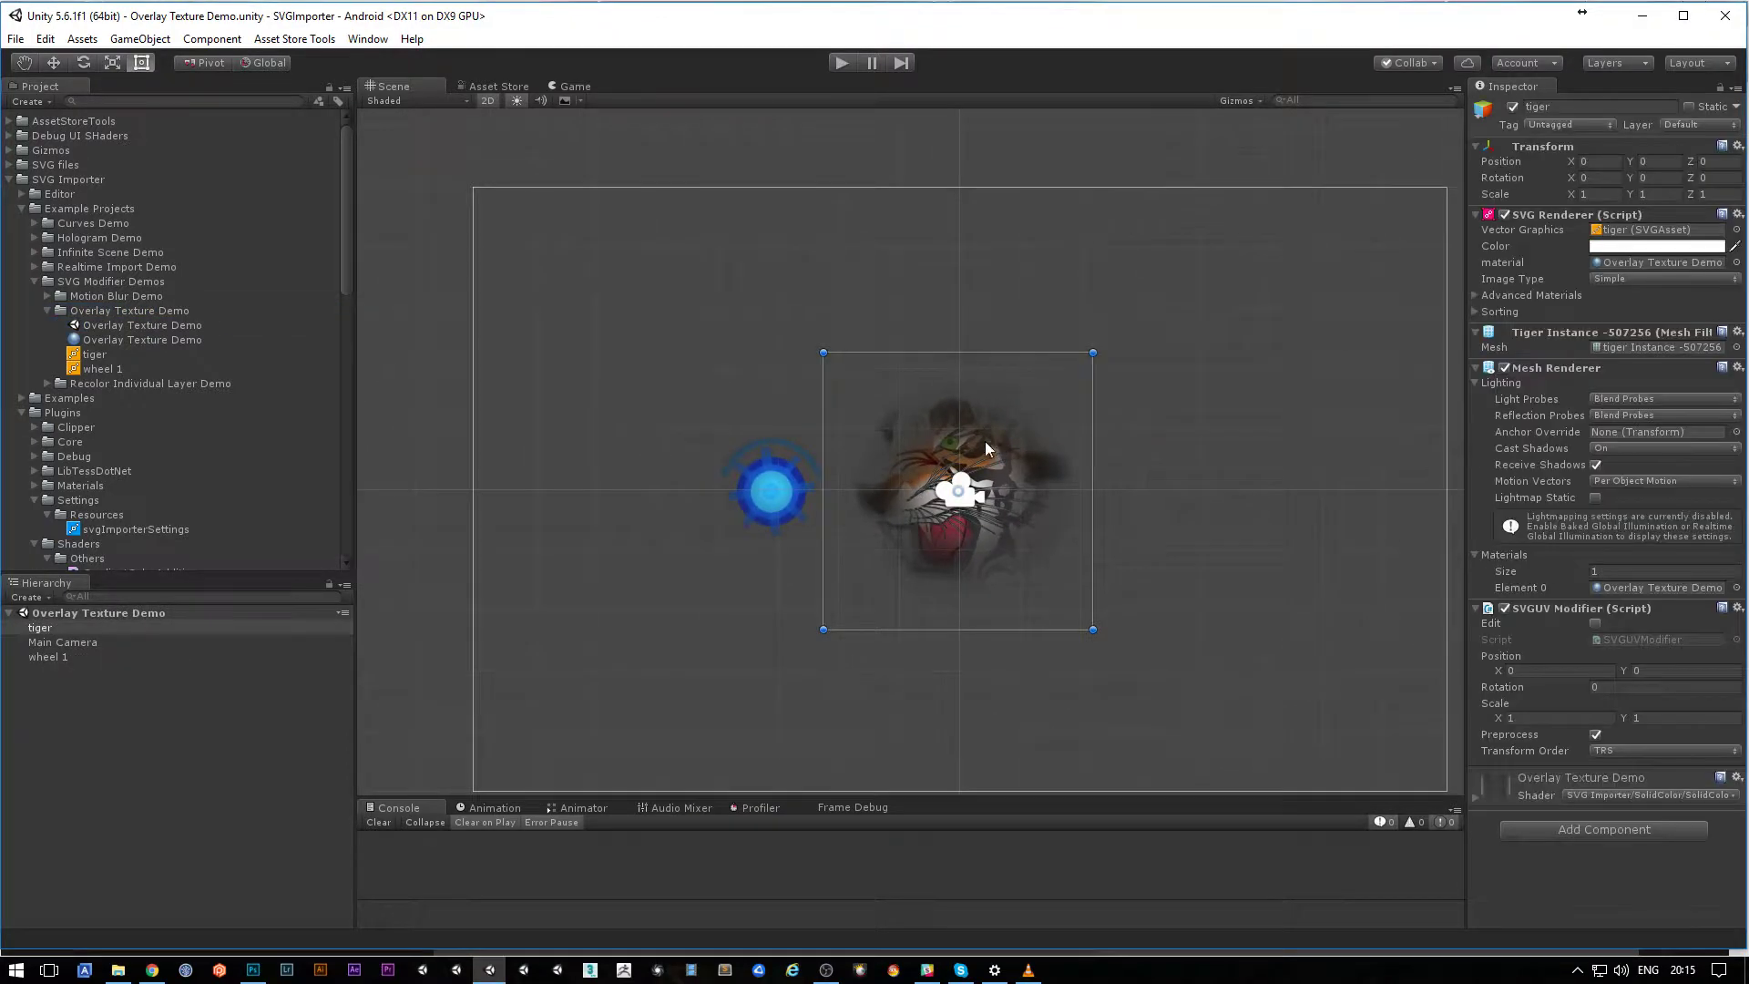
pyautogui.click(588, 357)
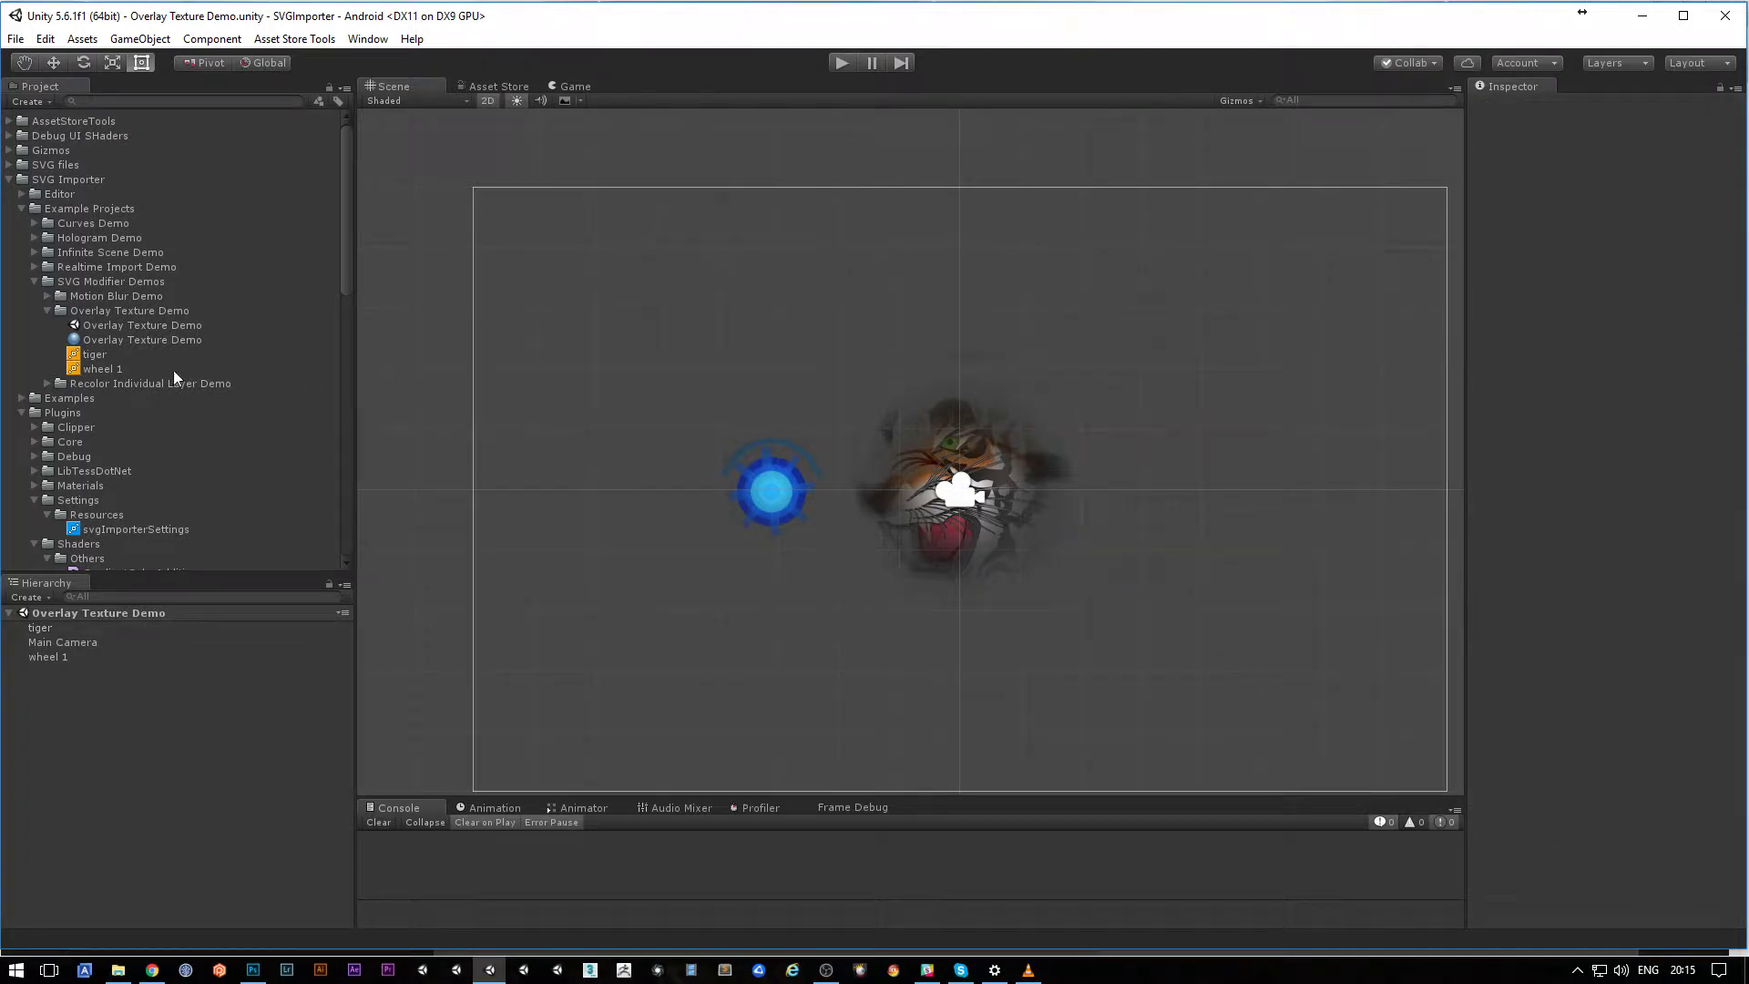
pyautogui.click(92, 353)
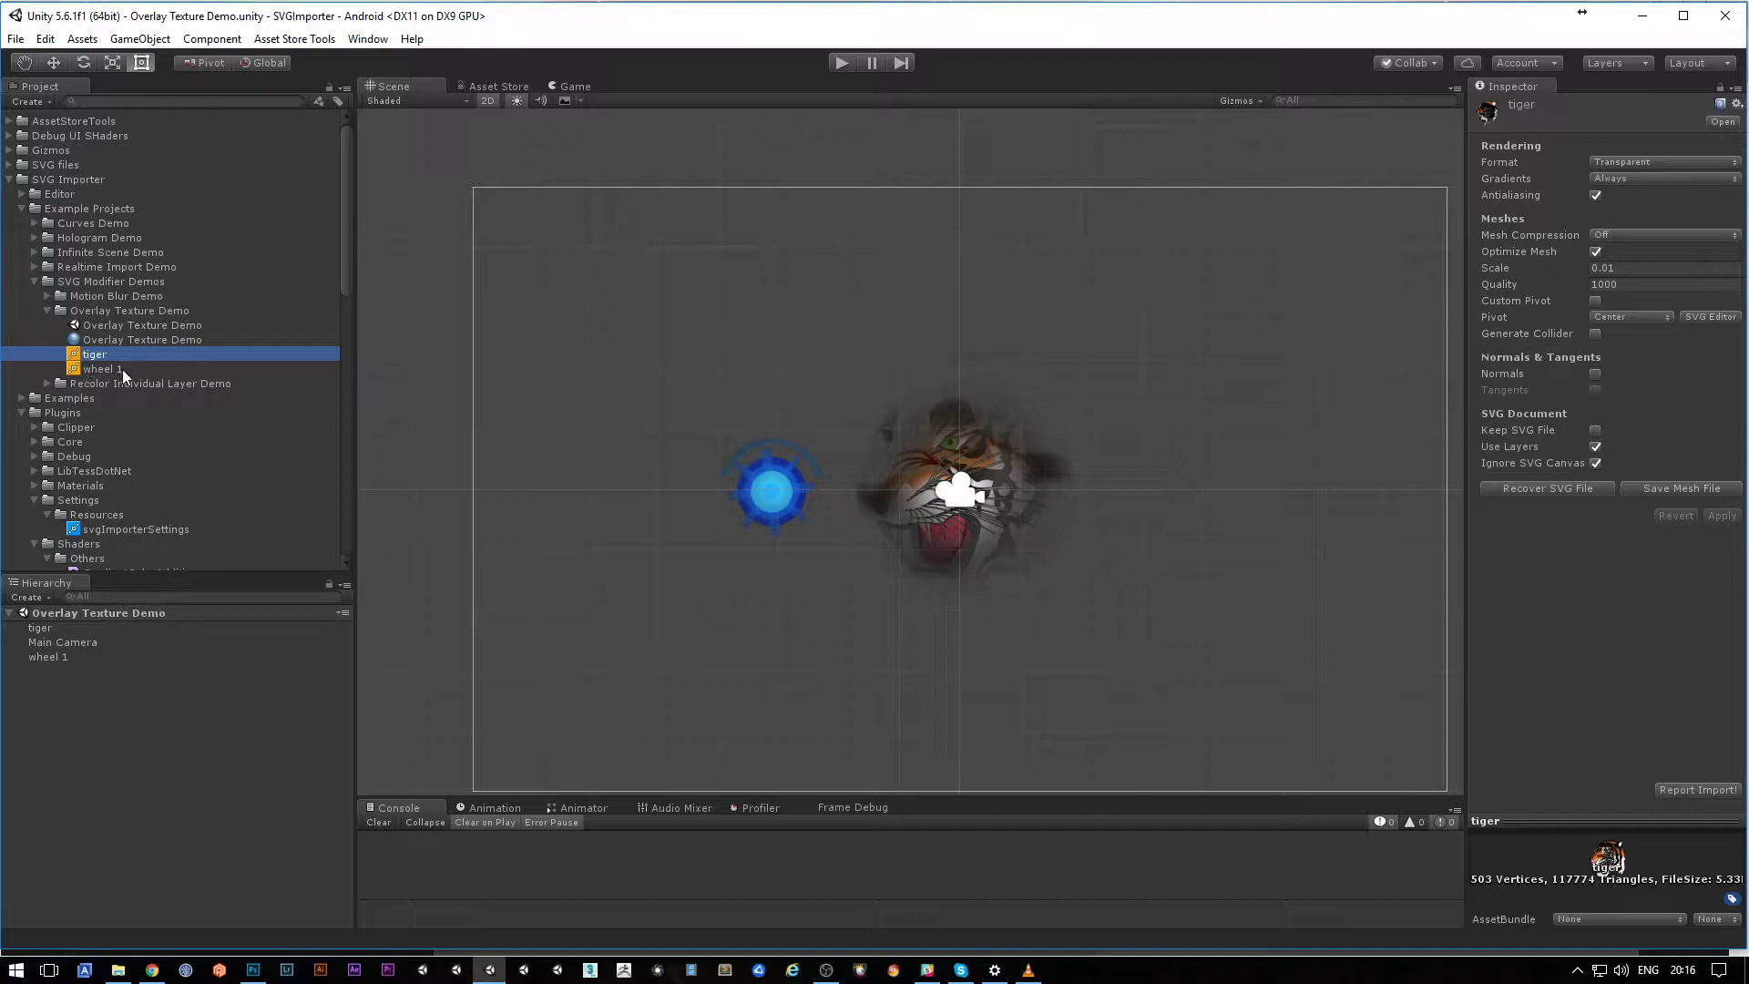
pyautogui.moveTo(1525, 447)
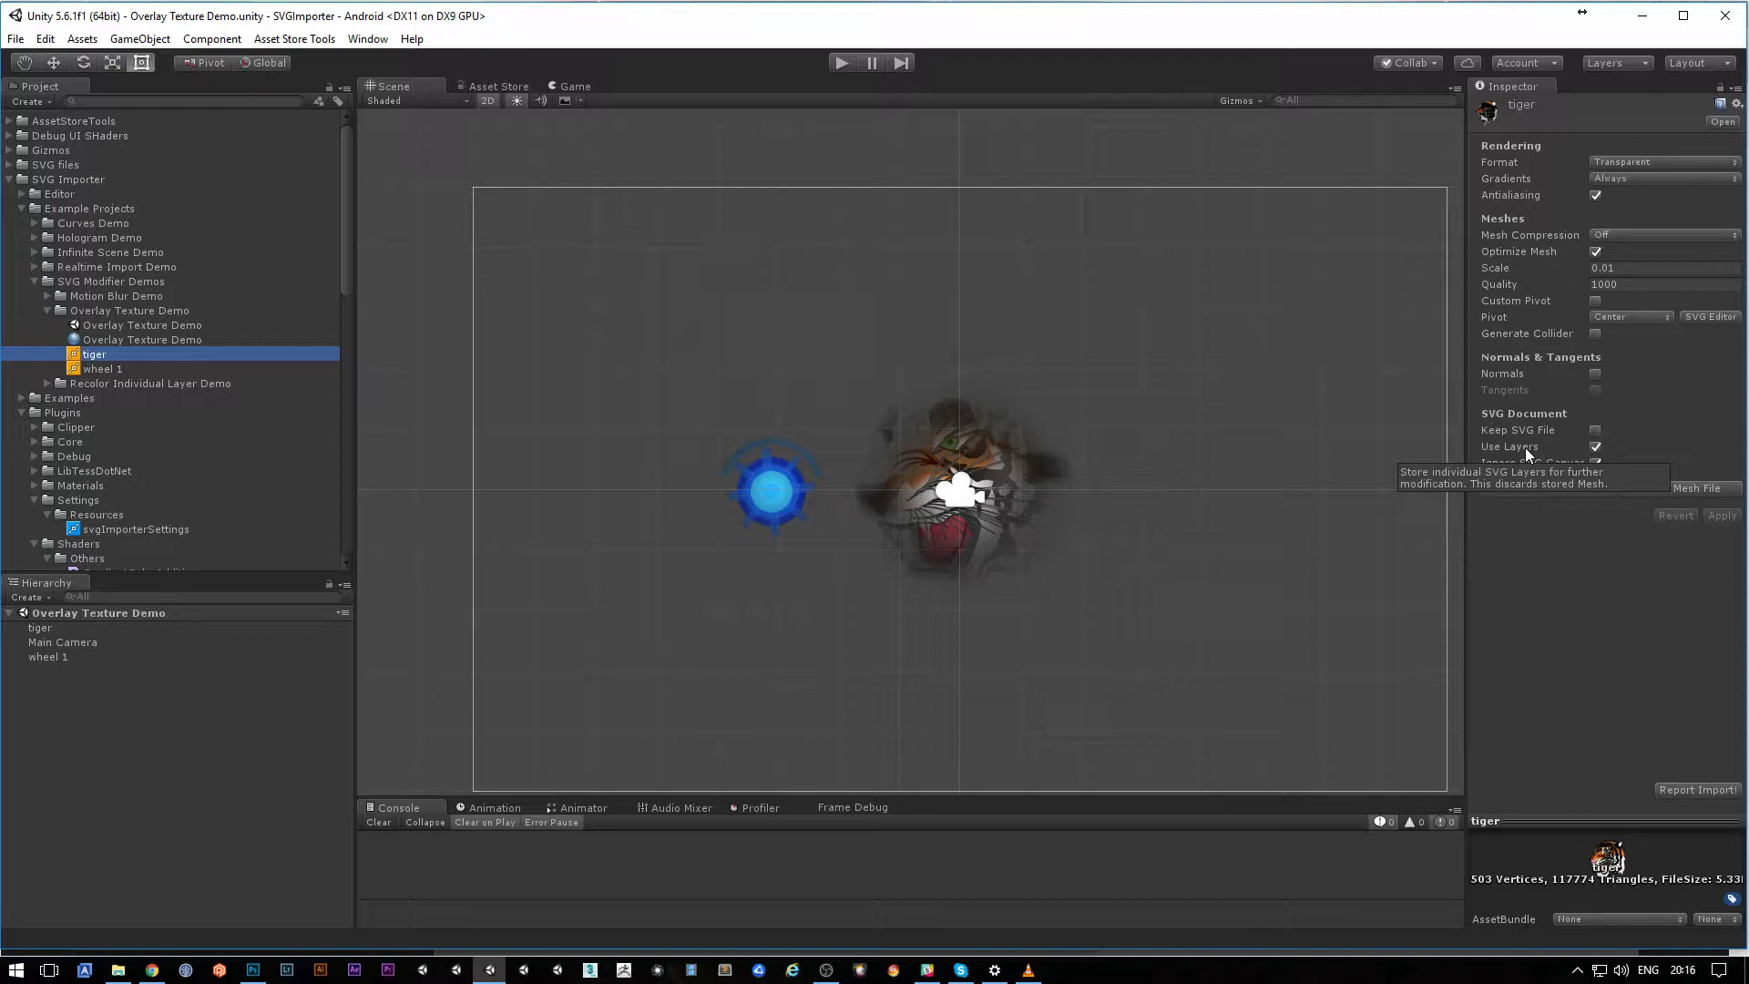
# Step: Examine the tiger graphic's SVGUV Modifier and the Overlay Texture Demo material assigned to its renderers, including the material's texture
pyautogui.click(1002, 439)
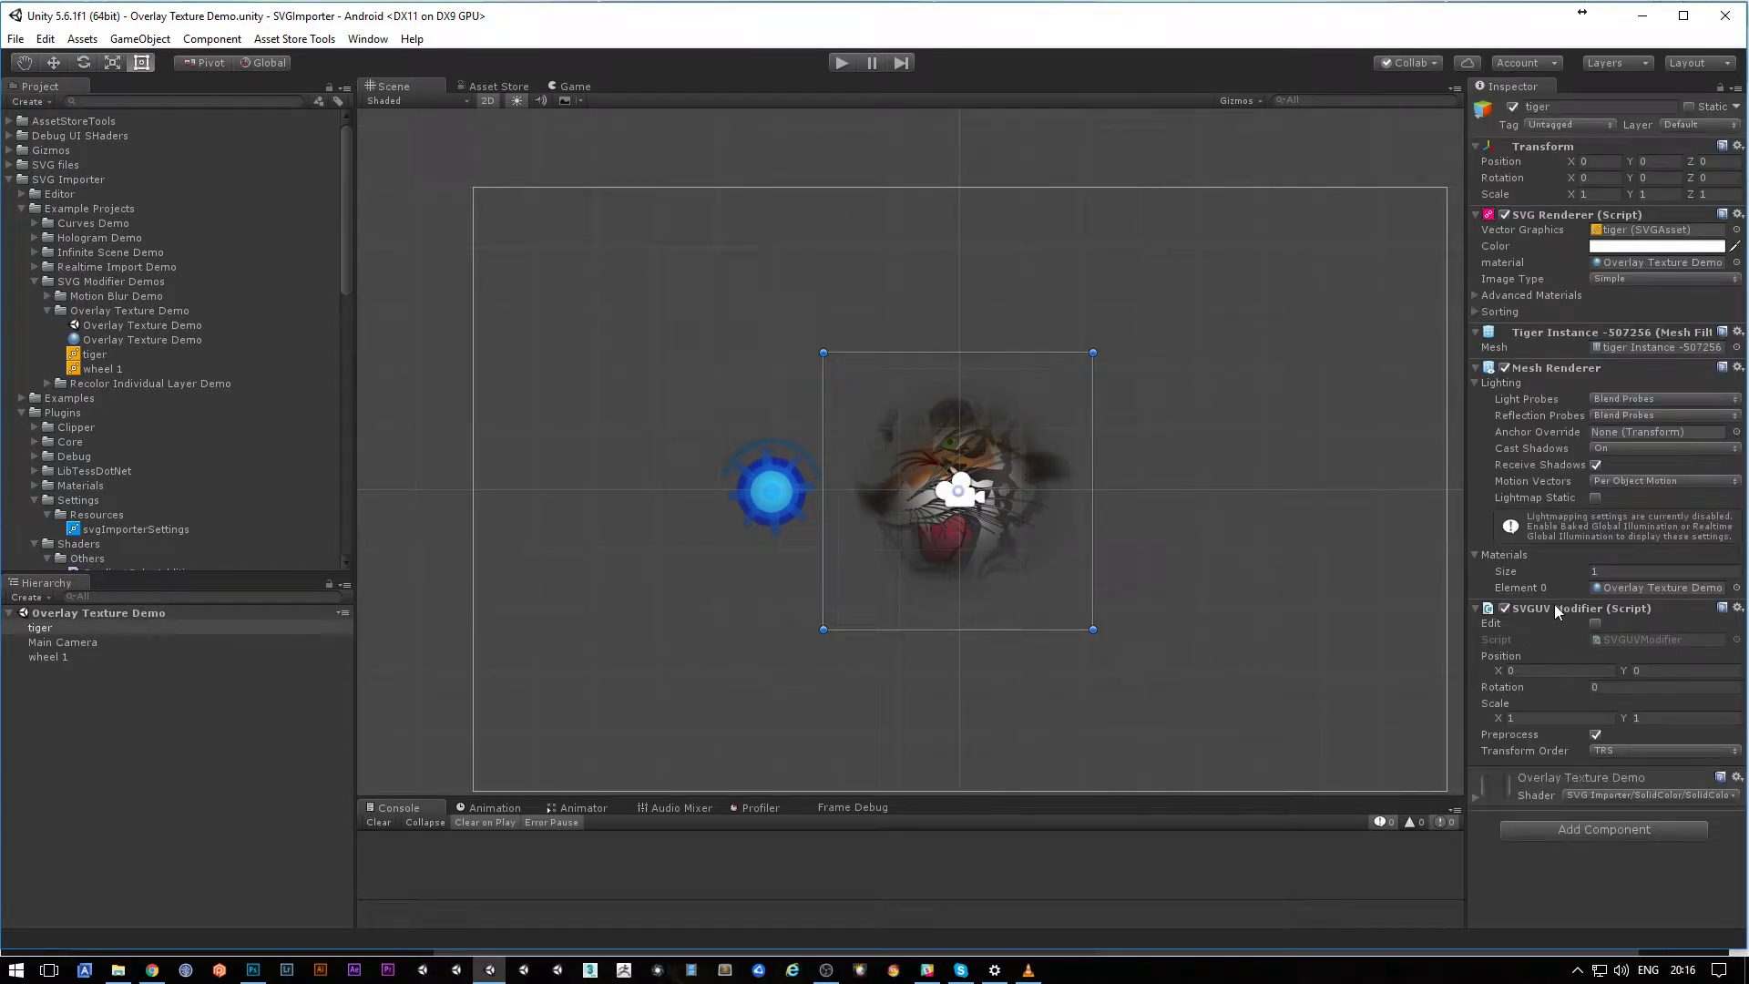
pyautogui.scroll(2, 980, 458)
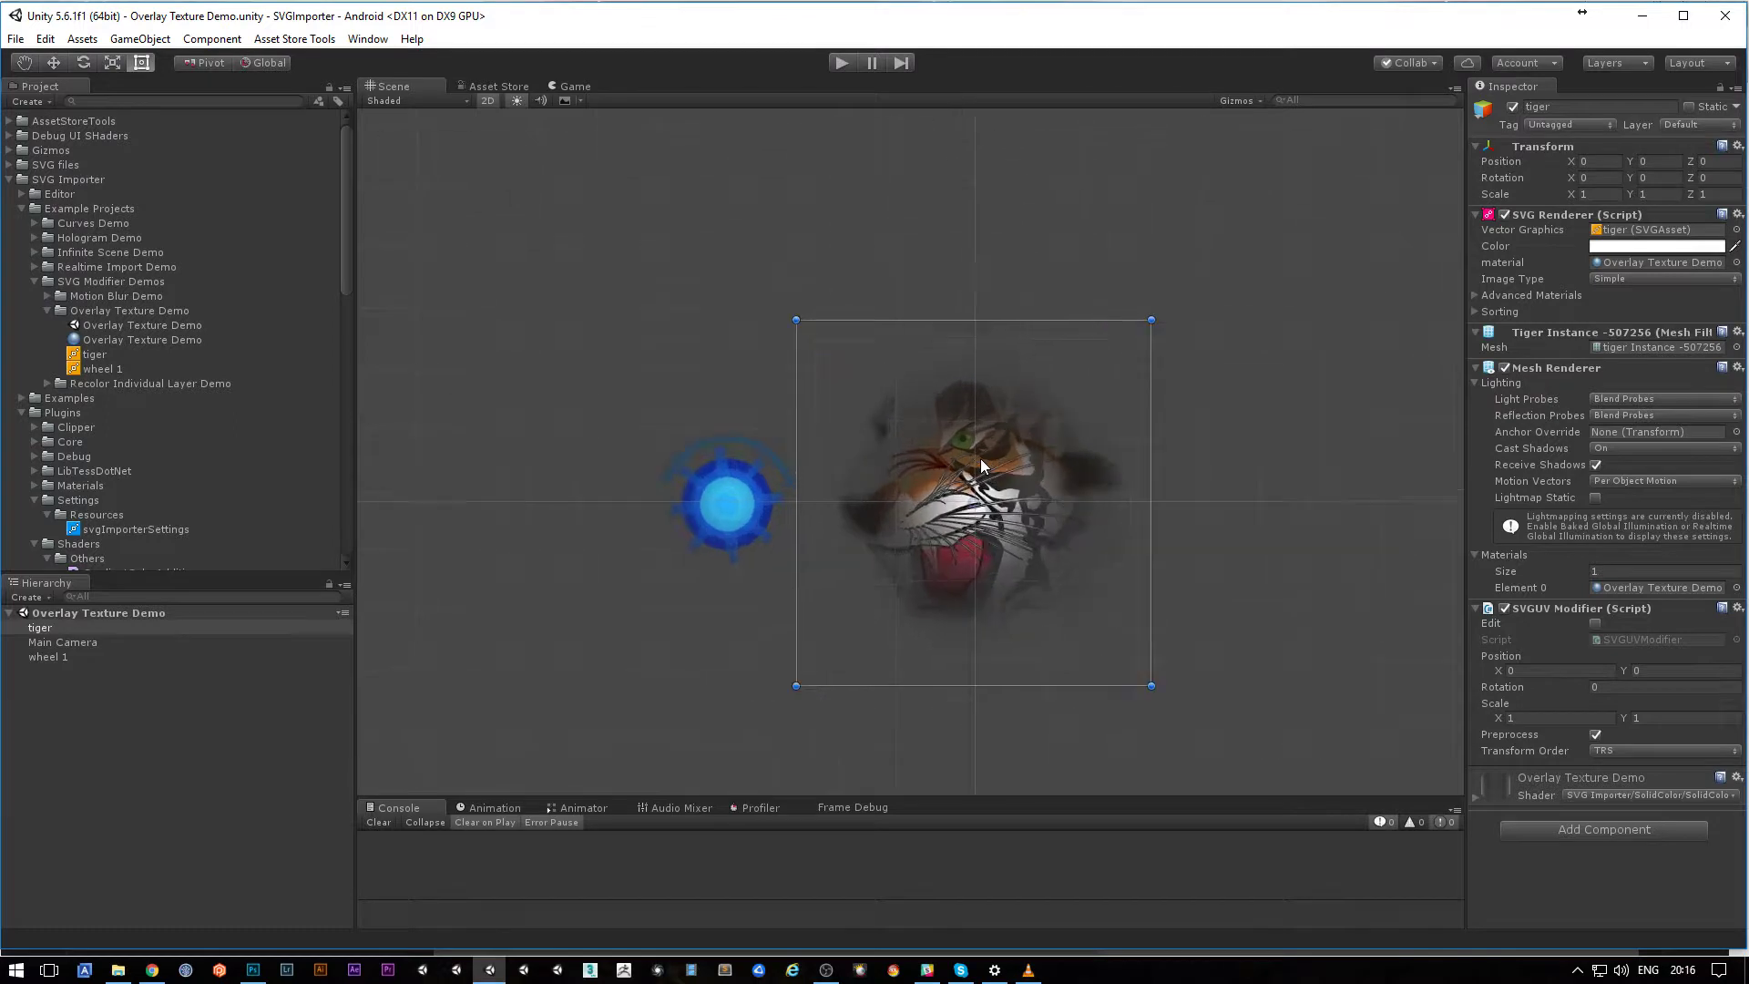
pyautogui.scroll(-4, 973, 509)
pyautogui.scroll(6, 973, 511)
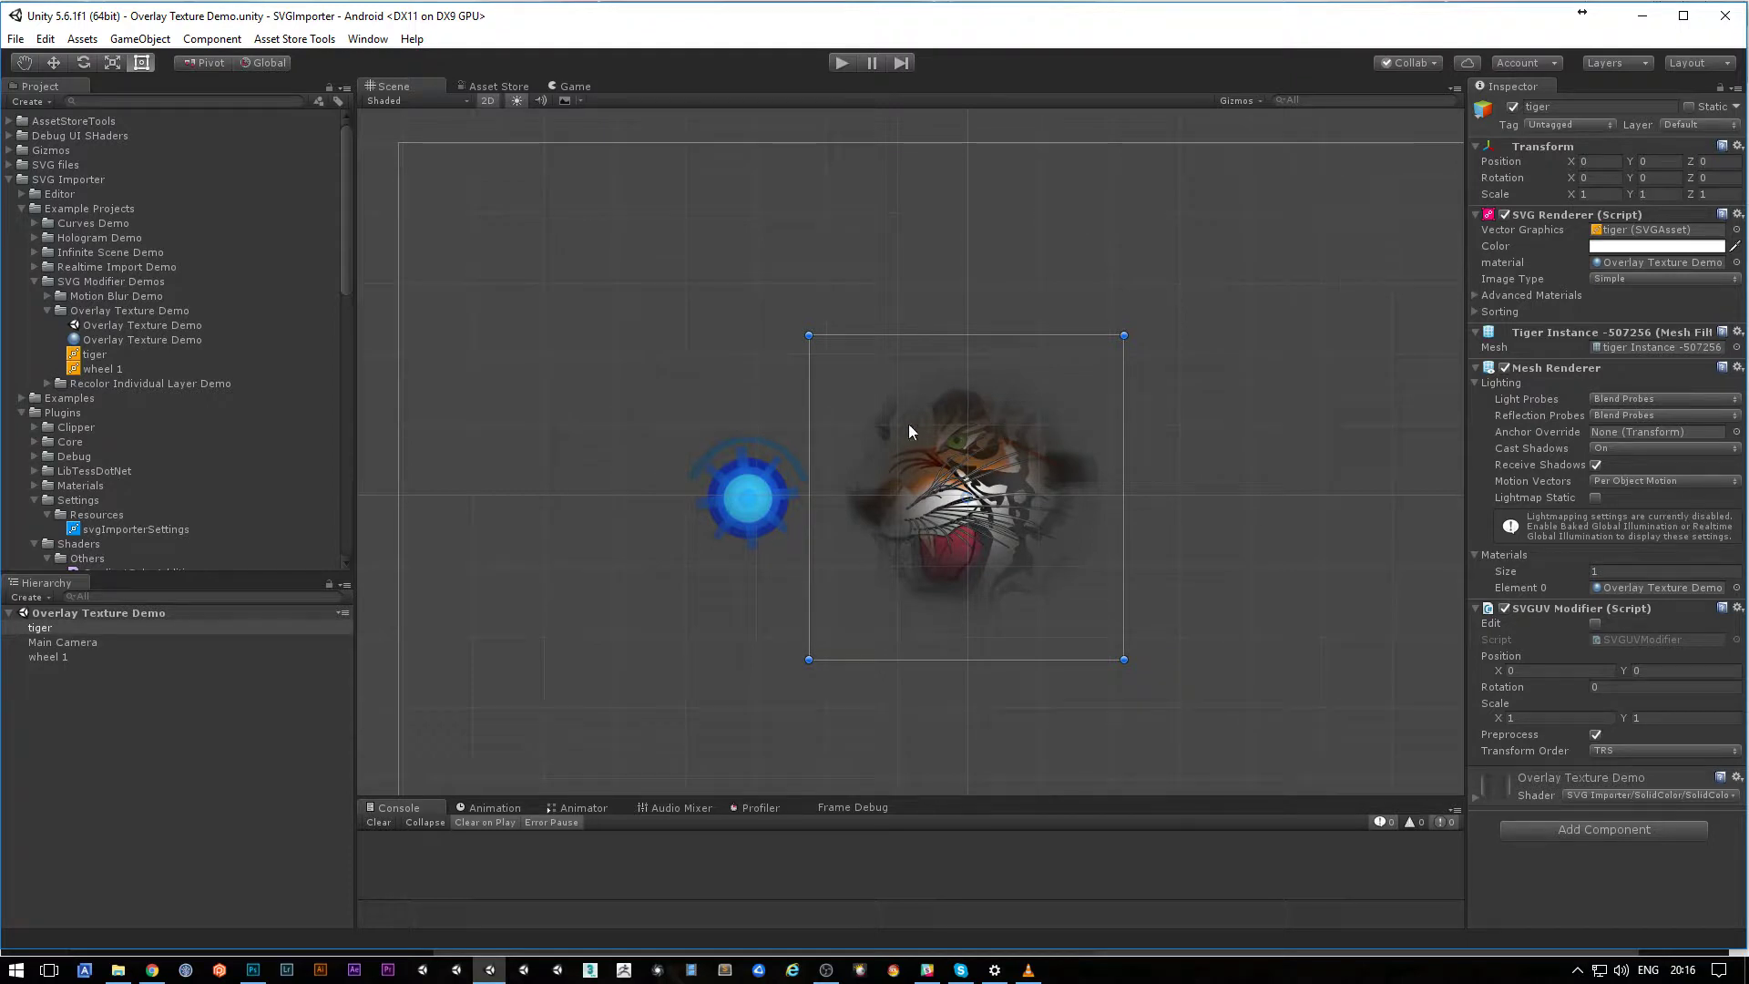
pyautogui.scroll(1, 968, 492)
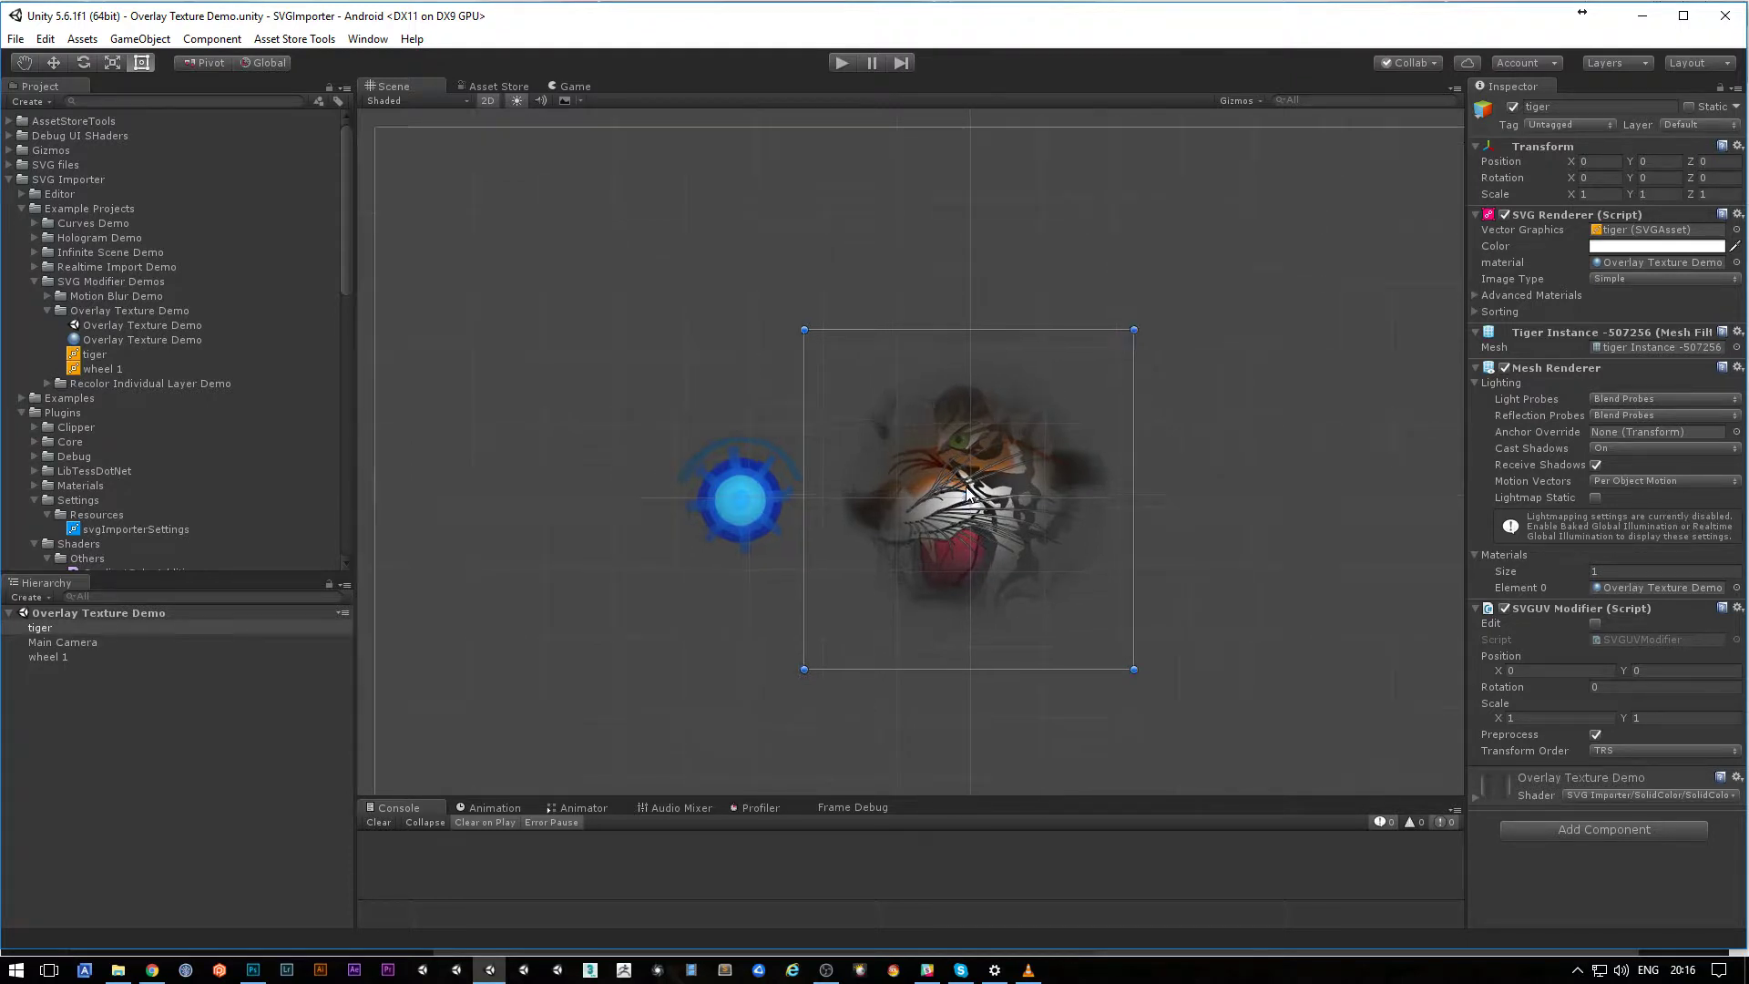
pyautogui.scroll(-1, 968, 493)
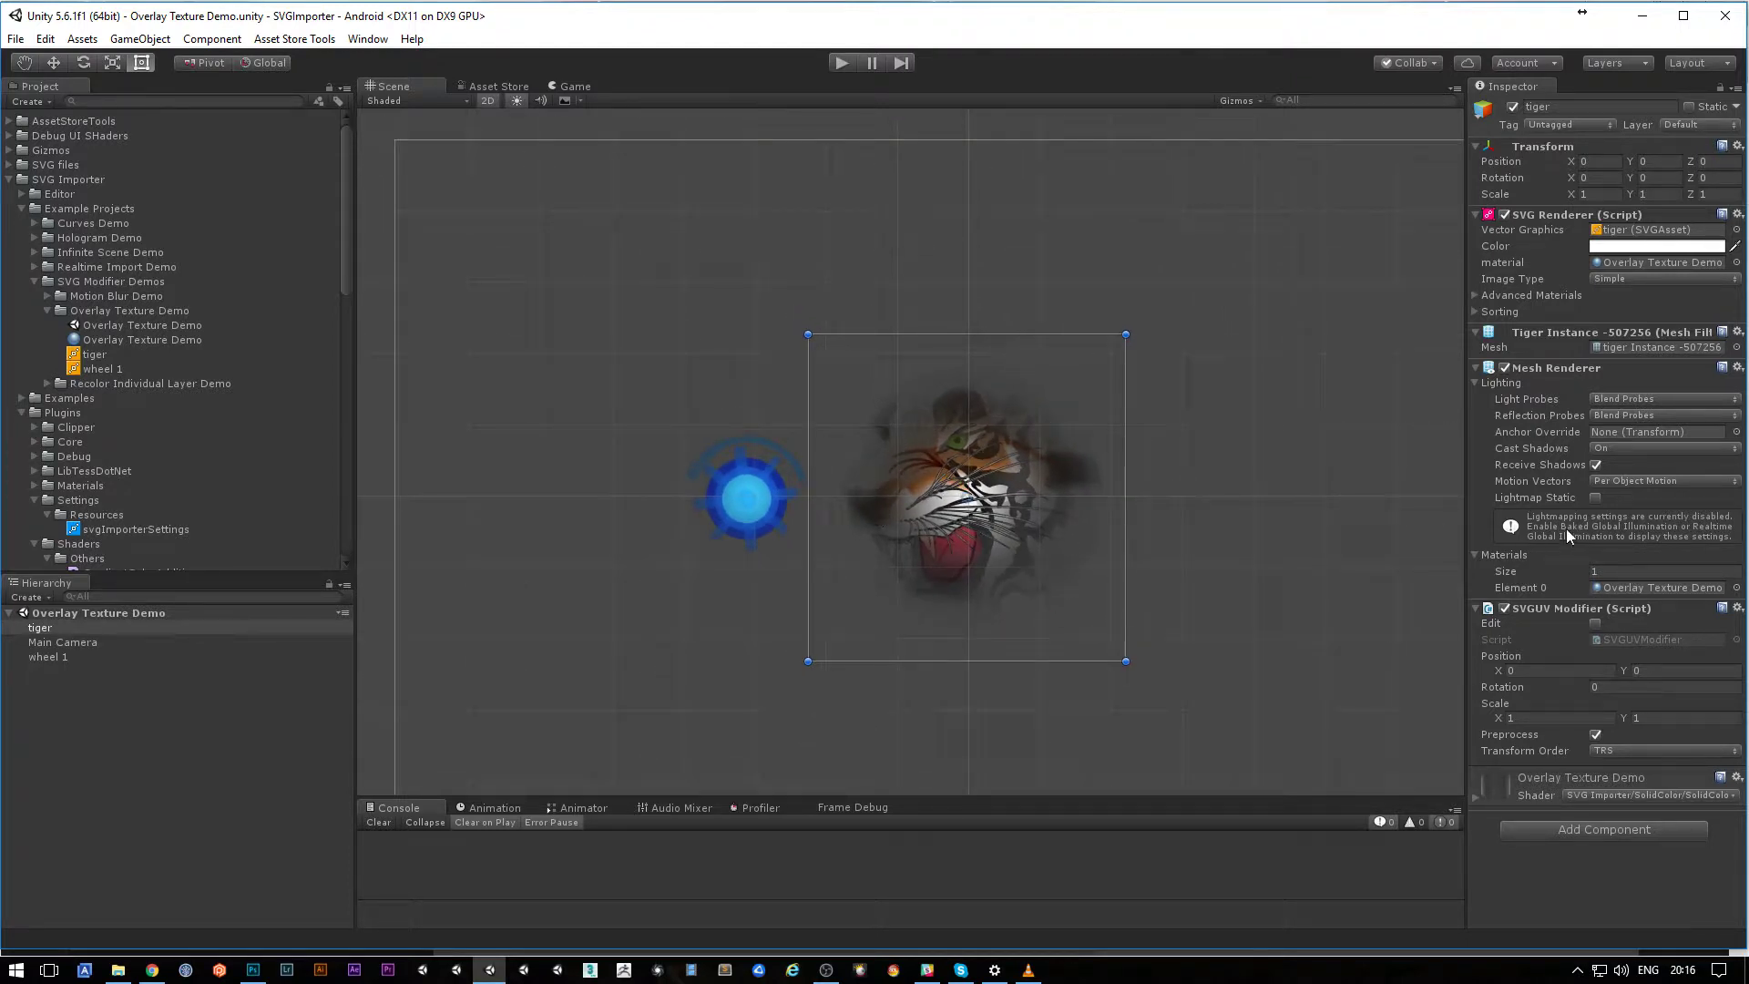
pyautogui.click(1613, 588)
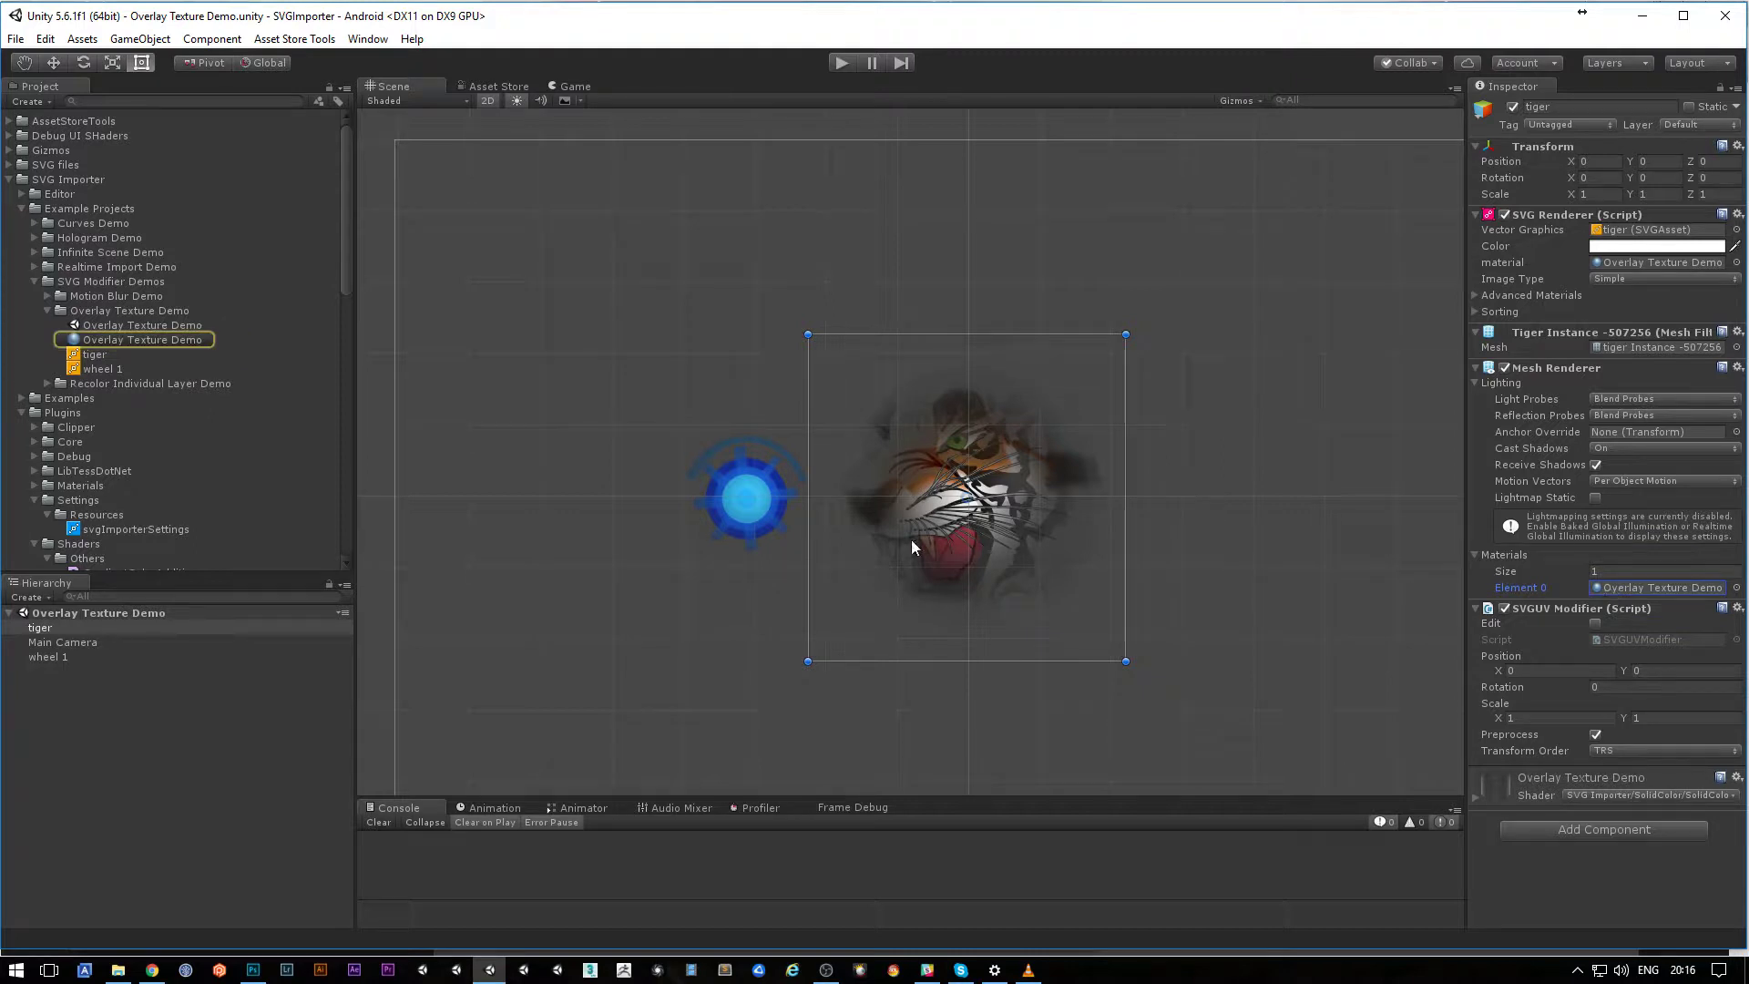
pyautogui.click(133, 342)
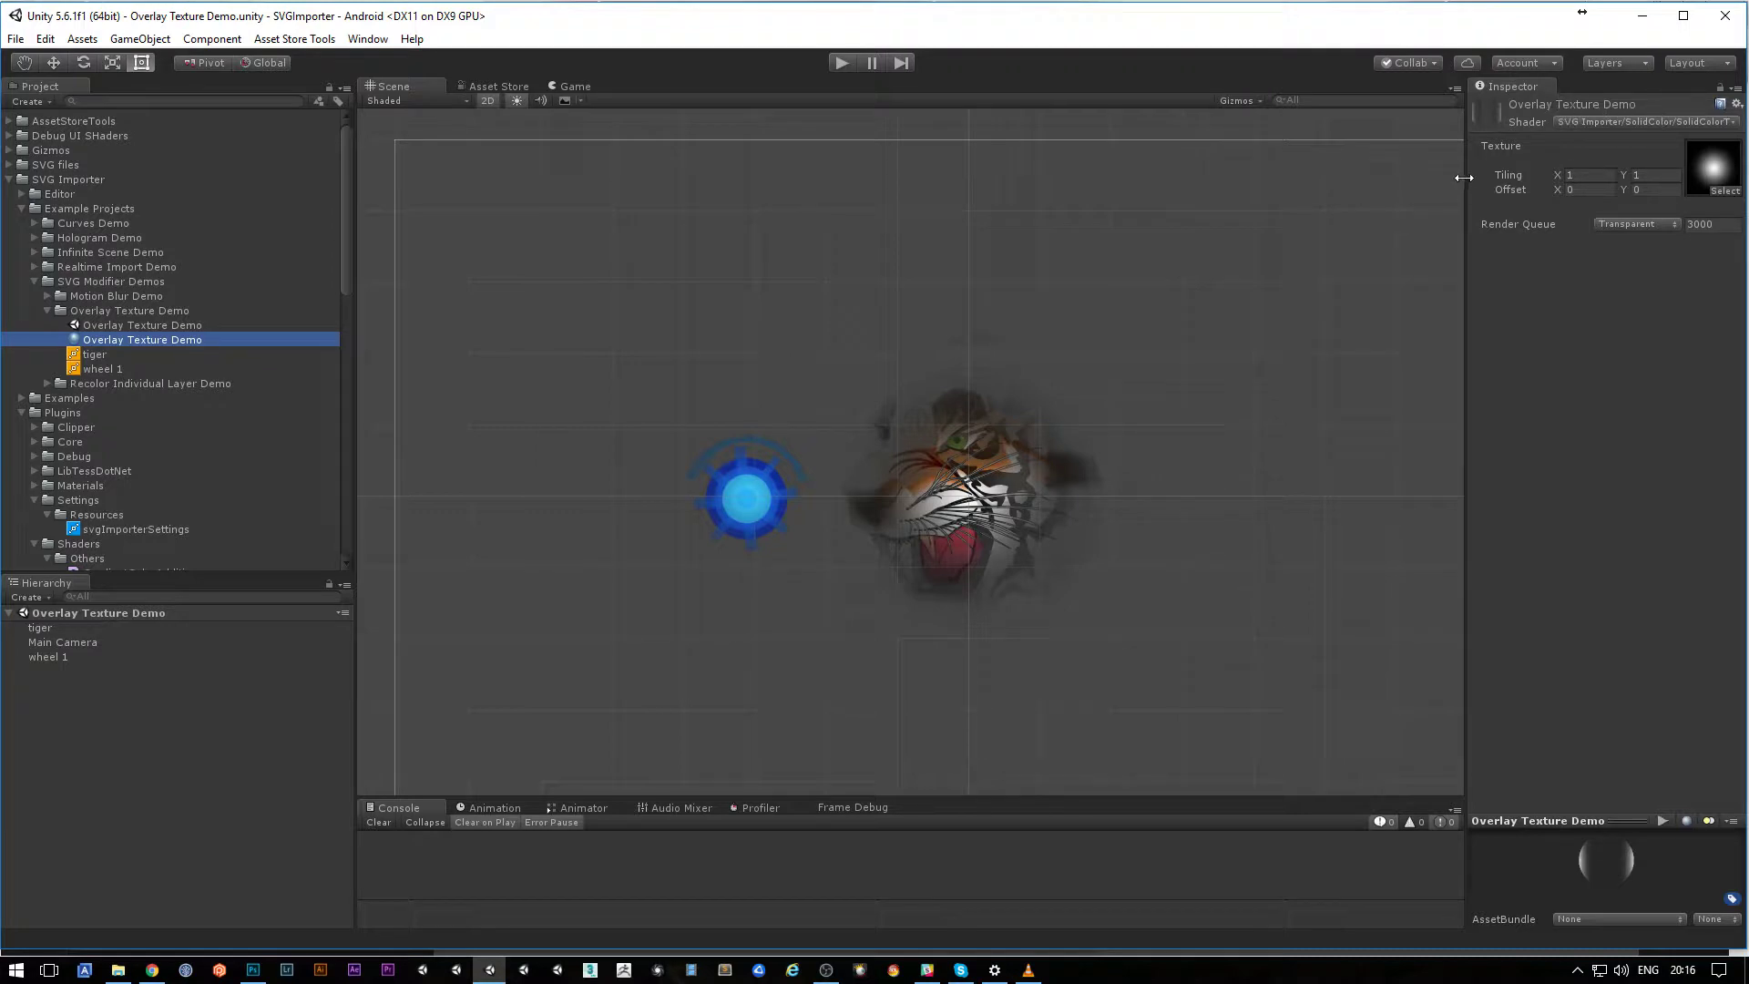
pyautogui.click(1000, 469)
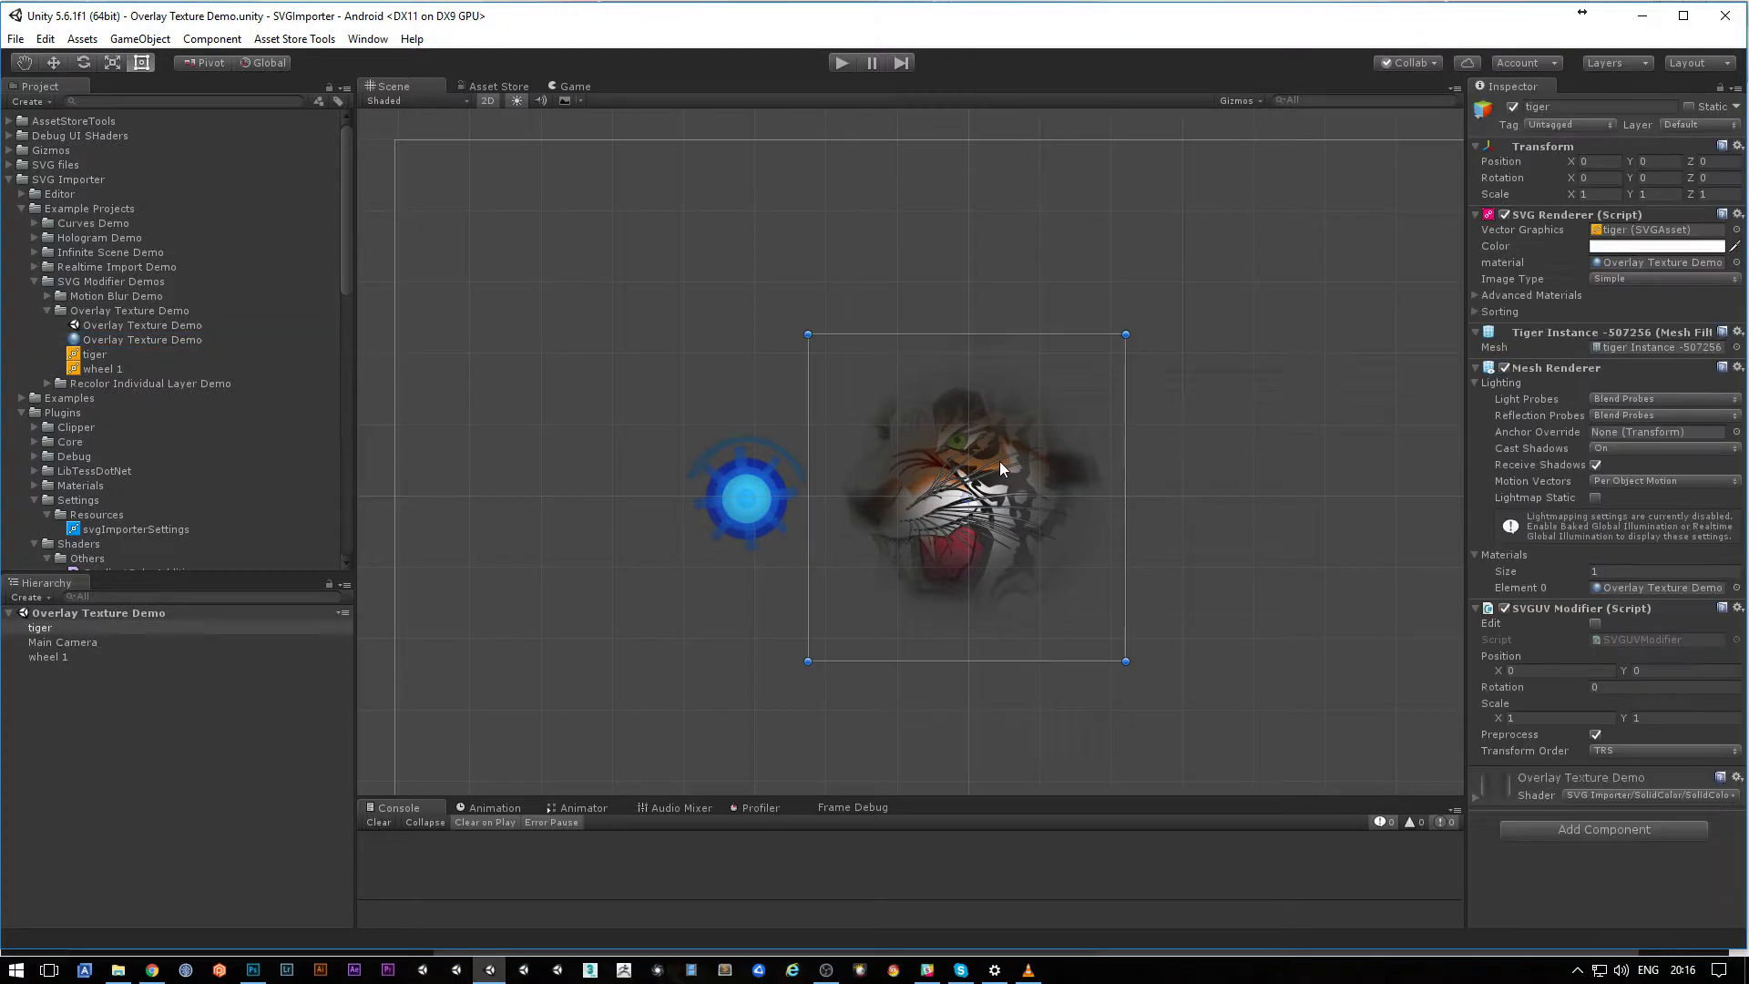
pyautogui.click(1643, 589)
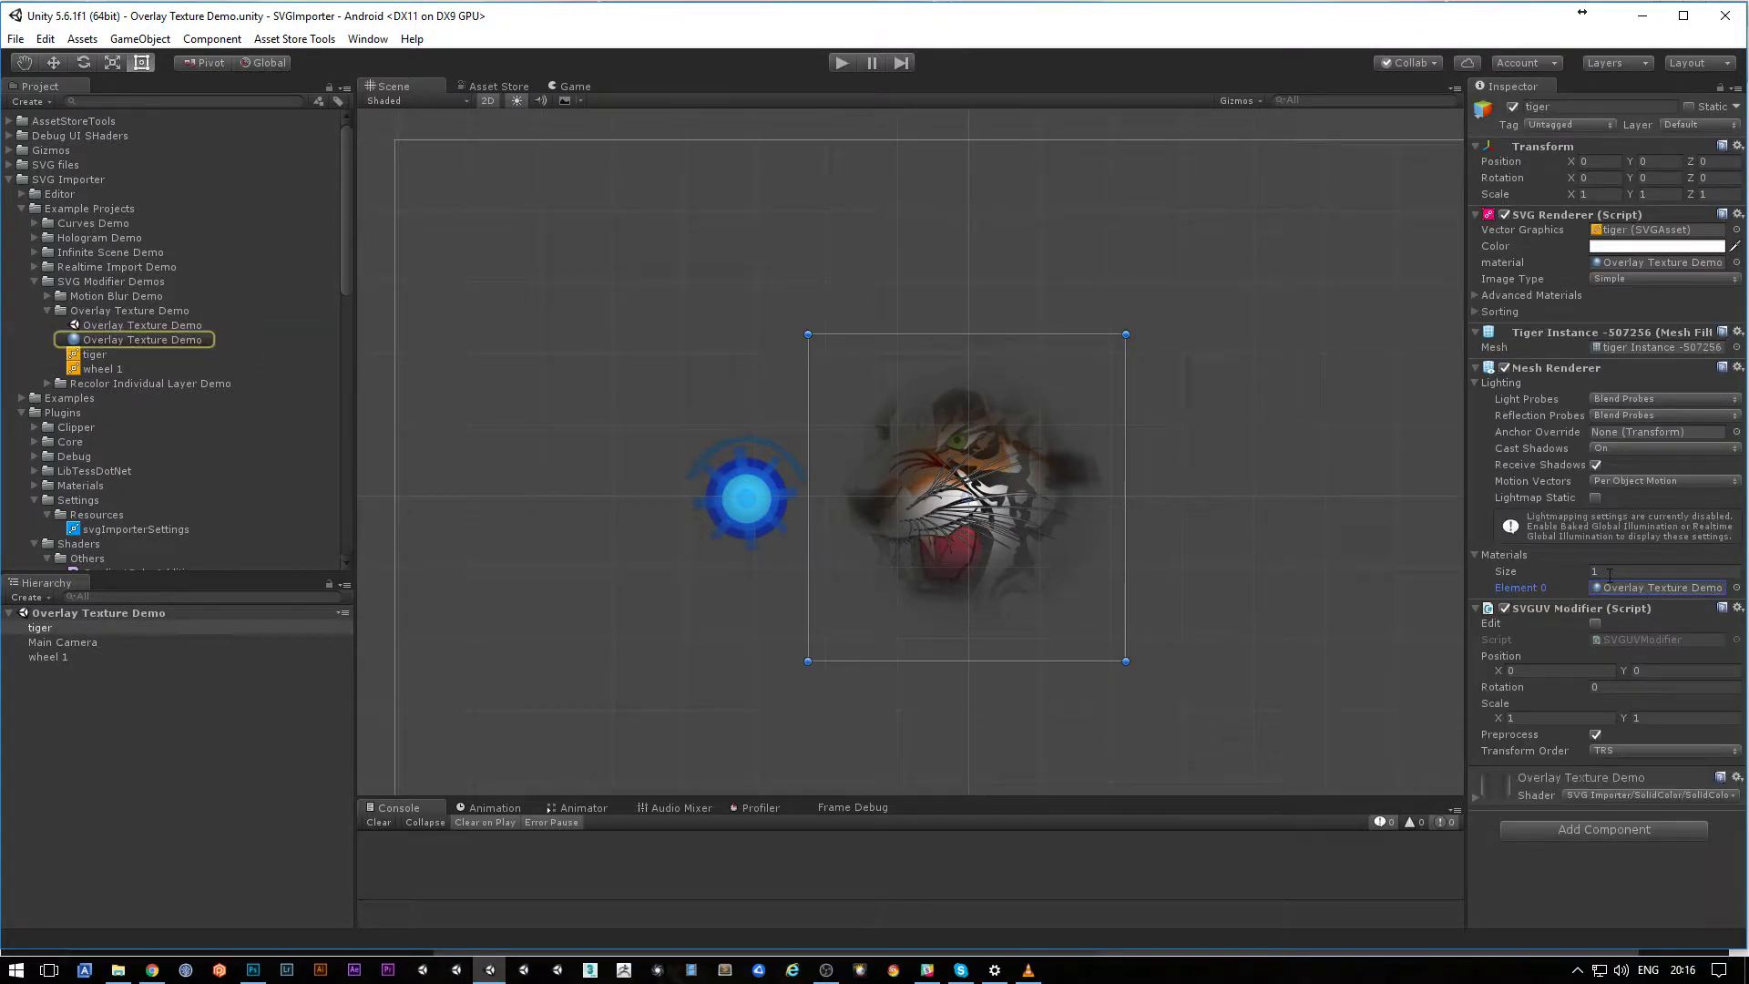
pyautogui.click(1633, 261)
# Step: Compare the tiger graphic with its SVGUV Modifier disabled and re-enabled
pyautogui.scroll(2, 1084, 516)
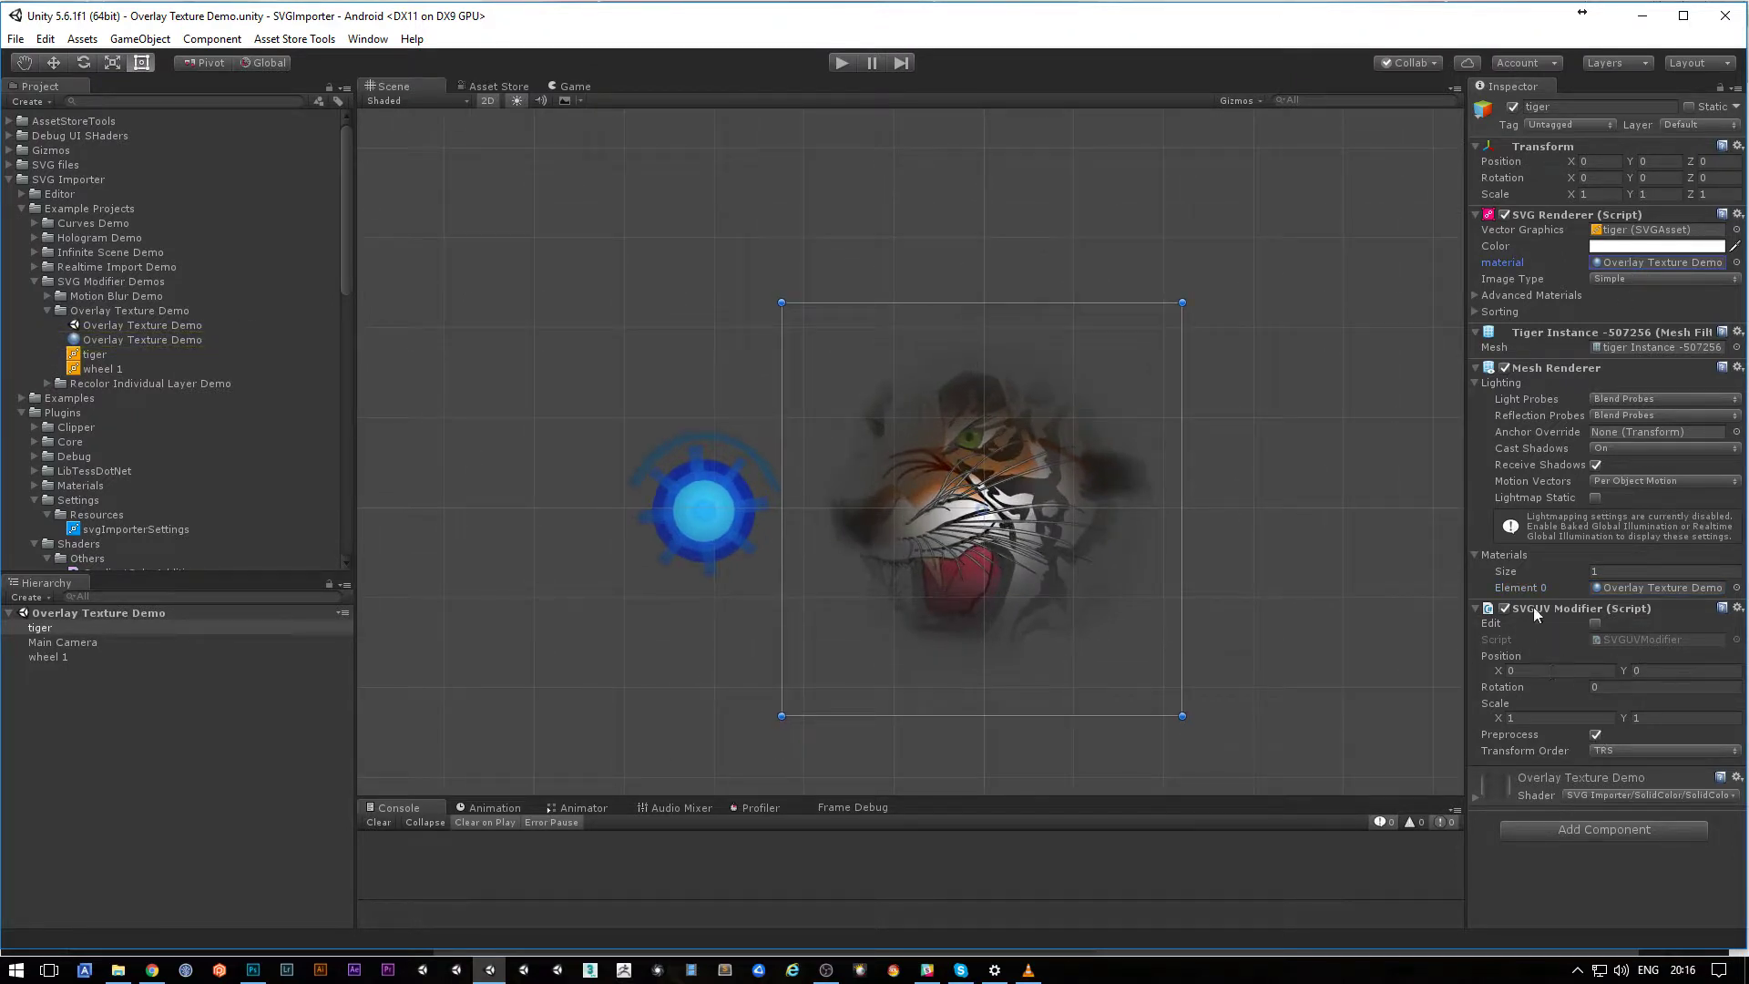
pyautogui.click(1504, 608)
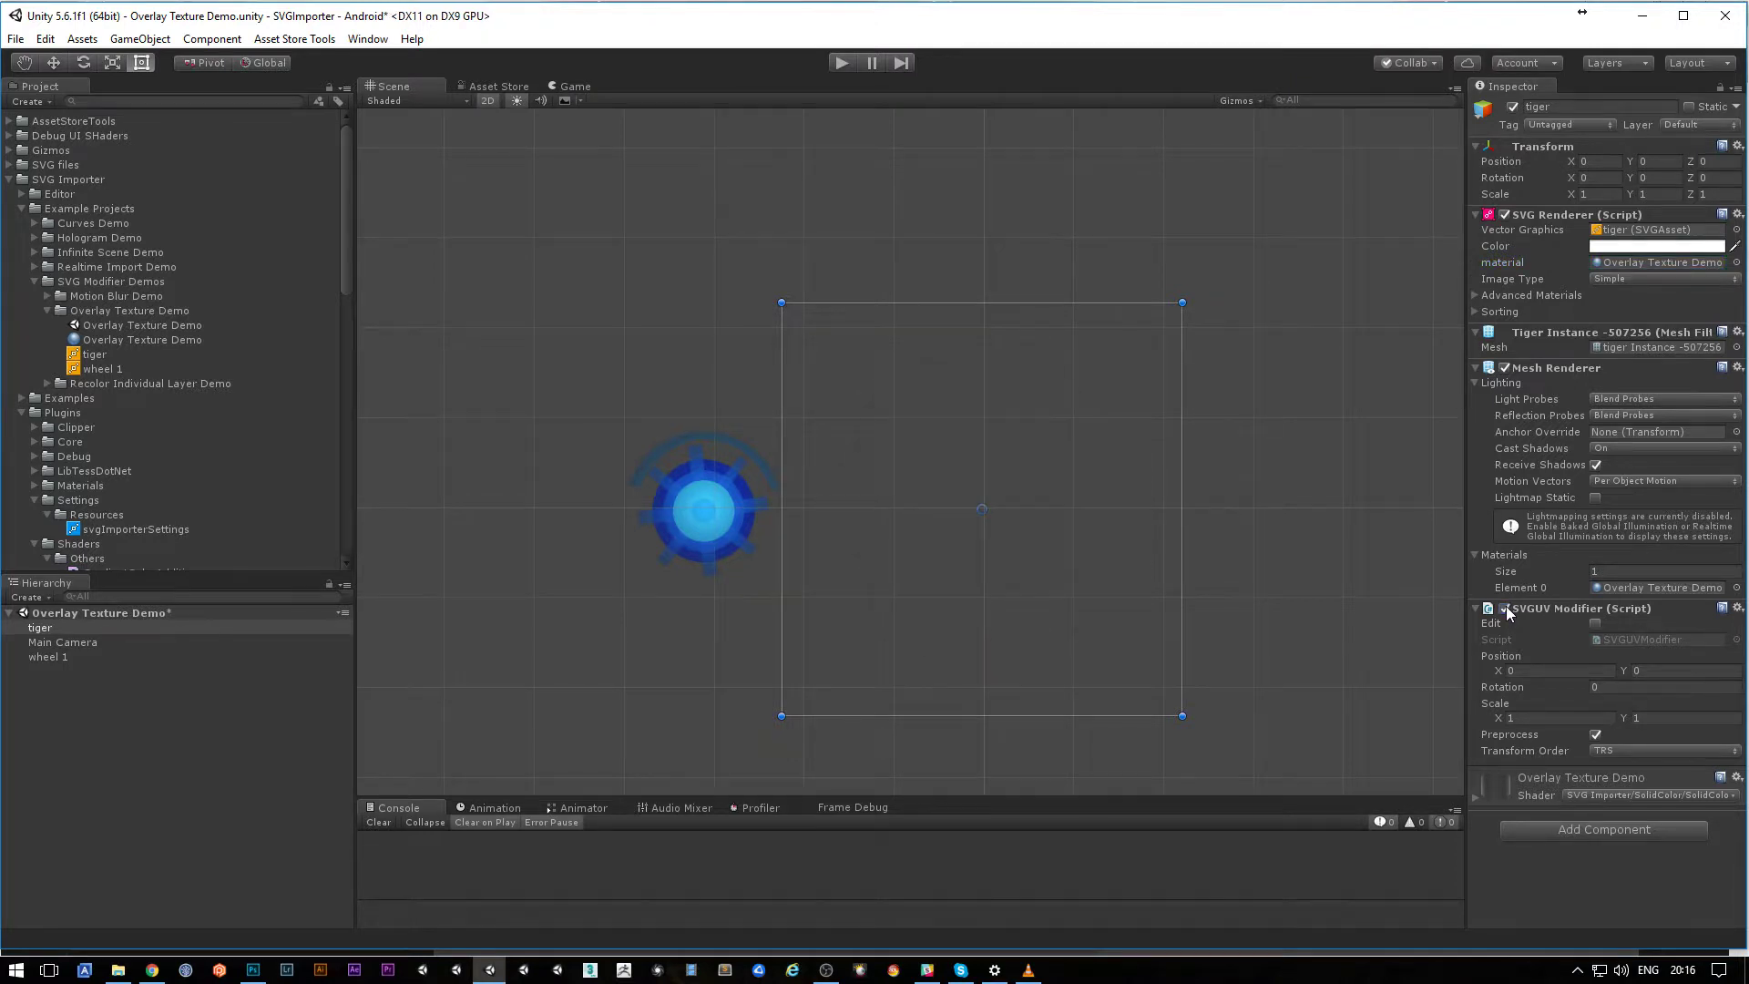
pyautogui.click(1505, 609)
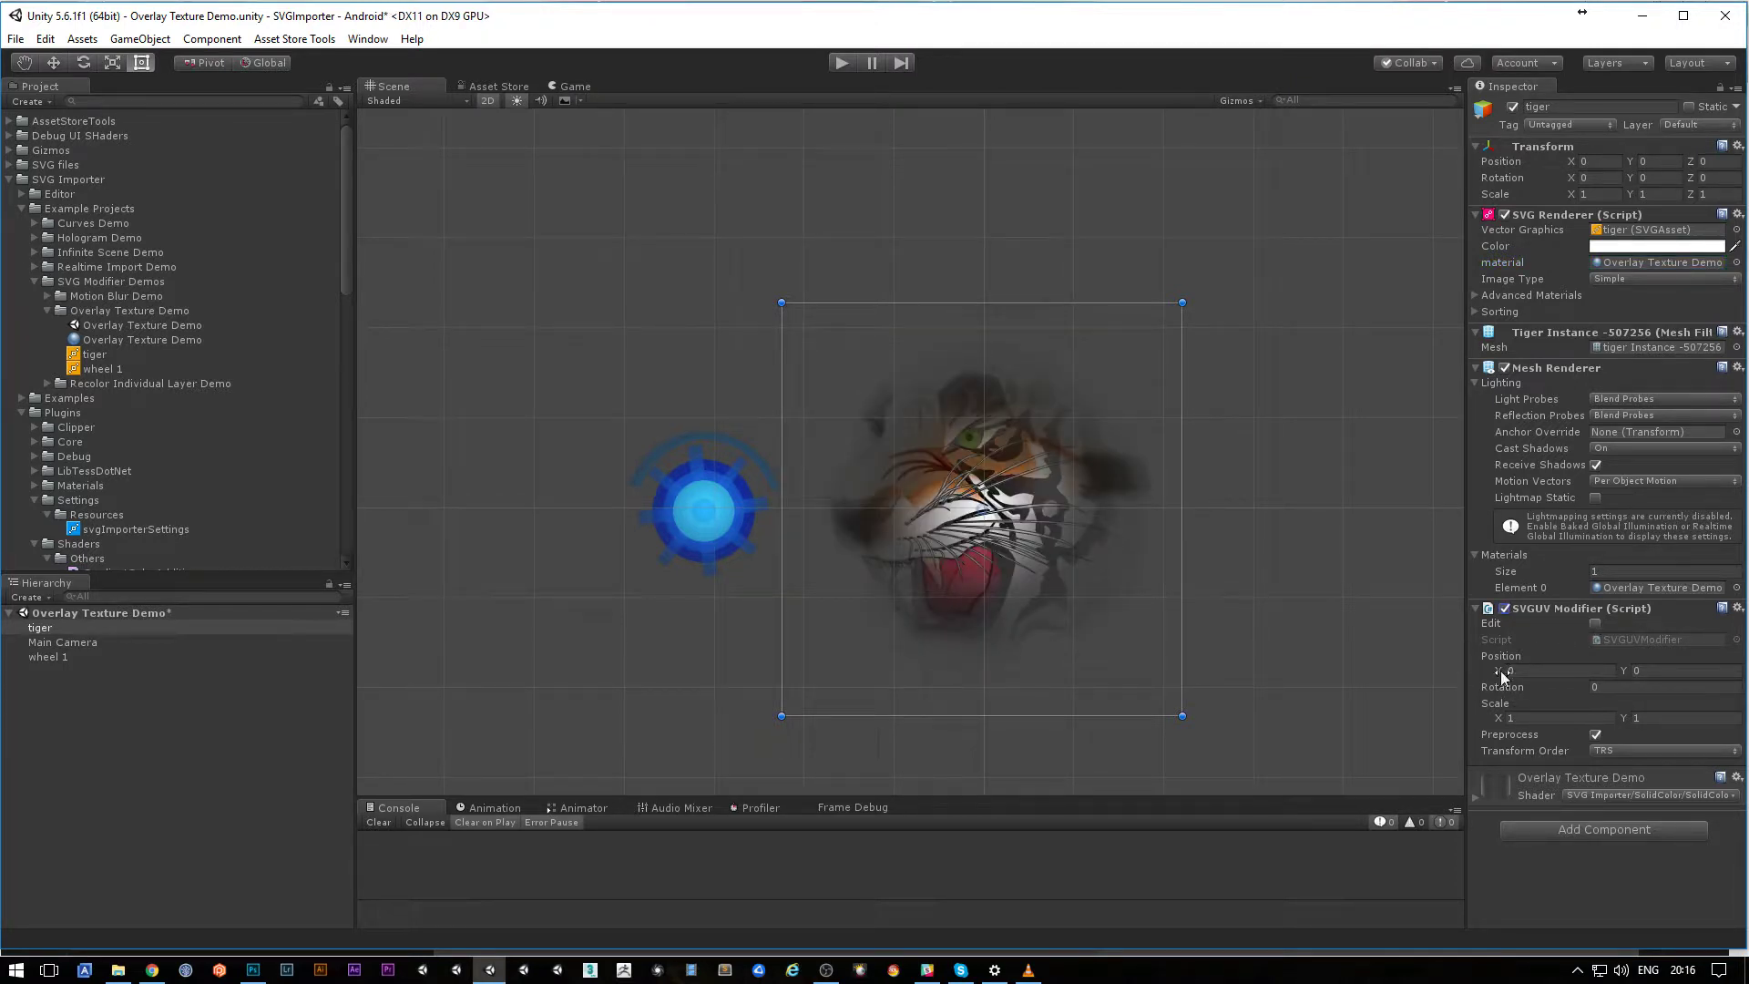
# Step: Try shifting the tiger's SVGUV Modifier position along X and Y, resetting each value to 0
pyautogui.moveTo(1503, 675); pyautogui.dragTo(1541, 670)
pyautogui.click(1541, 670)
pyautogui.write('0')
pyautogui.click(1628, 672)
pyautogui.moveTo(1629, 671)
pyautogui.mouseDown()
pyautogui.moveTo(1676, 664)
pyautogui.moveTo(1631, 680)
pyautogui.mouseUp()
pyautogui.click(1685, 669)
pyautogui.write('0')
# Step: Try an X scale of 3.23 and a changed rotation in the SVGUV Modifier, and reset rotation to 0 and X scale to 1
pyautogui.moveTo(1494, 722); pyautogui.dragTo(577, 832)
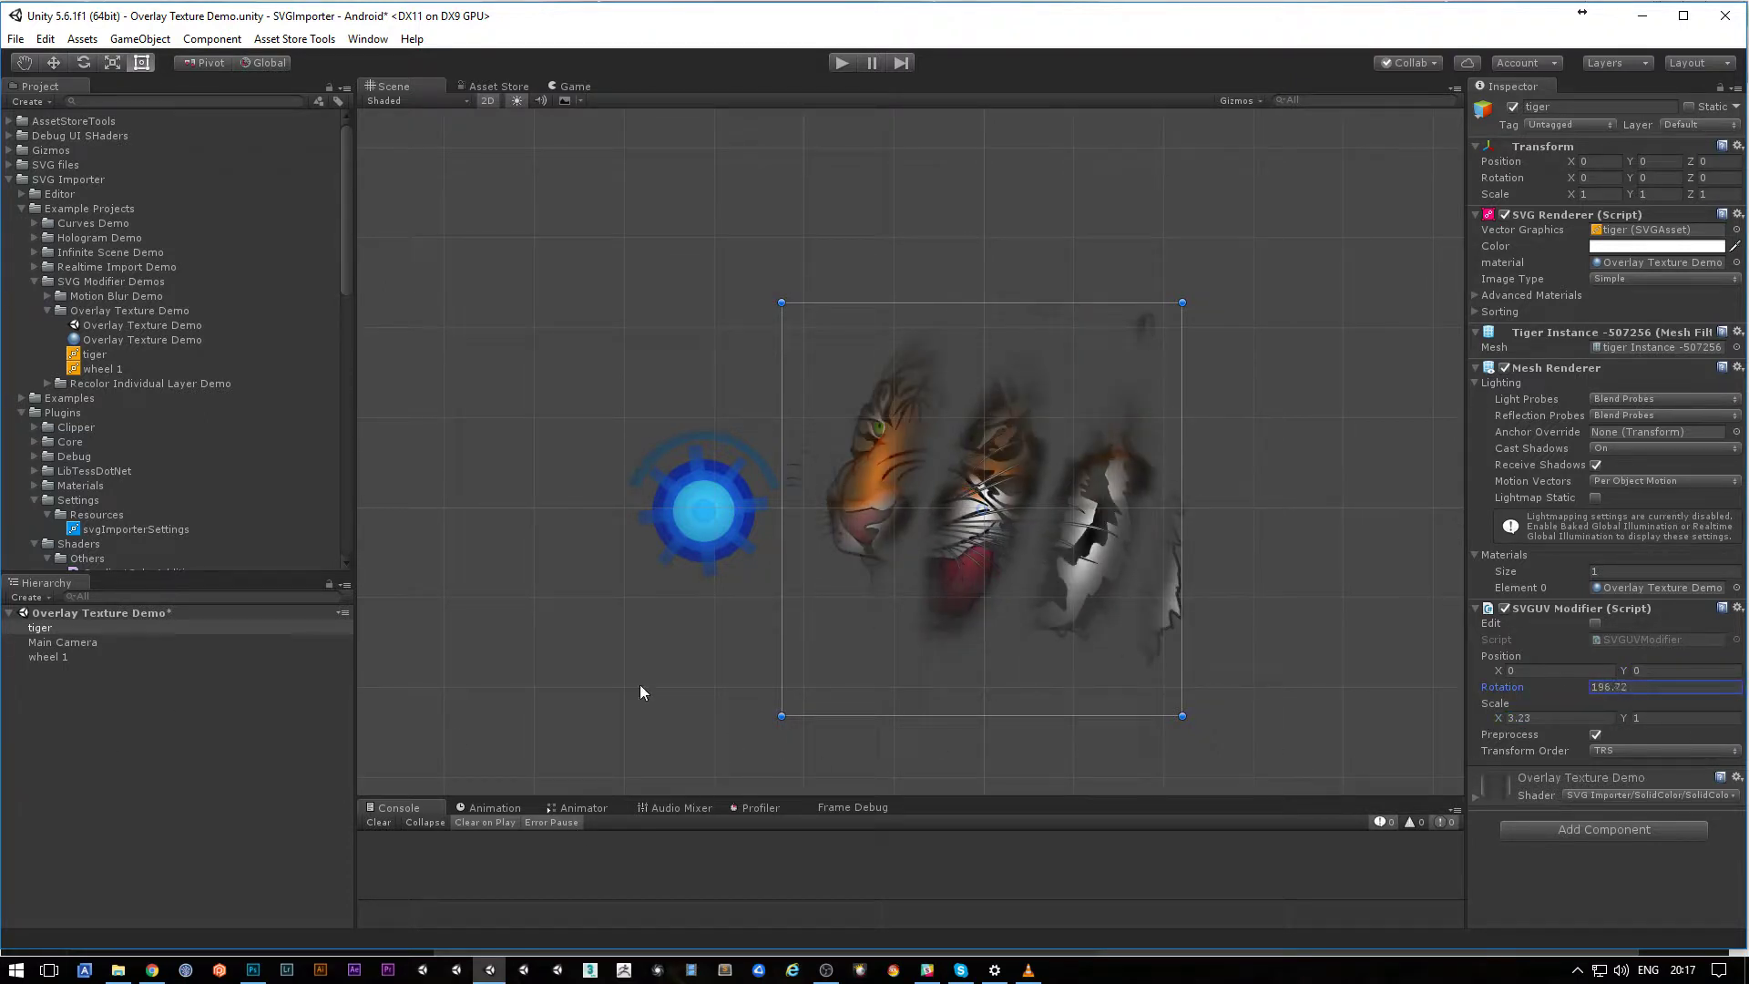
pyautogui.doubleClick(1663, 685)
pyautogui.write('0')
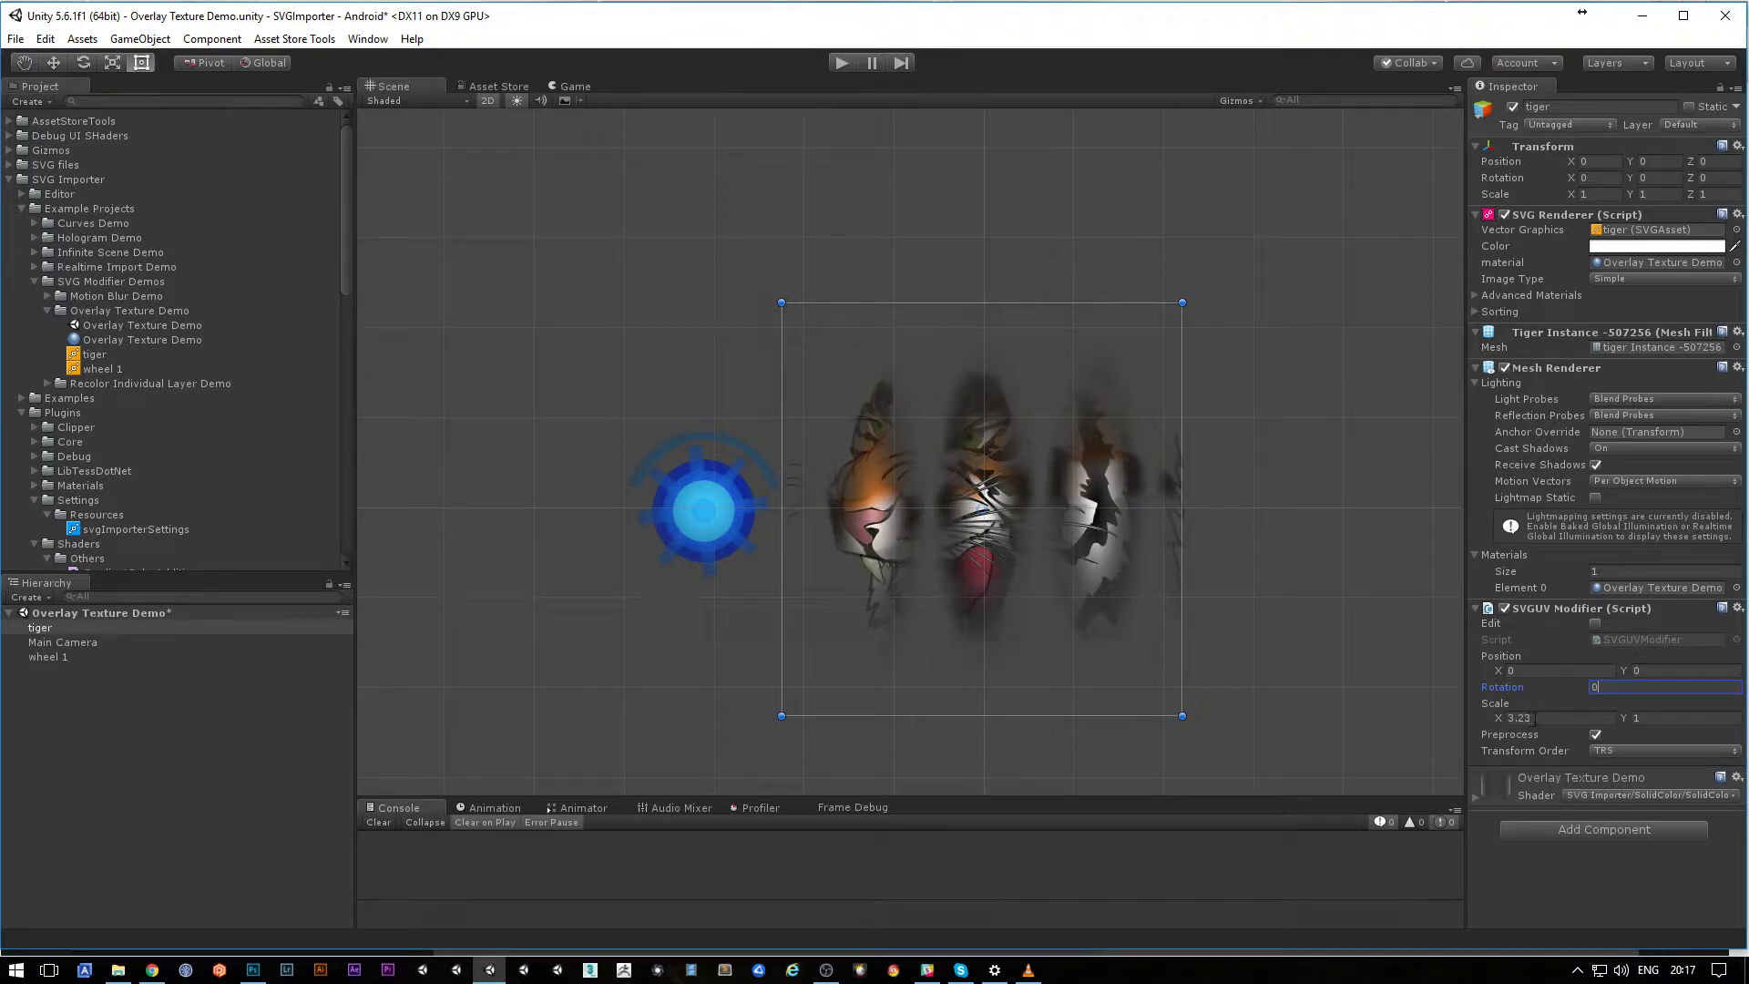
pyautogui.click(1518, 718)
pyautogui.write('1')
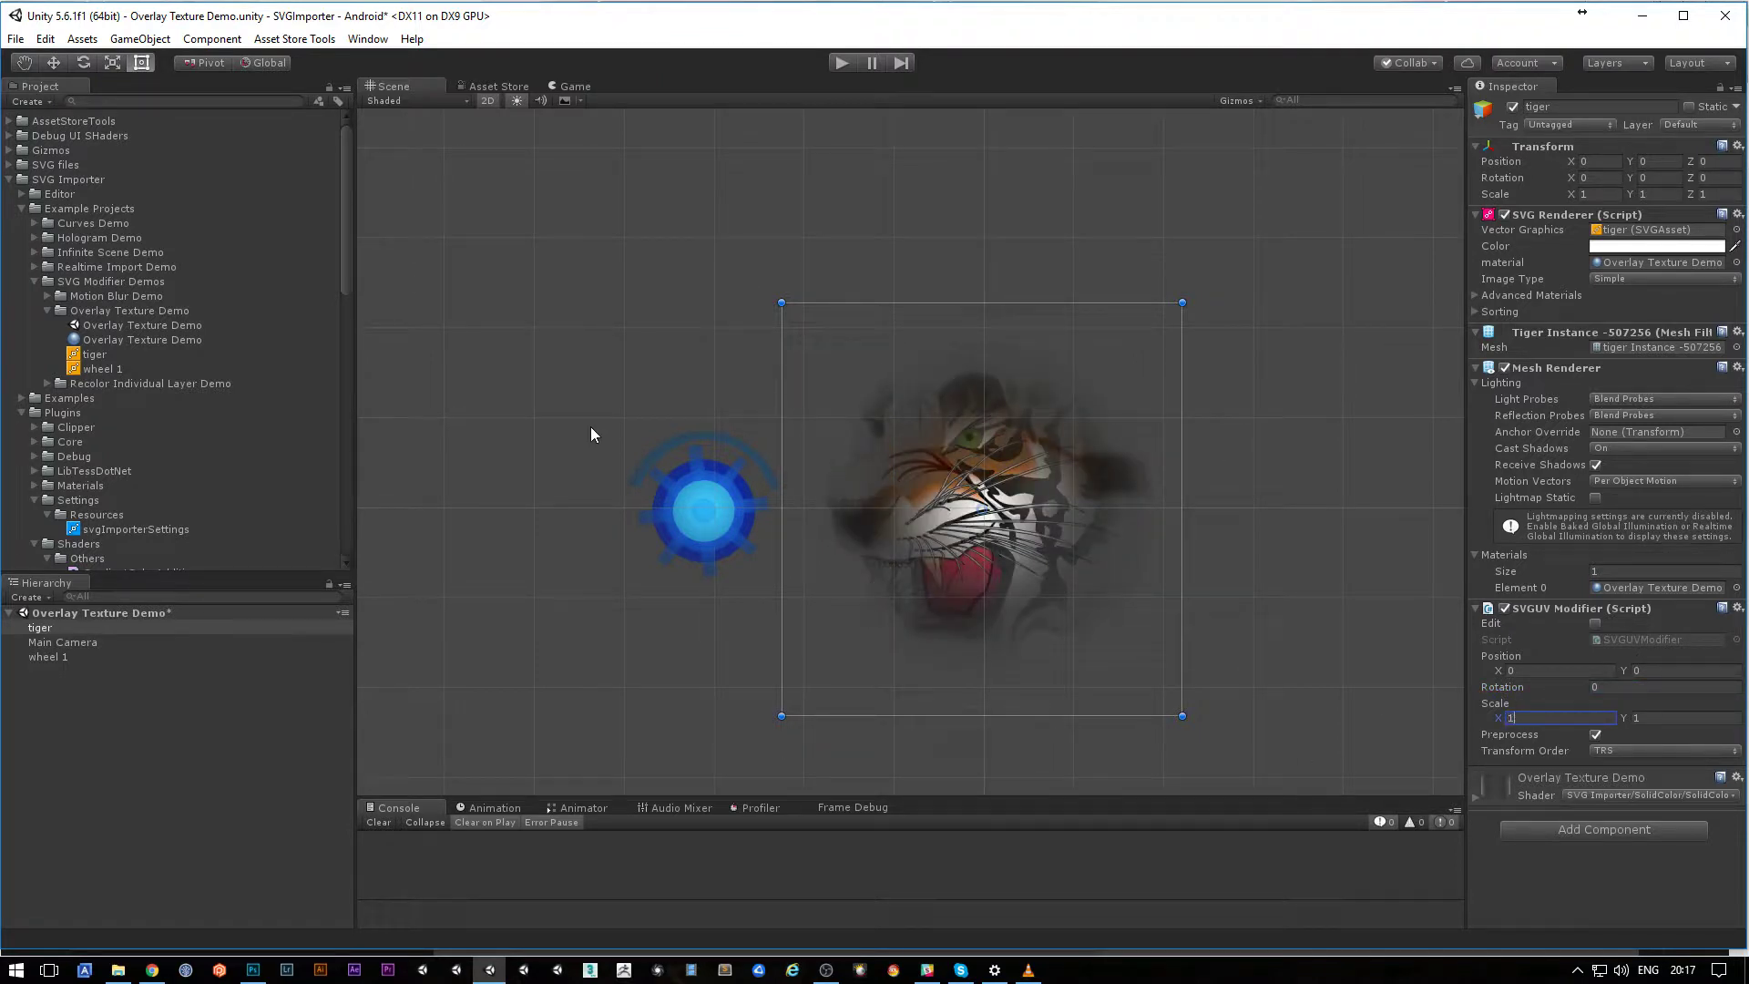
# Step: Reselect the tiger graphic, try an SVGUV Modifier X scale of about -0.64, and reset it to 1
pyautogui.click(713, 516)
pyautogui.click(957, 507)
pyautogui.moveTo(1505, 724)
pyautogui.mouseDown()
pyautogui.moveTo(1578, 714)
pyautogui.moveTo(1442, 733)
pyautogui.moveTo(1551, 740)
pyautogui.moveTo(1489, 740)
pyautogui.mouseUp()
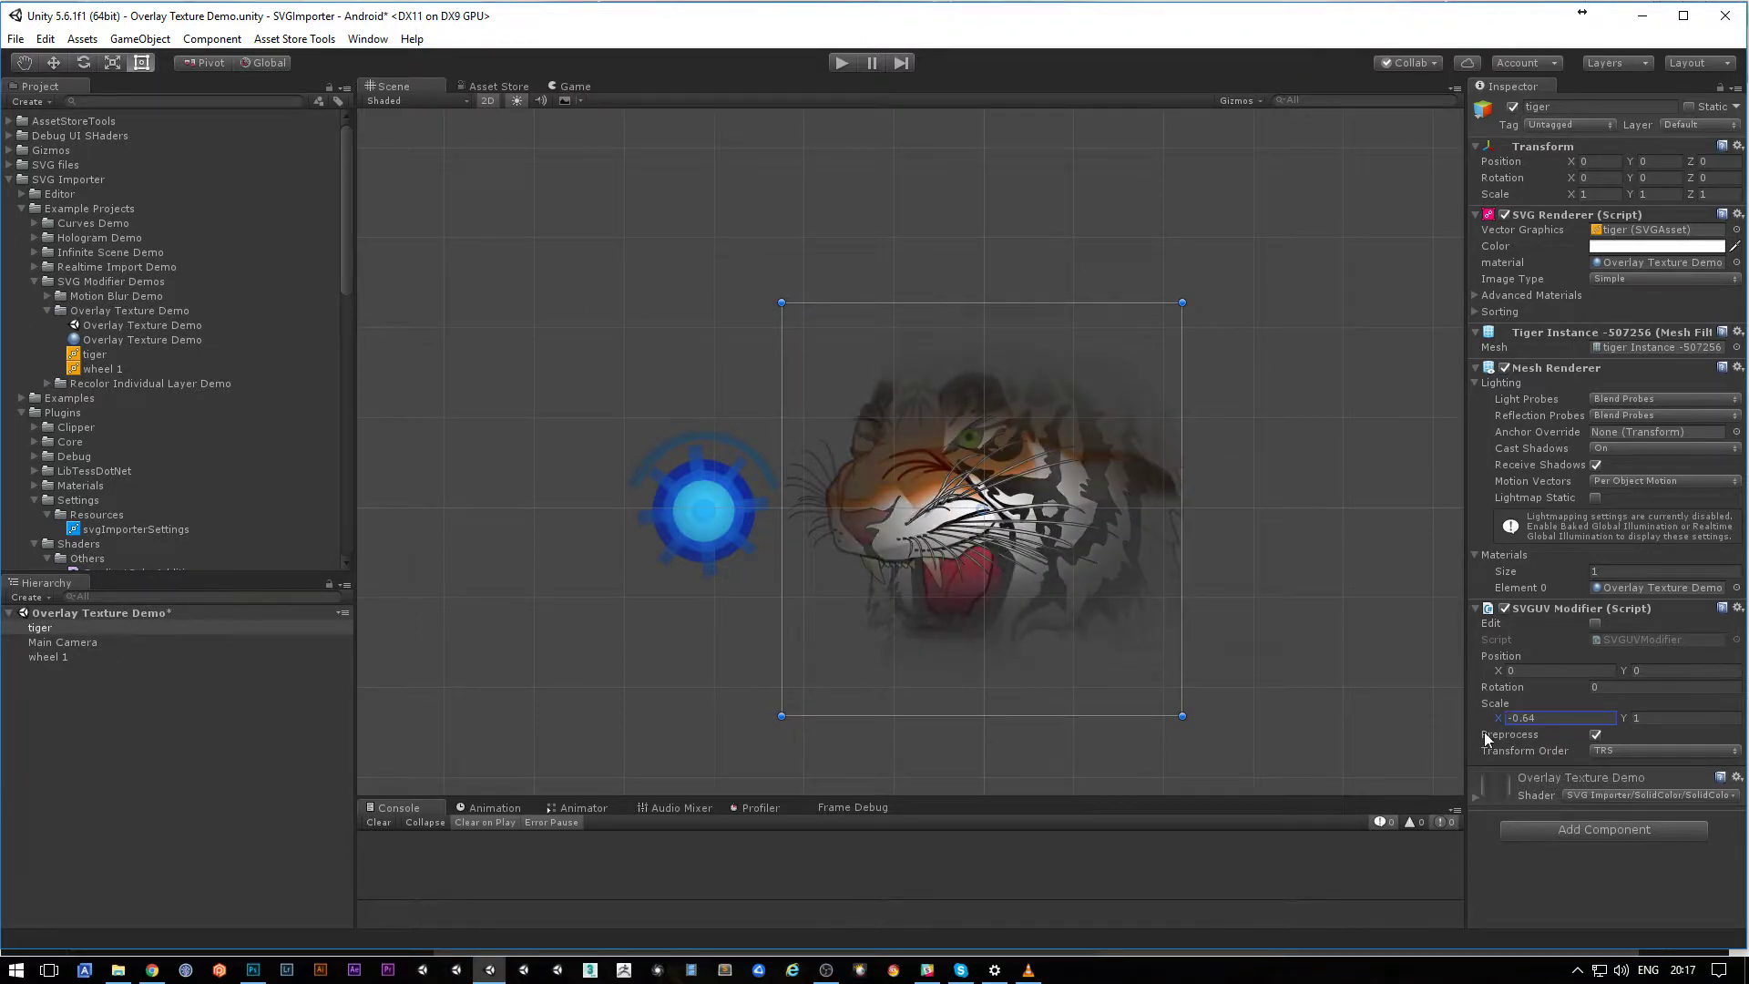
pyautogui.doubleClick(1603, 717)
pyautogui.write('1')
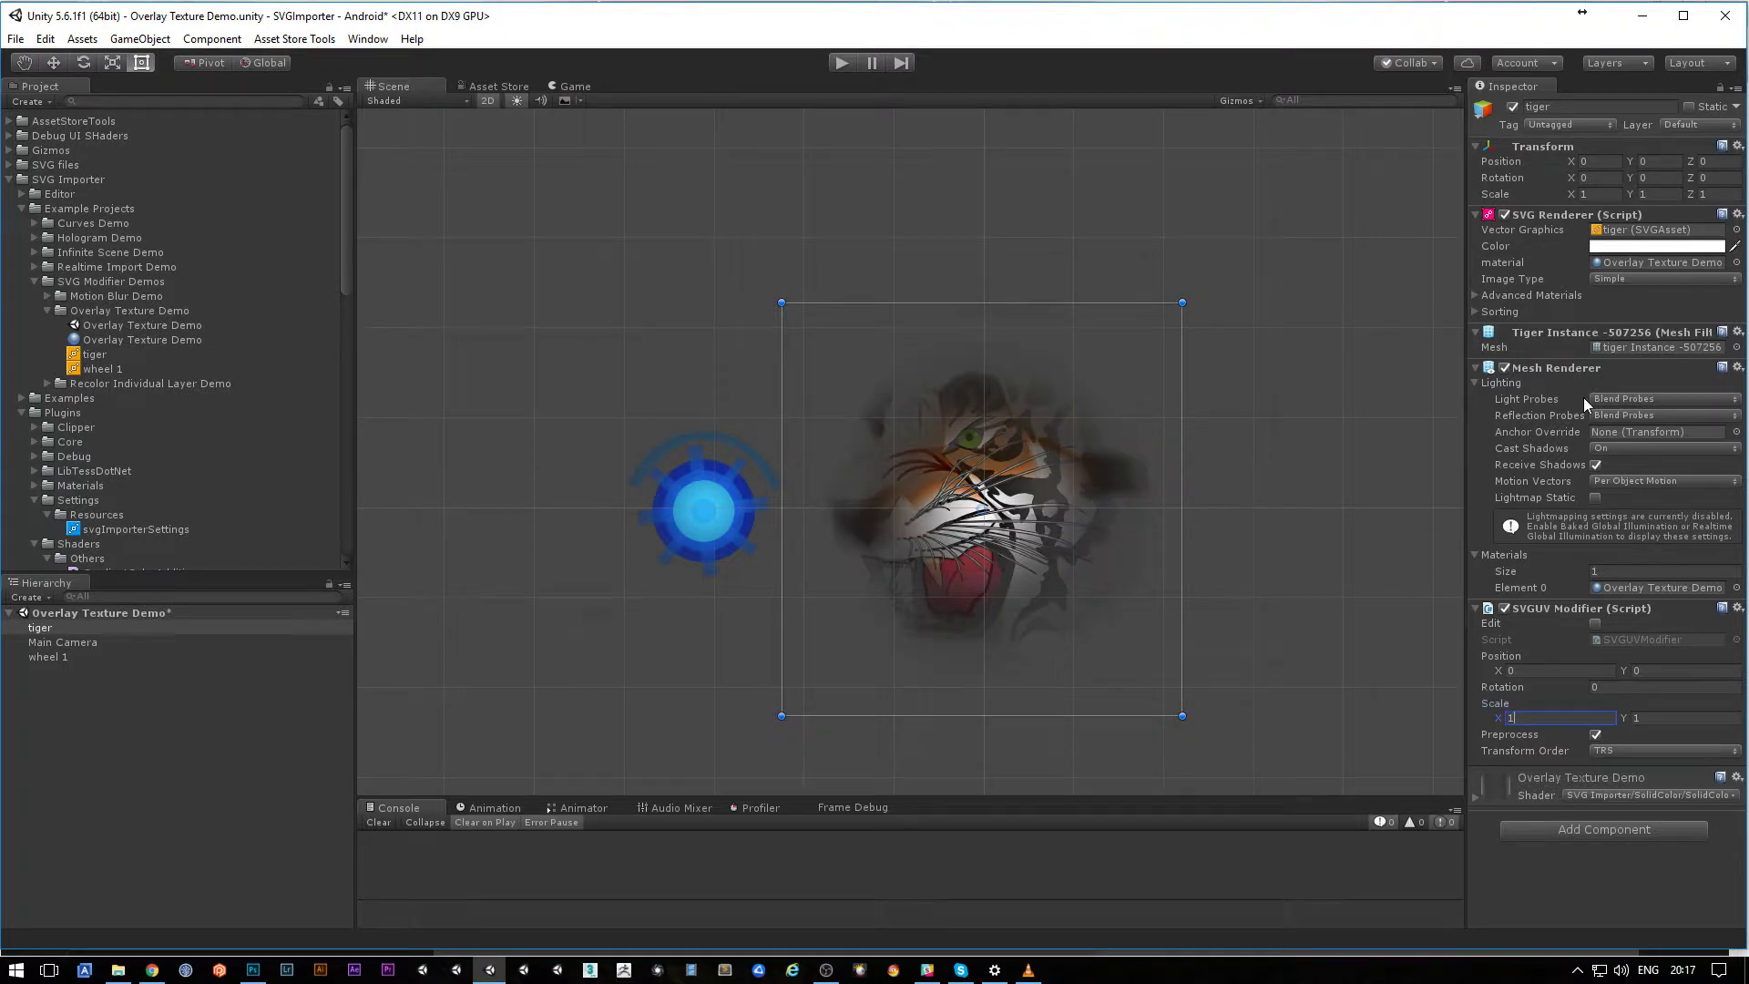
# Step: Try the 9sliceTest, CharacterOutlines (1) and icon textures on the Overlay Texture Demo material, and assign the tb texture
pyautogui.click(1596, 590)
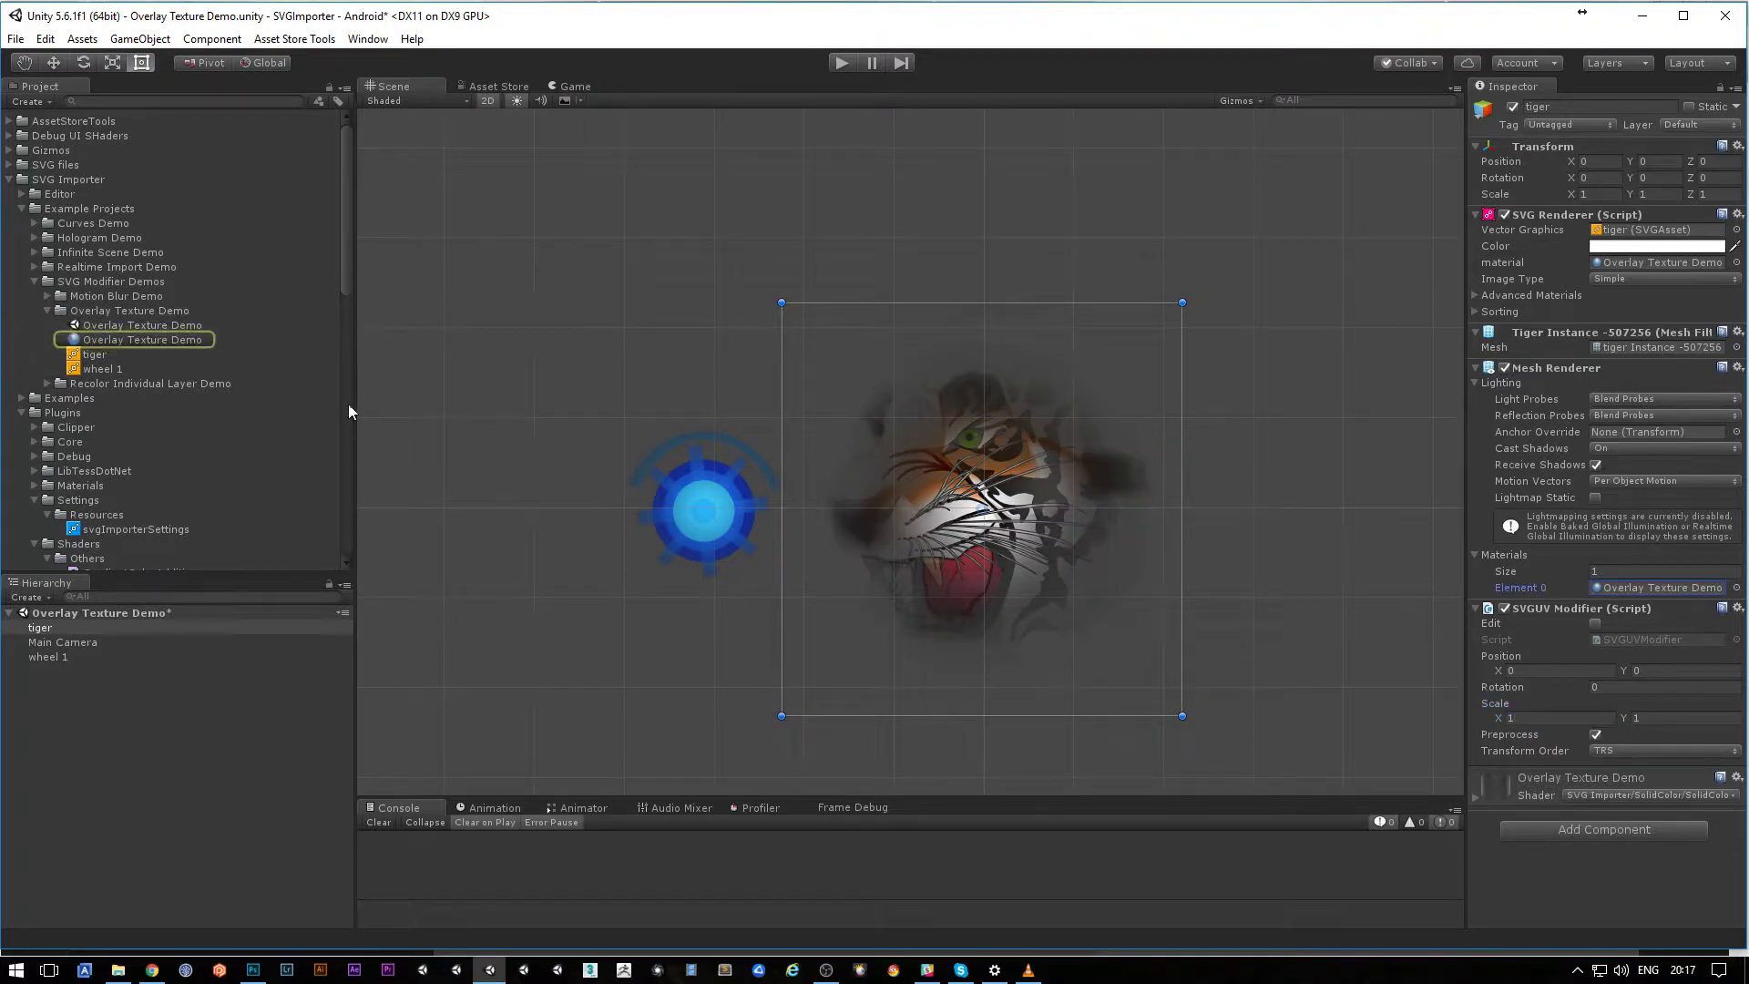
pyautogui.click(155, 340)
pyautogui.click(1725, 191)
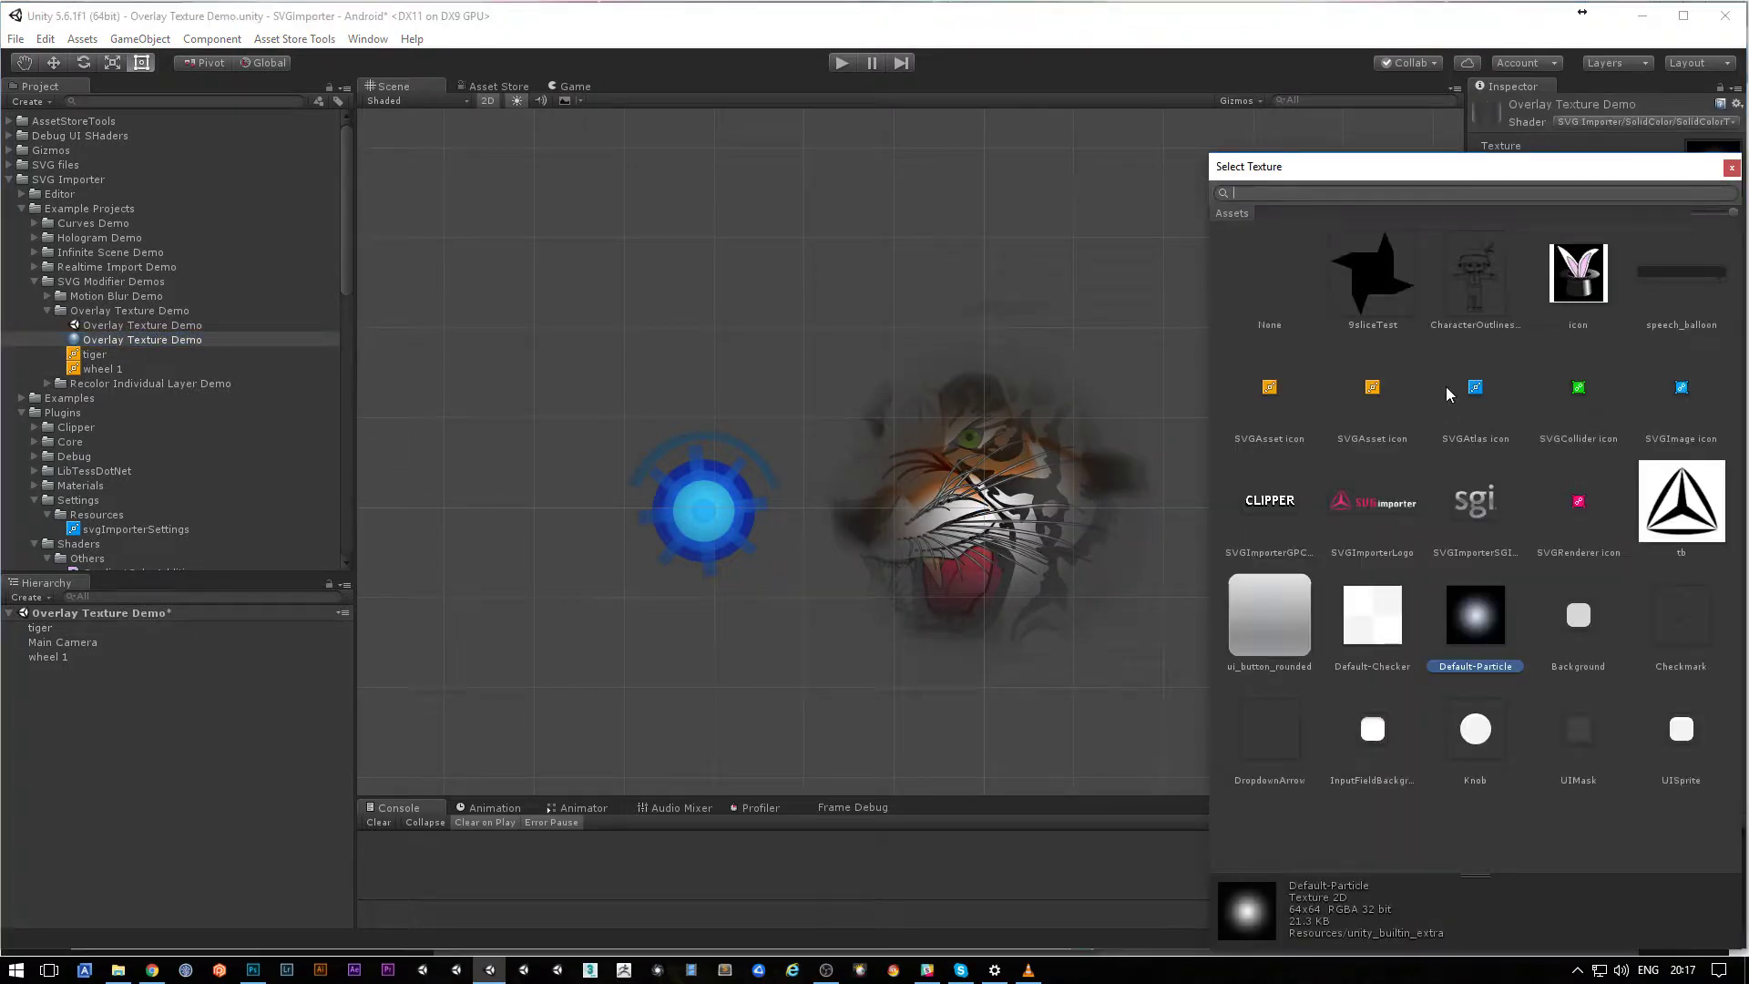
pyautogui.click(1374, 273)
pyautogui.click(1480, 277)
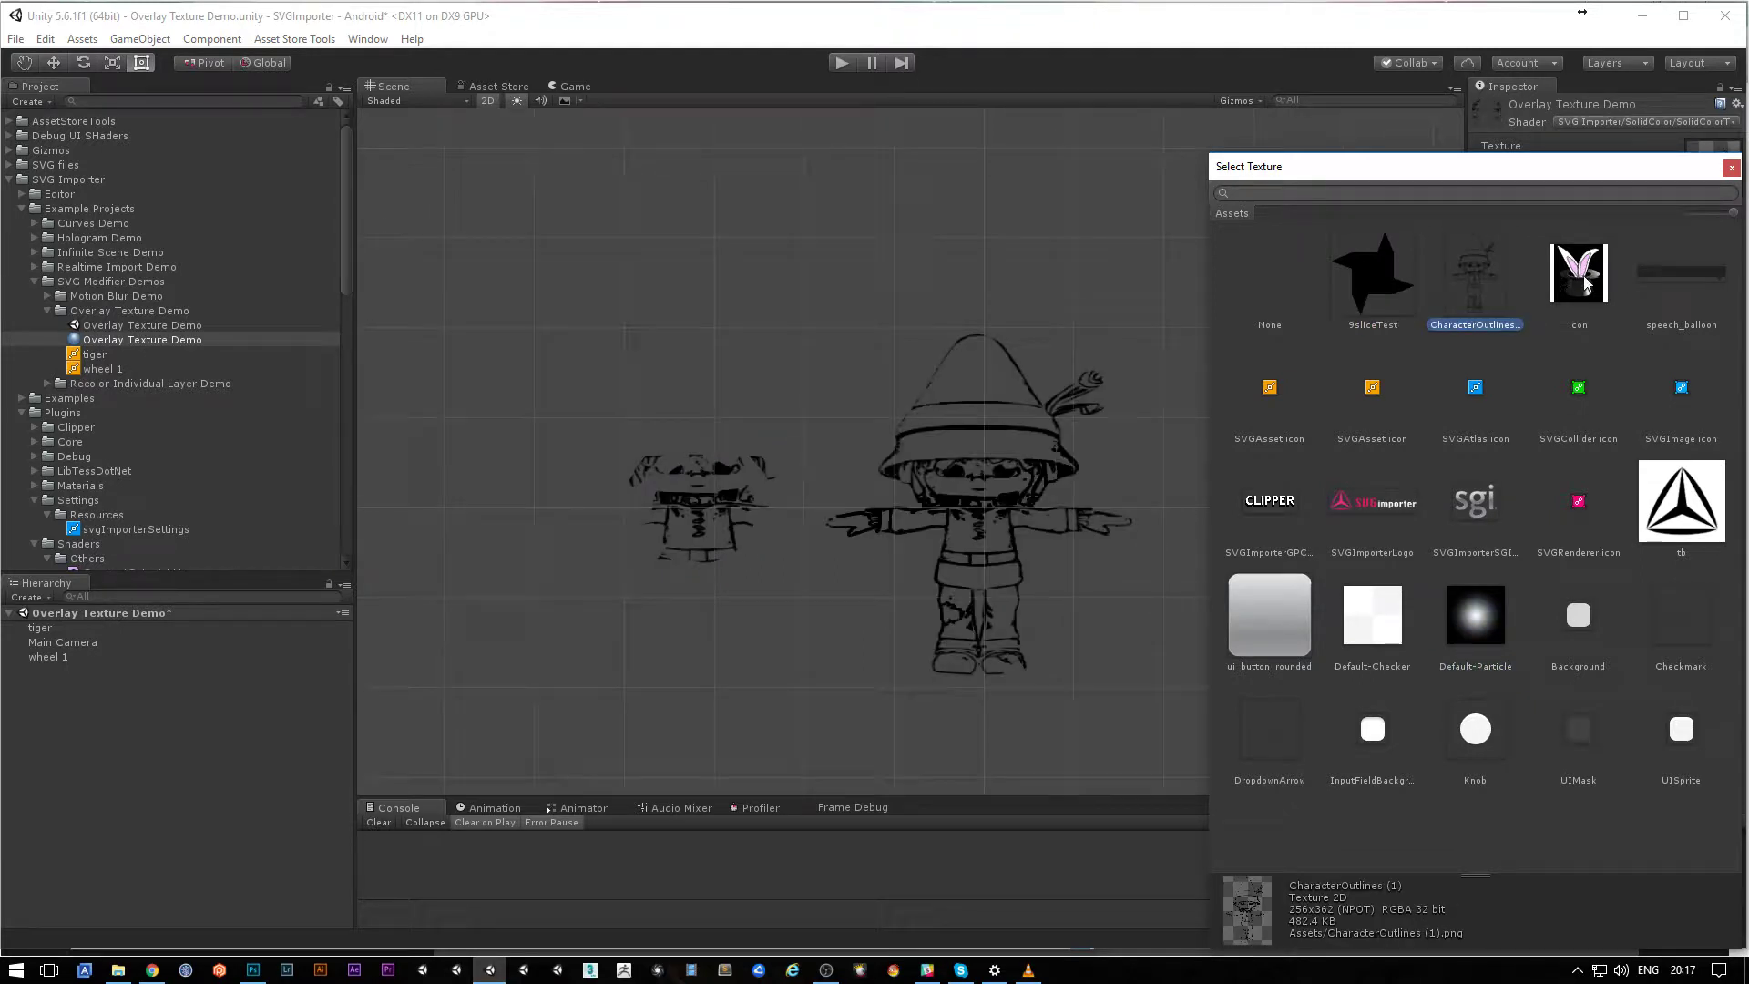
pyautogui.click(1590, 279)
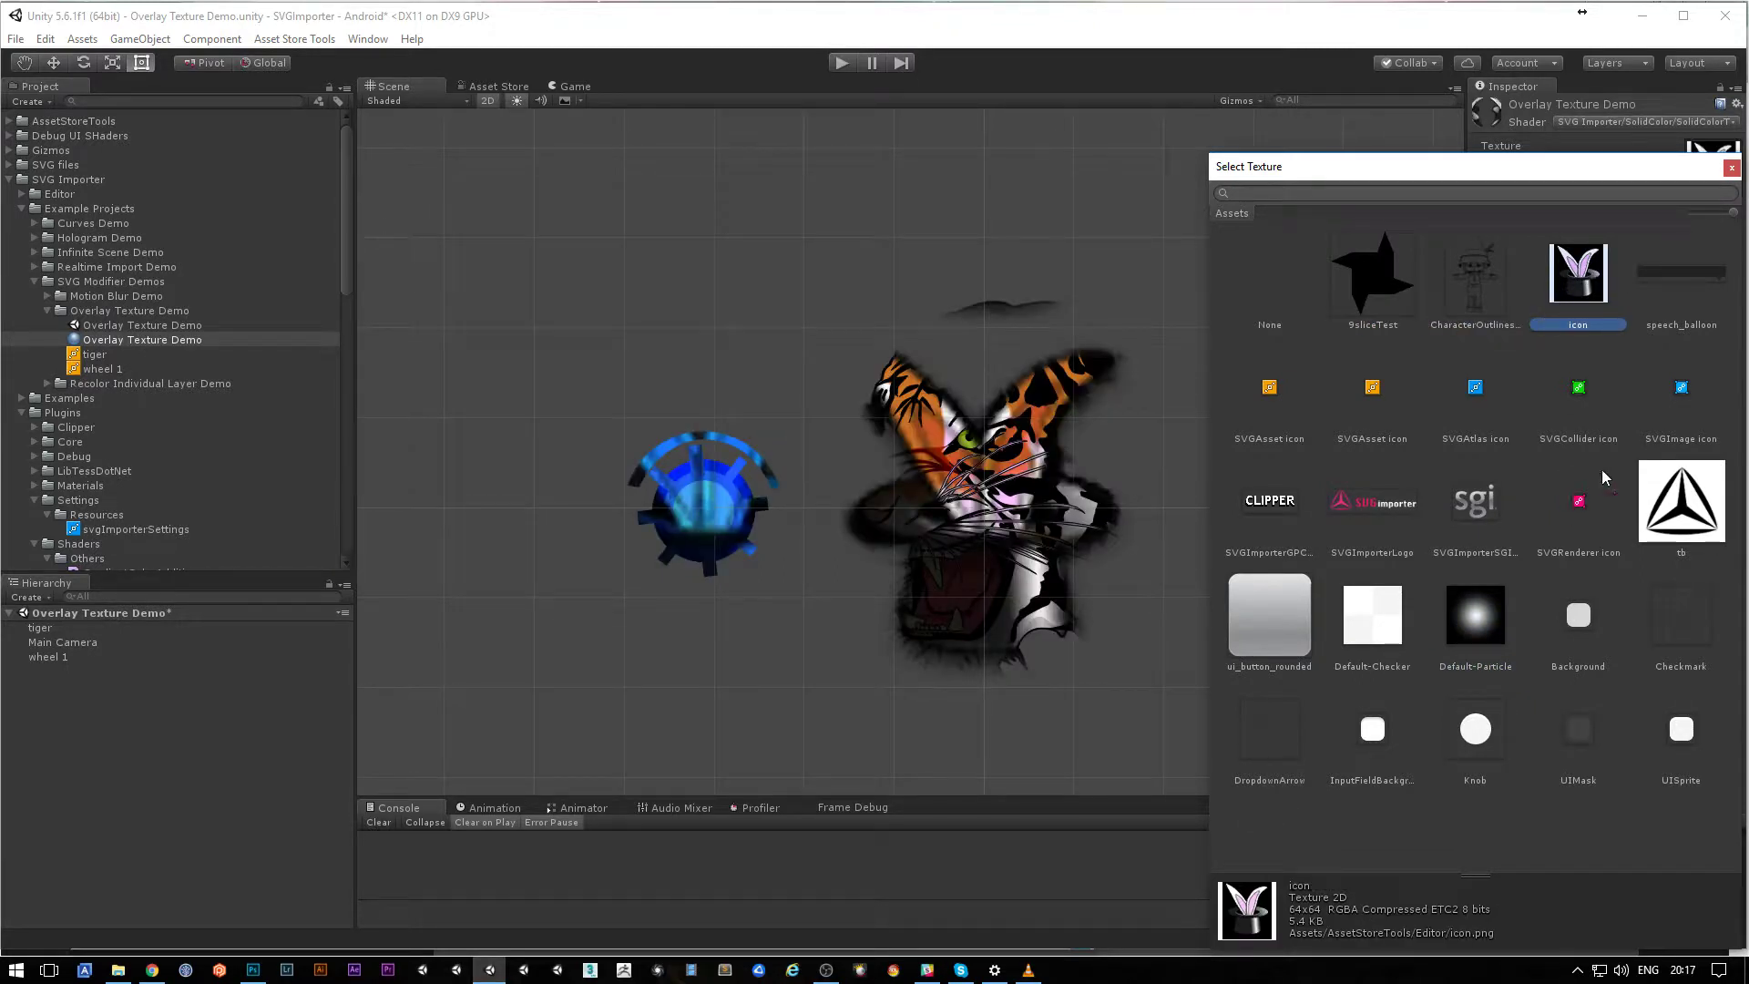
pyautogui.click(1671, 497)
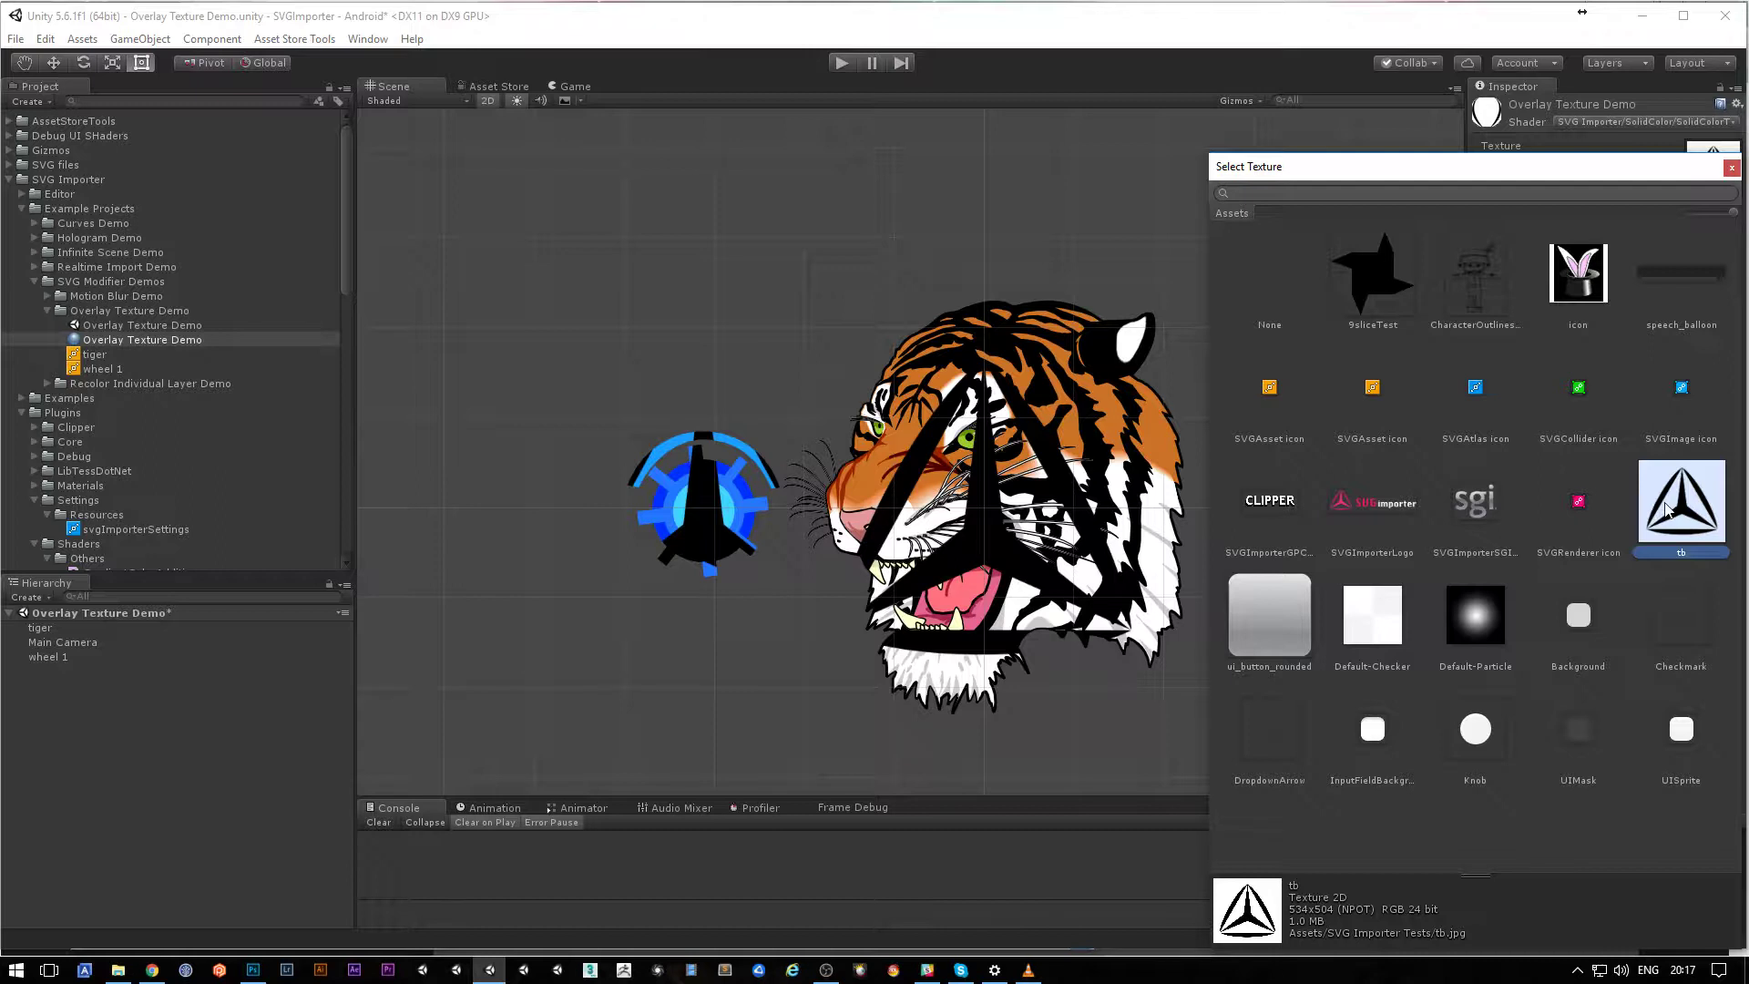
pyautogui.doubleClick(1662, 508)
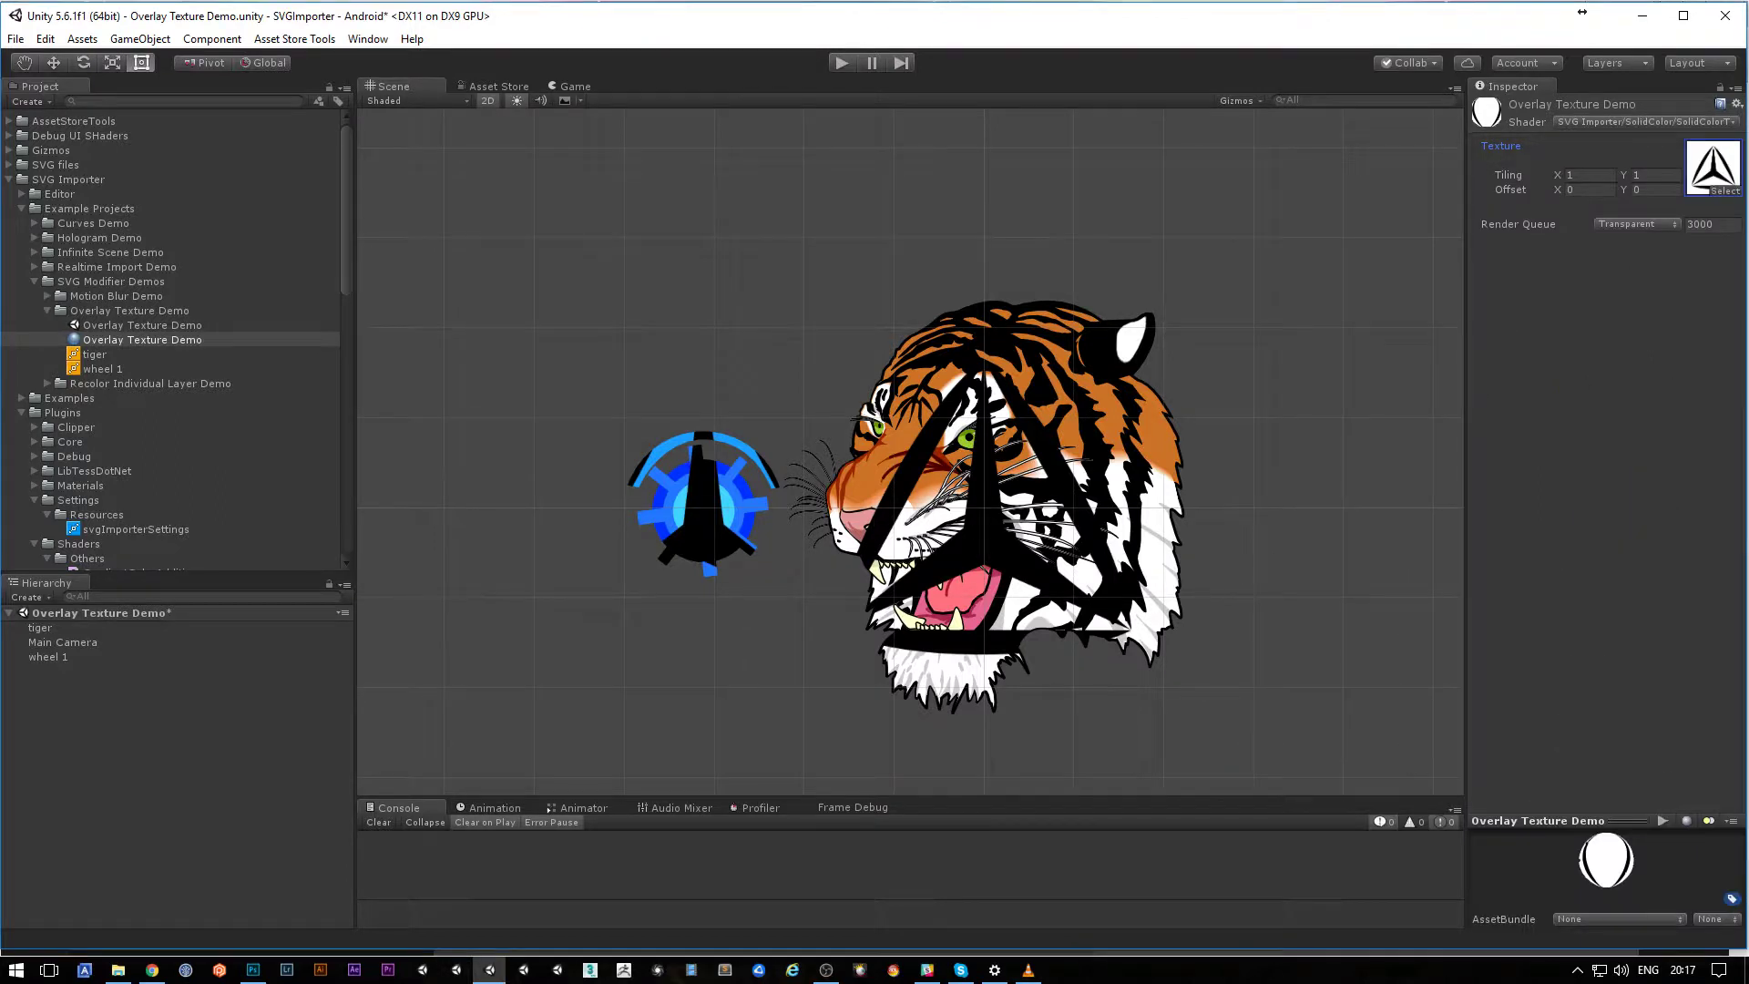
# Step: Switch the material's texture back and forth between Default-Particle and tb, ending on tb
pyautogui.click(1725, 191)
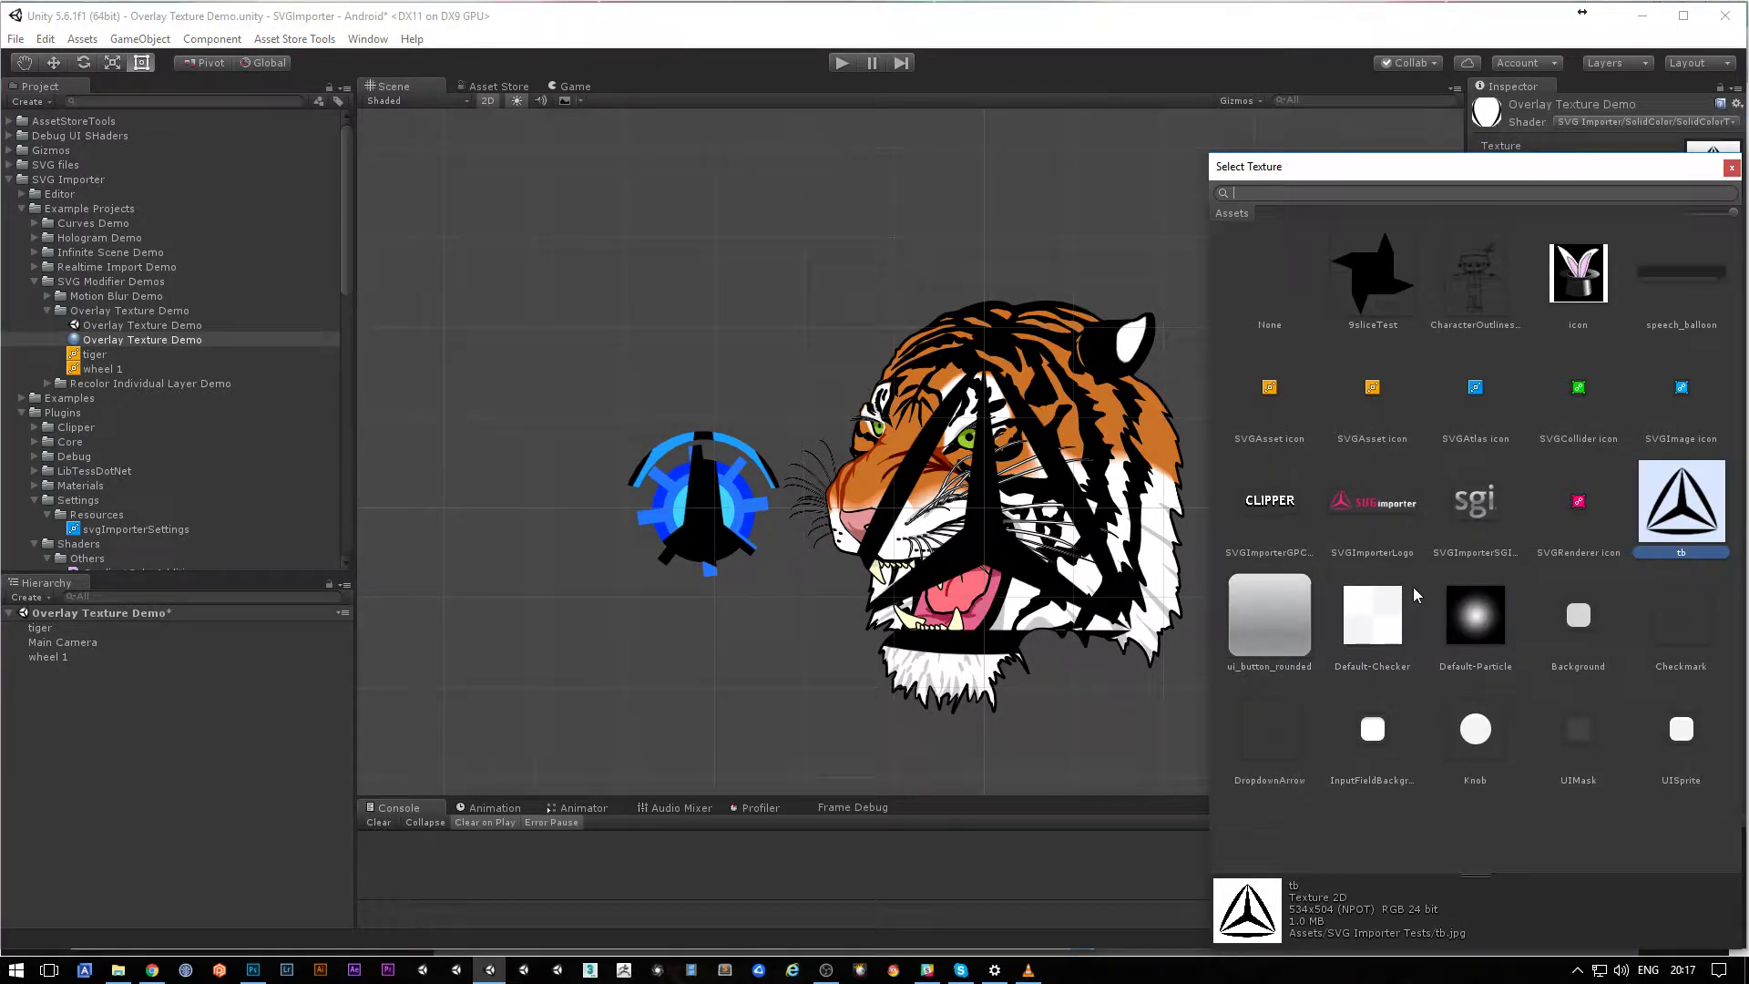
pyautogui.click(1485, 624)
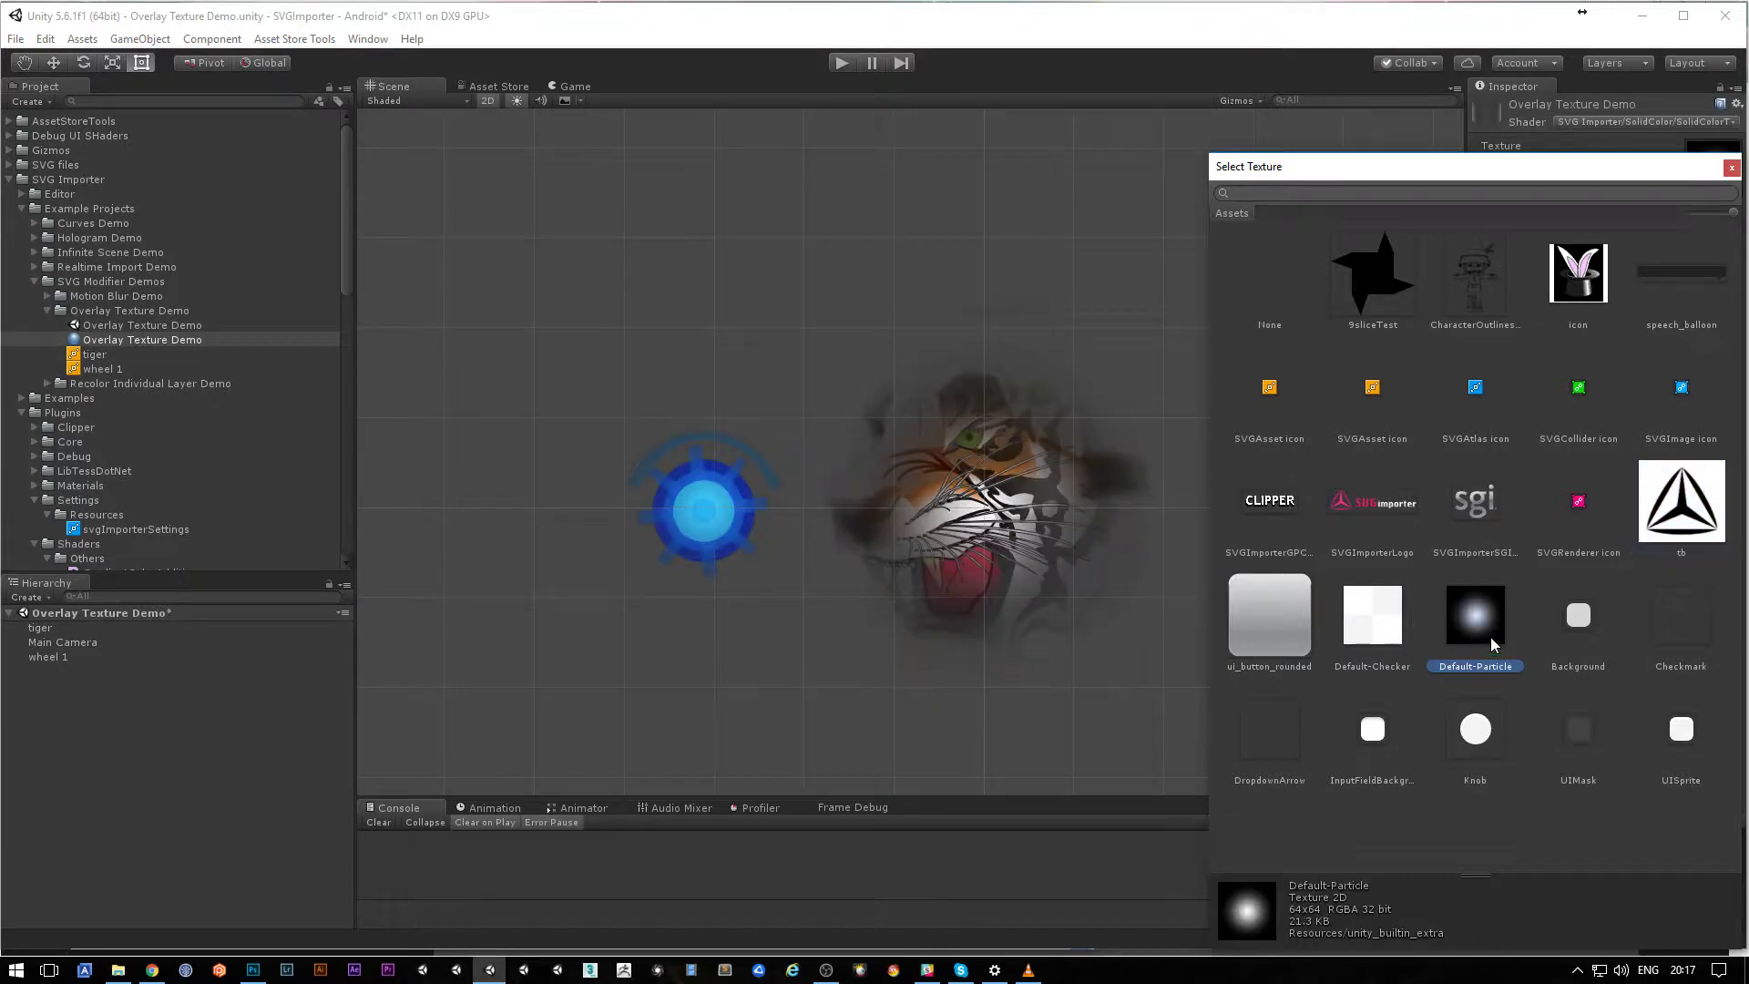
pyautogui.doubleClick(1651, 499)
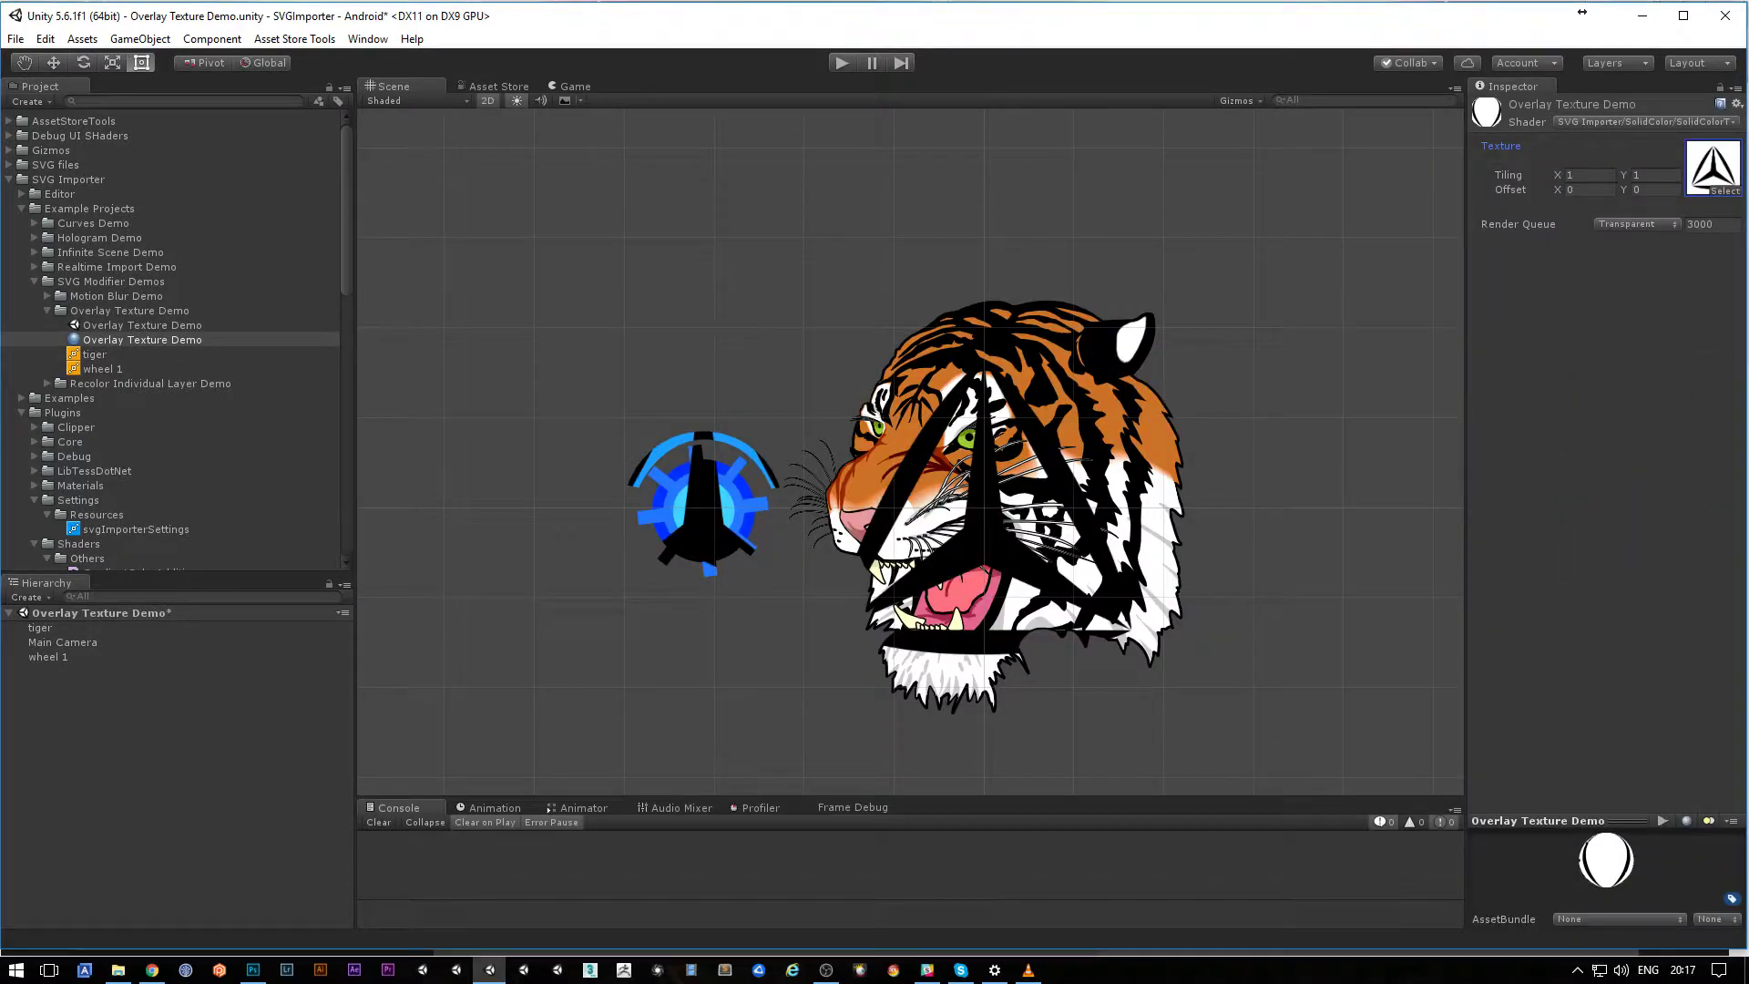
pyautogui.click(1722, 193)
pyautogui.click(1468, 628)
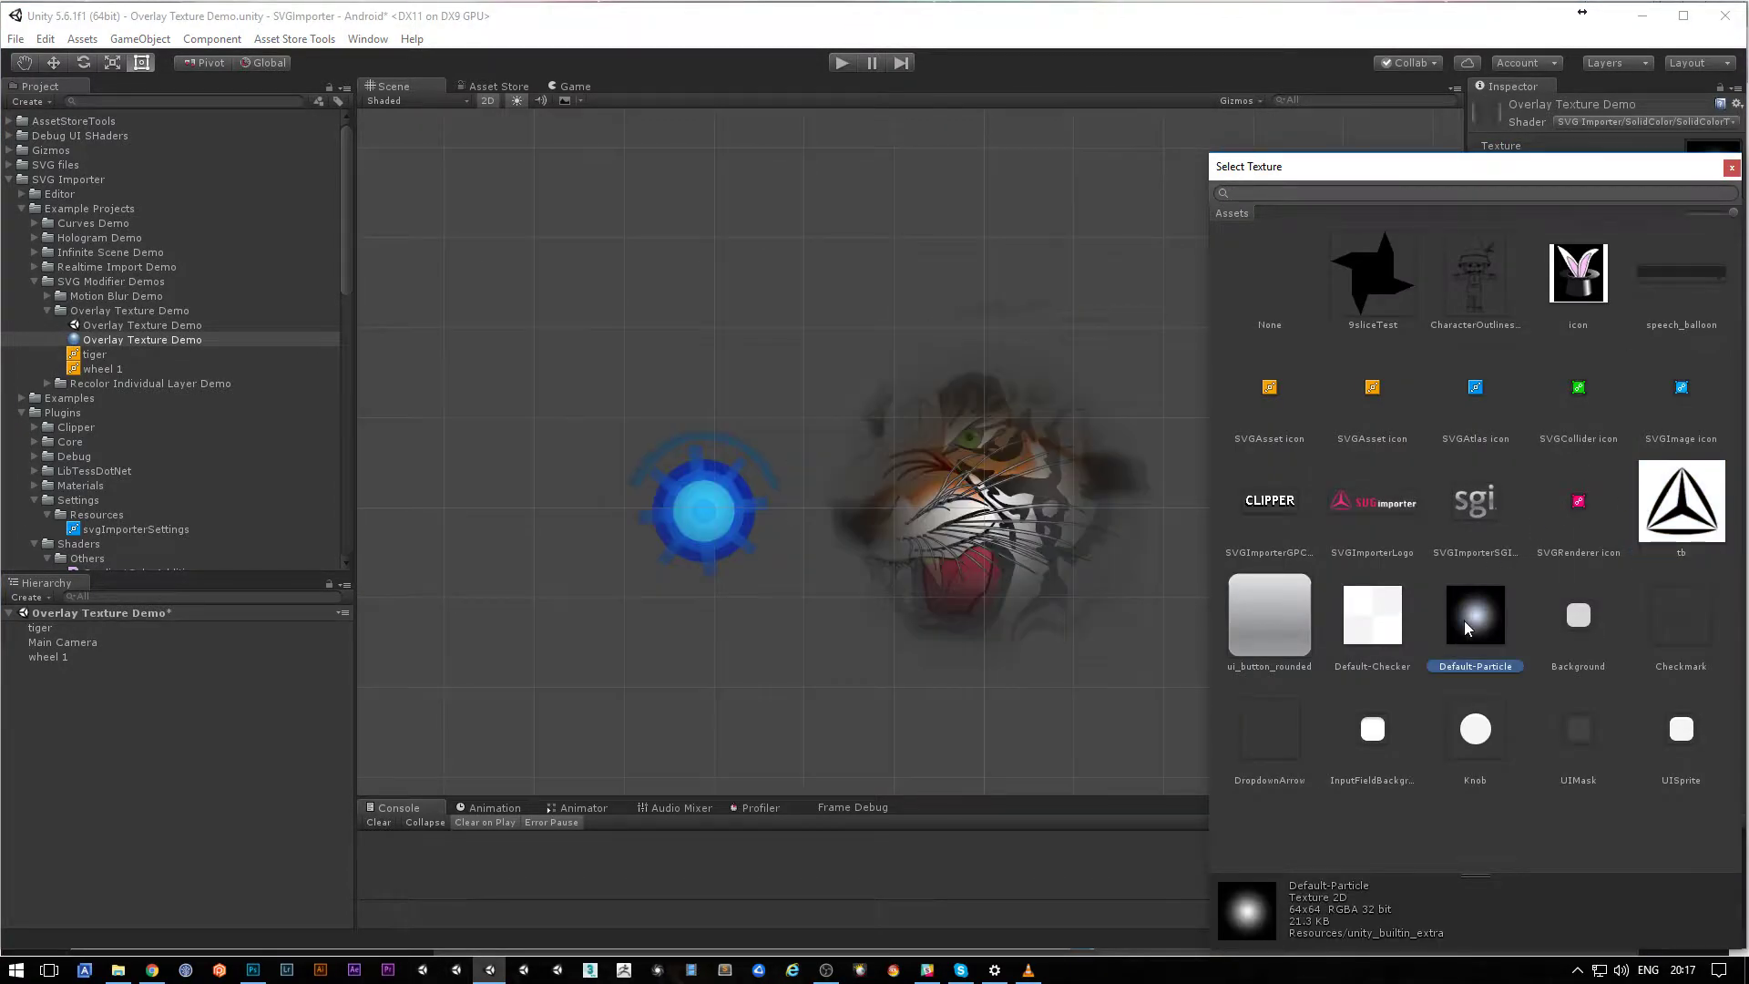
pyautogui.doubleClick(1469, 628)
pyautogui.click(1726, 194)
pyautogui.doubleClick(1676, 503)
# Step: Set the material's texture to None, reassign tb, and restore the Default-Particle texture
pyautogui.click(1722, 191)
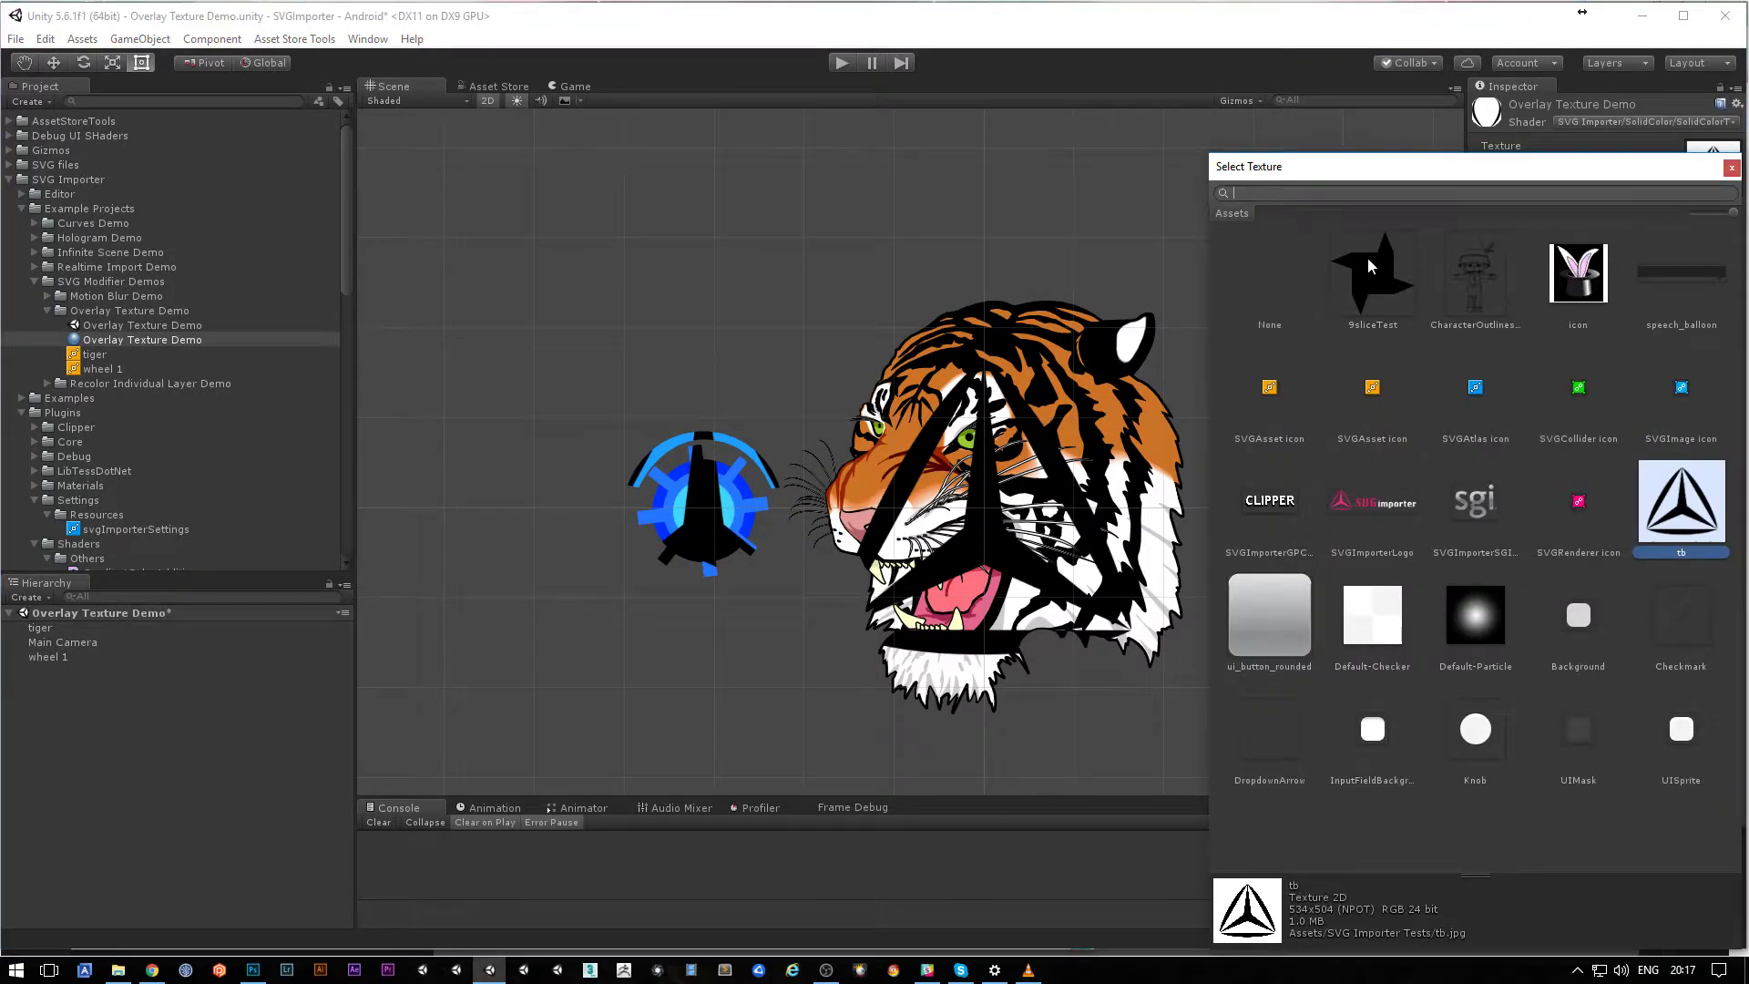
pyautogui.doubleClick(1265, 264)
pyautogui.click(1724, 192)
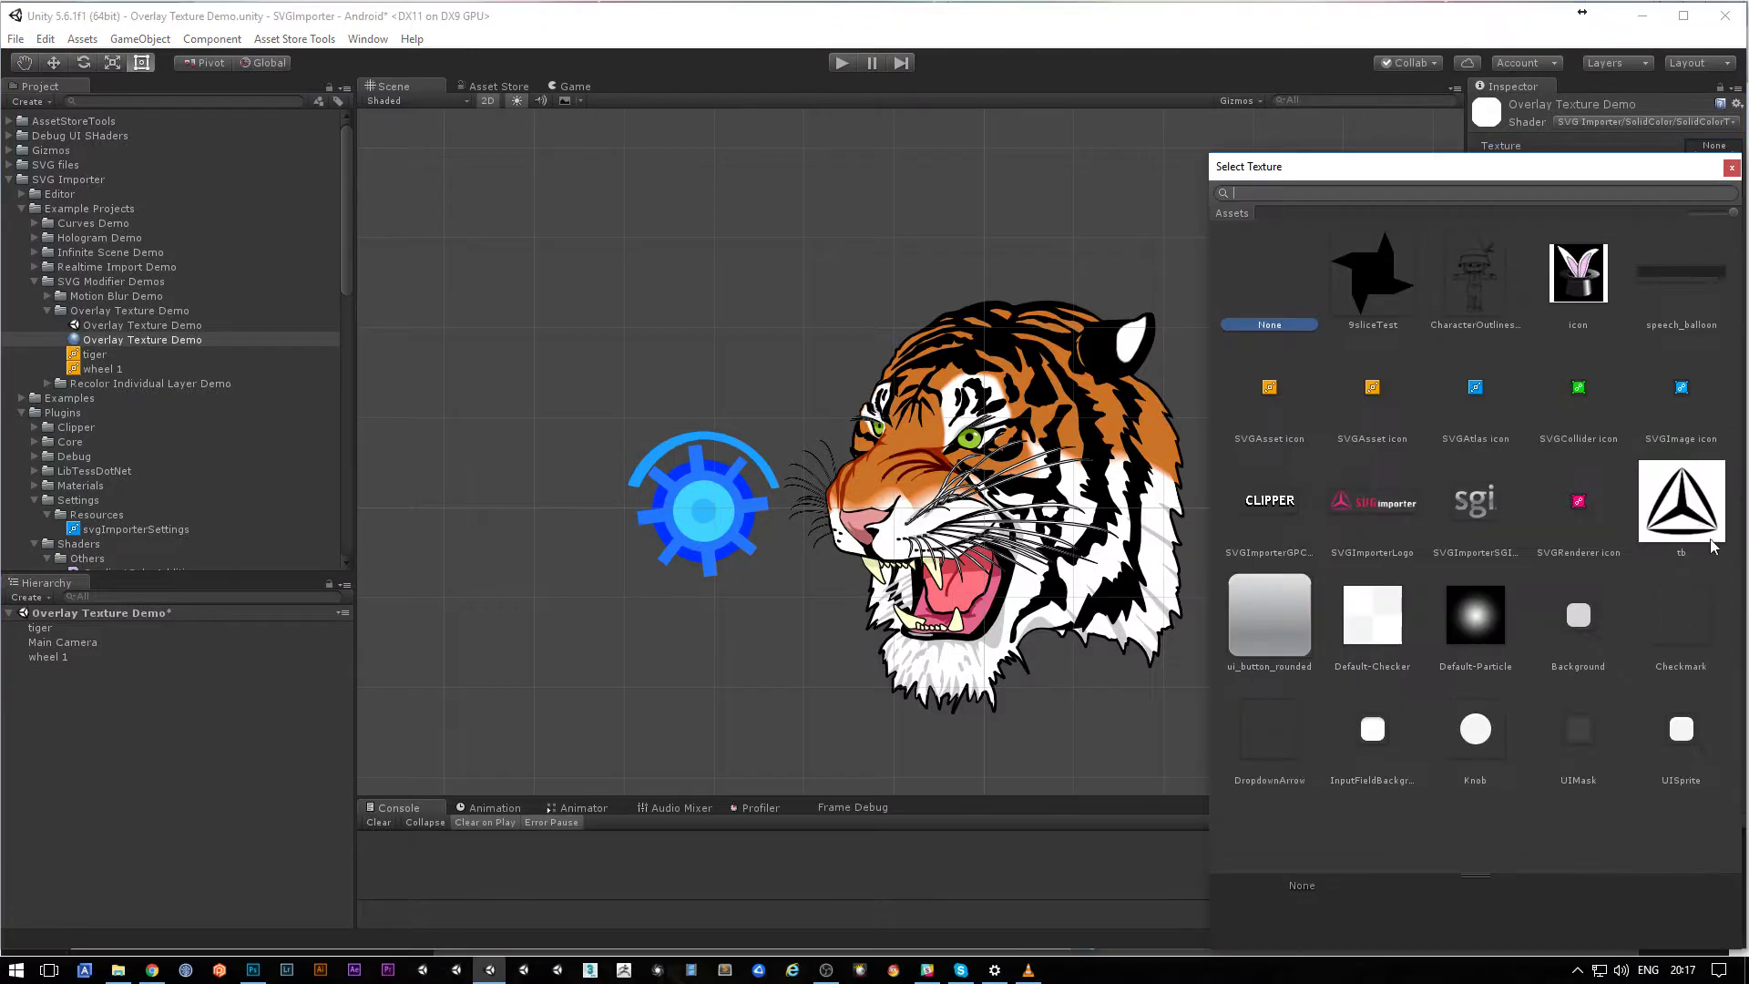
pyautogui.doubleClick(1679, 501)
pyautogui.click(1718, 193)
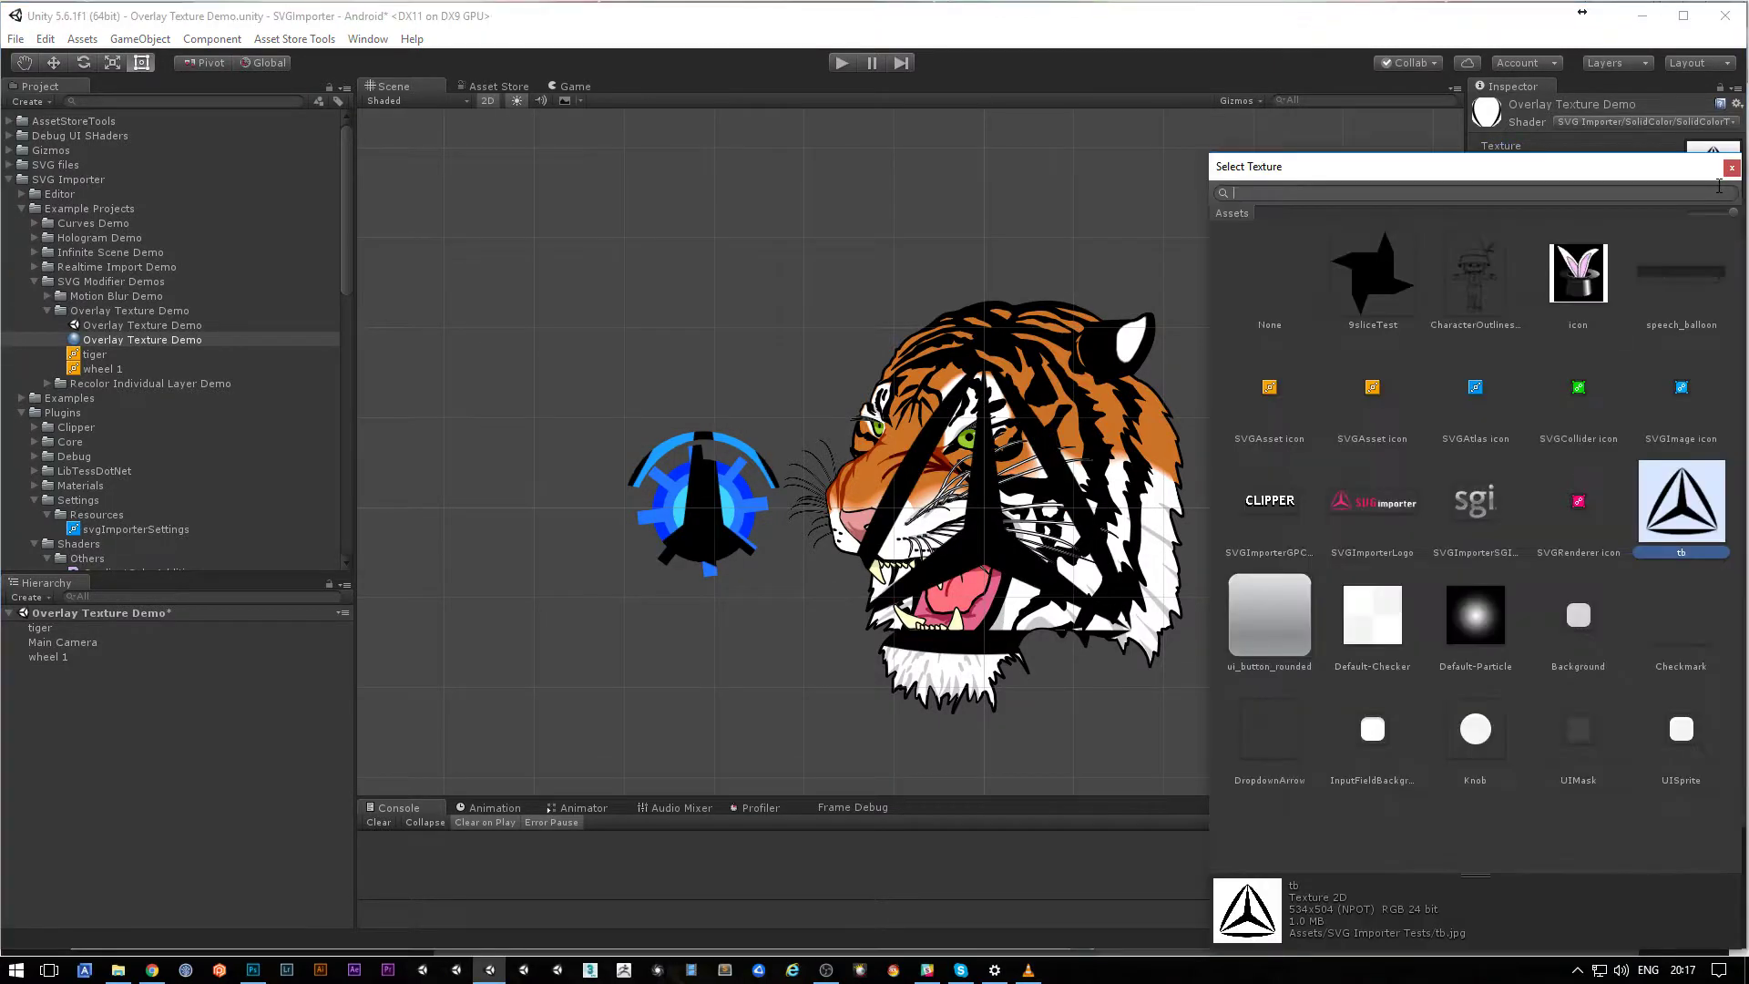
pyautogui.doubleClick(1467, 616)
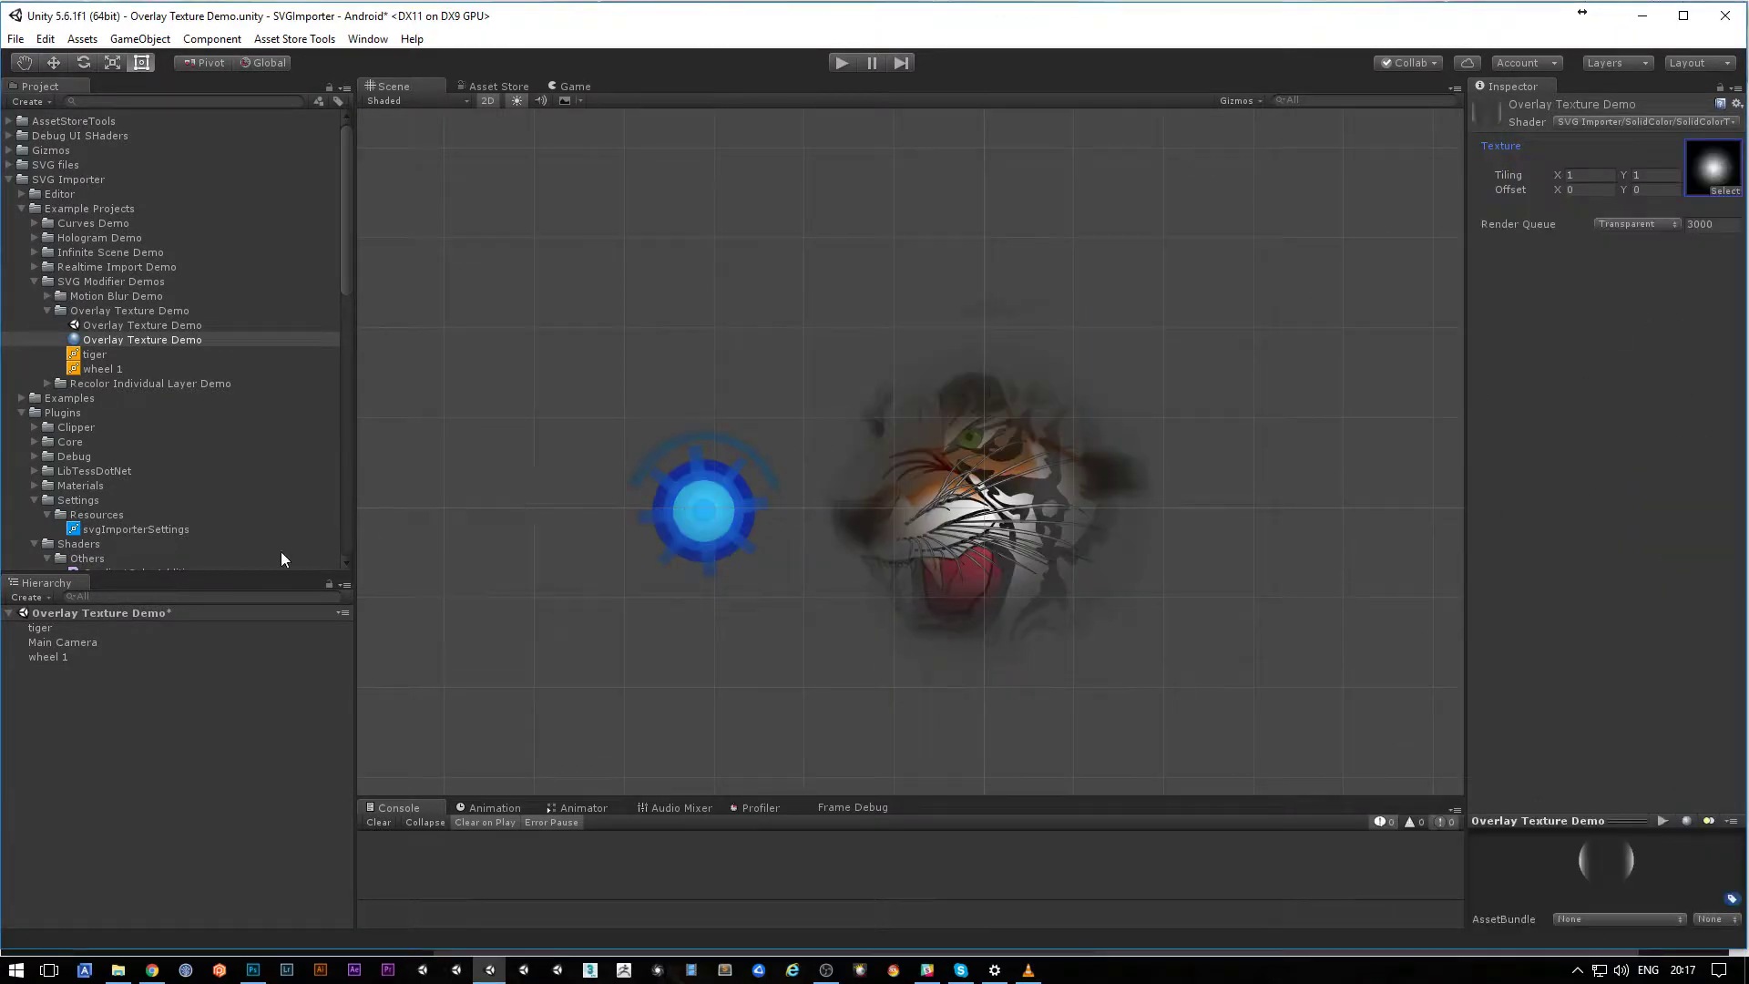
# Step: Open the Recolor Individual Layer Demo scene from the SVG Modifier Demos folder without saving the Overlay Texture Demo scene
pyautogui.click(116, 311)
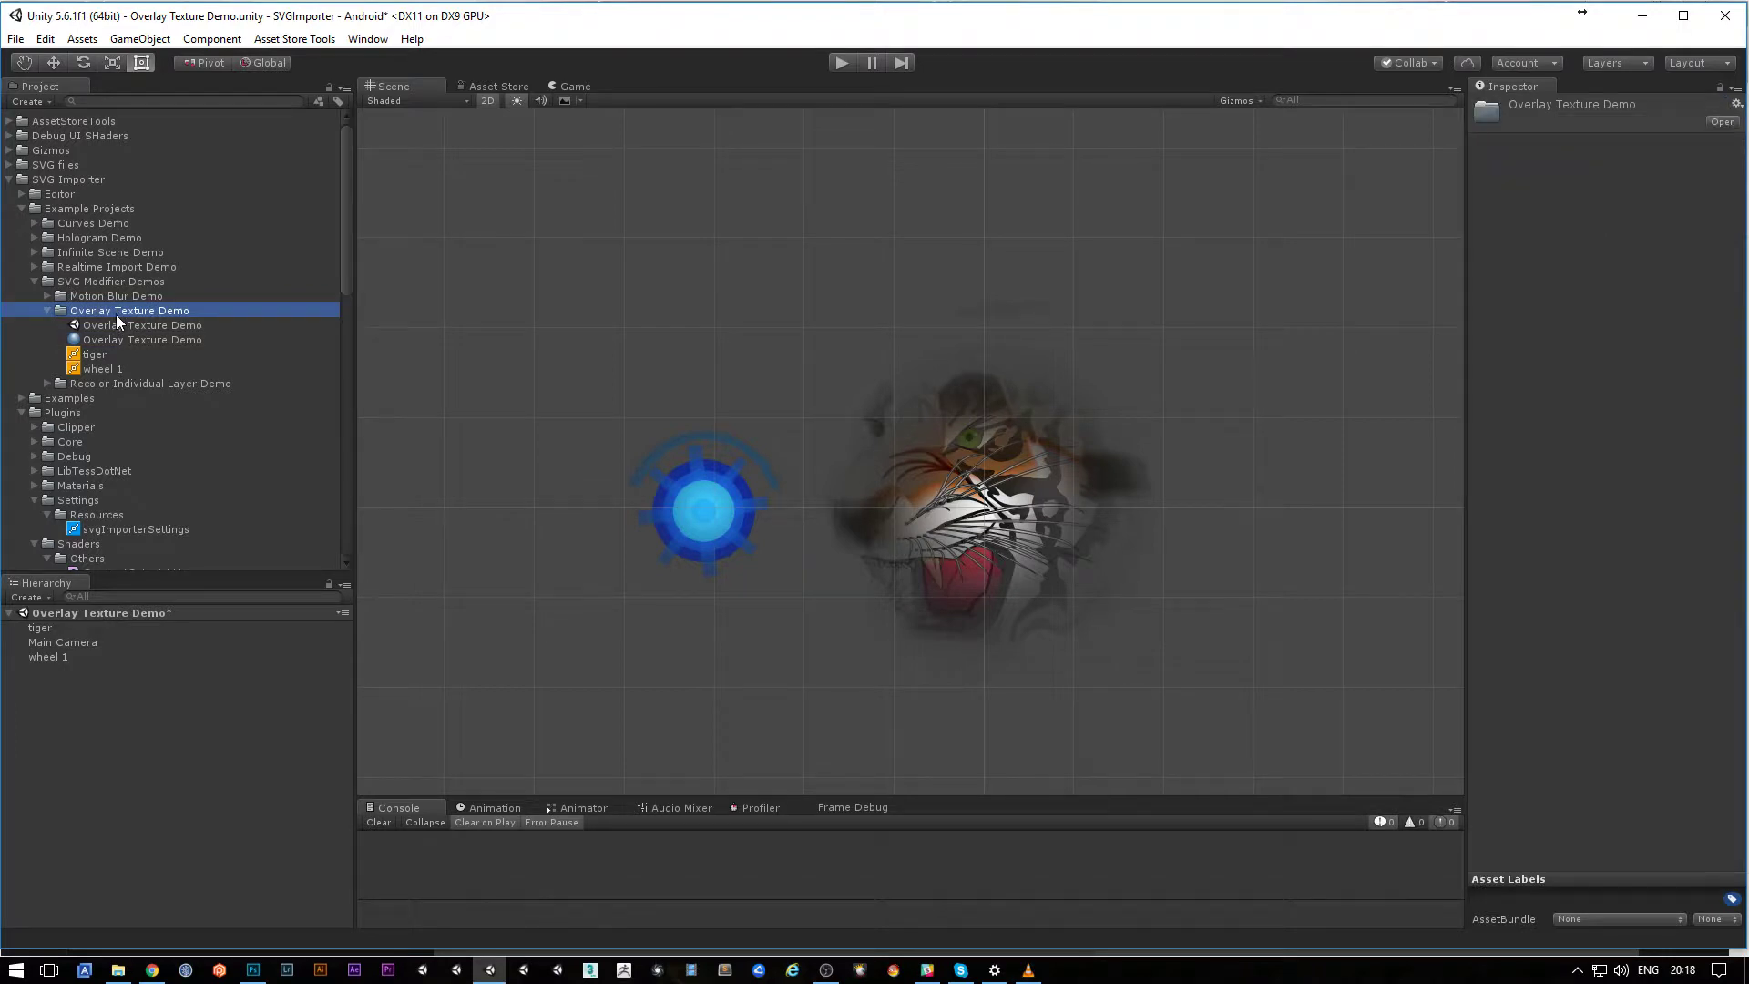
pyautogui.press('Left')
pyautogui.press('Down')
pyautogui.press('Right')
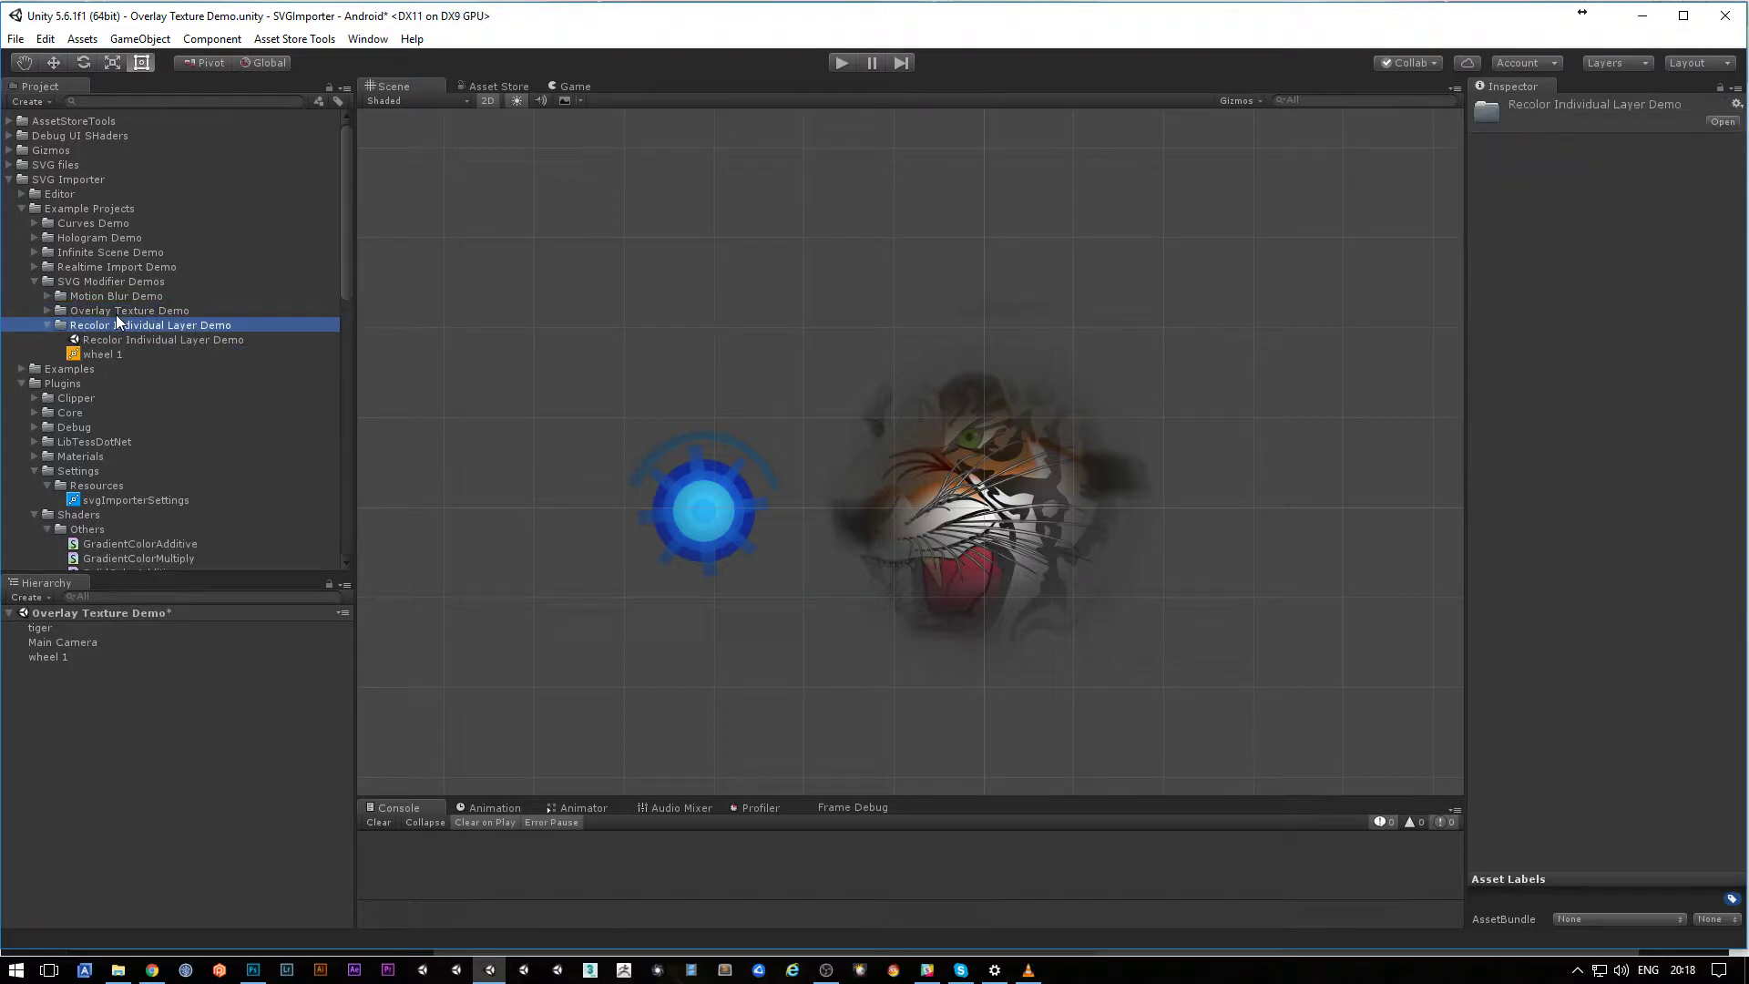
pyautogui.doubleClick(166, 339)
pyautogui.click(924, 532)
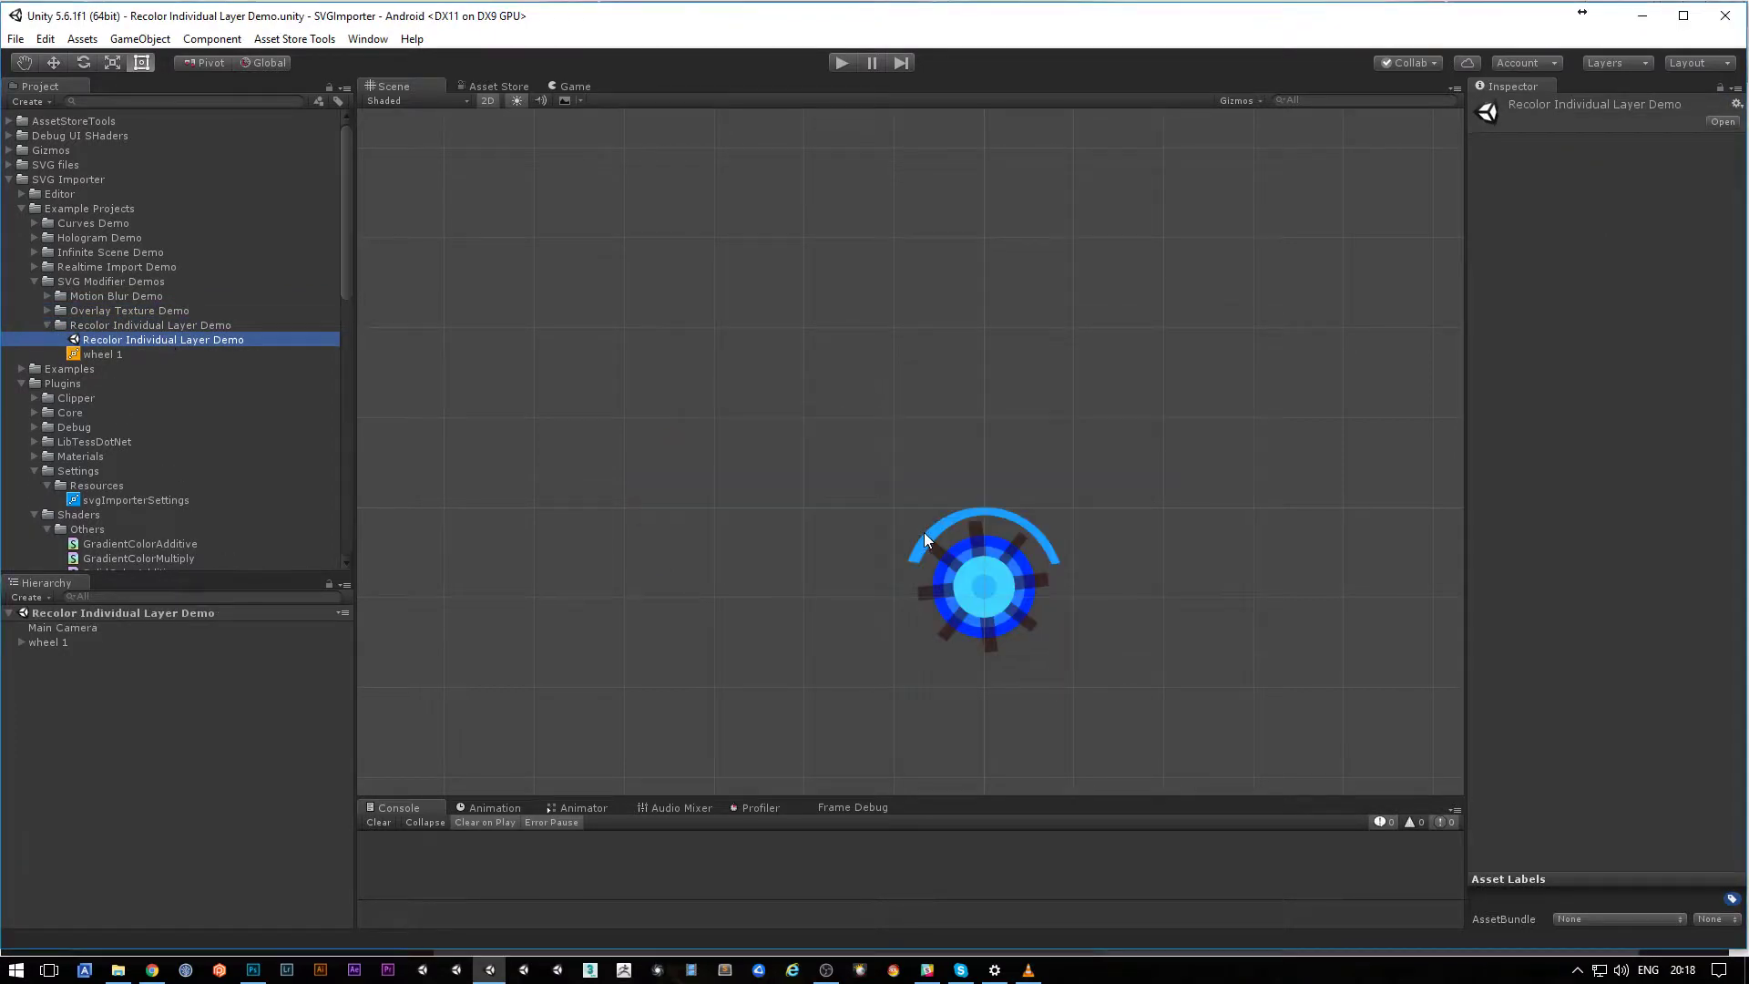
# Step: Frame the wheel 1 graphic in the scene and select it to review its SVG Color Modifier
pyautogui.click(979, 552)
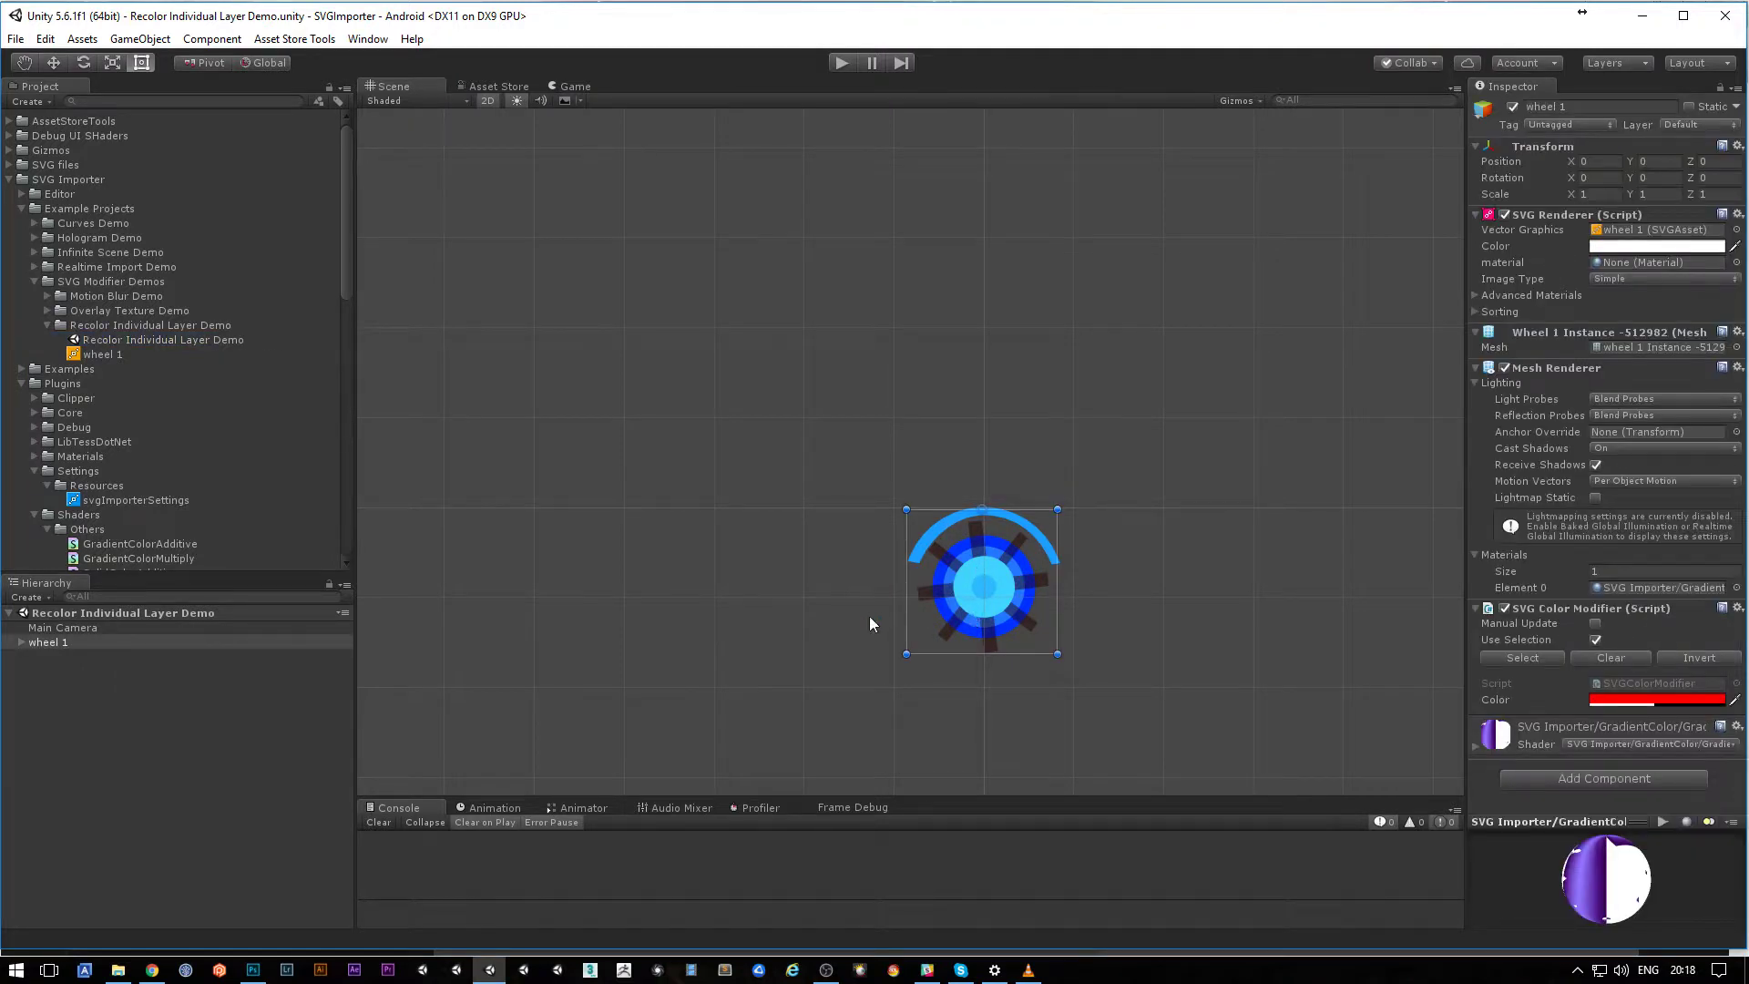
pyautogui.press('f')
pyautogui.click(577, 421)
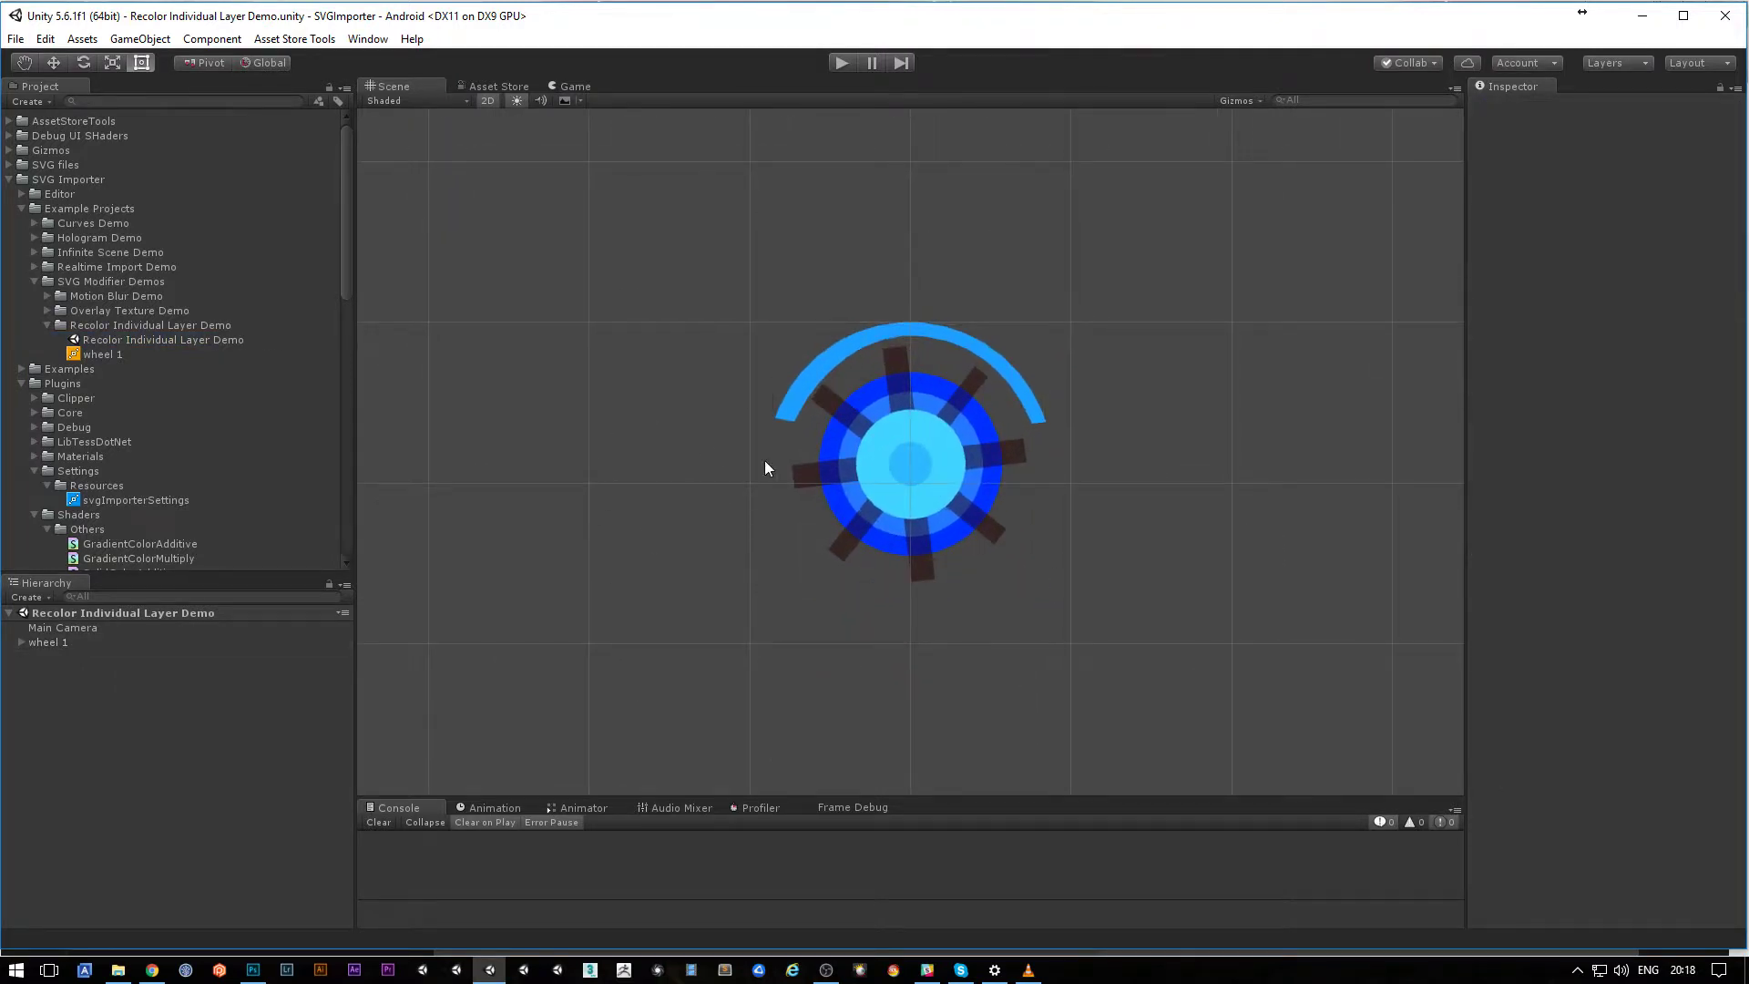
pyautogui.click(945, 487)
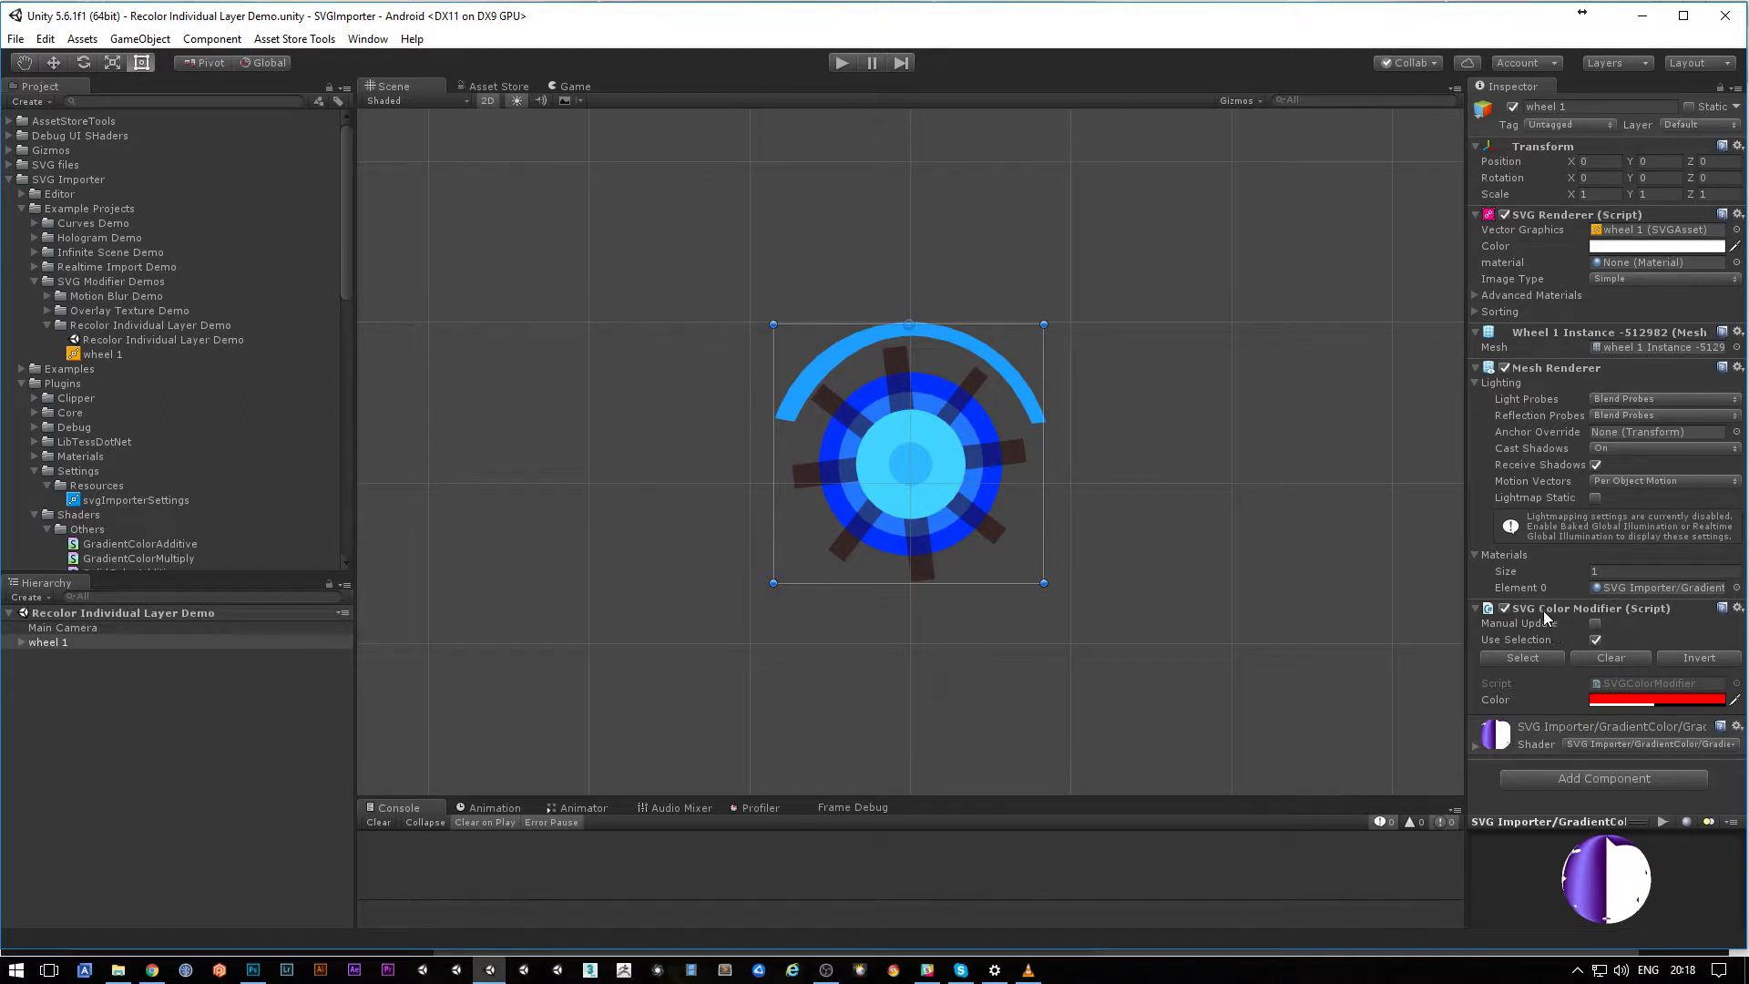
# Step: Open the SVG Color Modifier's script in Visual Studio and close the Output window
pyautogui.click(1738, 608)
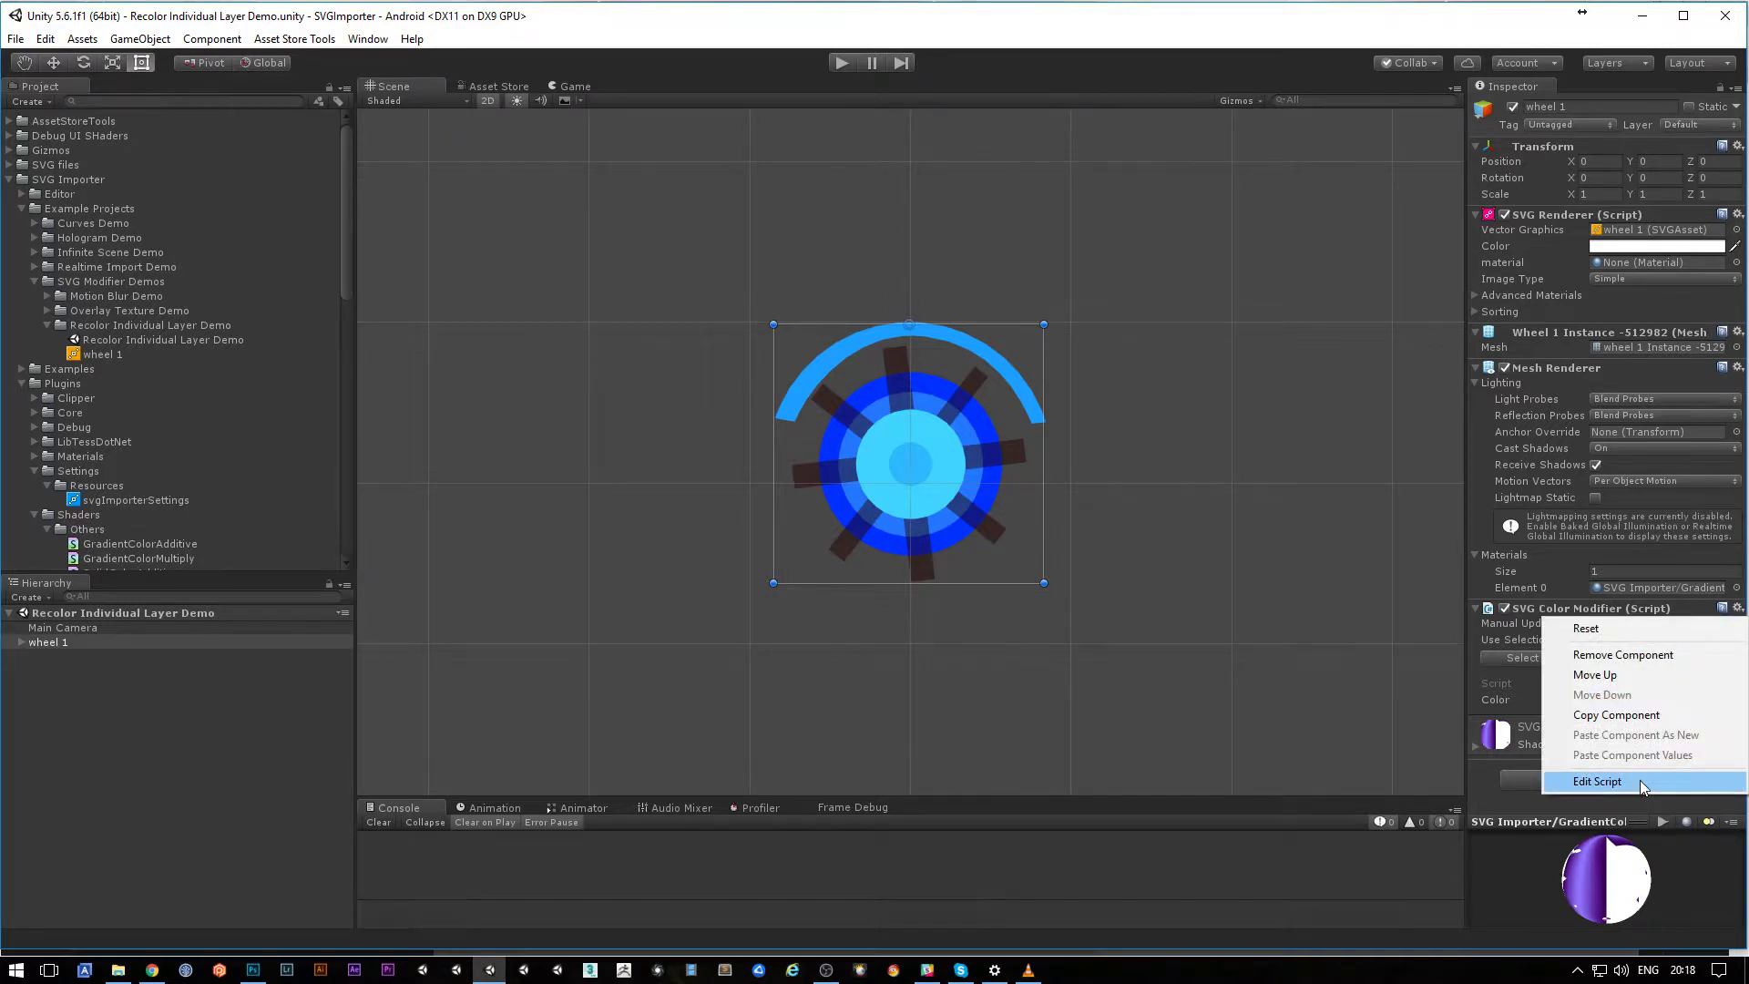
pyautogui.click(1597, 782)
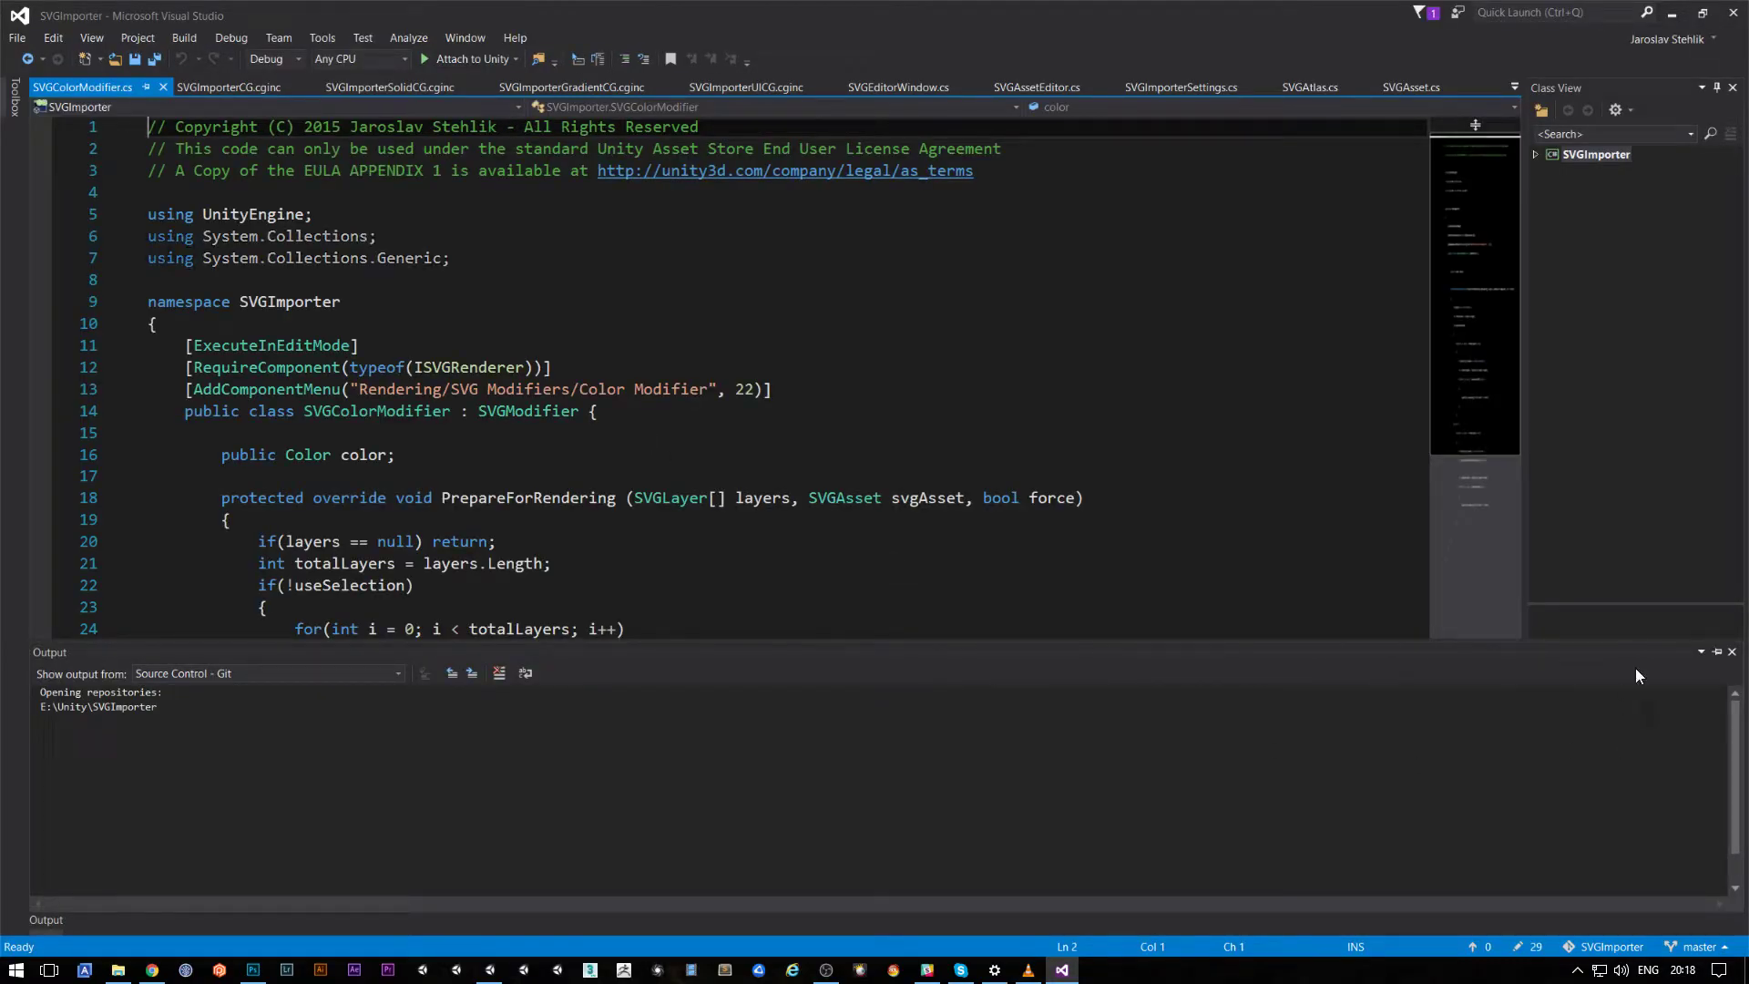
pyautogui.click(1732, 652)
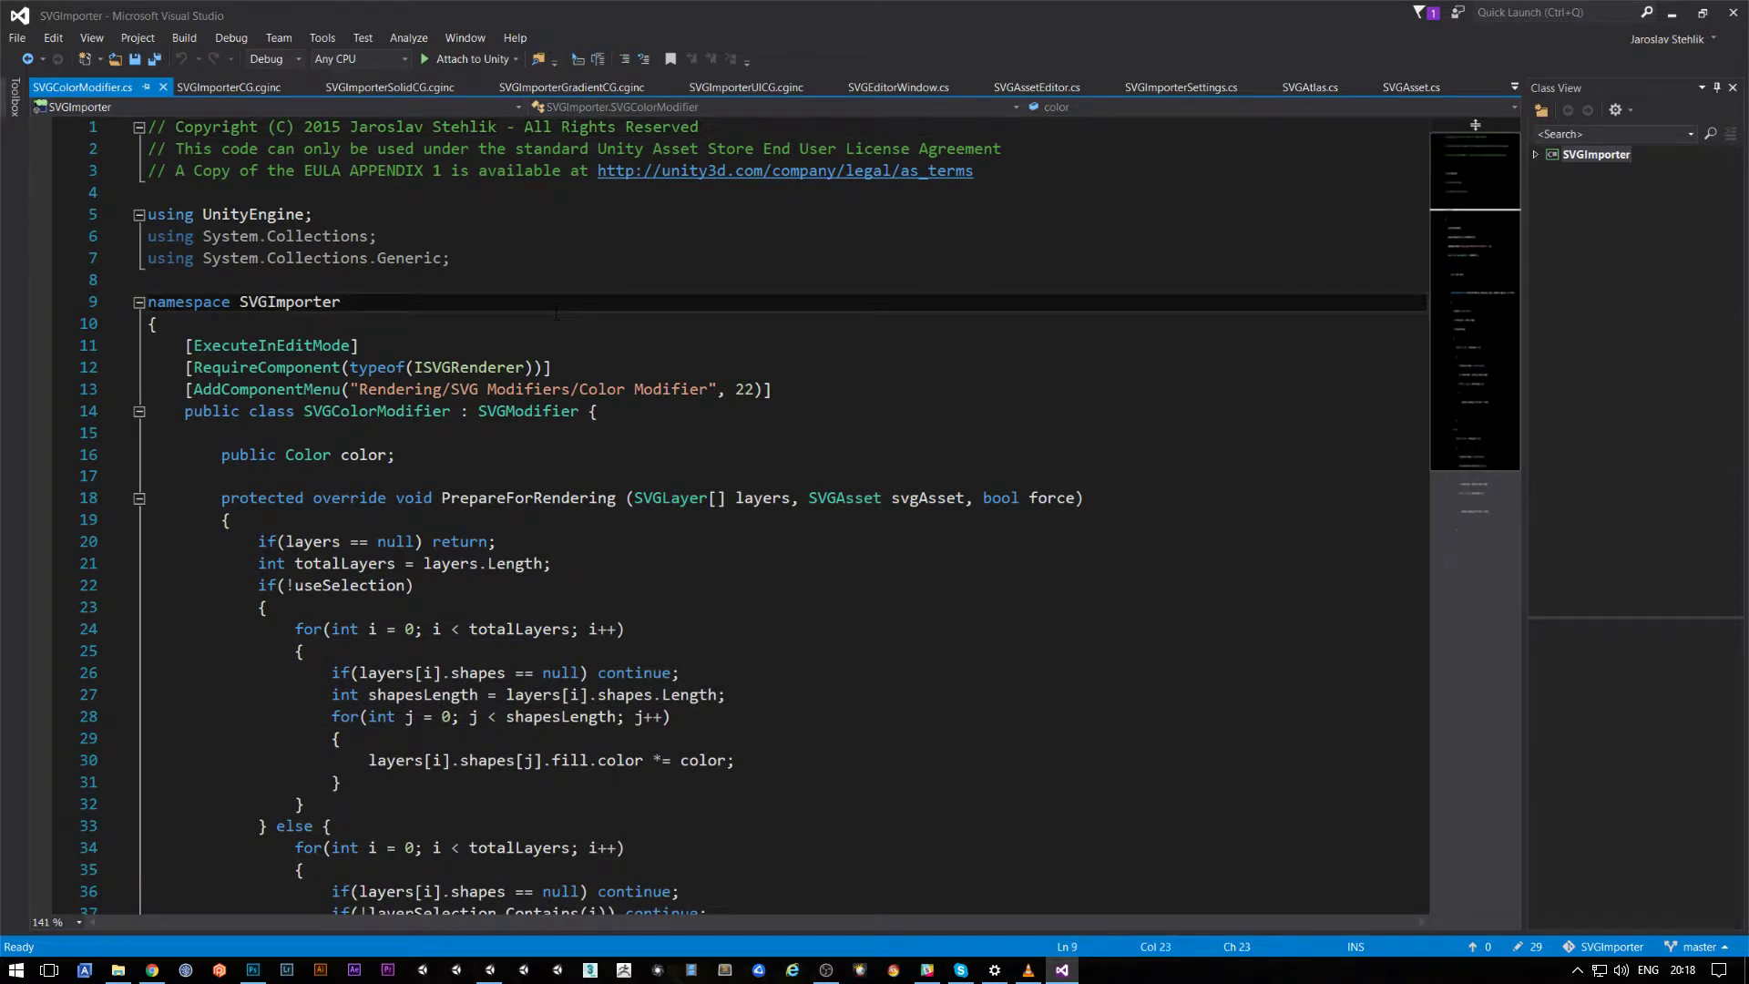
# Step: Examine the SVGColorModifier code, including its SVGImporter namespace, public color field and SVGModifier base class
pyautogui.click(477, 346)
pyautogui.click(277, 301)
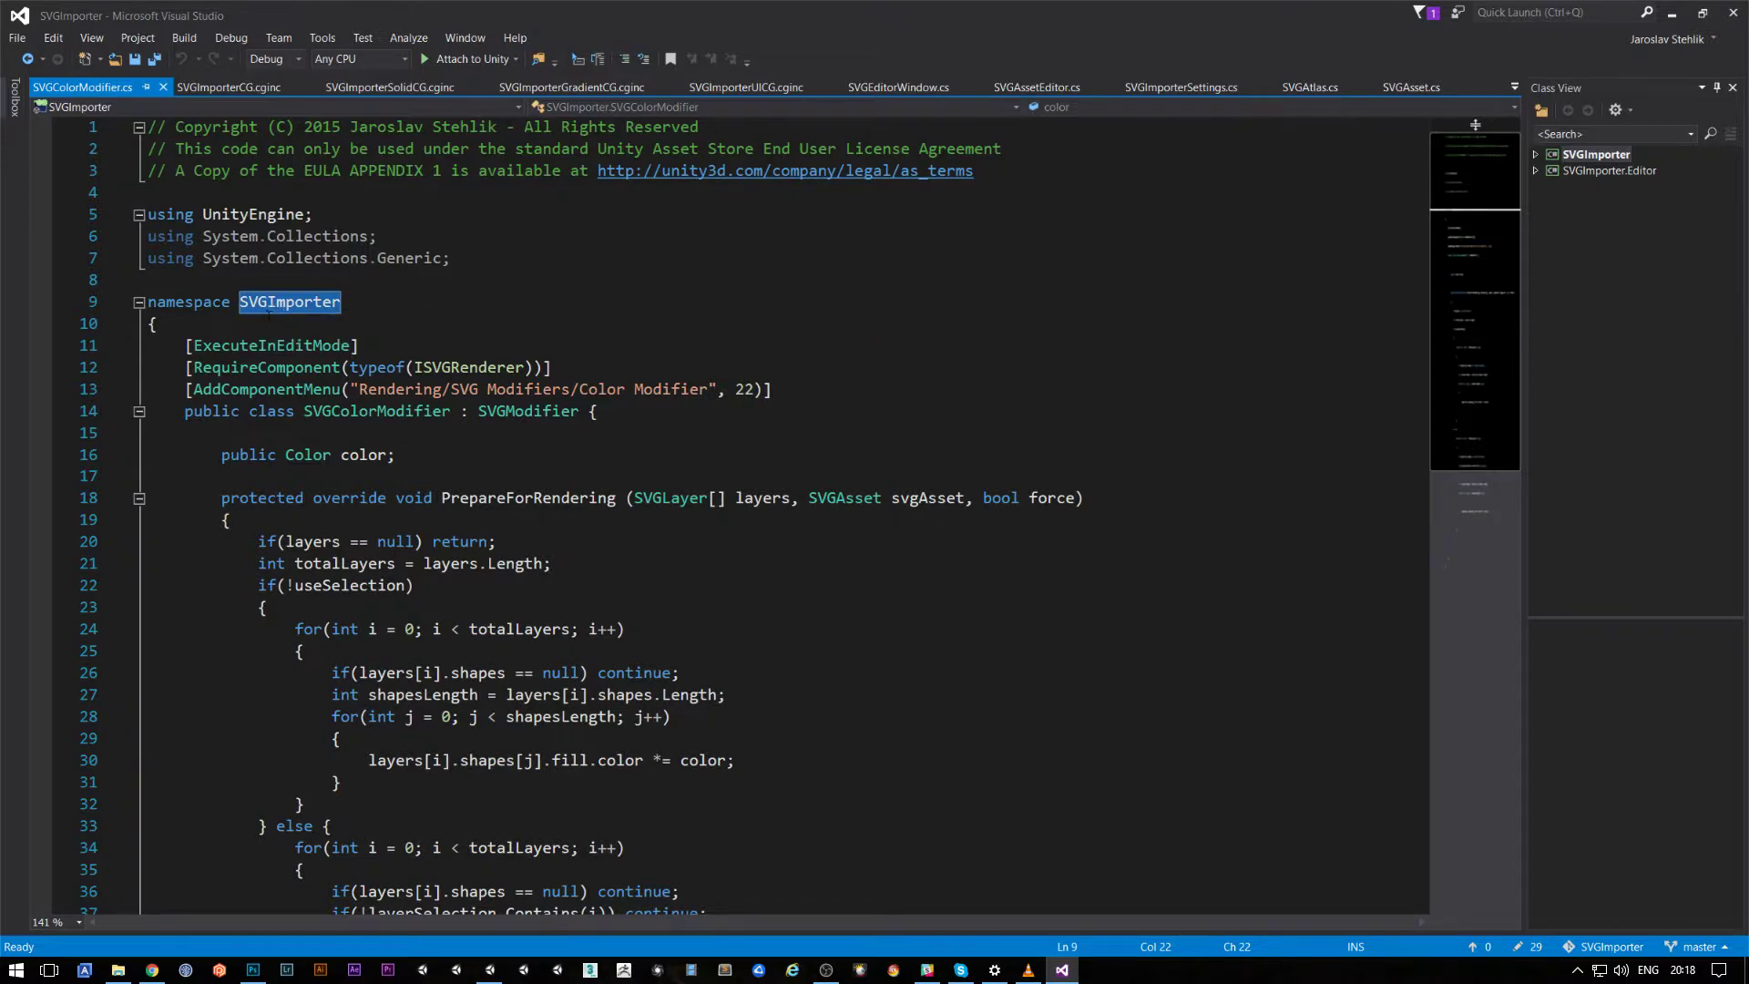
pyautogui.press('Down')
pyautogui.scroll(-2, 277, 302)
pyautogui.click(547, 301)
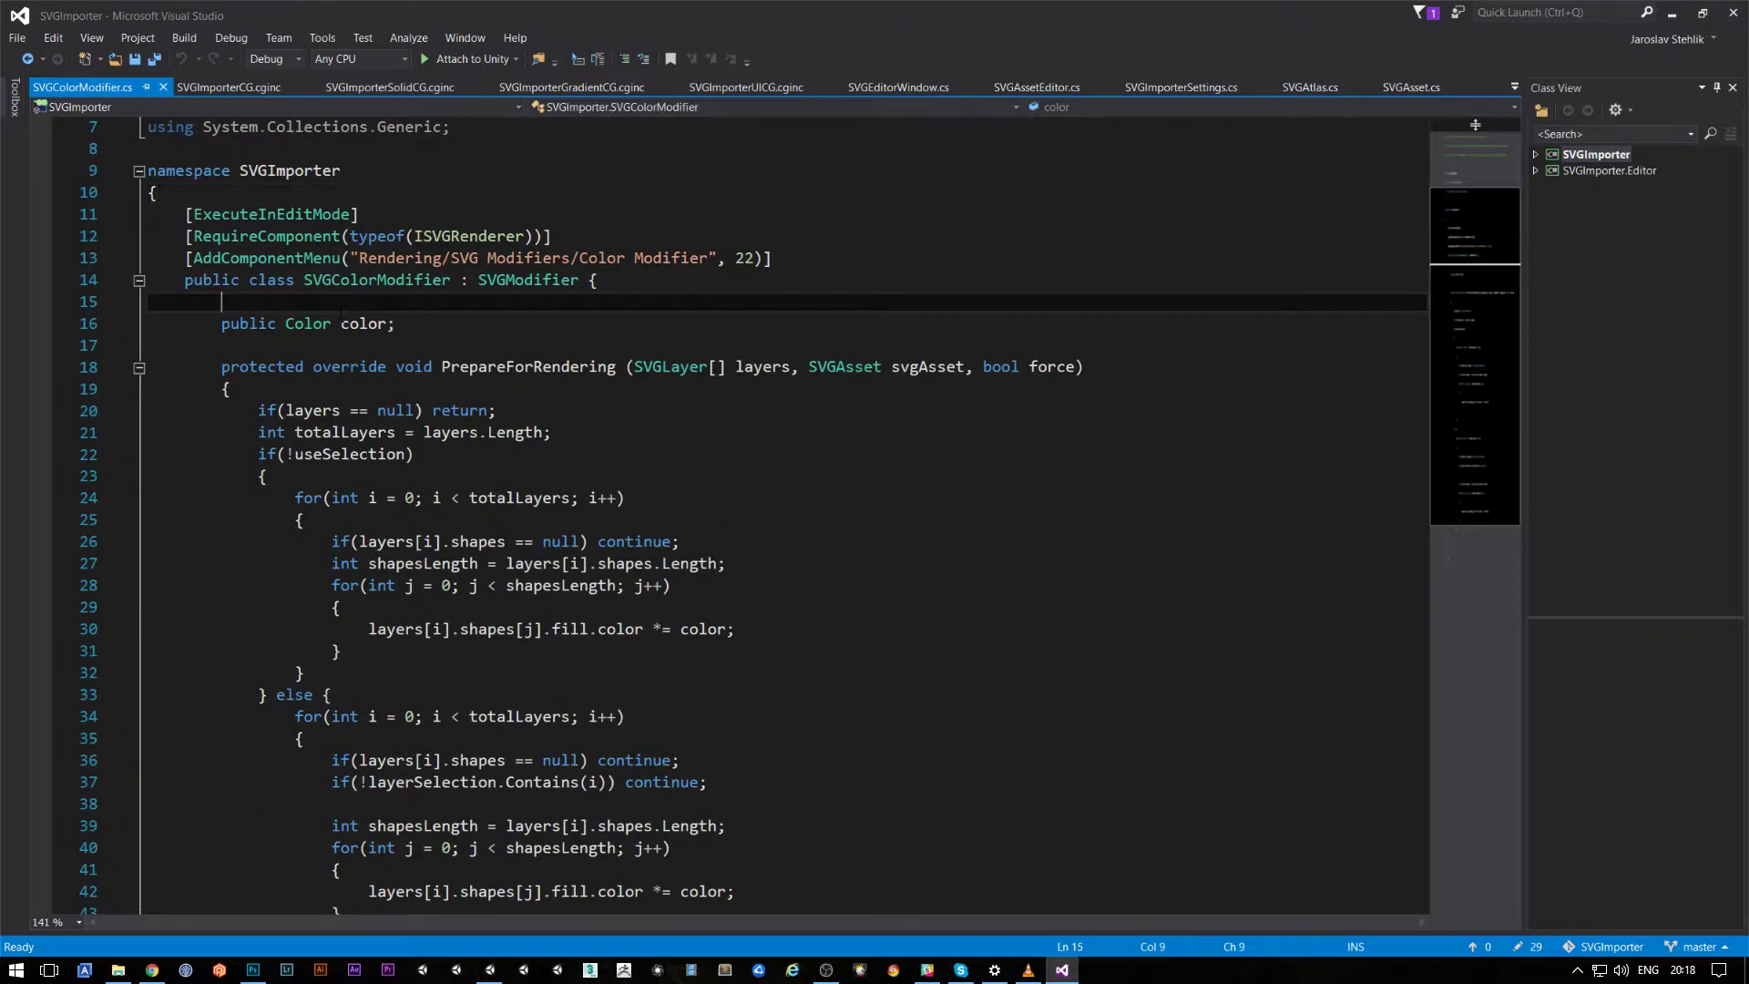
pyautogui.click(549, 349)
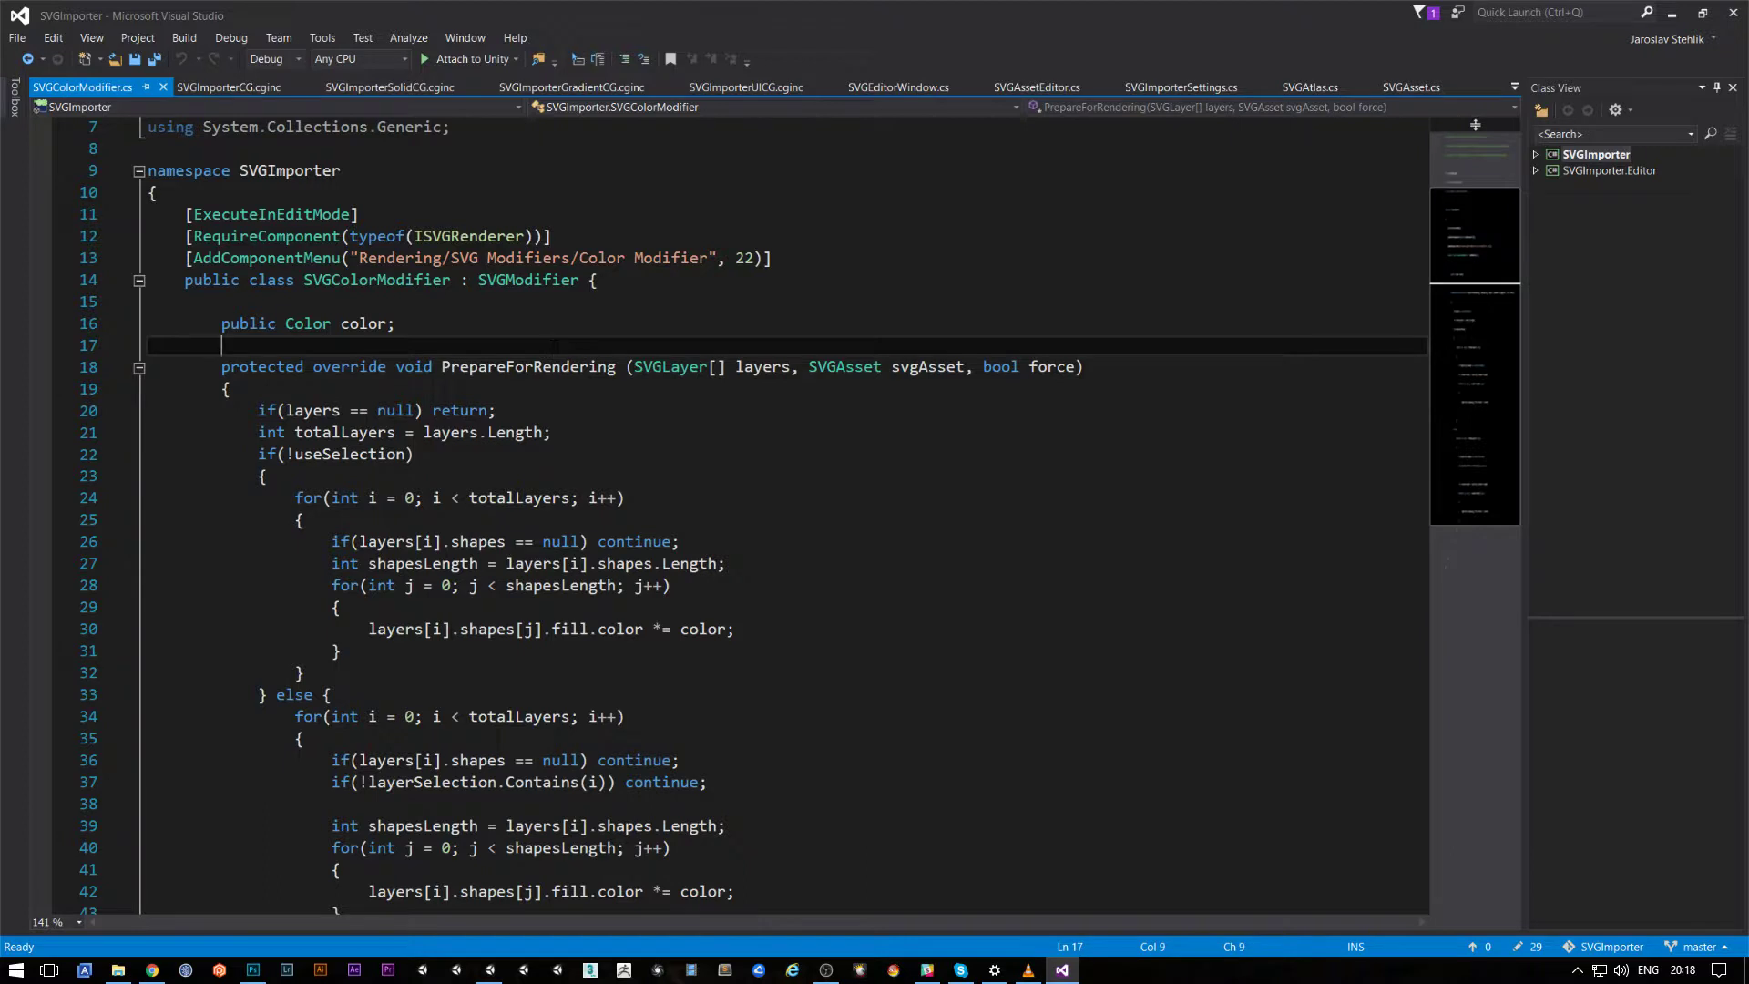
pyautogui.doubleClick(533, 281)
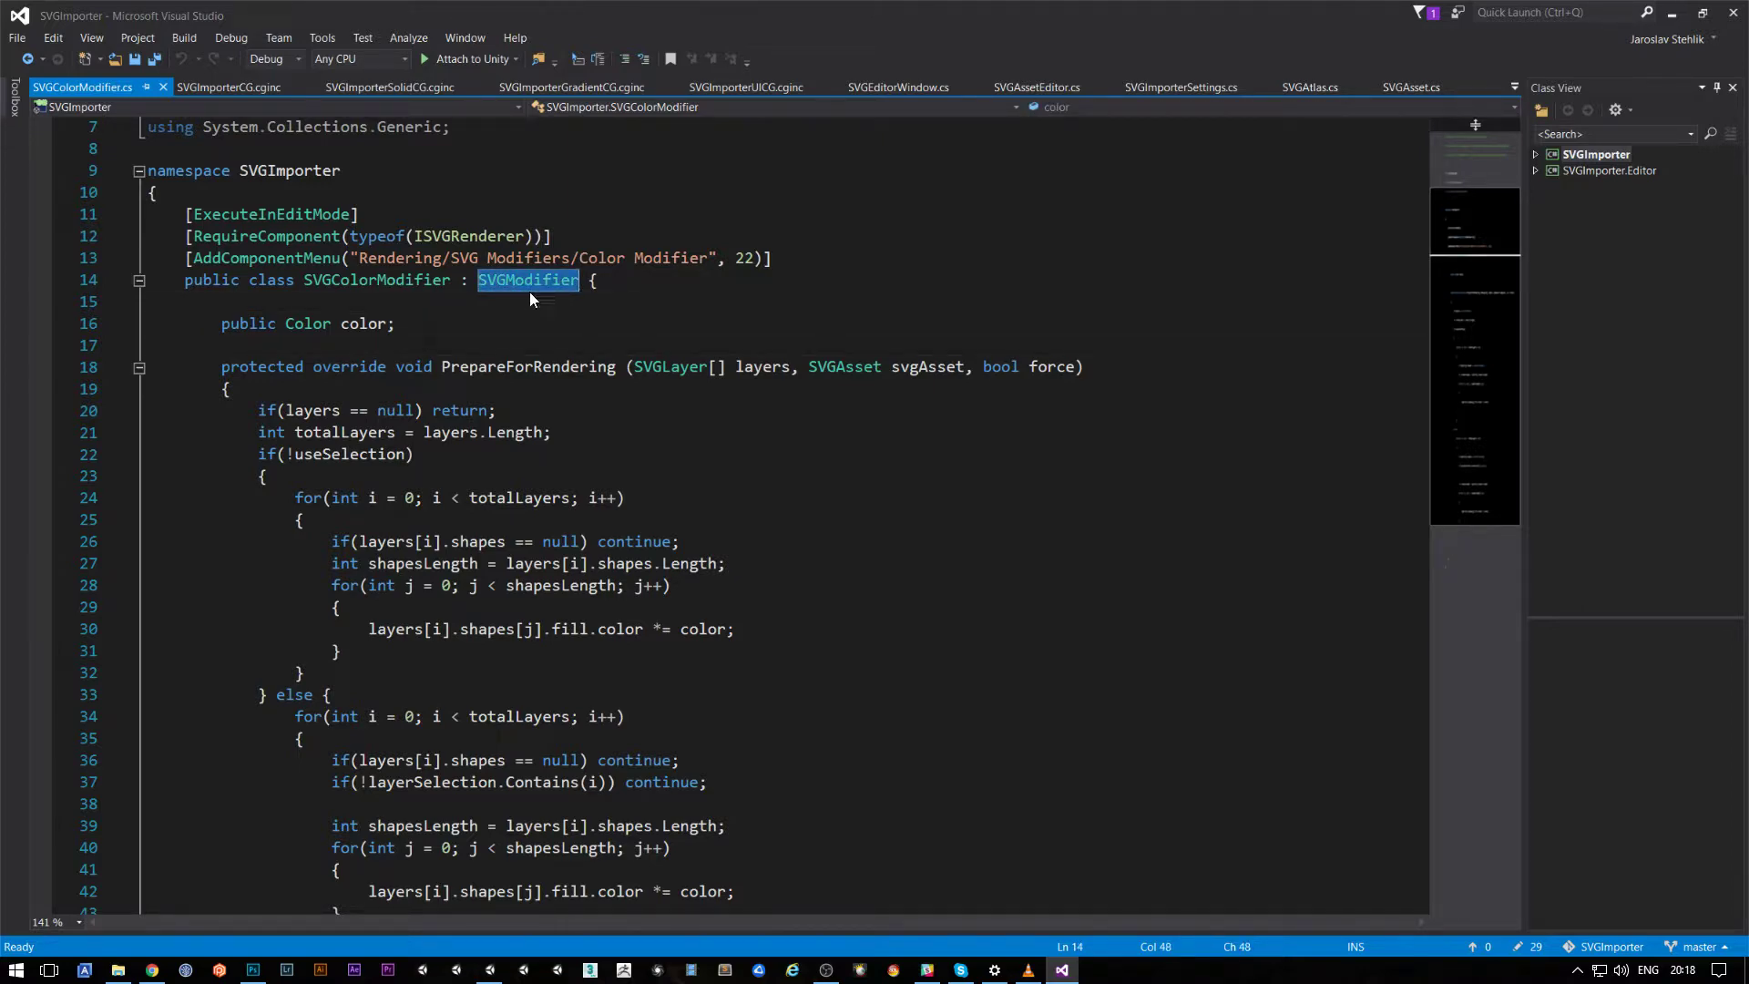
# Step: Examine the PrepareForRendering override in the SVGColorModifier class and its SVGLayer array parameter
pyautogui.click(497, 345)
pyautogui.scroll(-2, 493, 245)
pyautogui.scroll(-2, 493, 244)
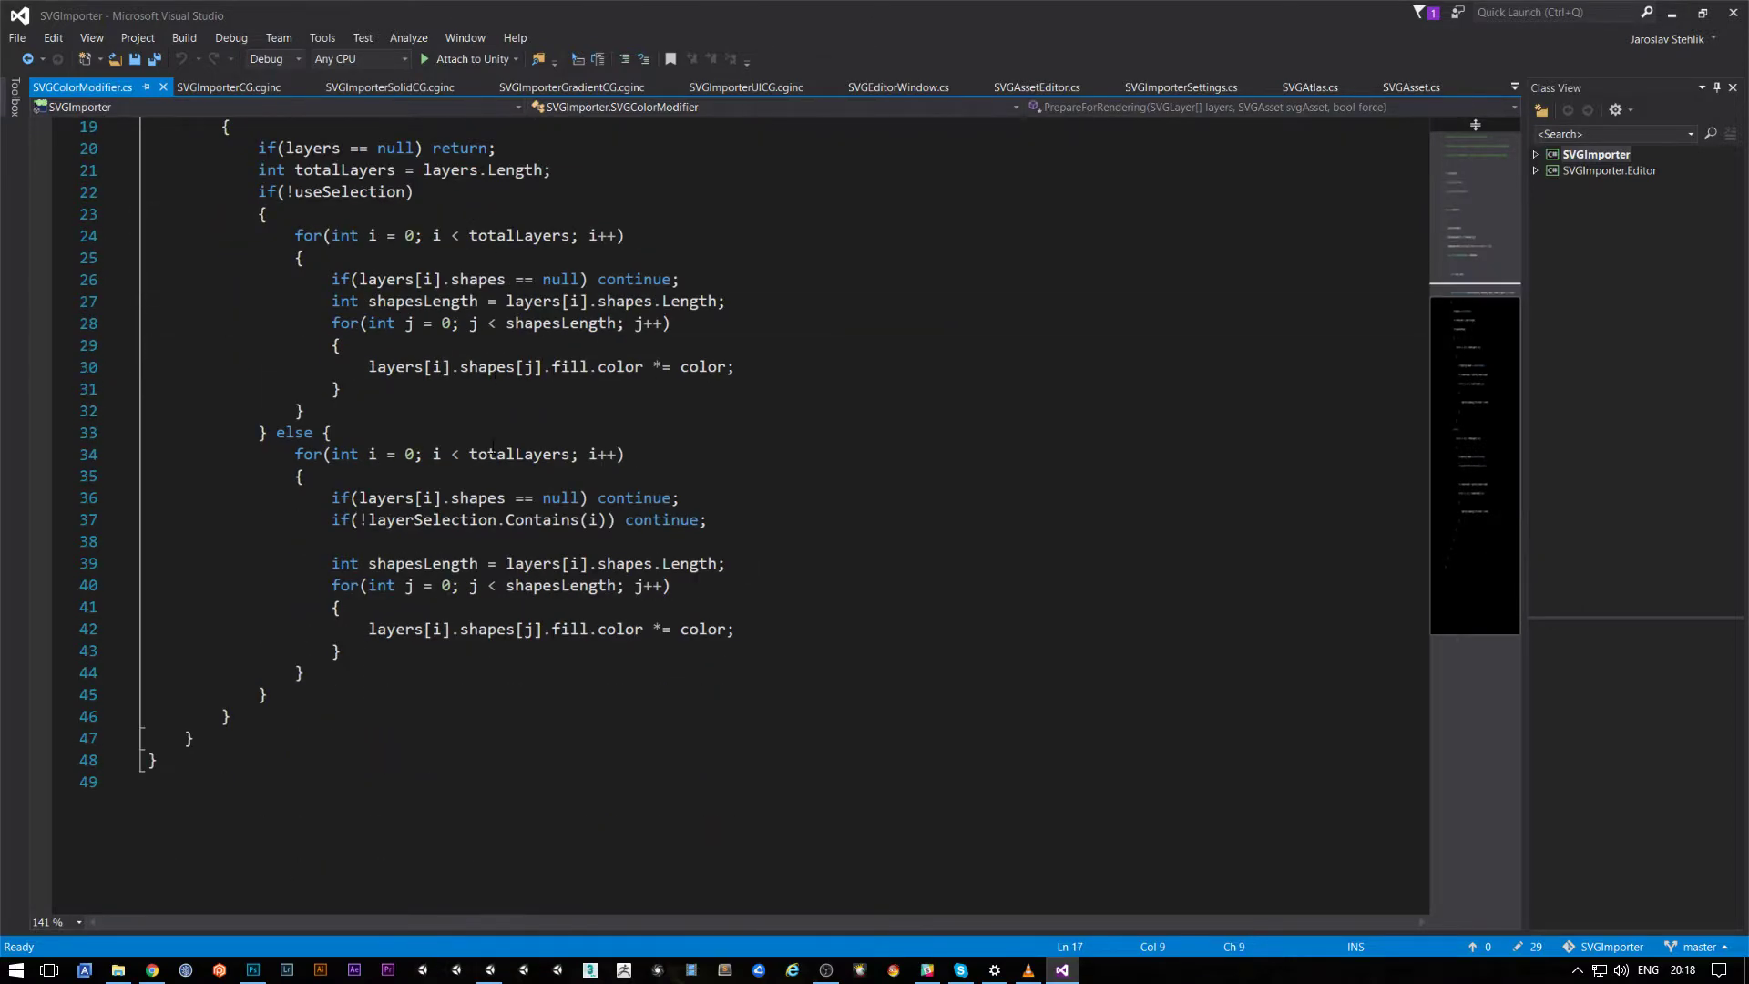
pyautogui.scroll(2, 493, 244)
pyautogui.doubleClick(493, 236)
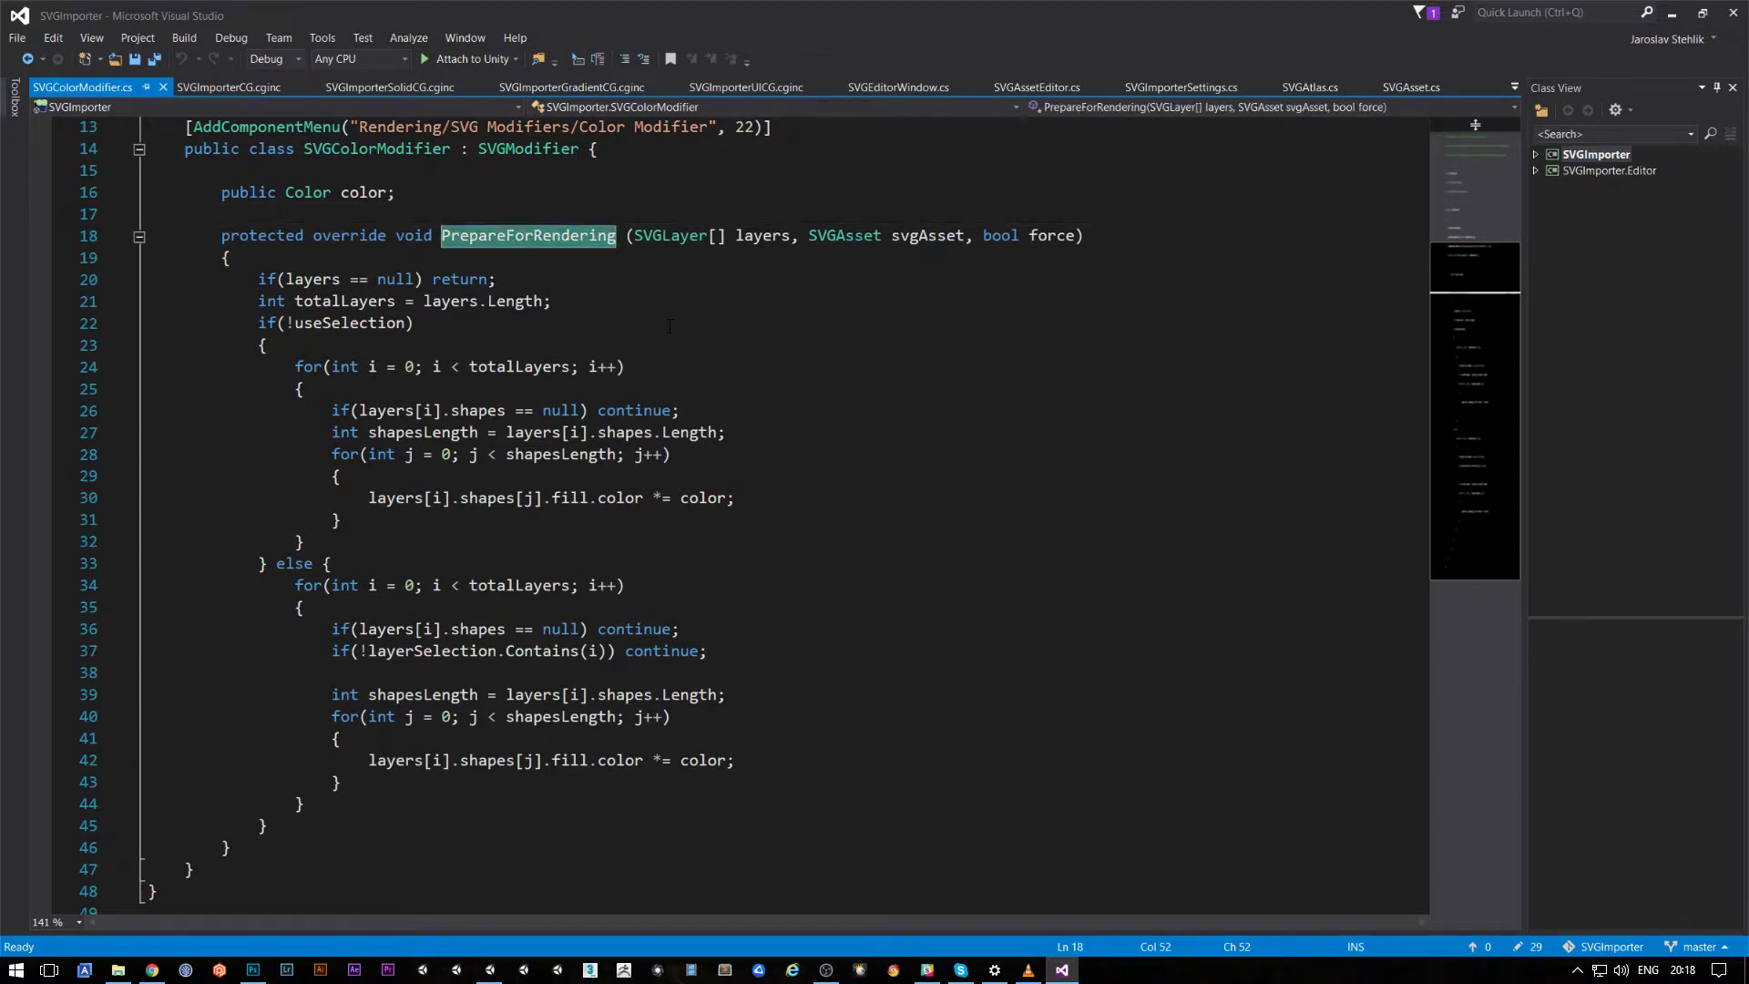
pyautogui.click(531, 219)
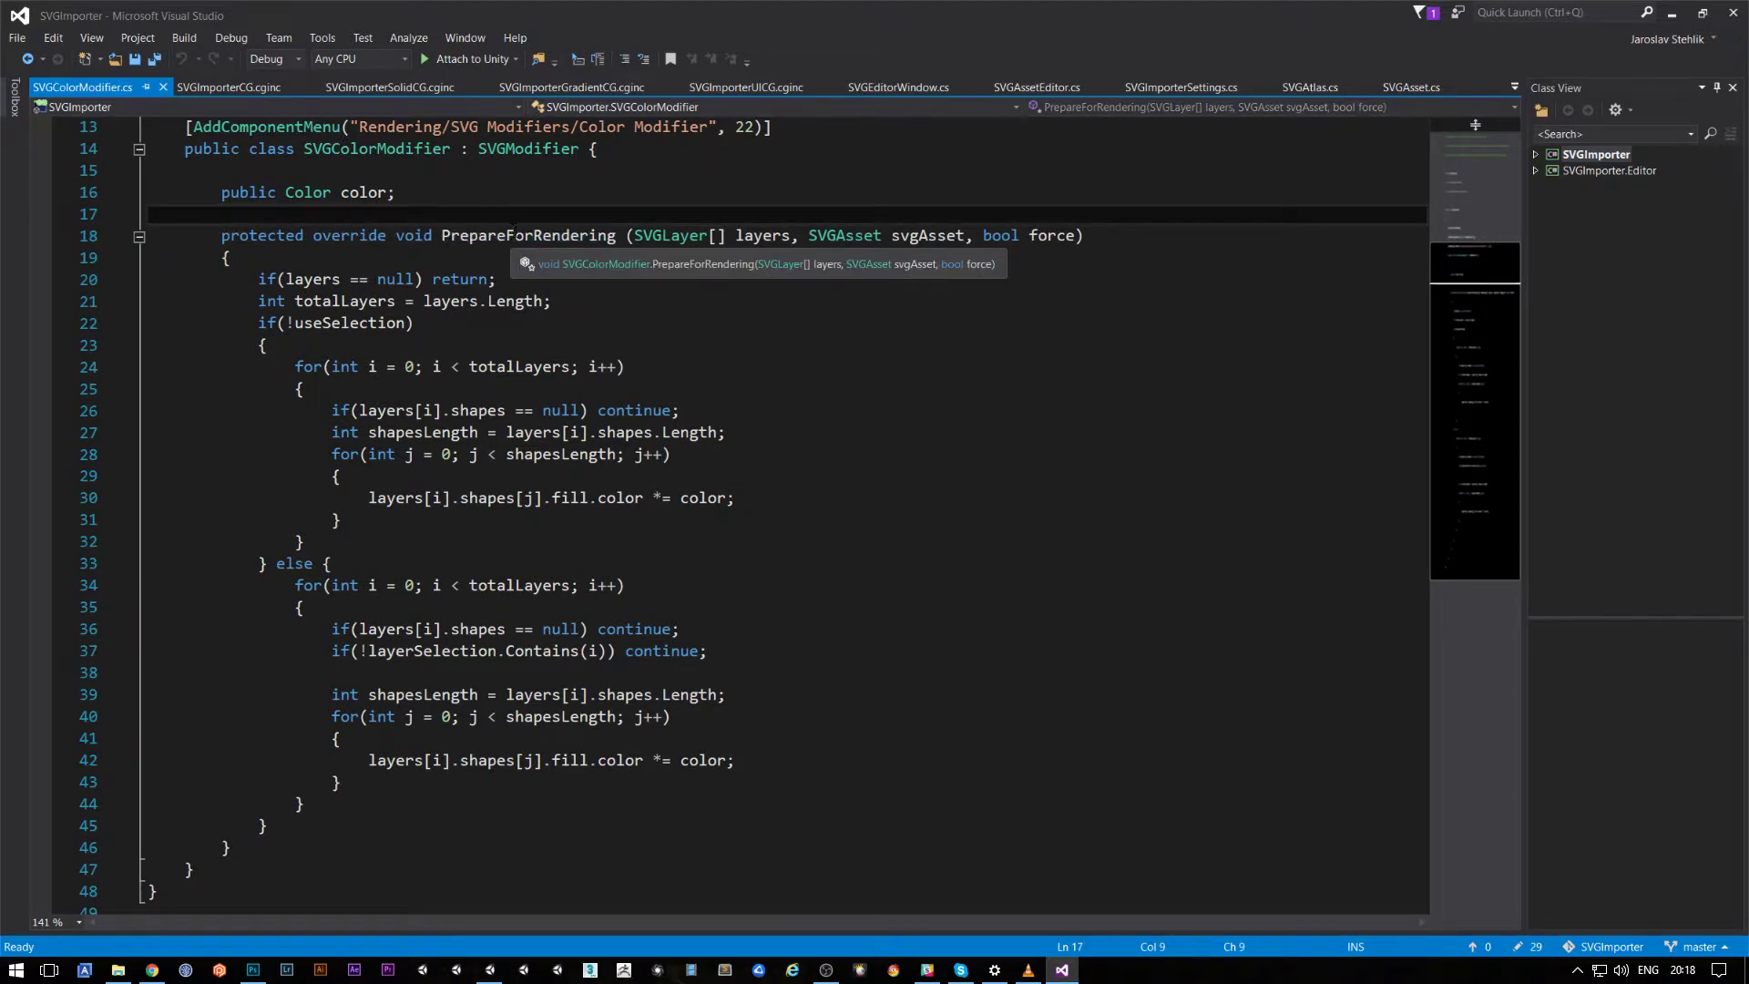
pyautogui.doubleClick(528, 236)
pyautogui.click(553, 209)
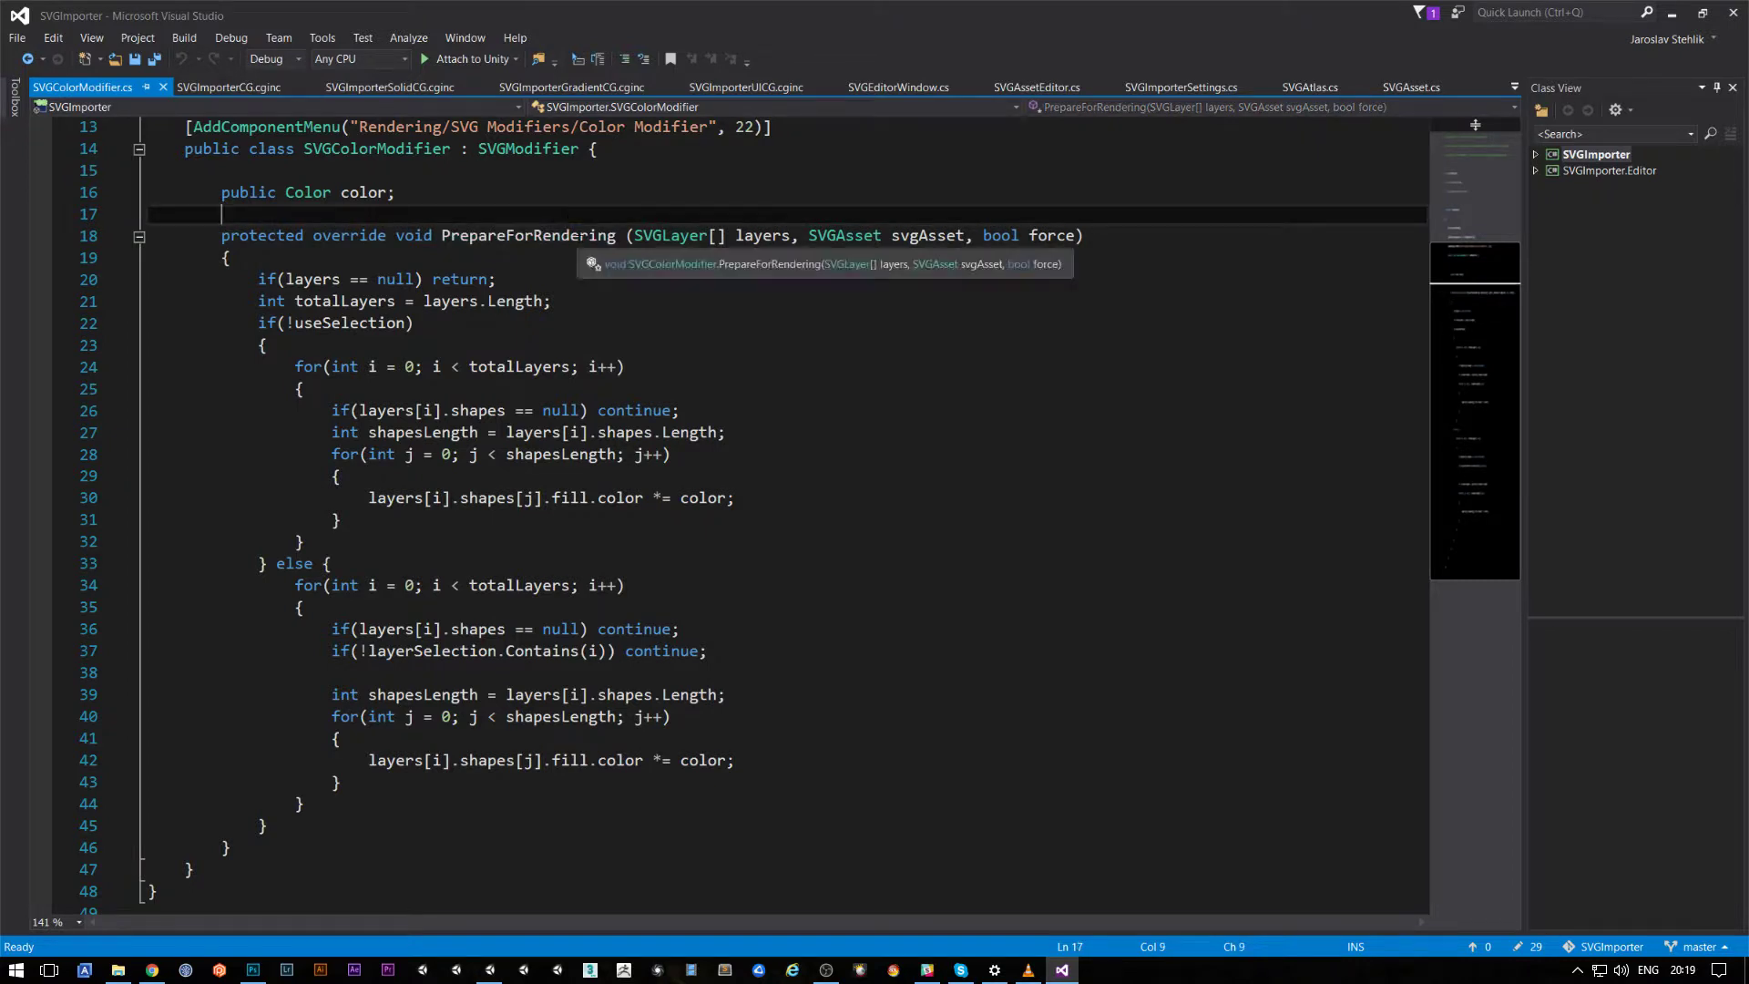
pyautogui.doubleClick(764, 239)
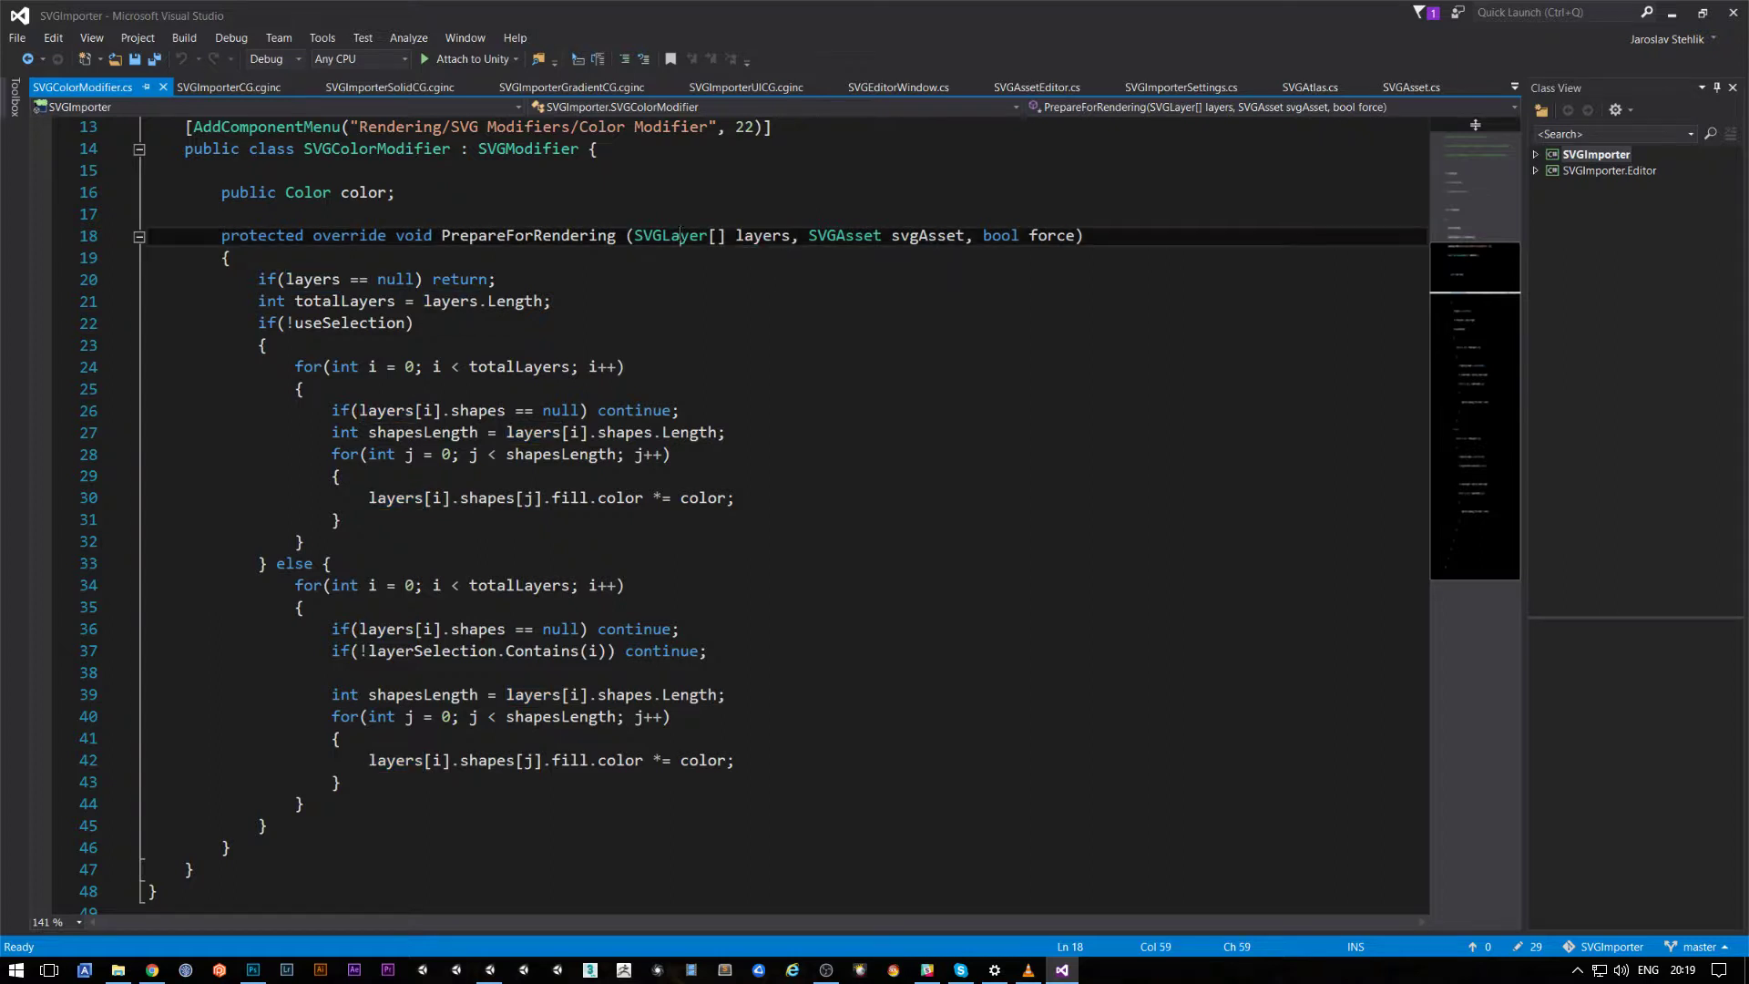
pyautogui.click(774, 216)
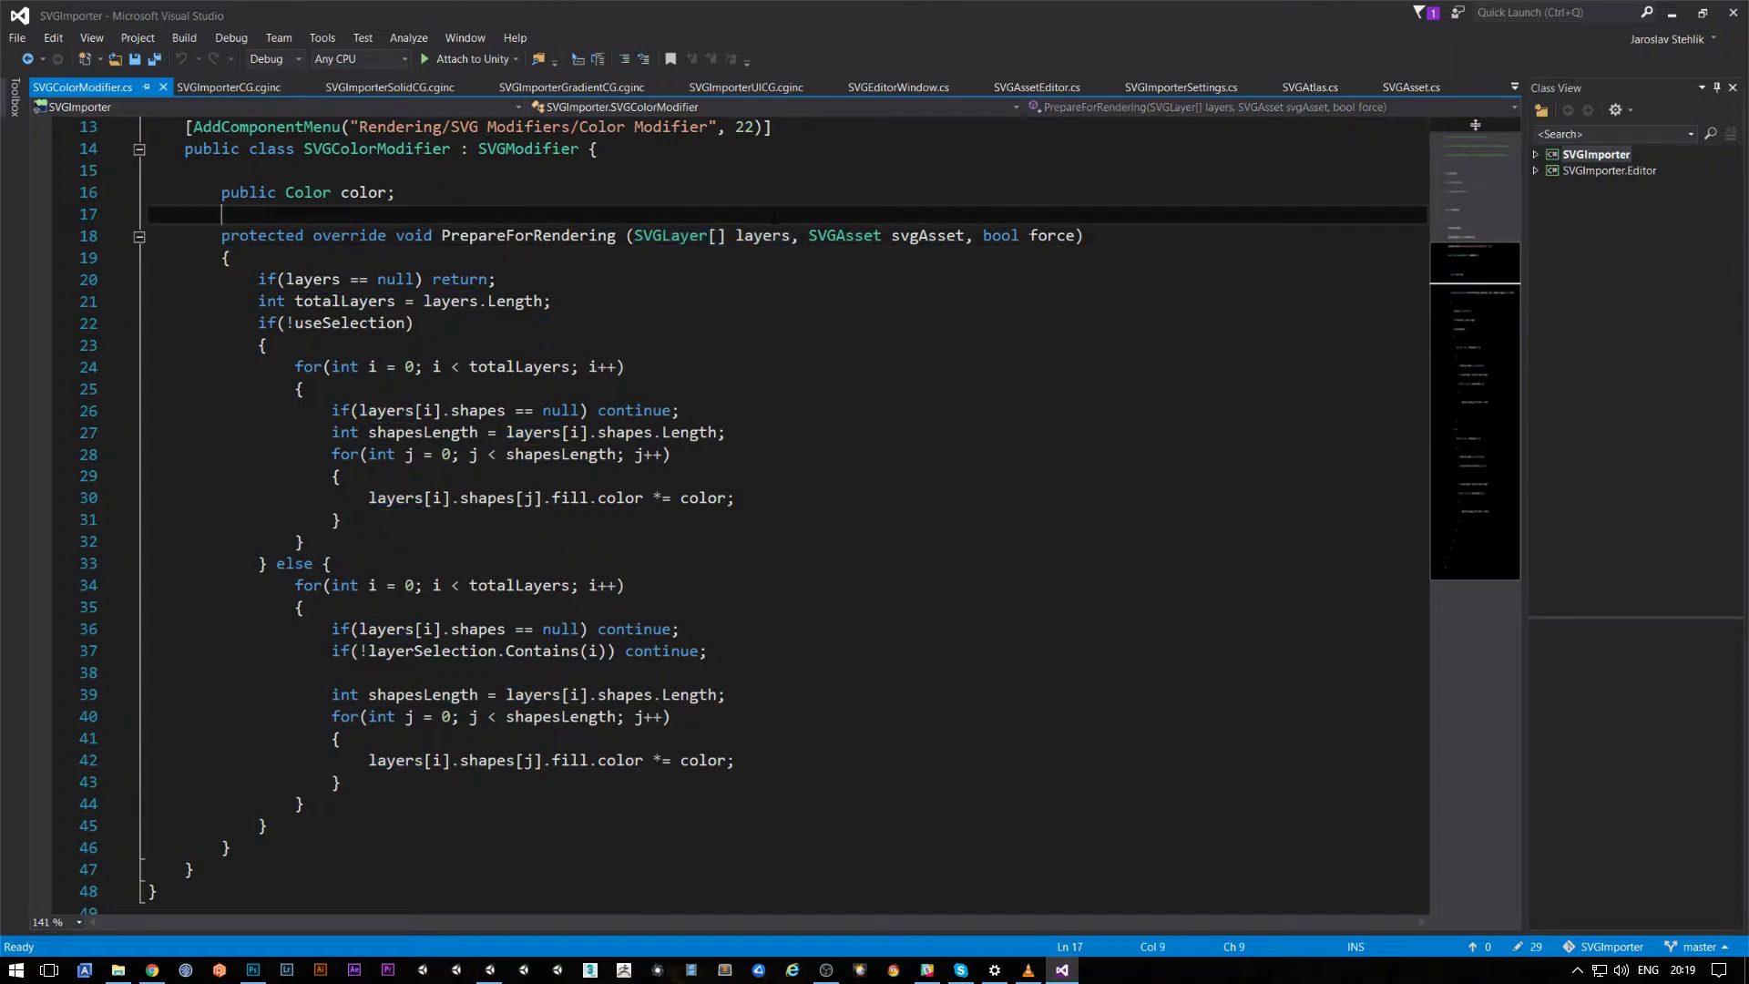
# Step: Examine the svgAsset and force parameters in the PrepareForRendering signature
pyautogui.doubleClick(922, 236)
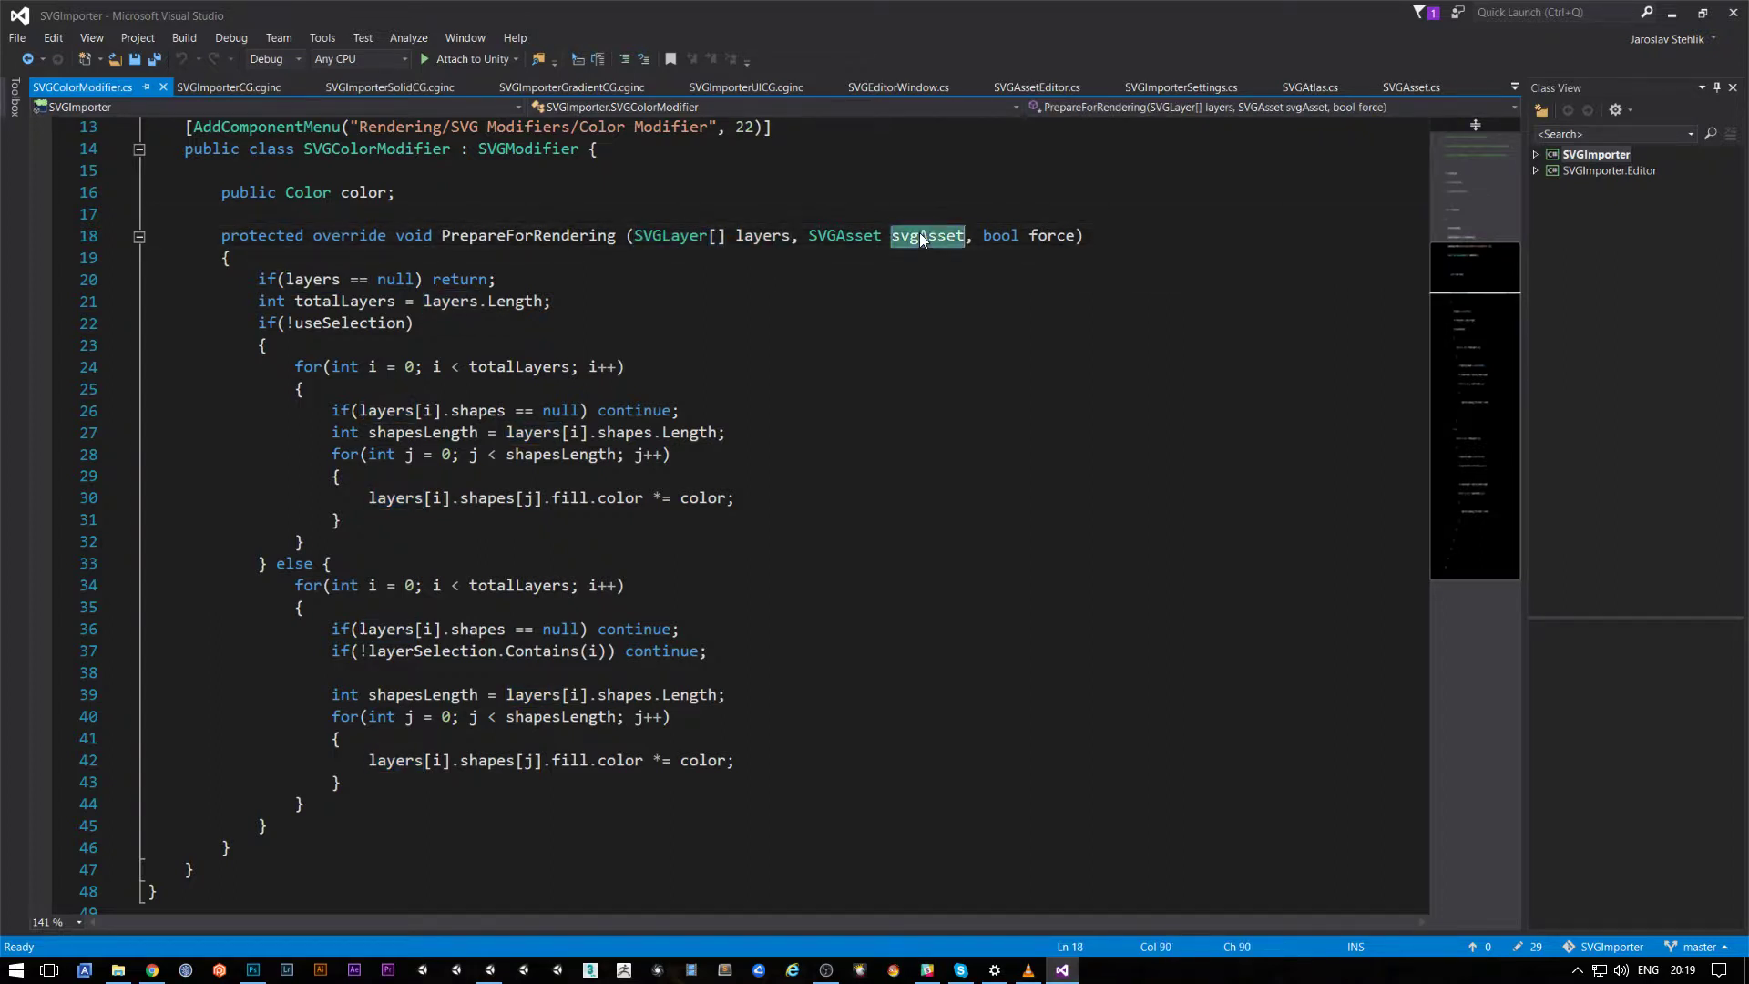
pyautogui.click(930, 219)
pyautogui.doubleClick(934, 228)
pyautogui.click(931, 218)
pyautogui.doubleClick(931, 234)
pyautogui.doubleClick(1062, 236)
pyautogui.click(1048, 218)
pyautogui.click(1057, 231)
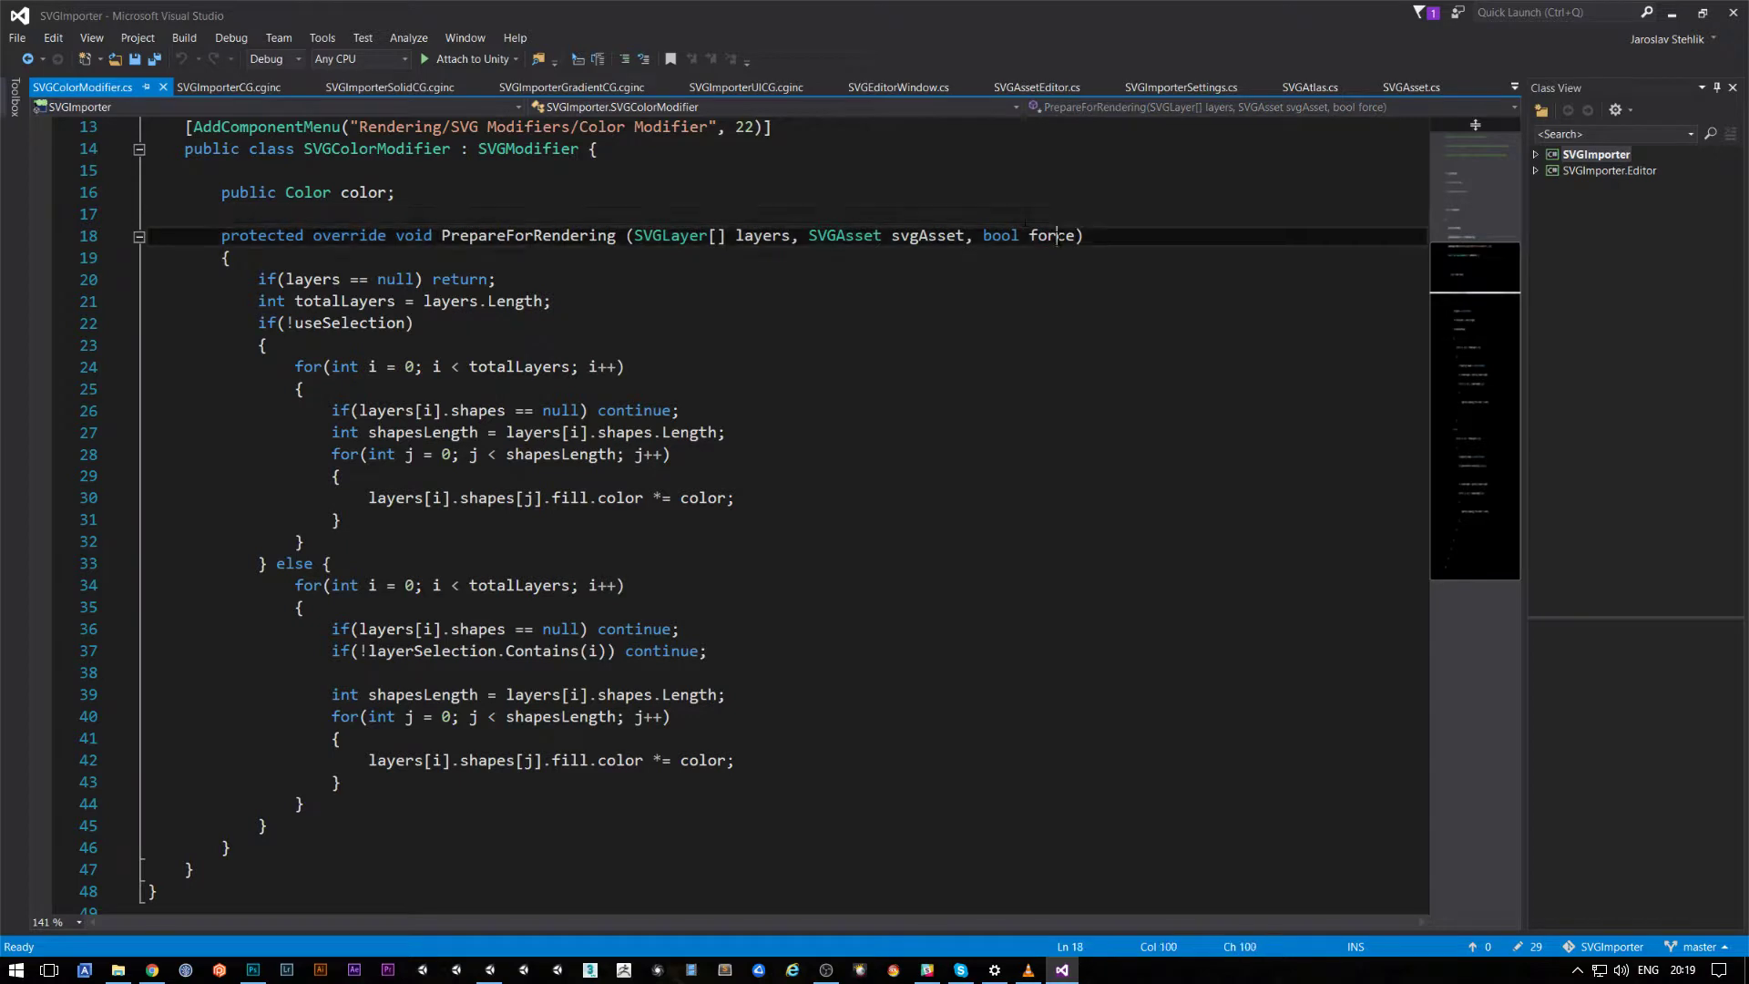
pyautogui.doubleClick(1057, 235)
pyautogui.click(1053, 218)
pyautogui.doubleClick(1057, 235)
pyautogui.click(1053, 220)
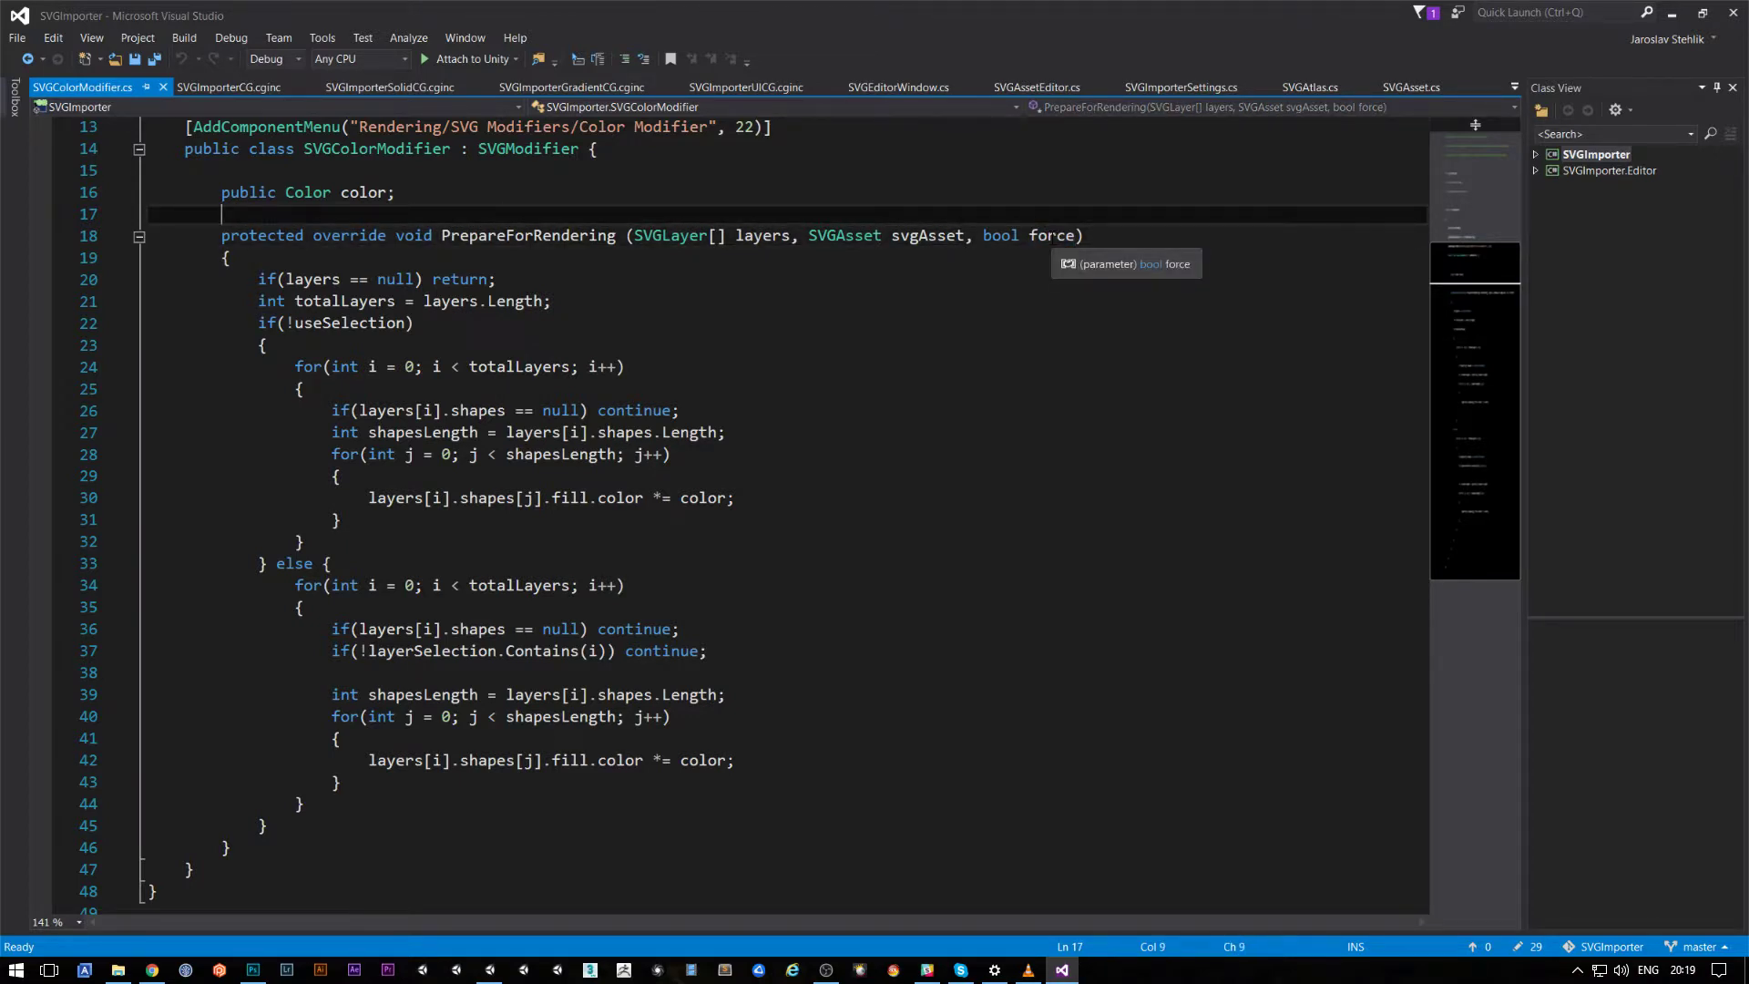
pyautogui.doubleClick(1052, 235)
pyautogui.click(1052, 219)
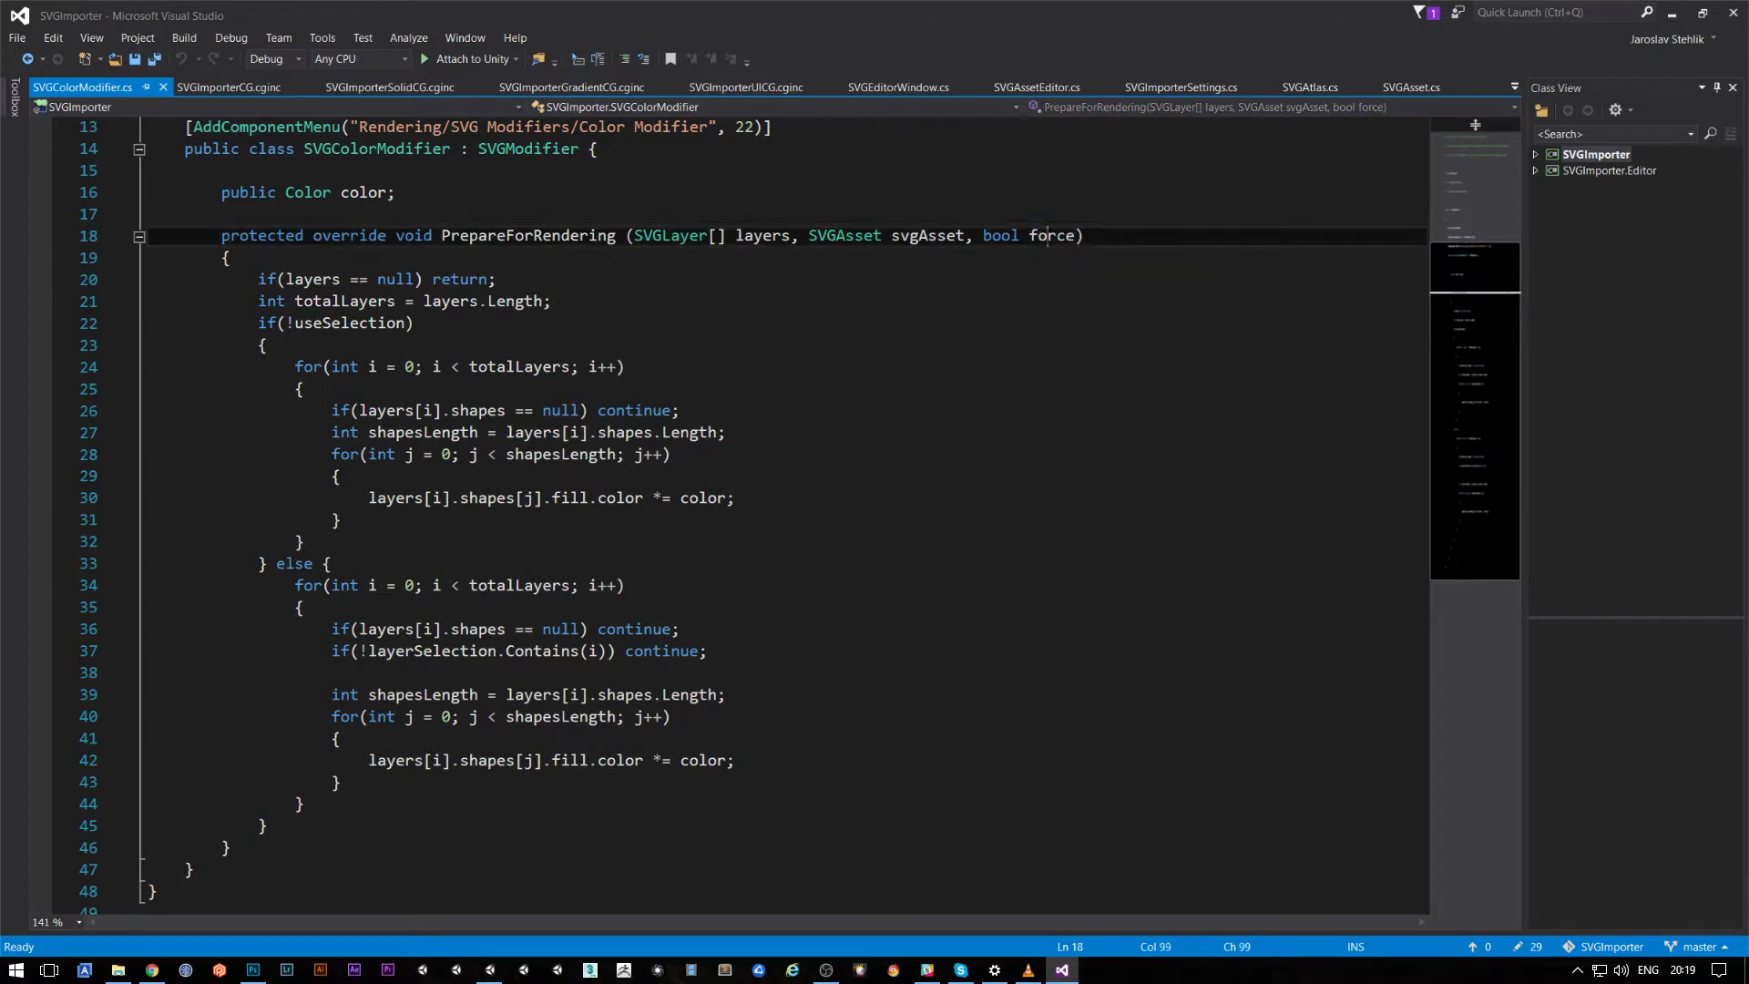
pyautogui.doubleClick(1052, 235)
pyautogui.click(1053, 219)
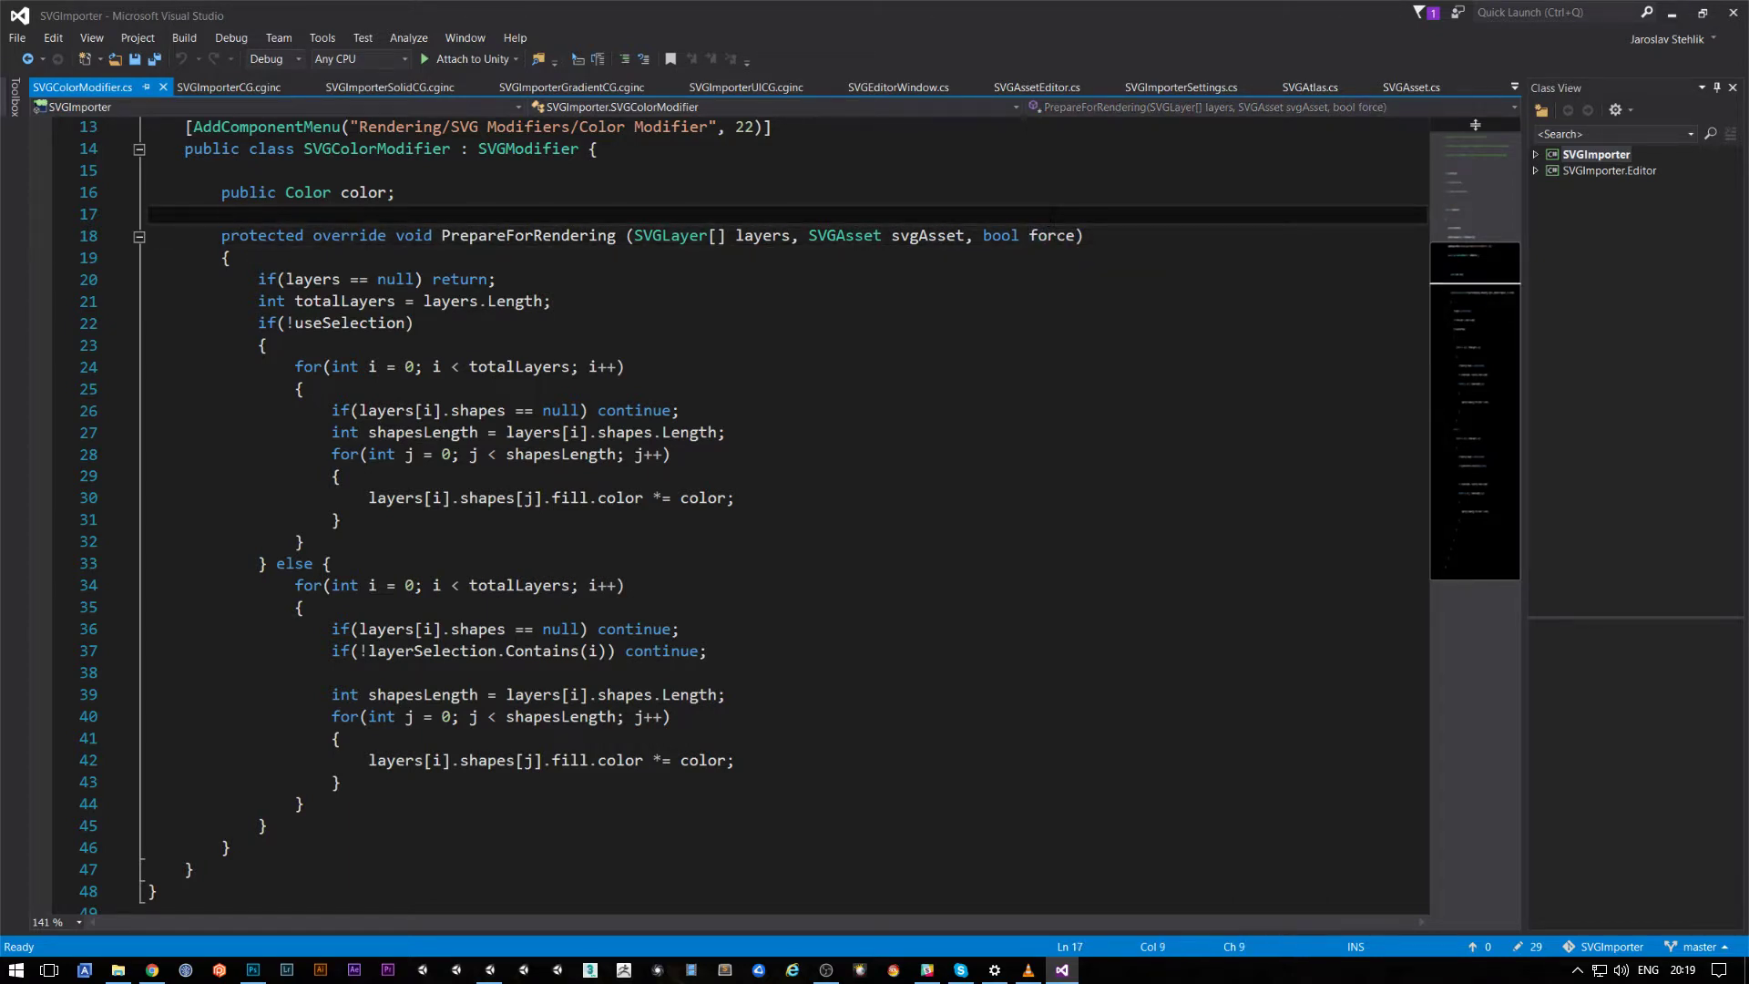
pyautogui.doubleClick(1053, 235)
pyautogui.click(1053, 218)
# Step: Examine the useSelection condition, its layer and shape loops, and every use of the layers array in PrepareForRendering
pyautogui.click(331, 260)
pyautogui.click(277, 324)
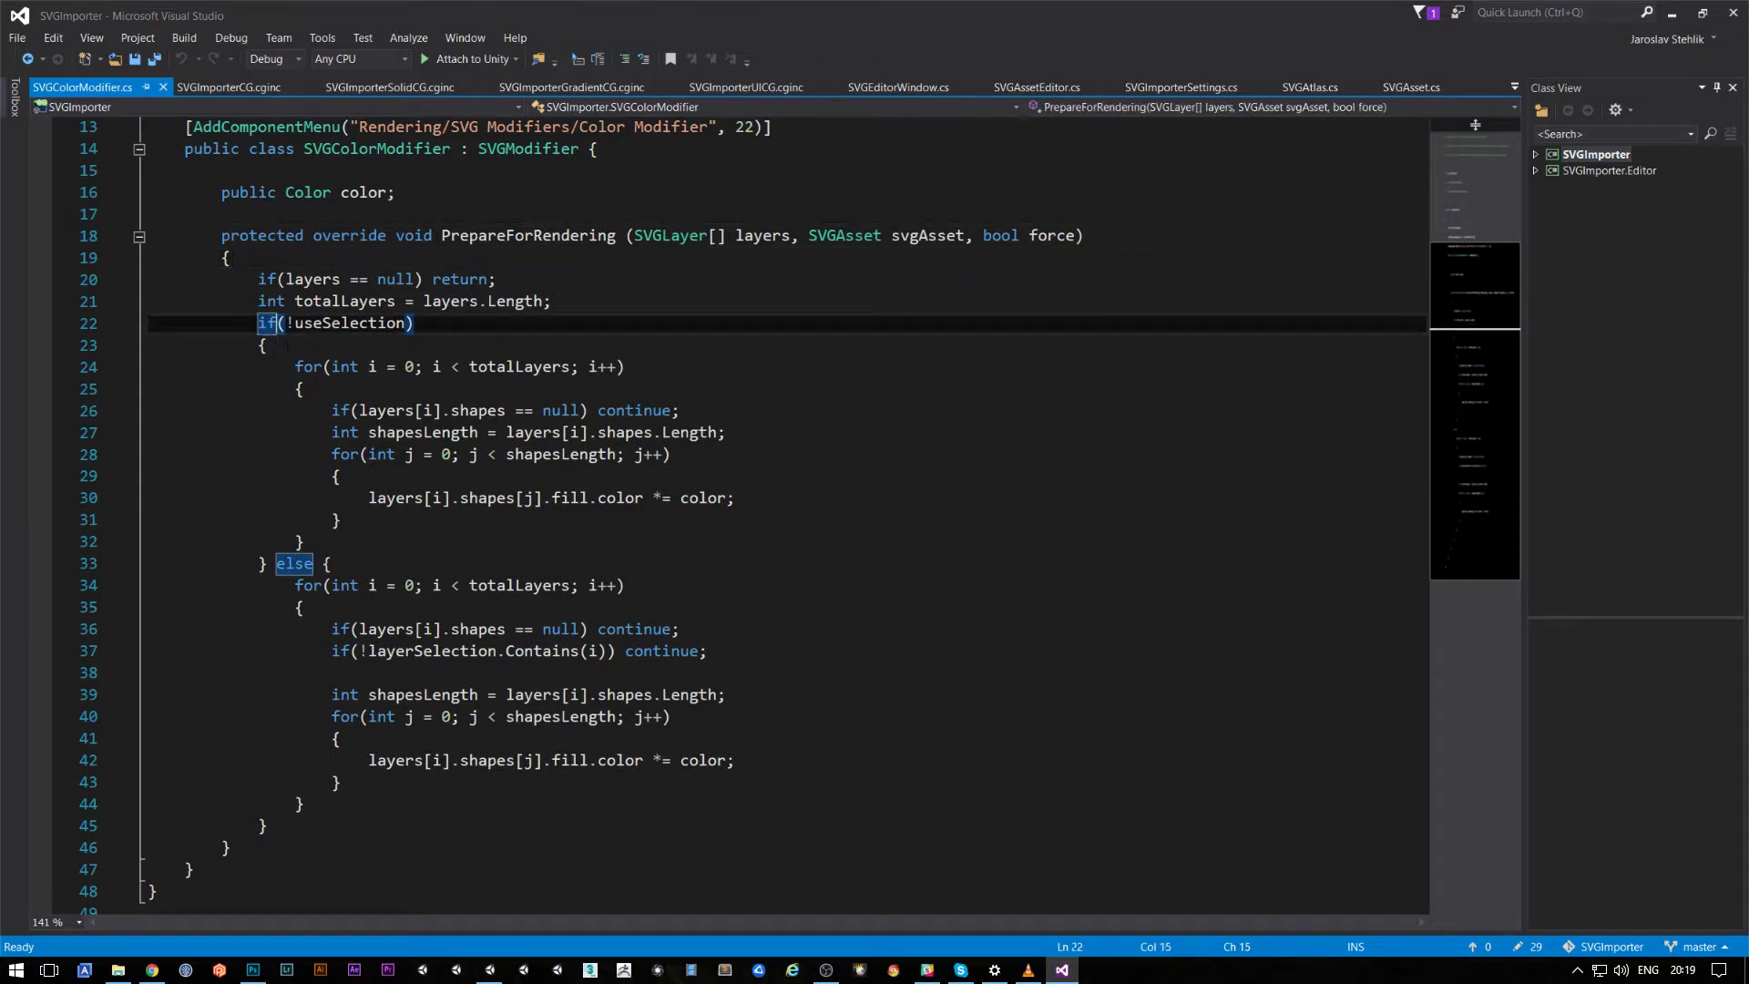
pyautogui.press('Home')
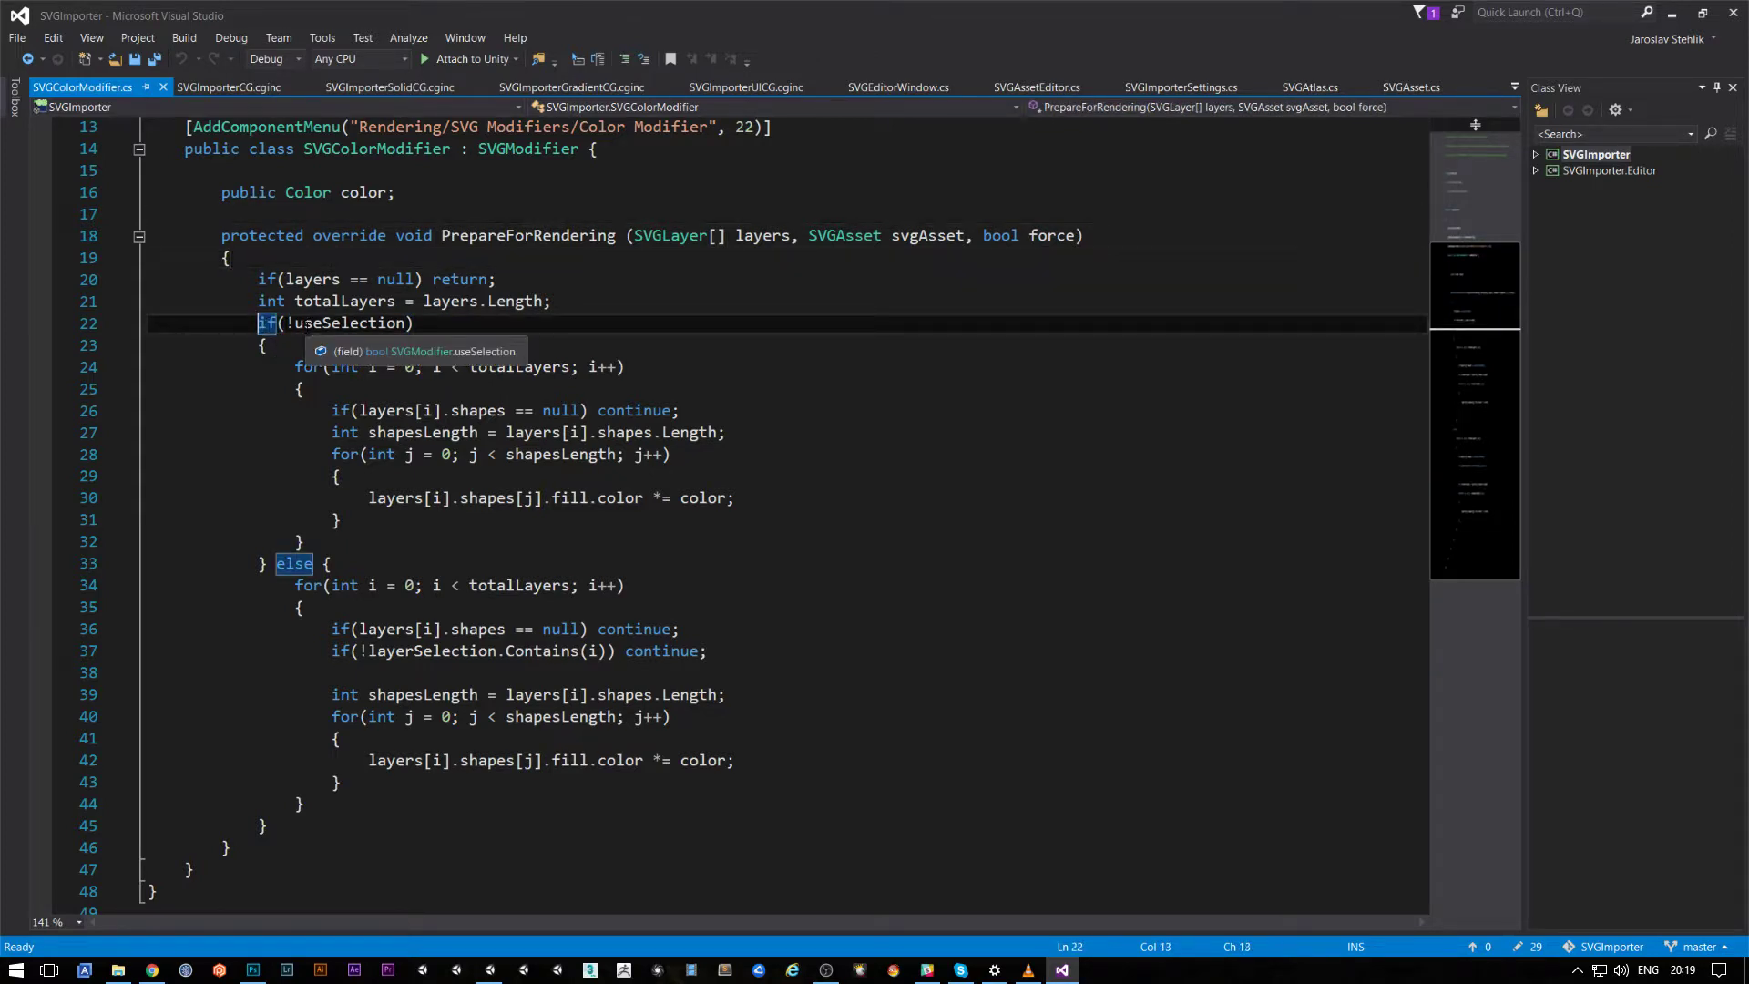
pyautogui.click(356, 346)
pyautogui.click(315, 367)
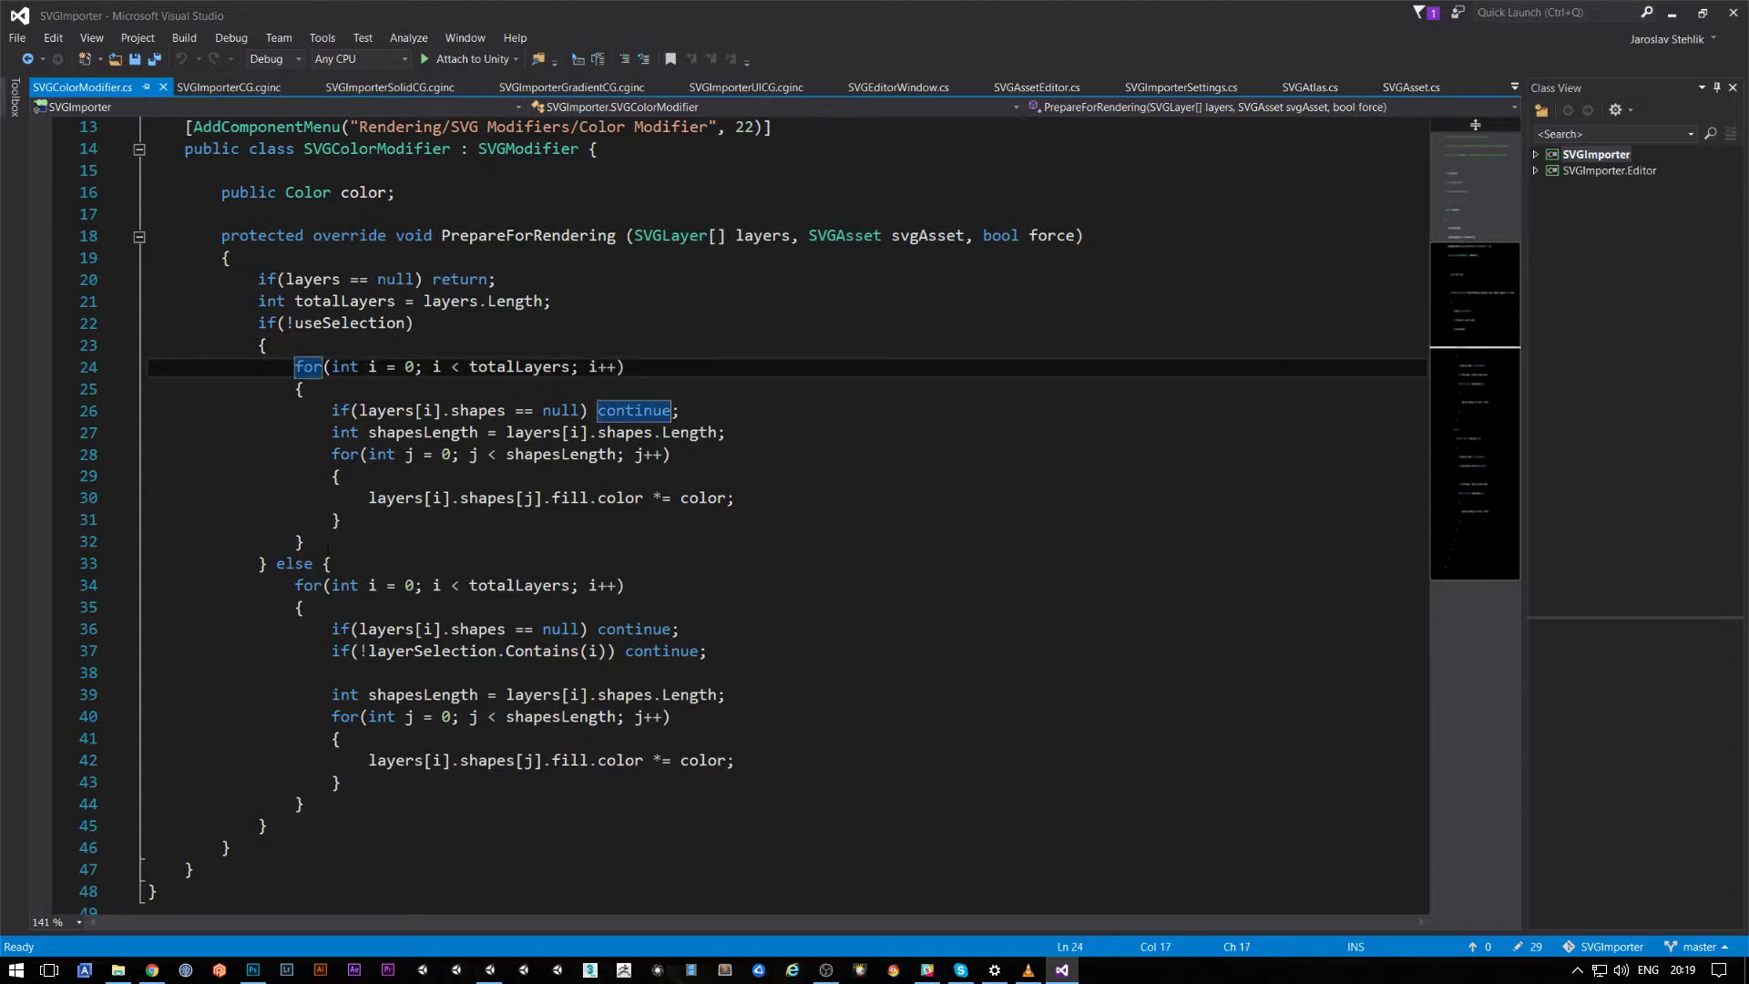
pyautogui.click(335, 542)
pyautogui.click(339, 477)
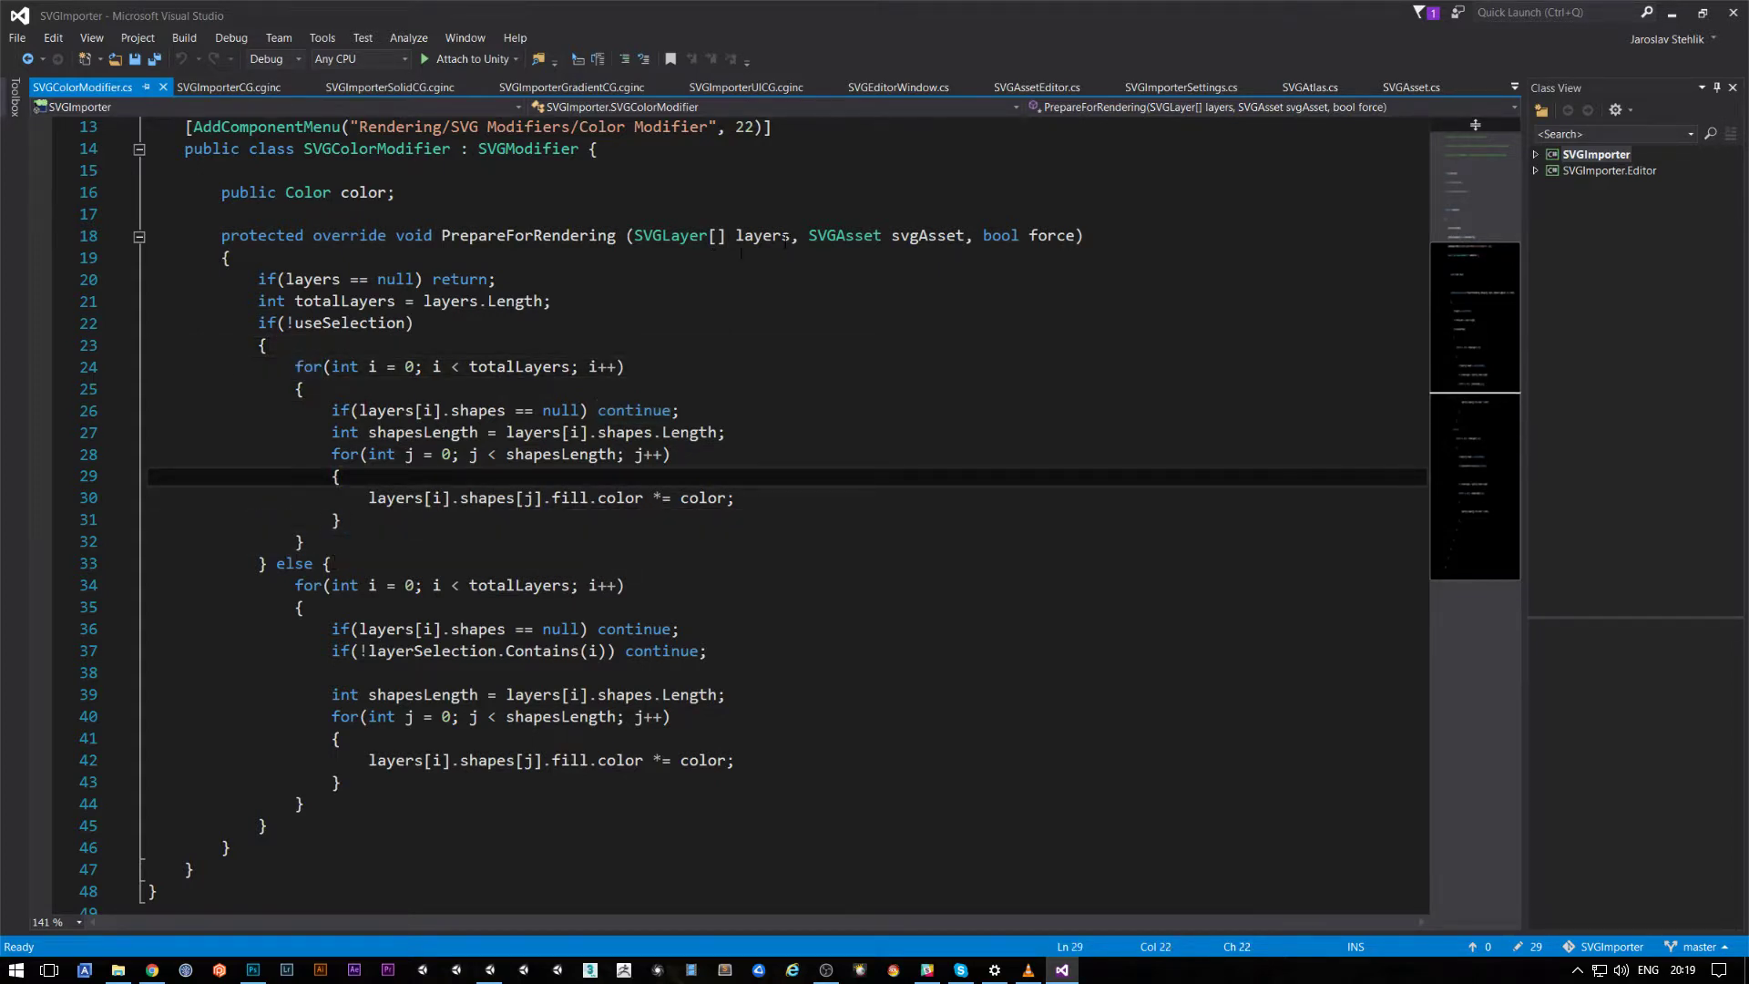
pyautogui.doubleClick(769, 238)
pyautogui.click(534, 472)
pyautogui.doubleClick(765, 236)
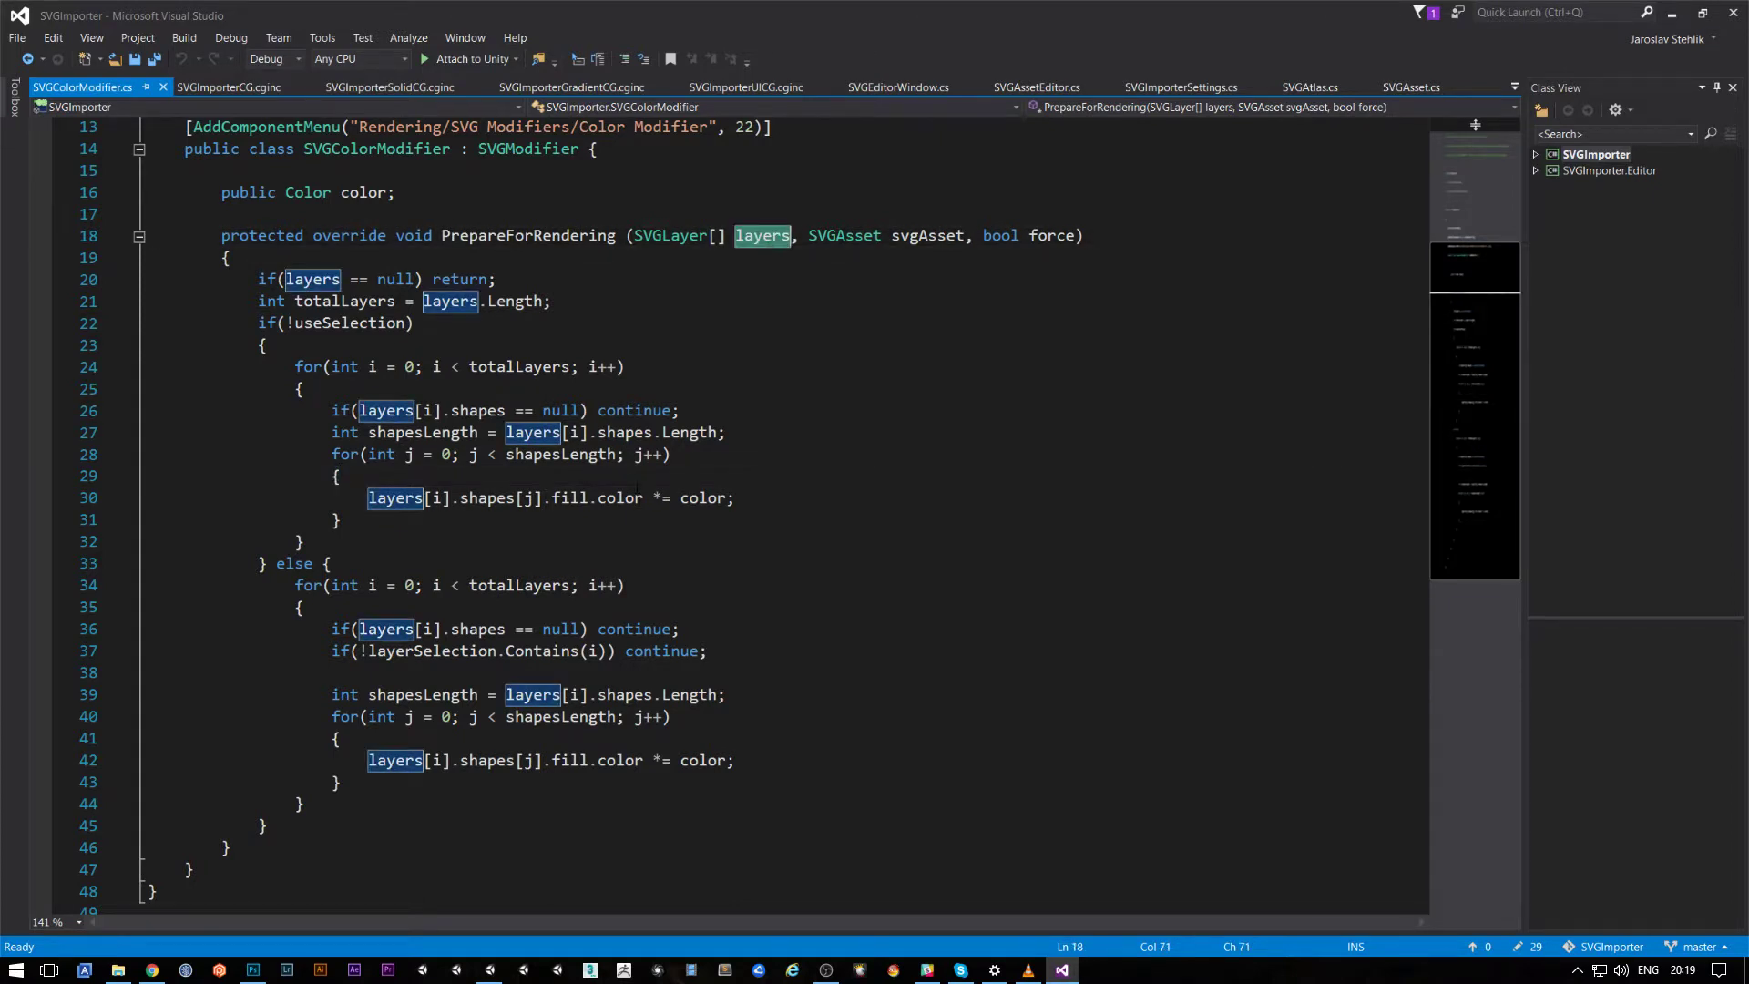
pyautogui.click(636, 476)
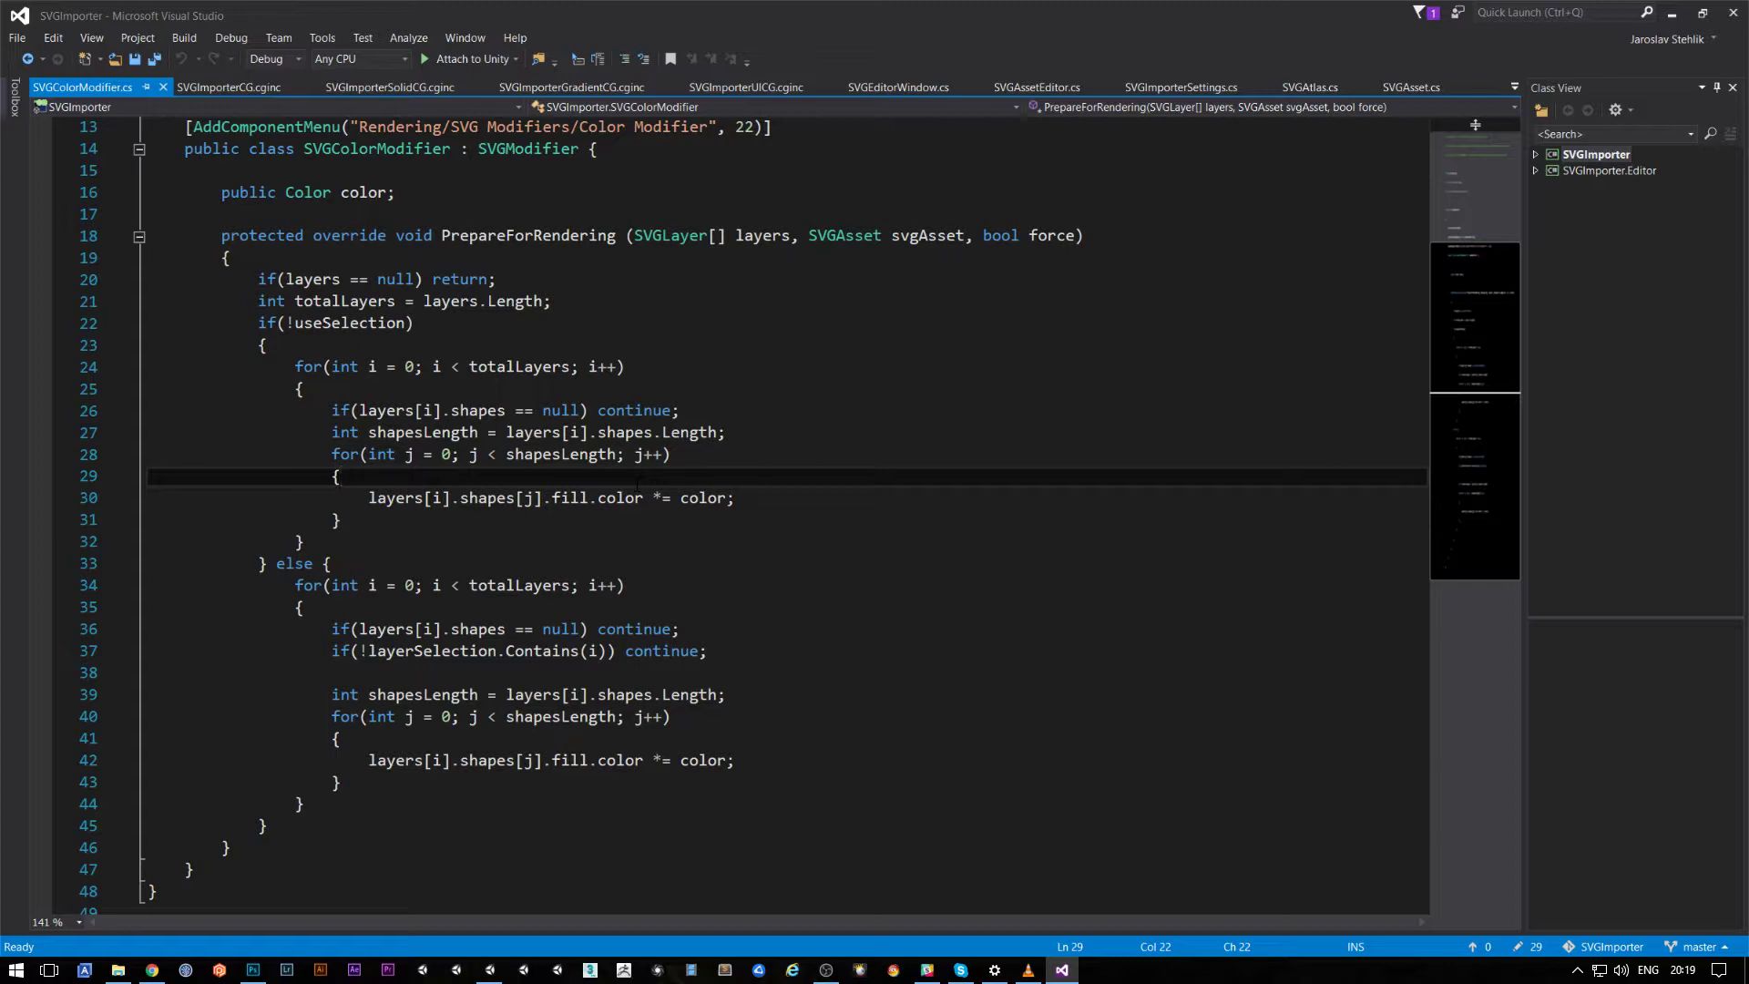
# Step: Switch to Unity and inspect the wheel 1 graphic in the scene, keeping it selected
pyautogui.hotkey('alt', 'Tab')
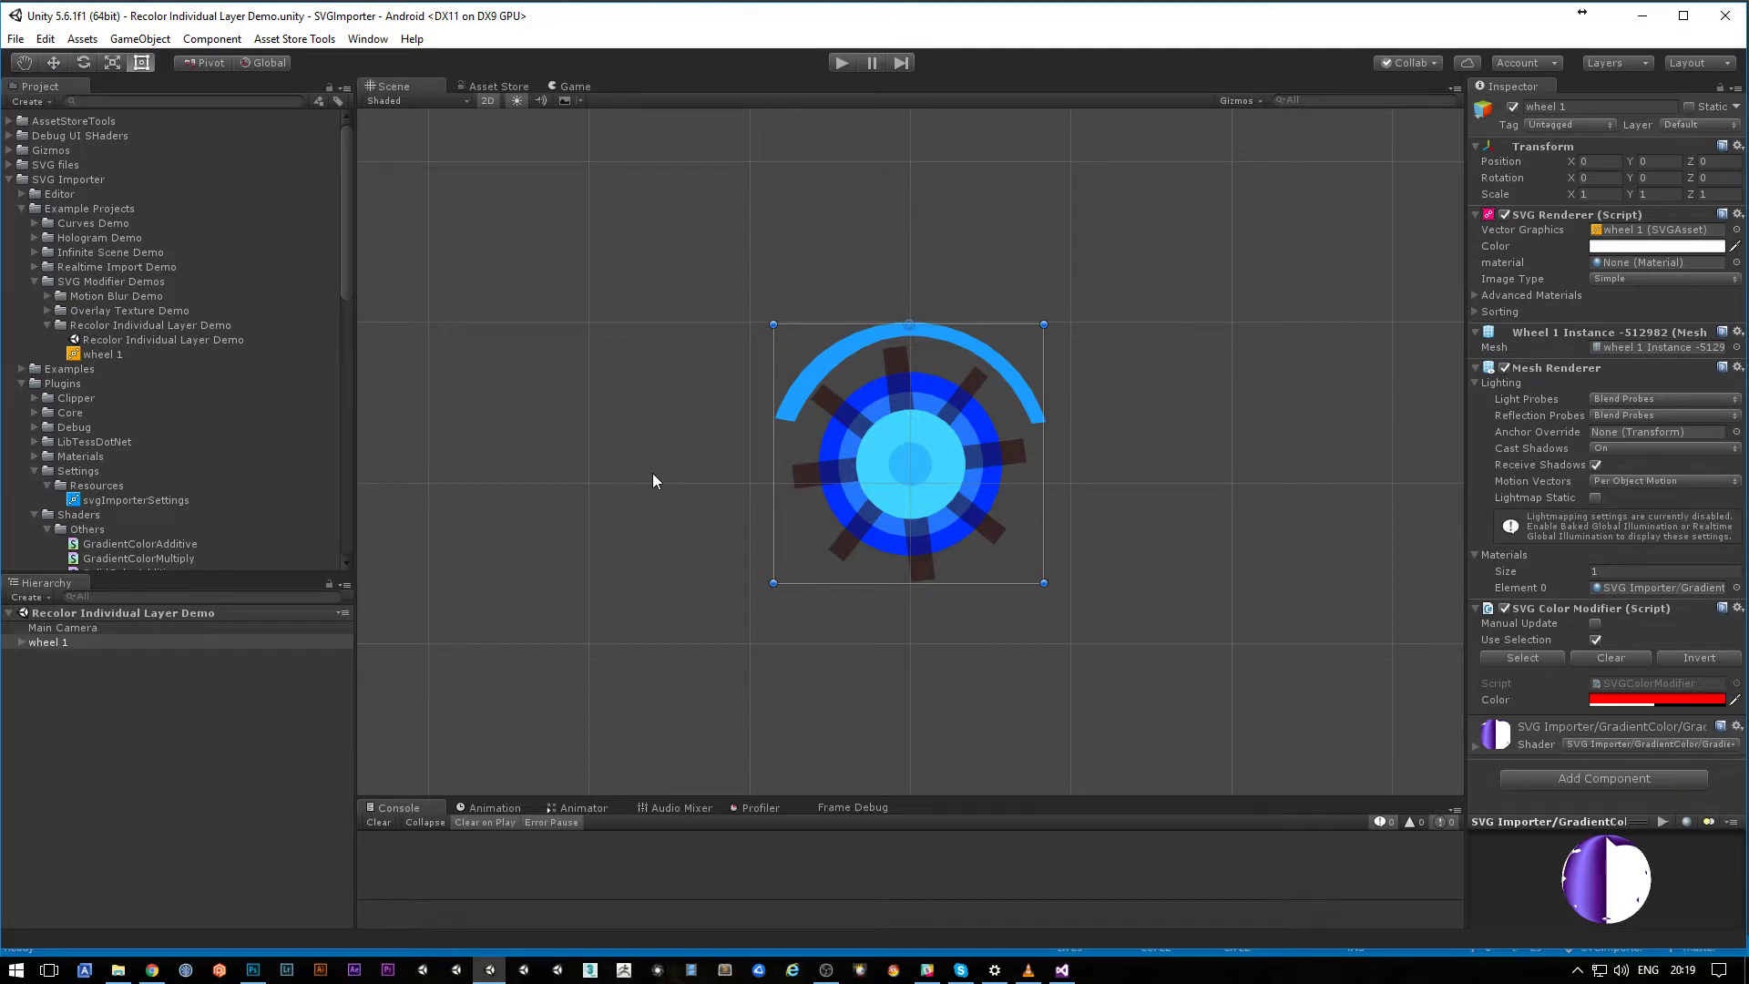
pyautogui.hotkey('alt', 'Tab')
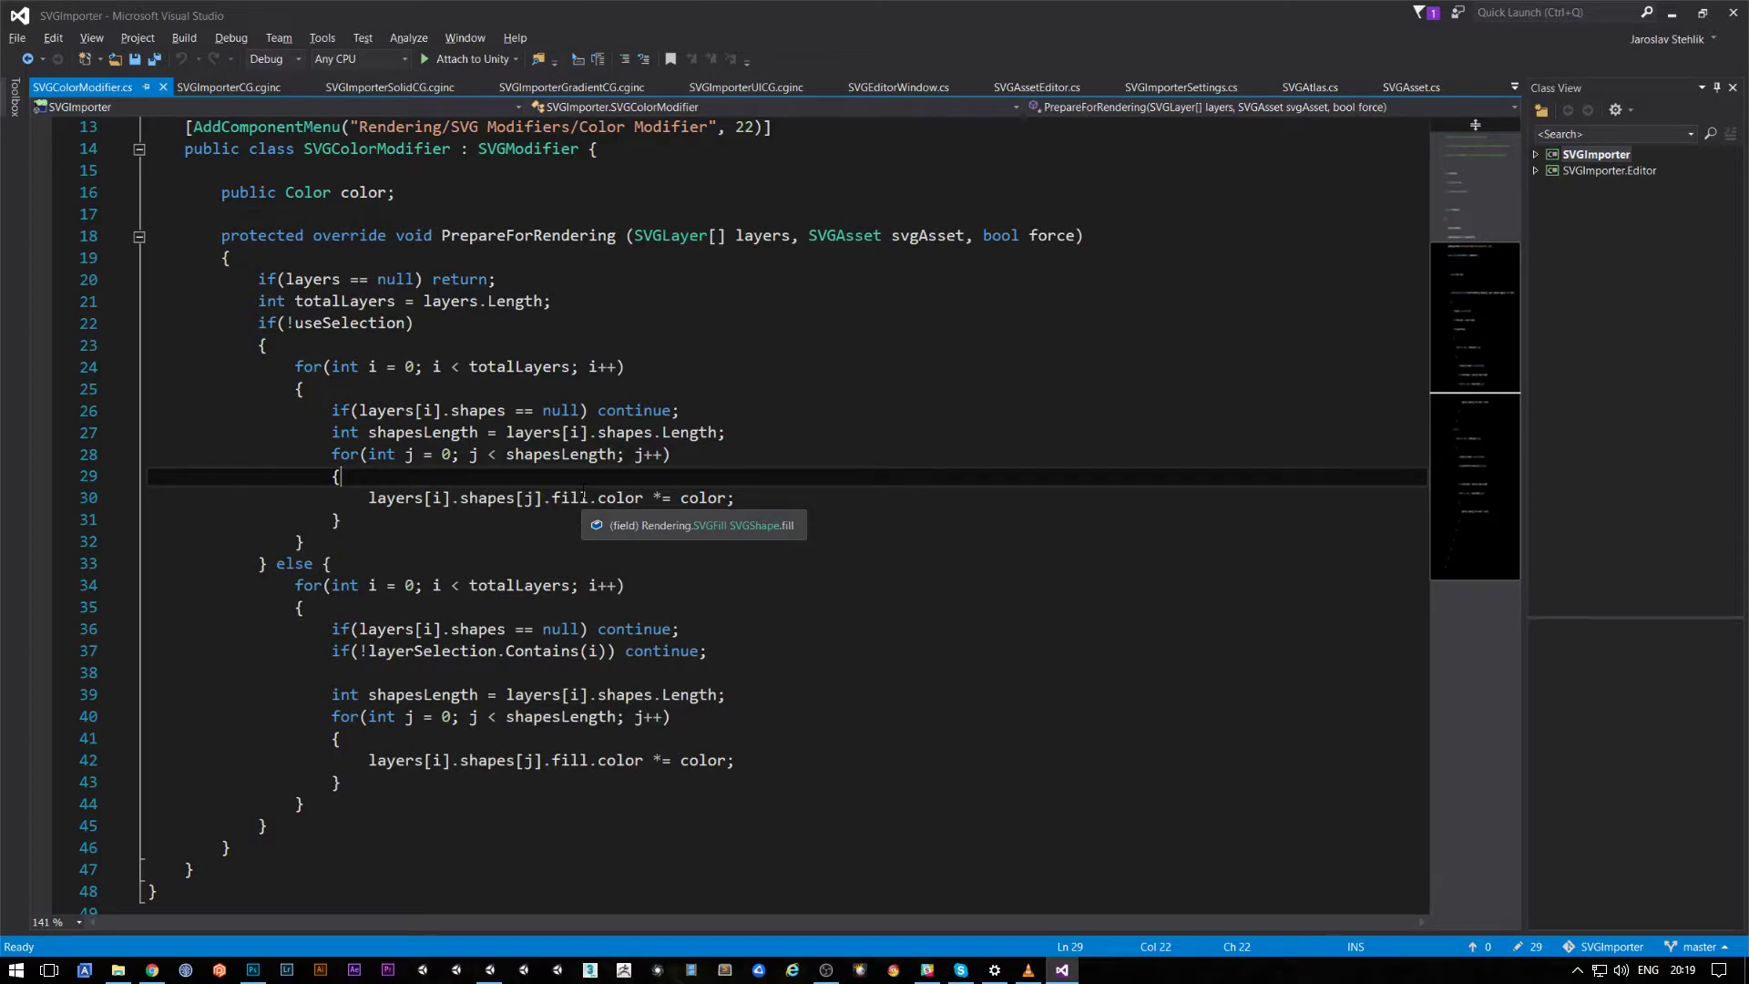
pyautogui.hotkey('alt', 'Tab')
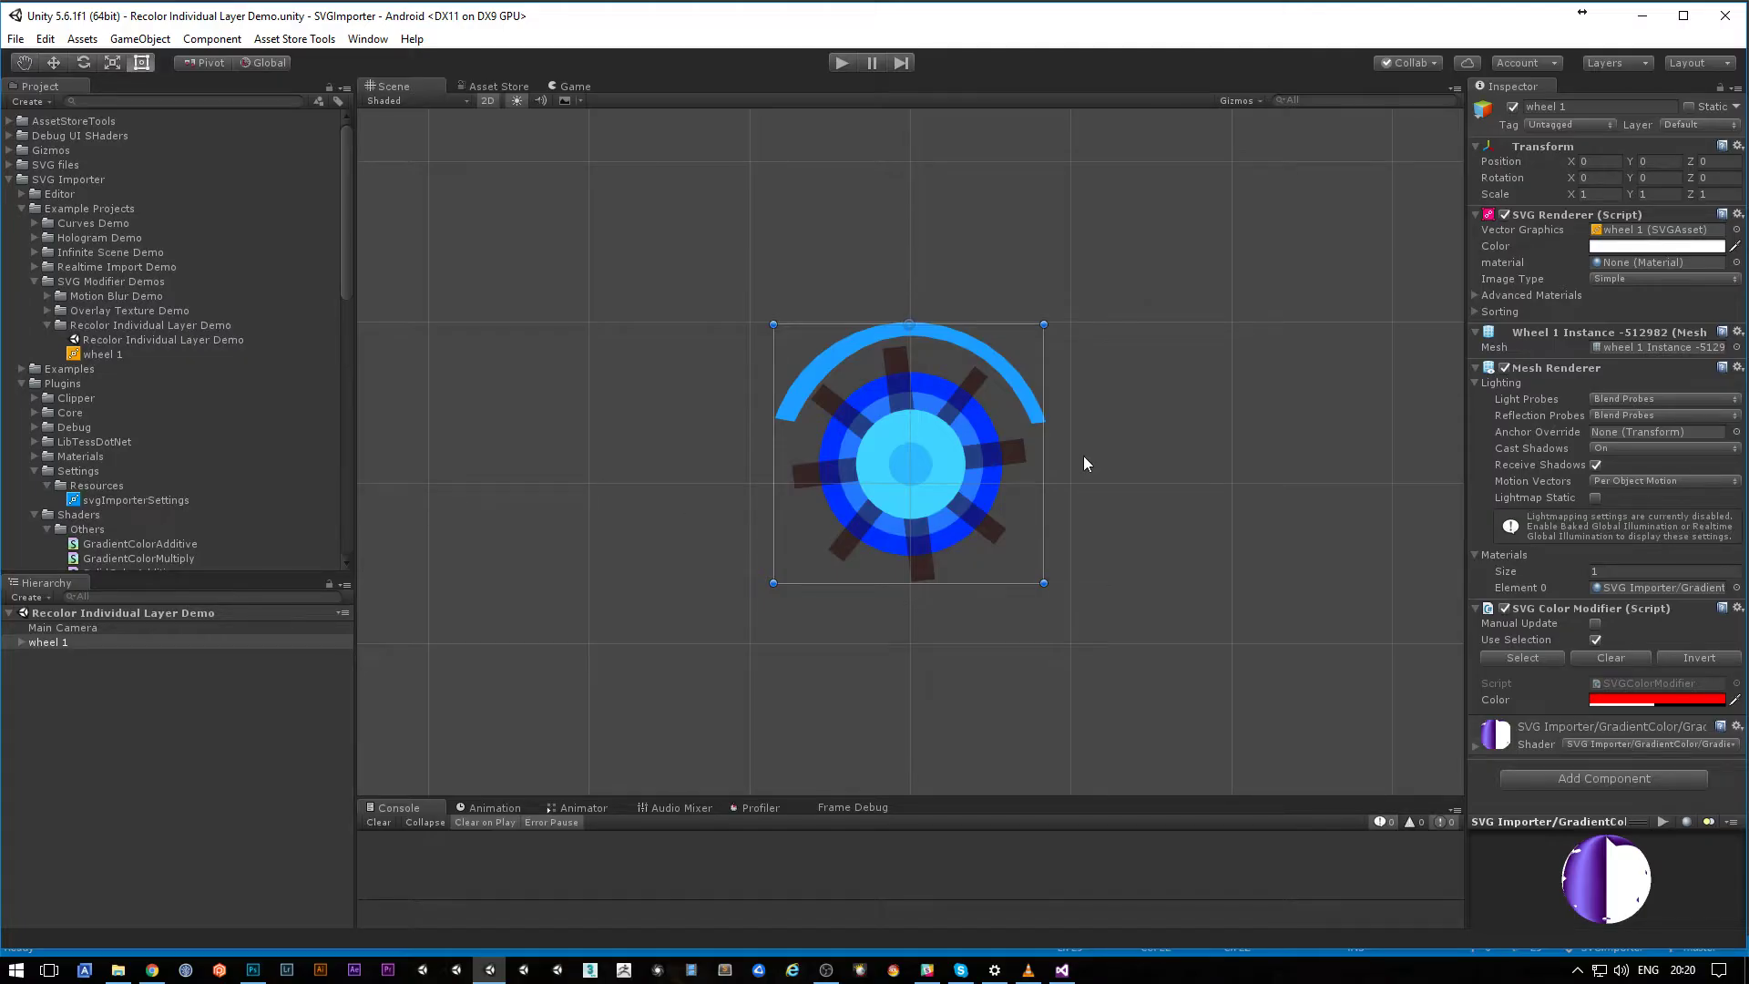
pyautogui.click(1105, 420)
pyautogui.click(998, 443)
pyautogui.click(1168, 437)
pyautogui.click(978, 413)
# Step: Turn Use Selection off and back on in wheel 1's SVG Color Modifier to compare the recoloring
pyautogui.click(1596, 640)
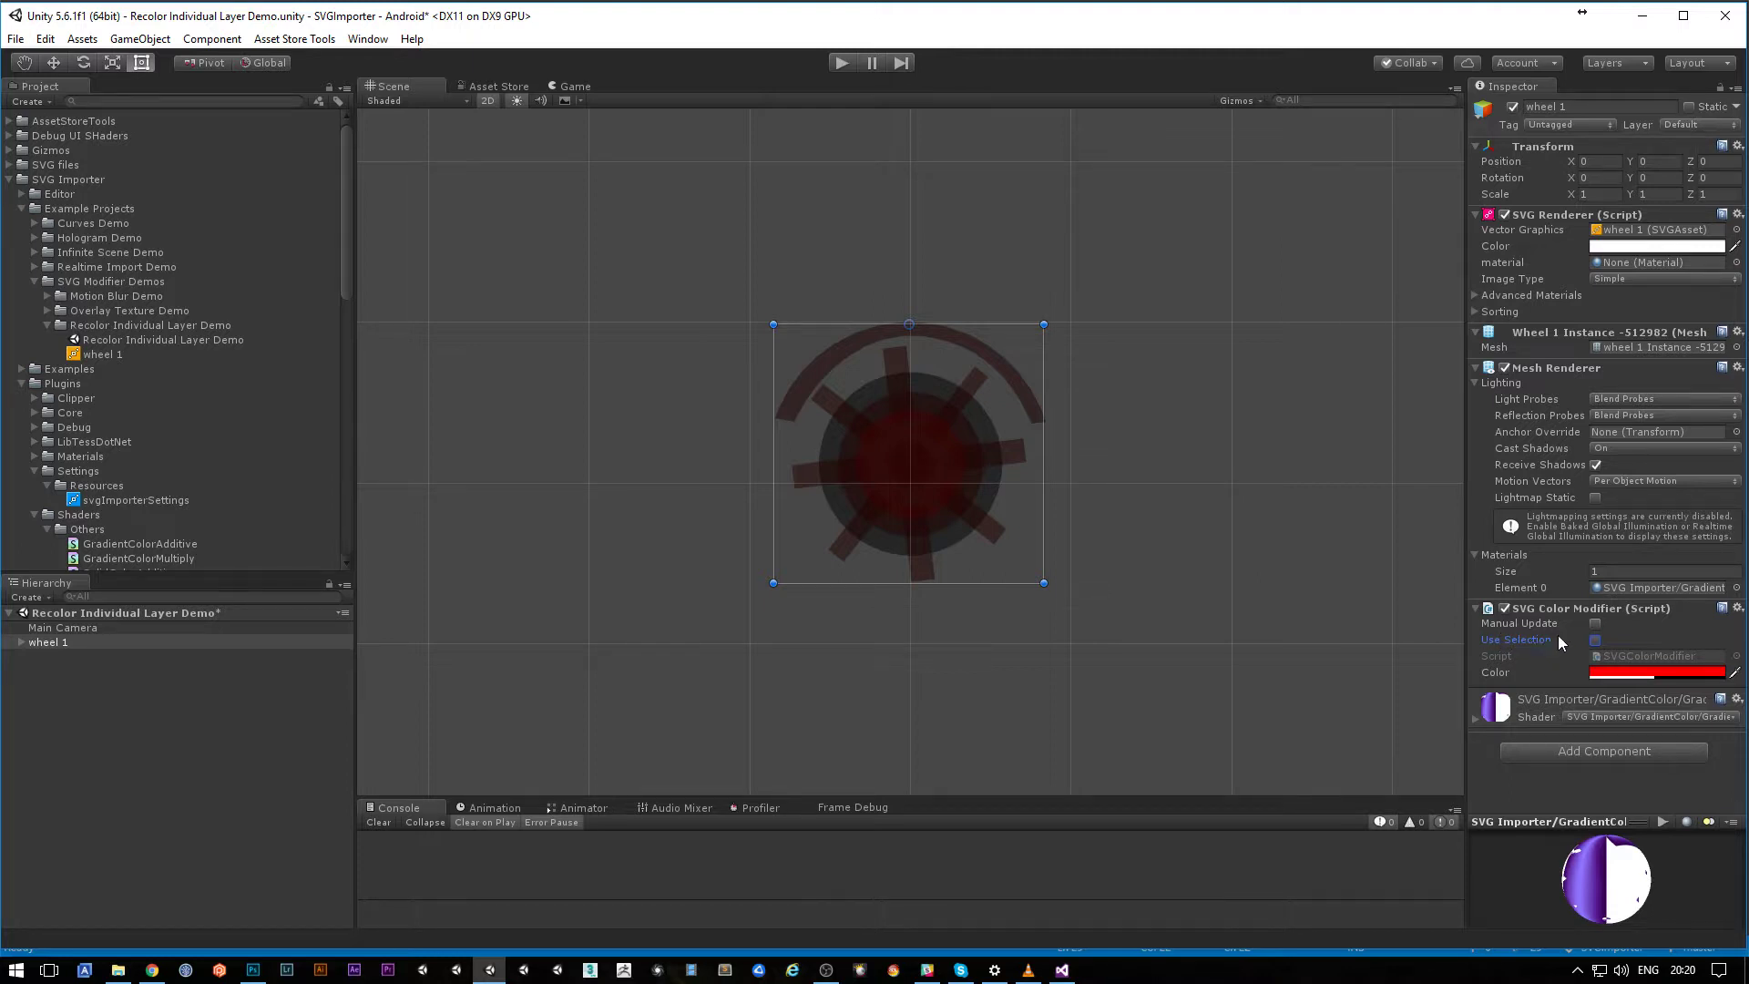
pyautogui.click(1597, 640)
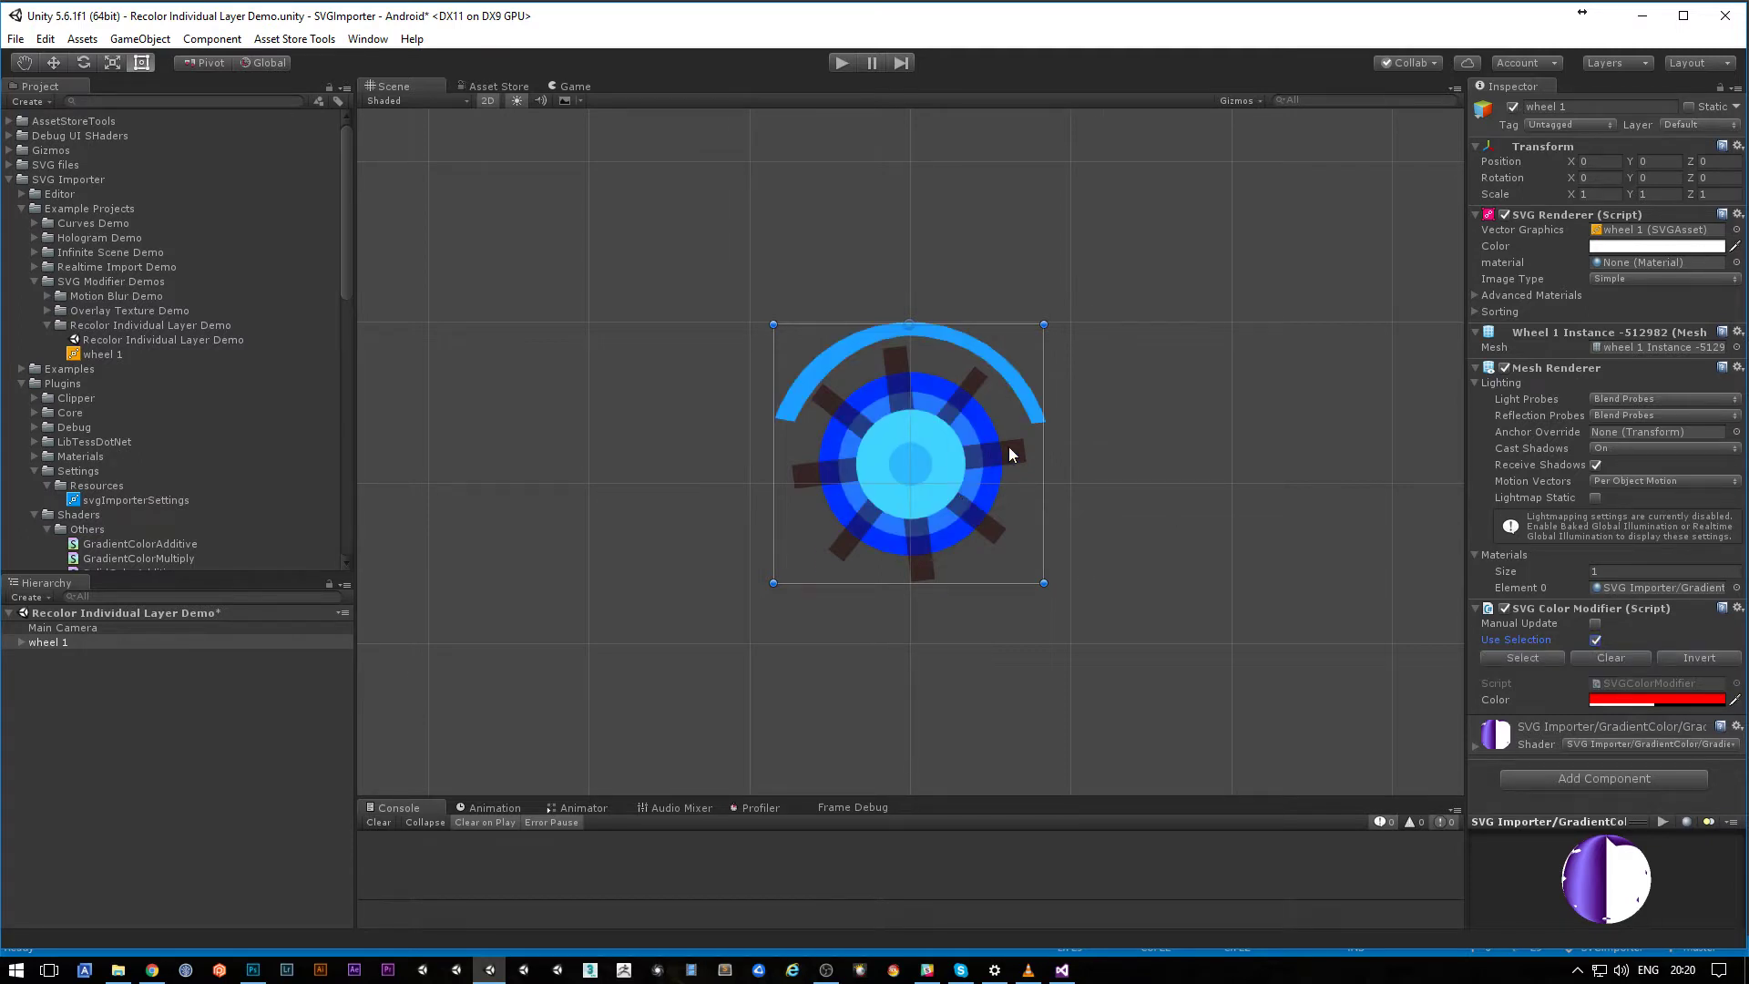
pyautogui.scroll(3, 947, 474)
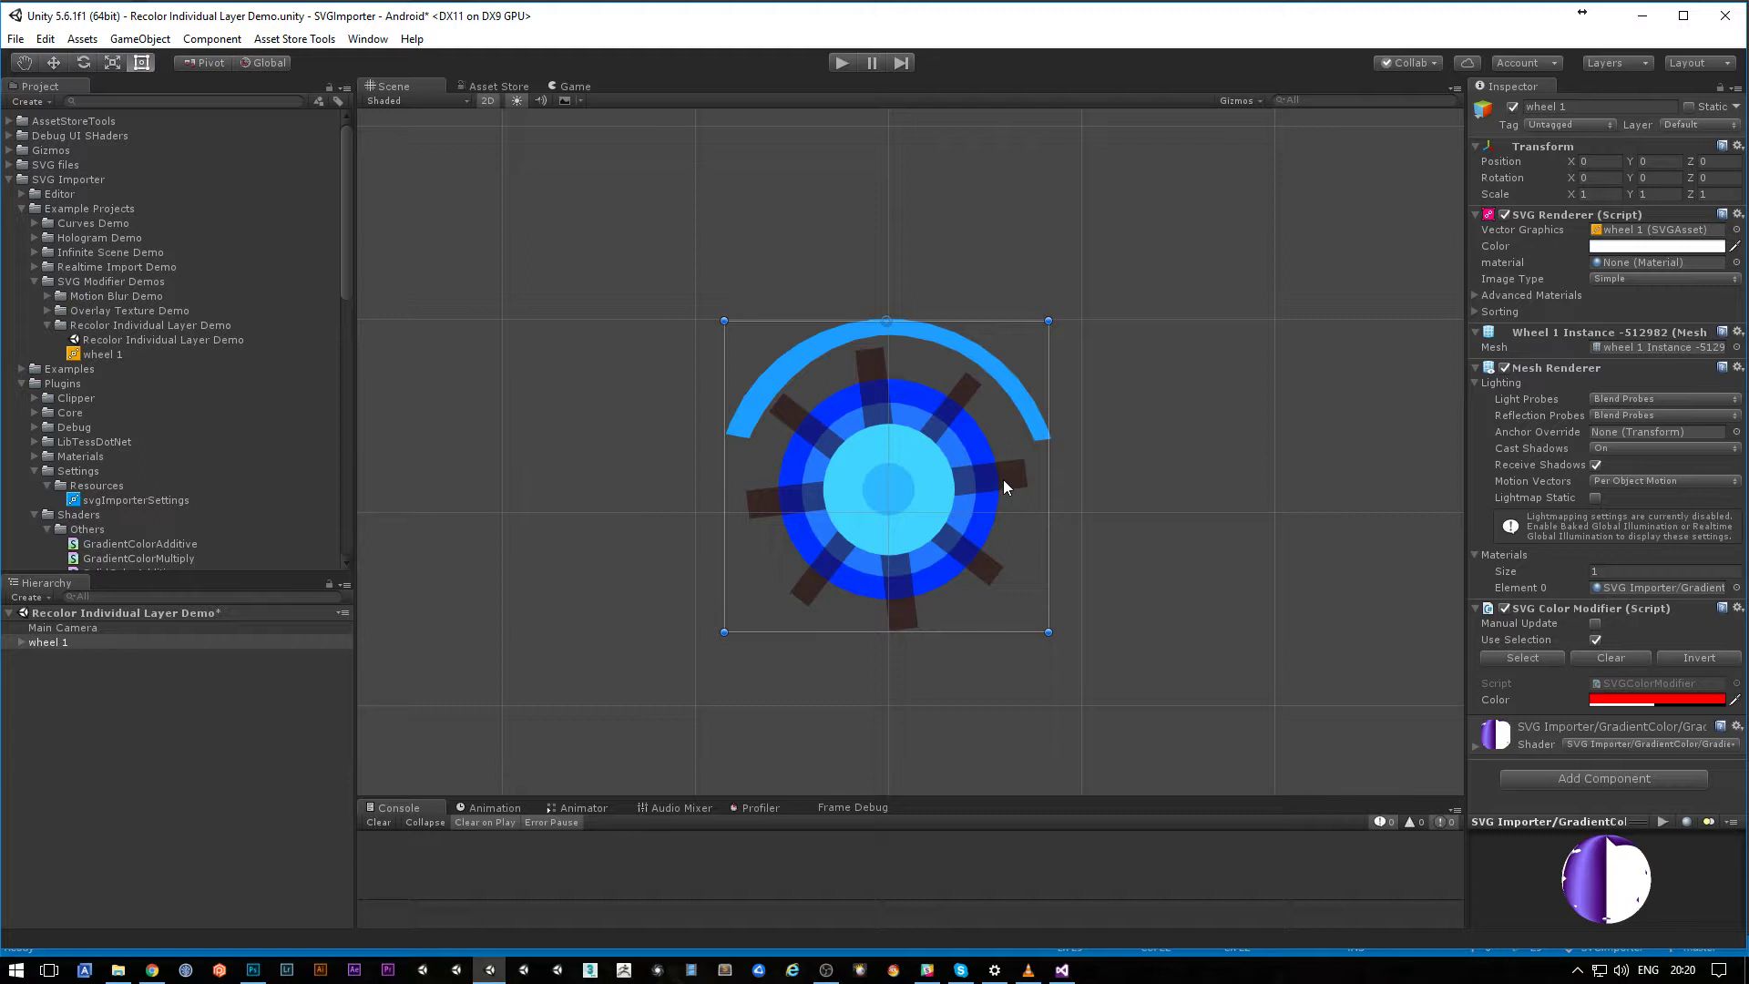
# Step: Turn off Use Selection in the SVG Color Modifier and set its color to blue 004AFD7A
pyautogui.click(1595, 638)
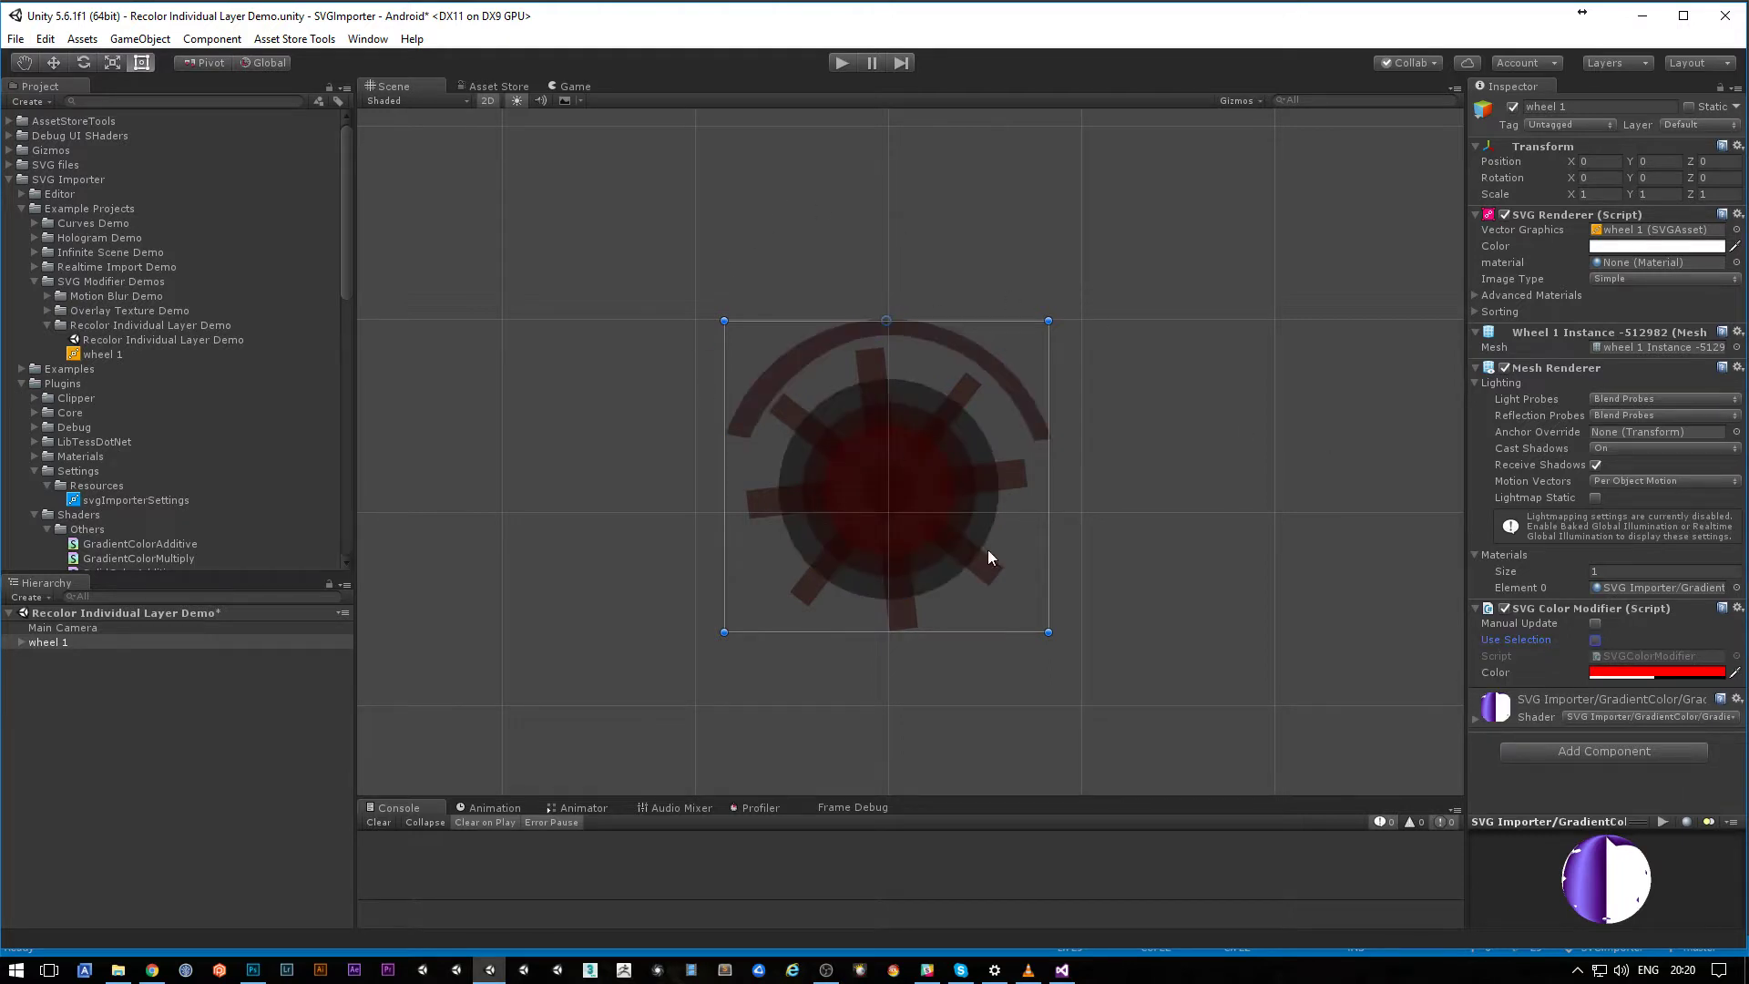
pyautogui.click(1653, 673)
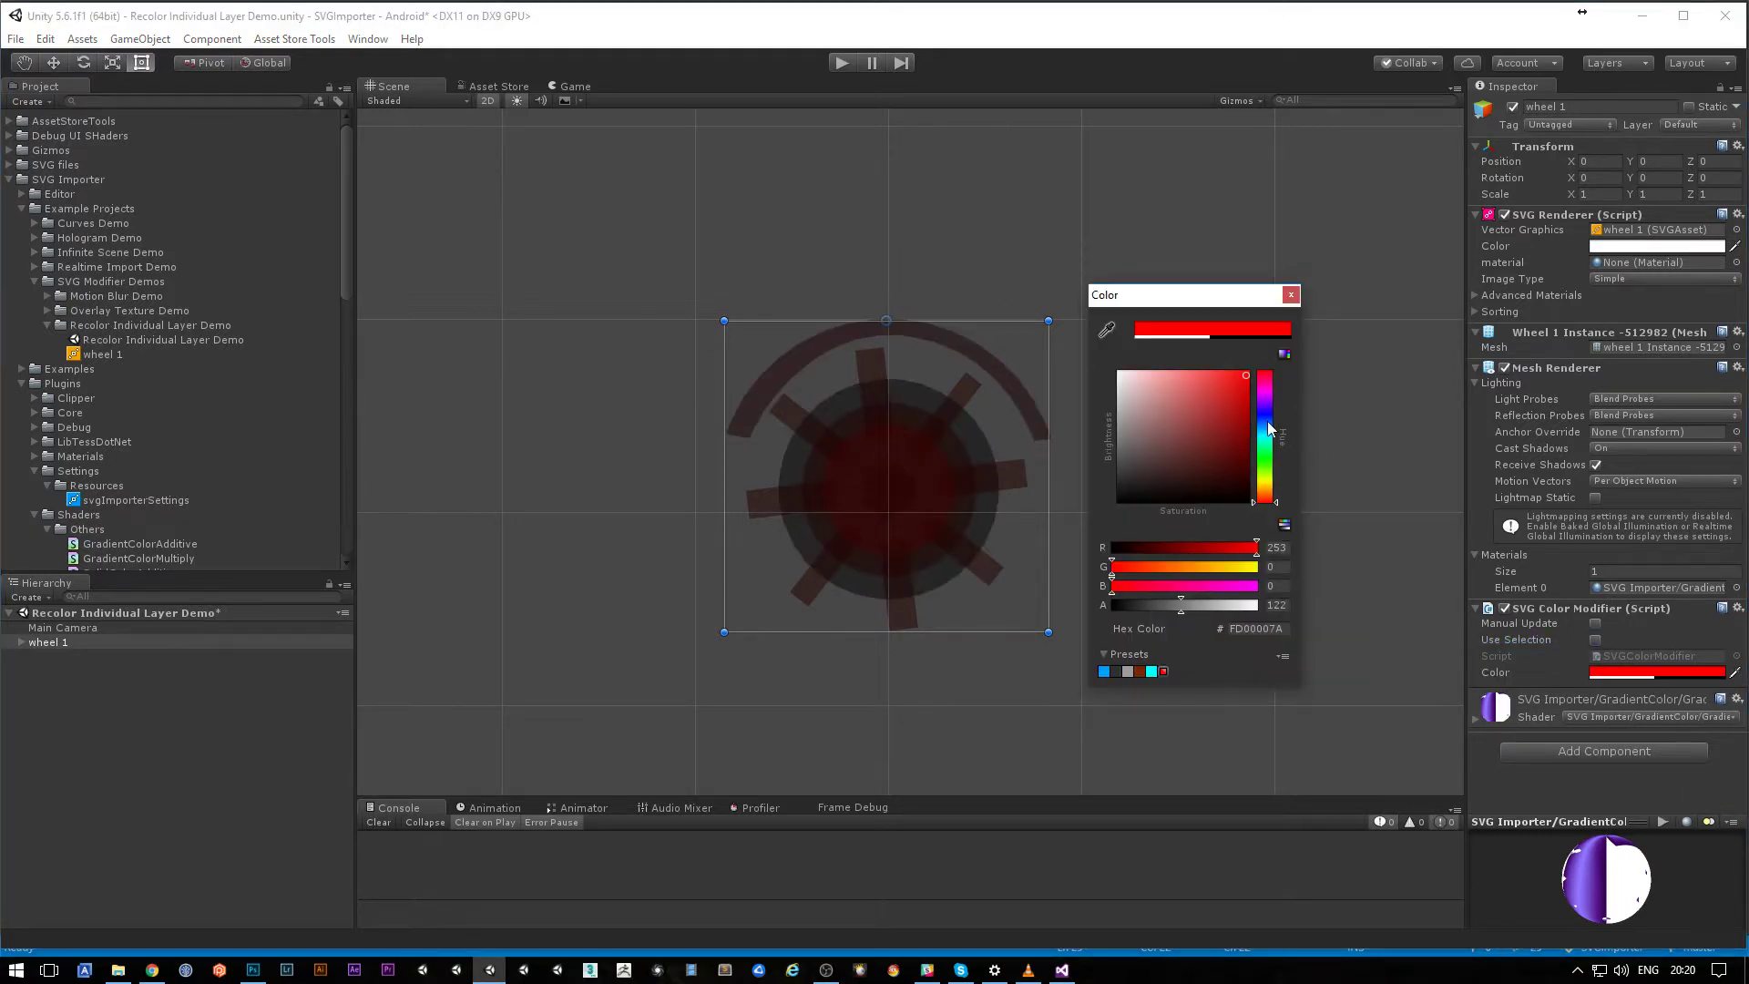
pyautogui.moveTo(1269, 427)
pyautogui.mouseDown()
pyautogui.moveTo(1272, 457)
pyautogui.moveTo(1275, 416)
pyautogui.mouseUp()
pyautogui.click(1291, 295)
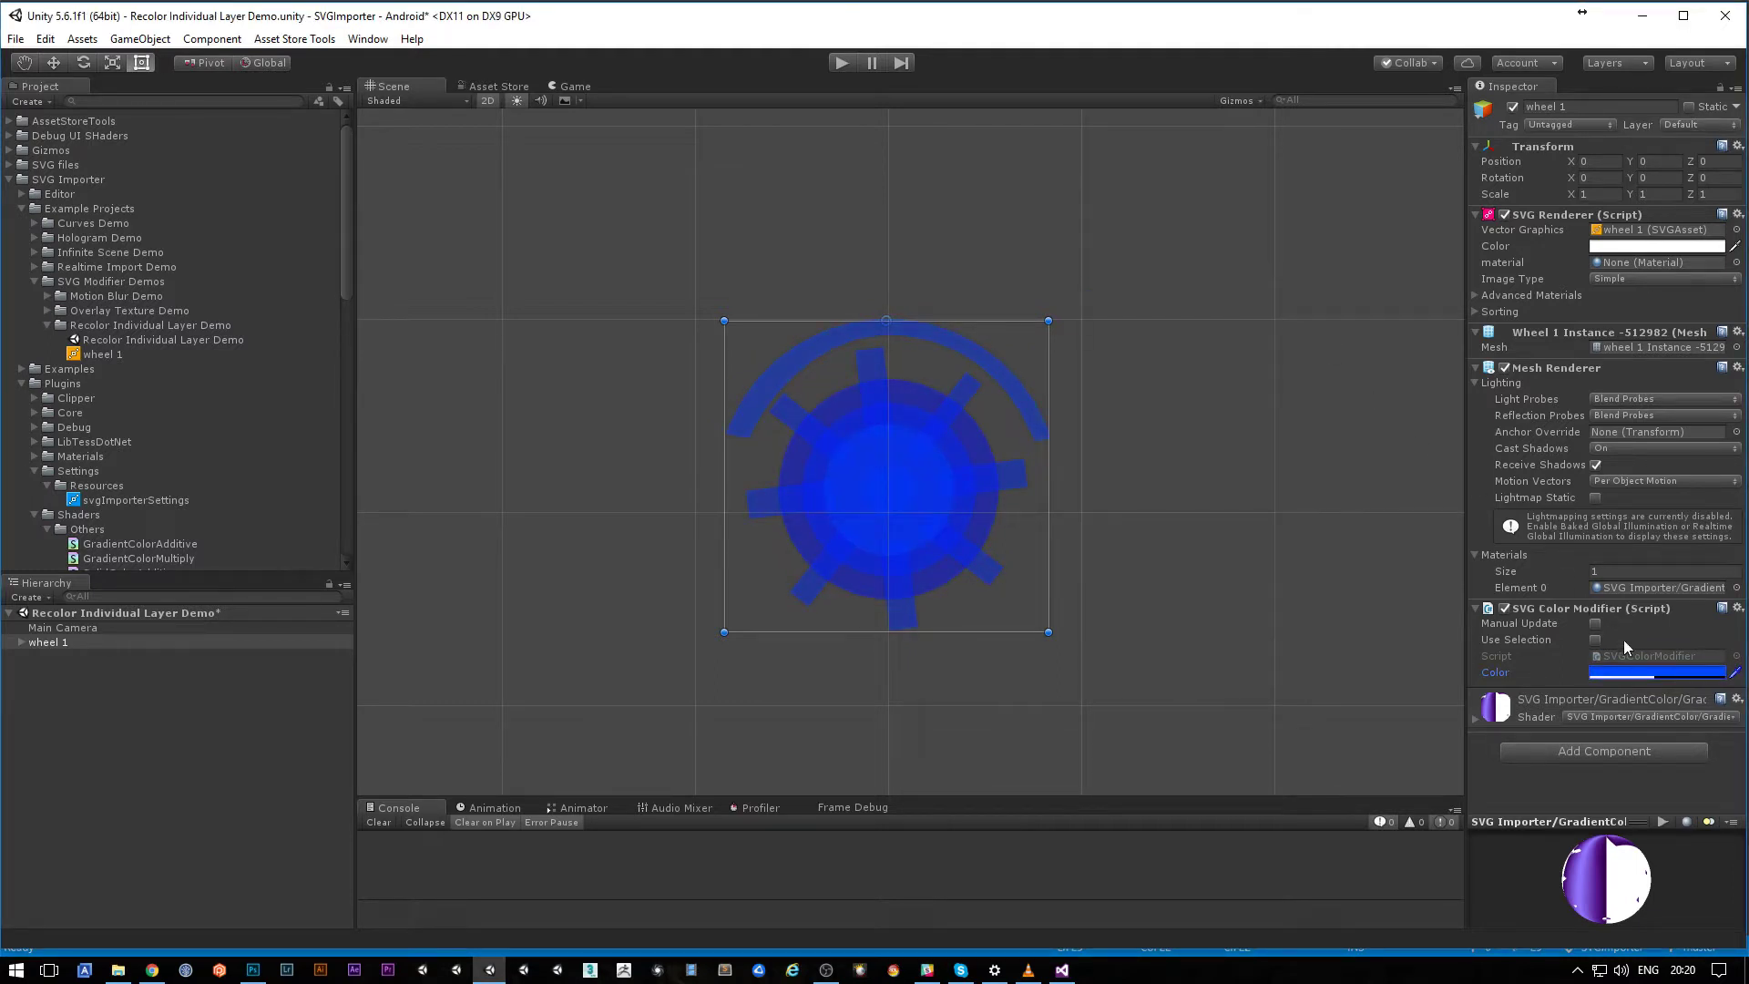
# Step: Turn on Use Selection in the SVG Color Modifier and set its color to red FD00007A
pyautogui.click(1595, 640)
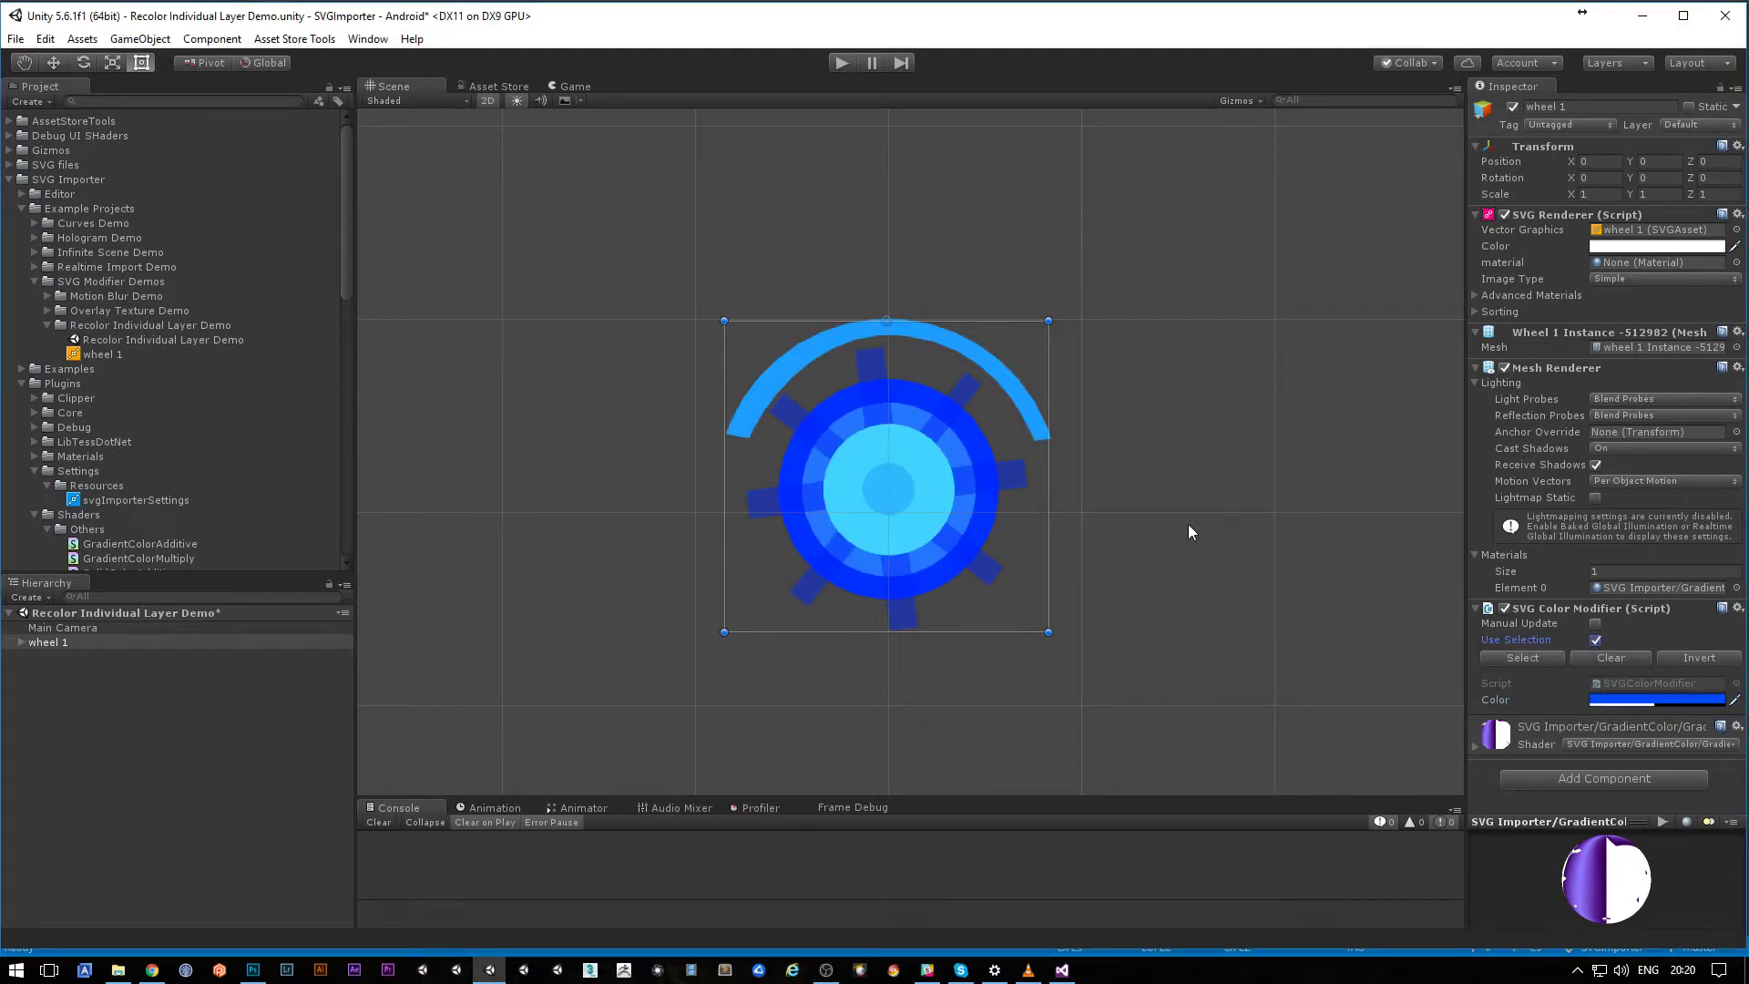
pyautogui.click(1630, 701)
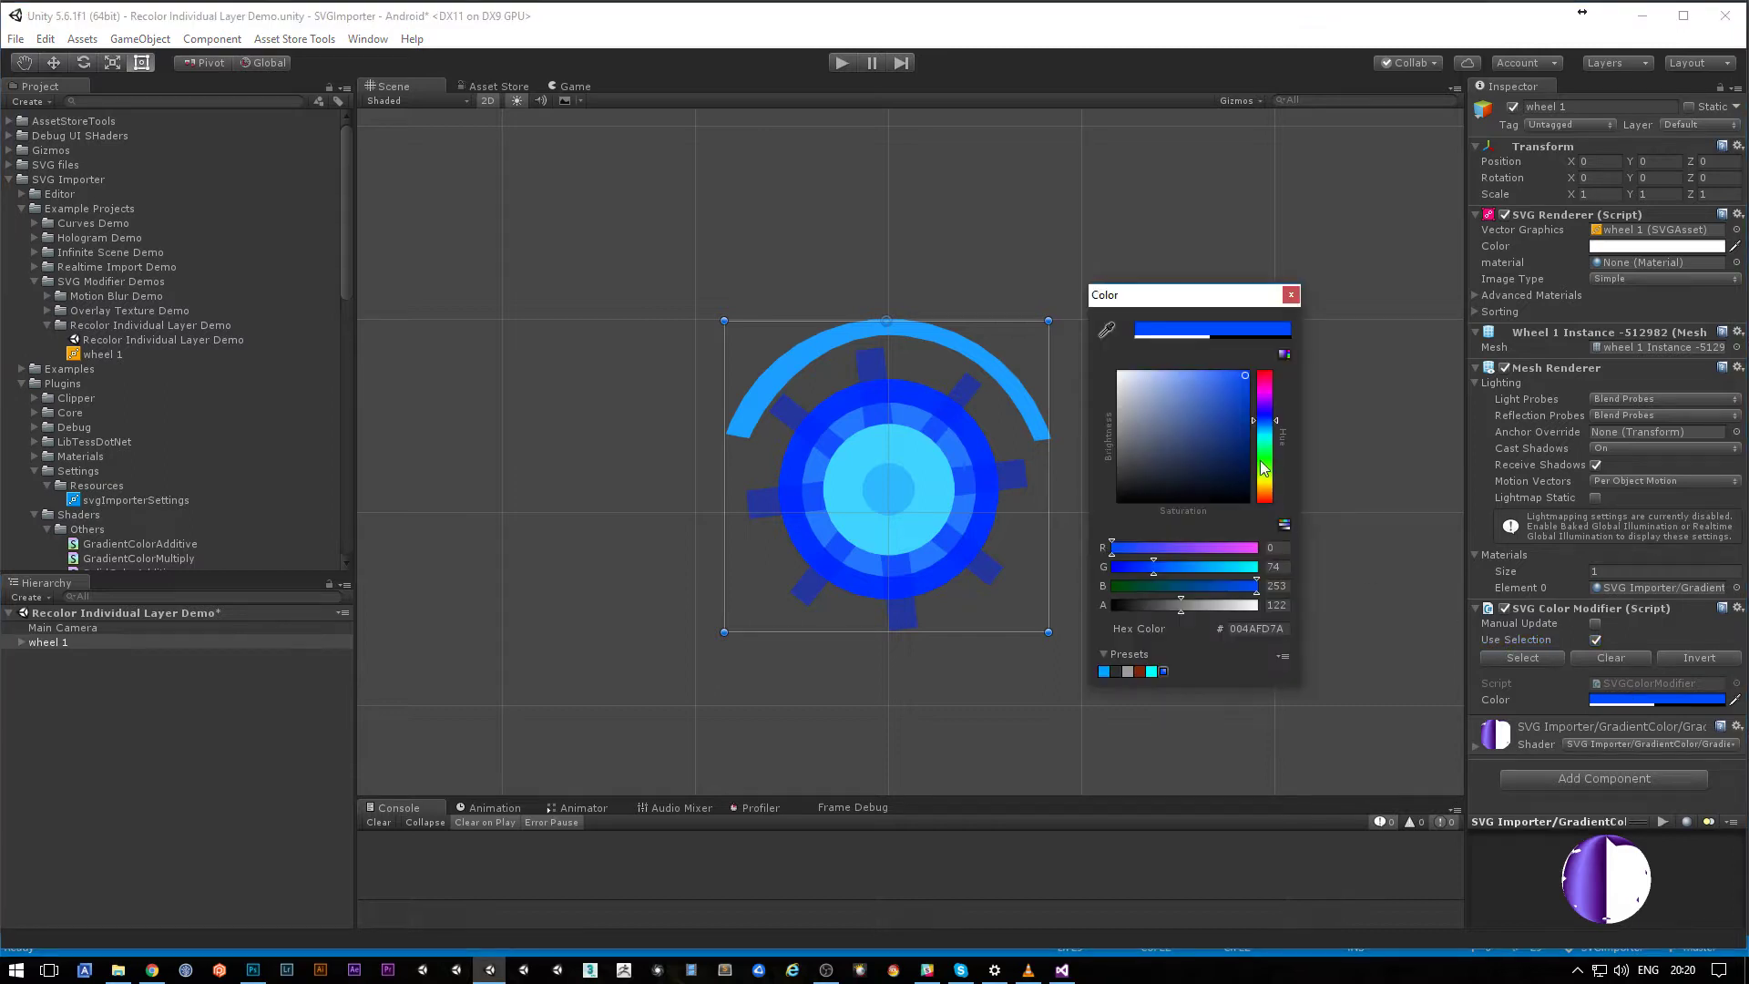
pyautogui.click(1267, 373)
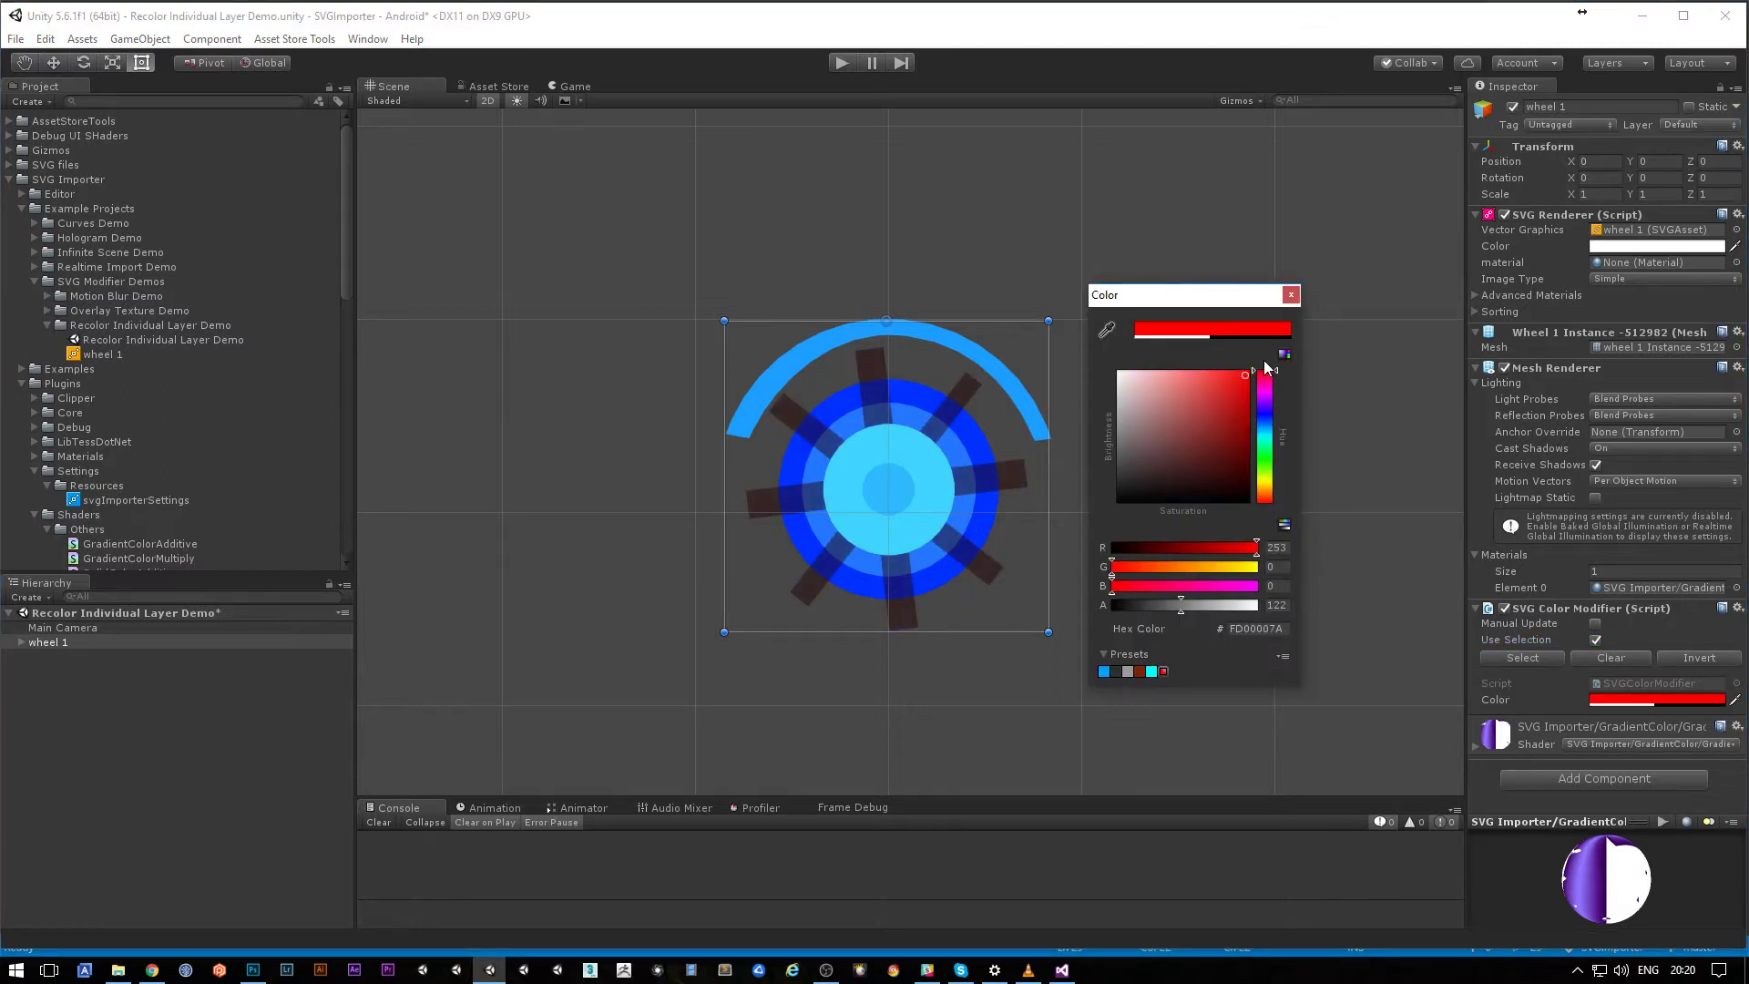
pyautogui.click(1291, 295)
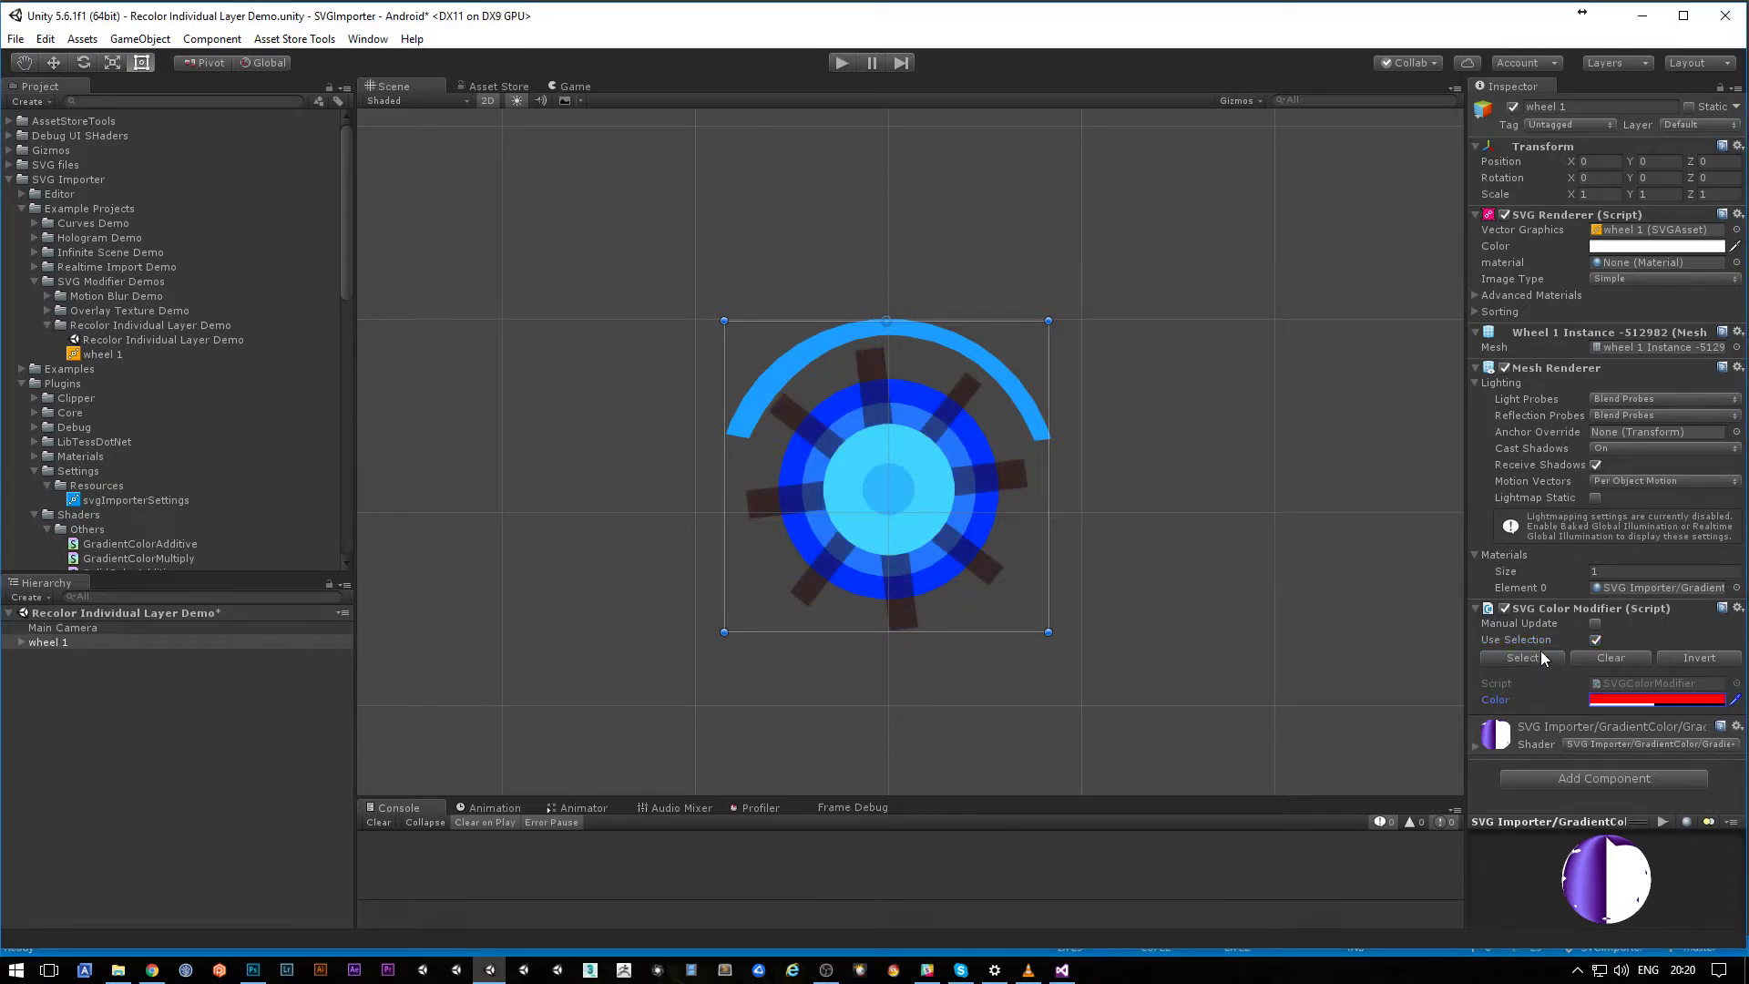
# Step: Clear the SVG Color Modifier's layer selection on wheel 1 and review the list of selectable elements
pyautogui.click(1604, 656)
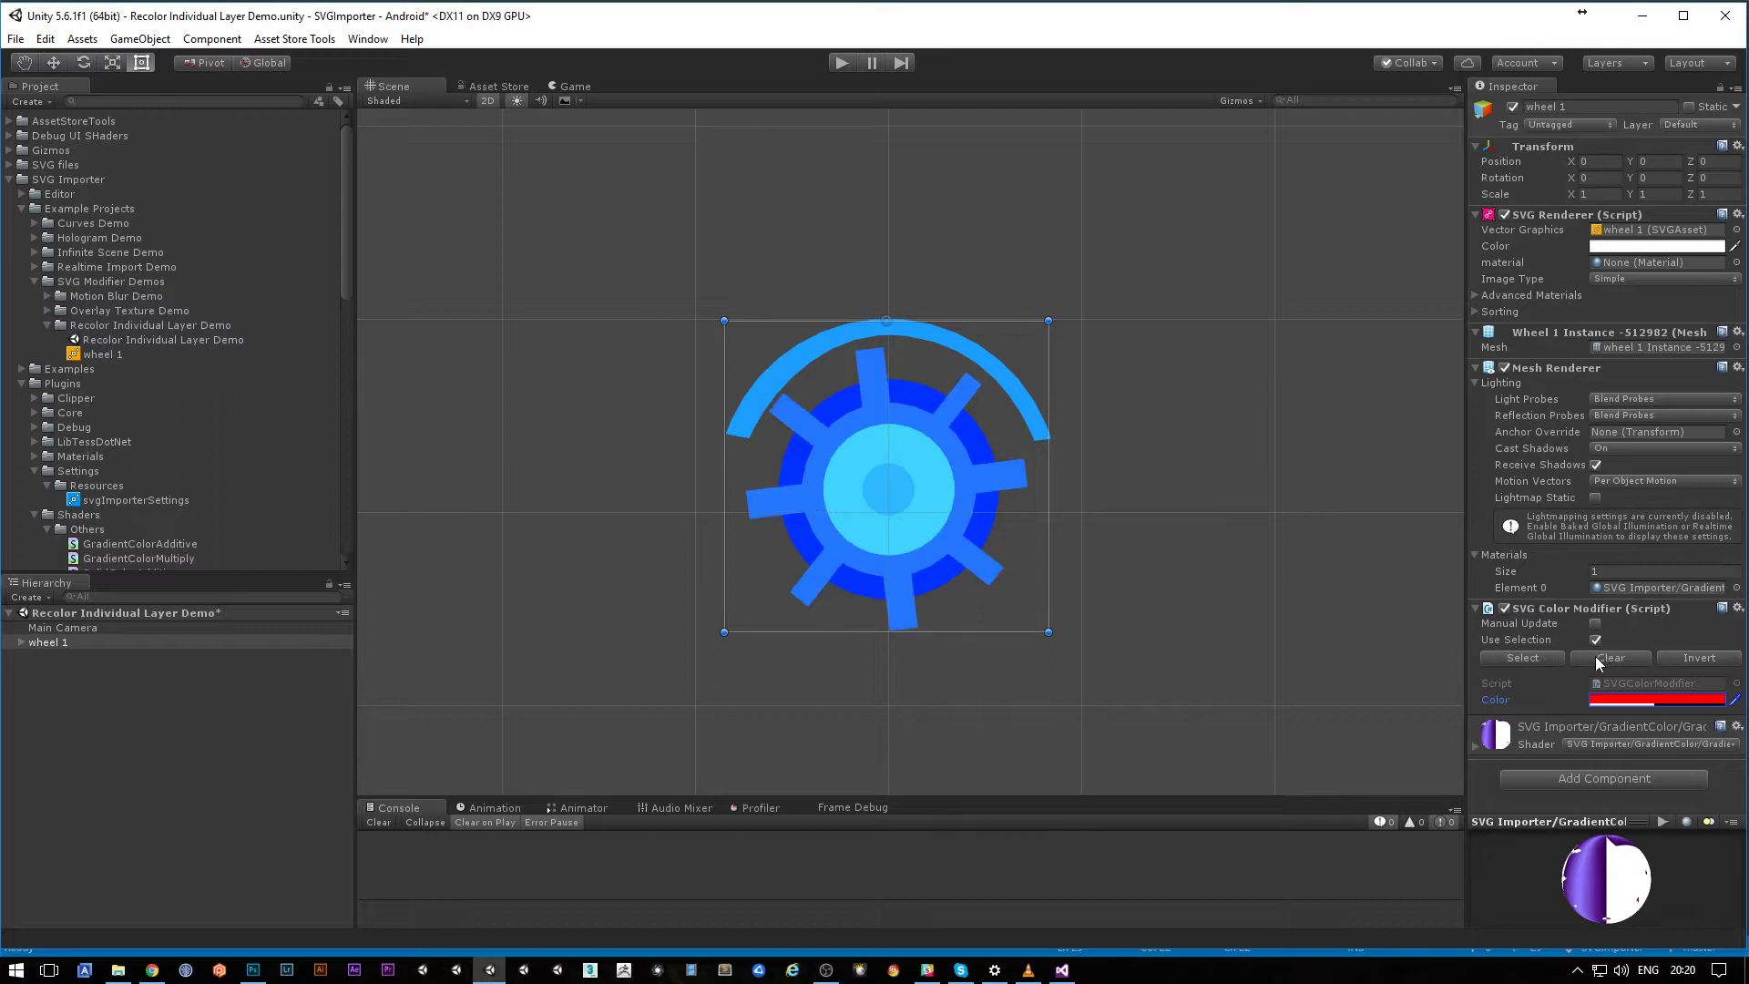
pyautogui.click(1523, 657)
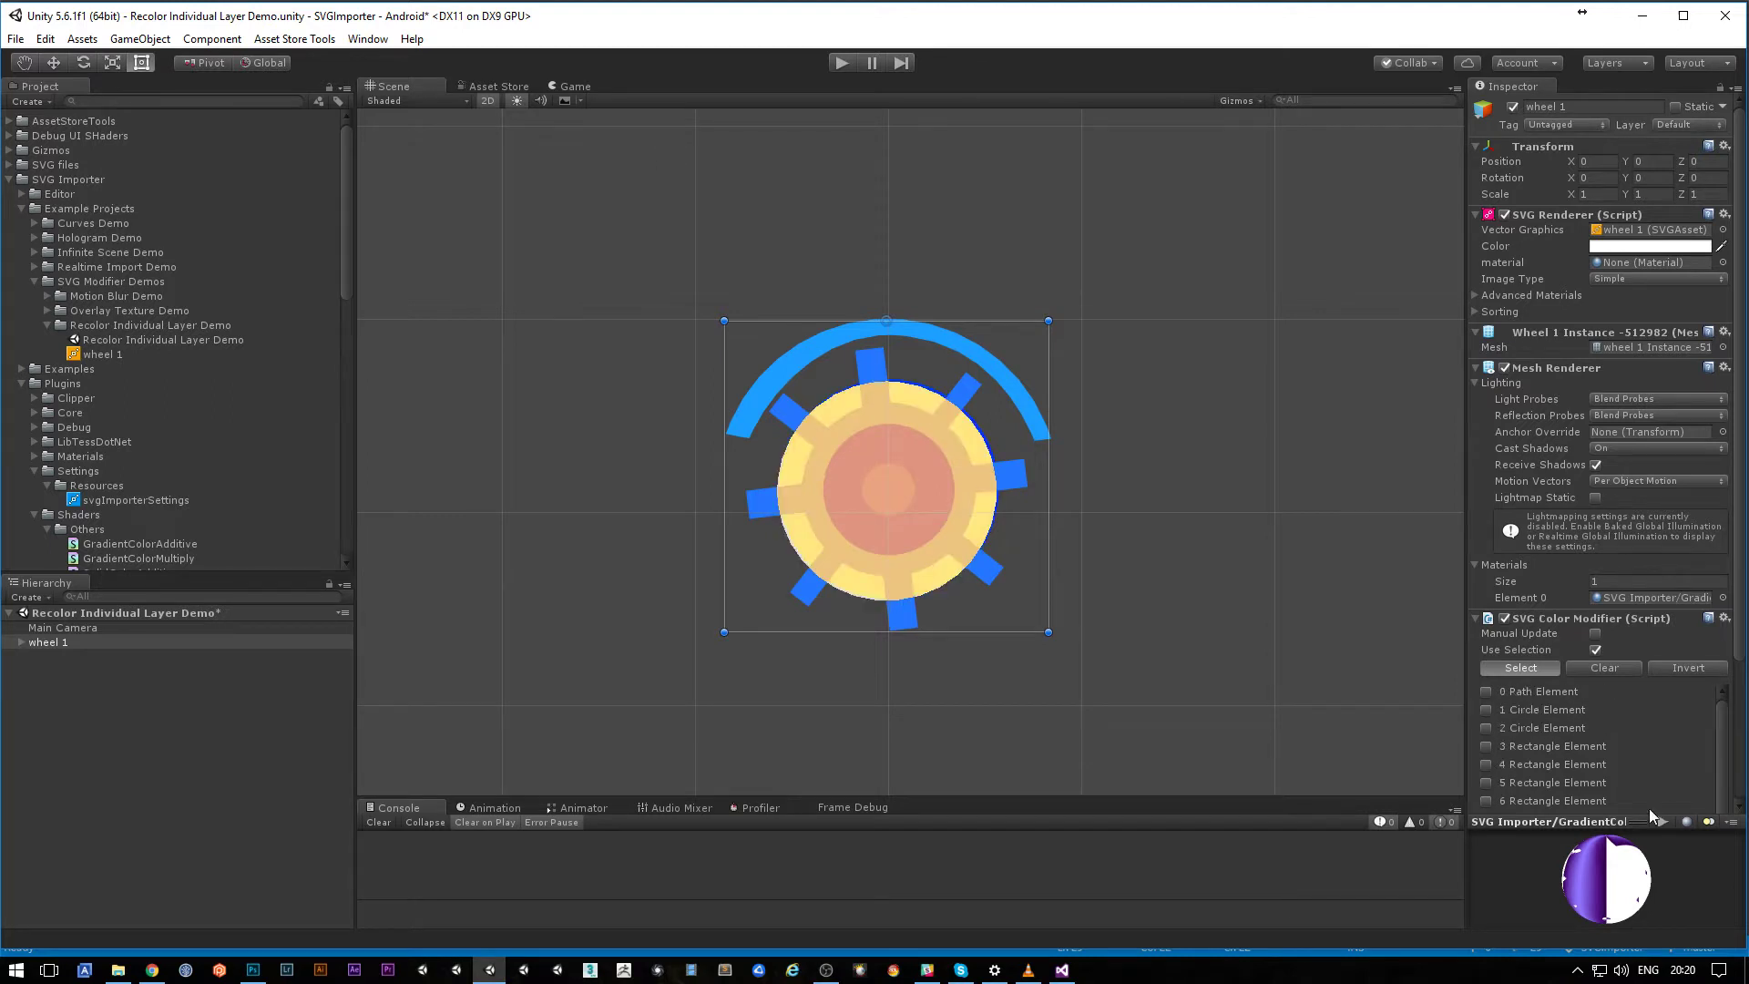
pyautogui.scroll(-3, 1724, 721)
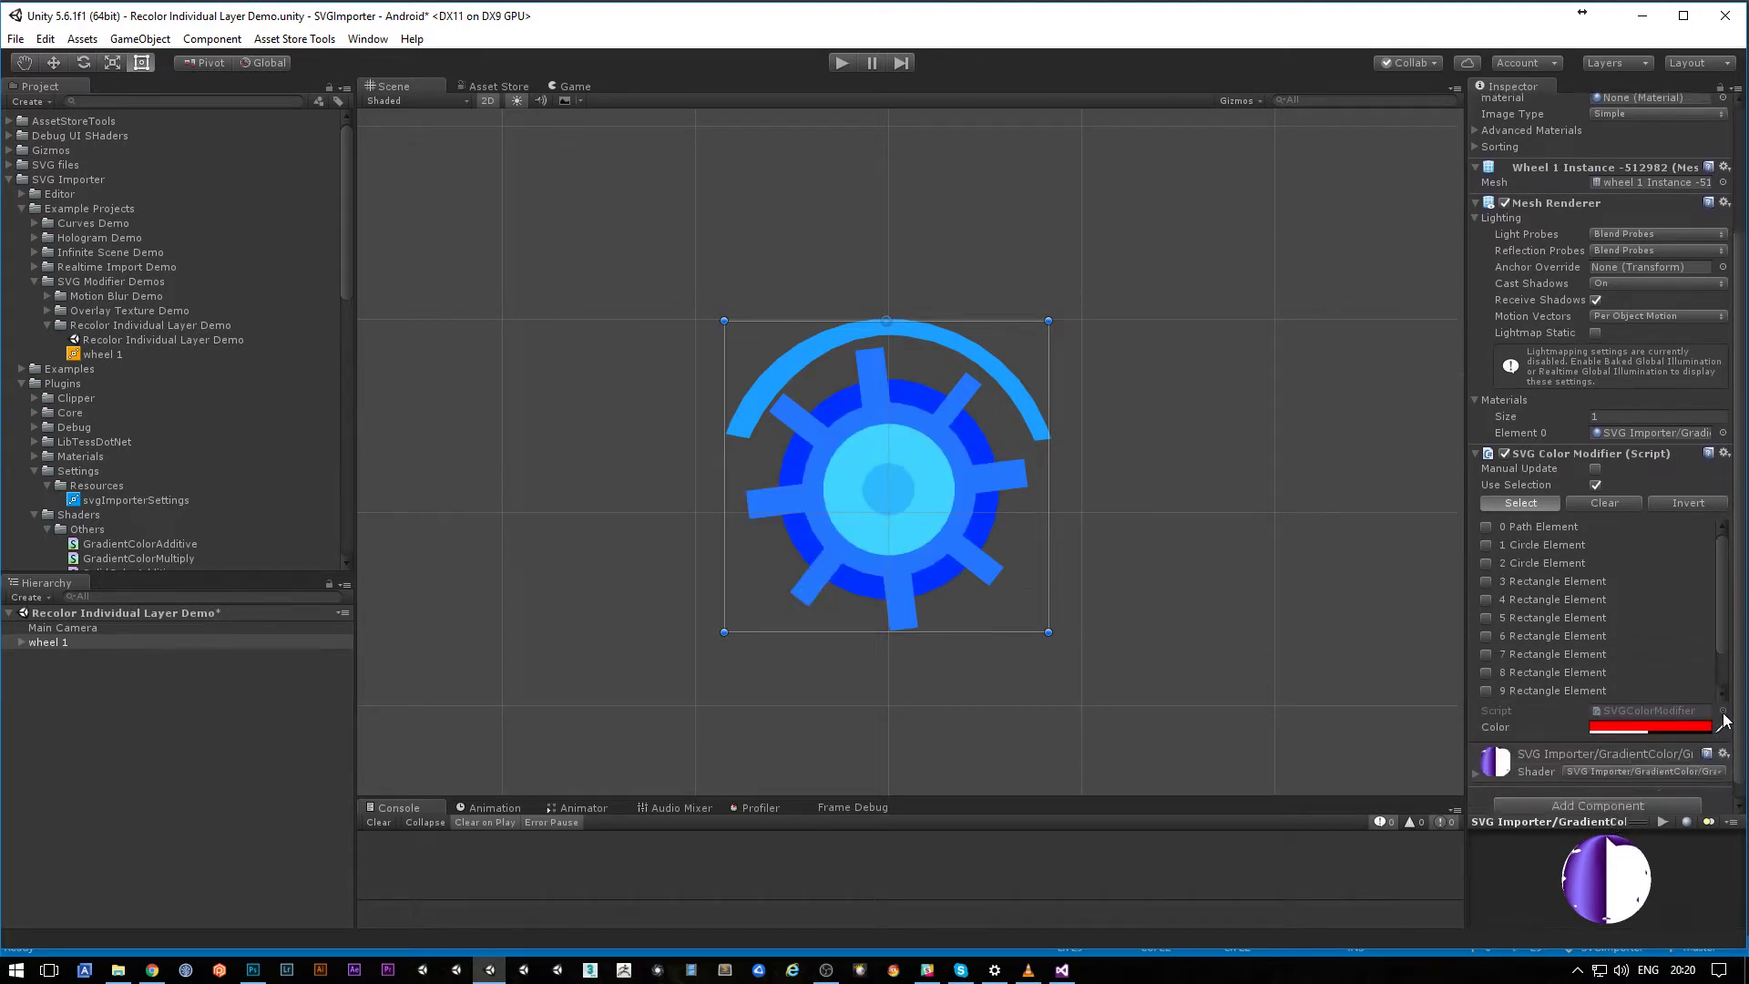
pyautogui.scroll(-2, 1539, 550)
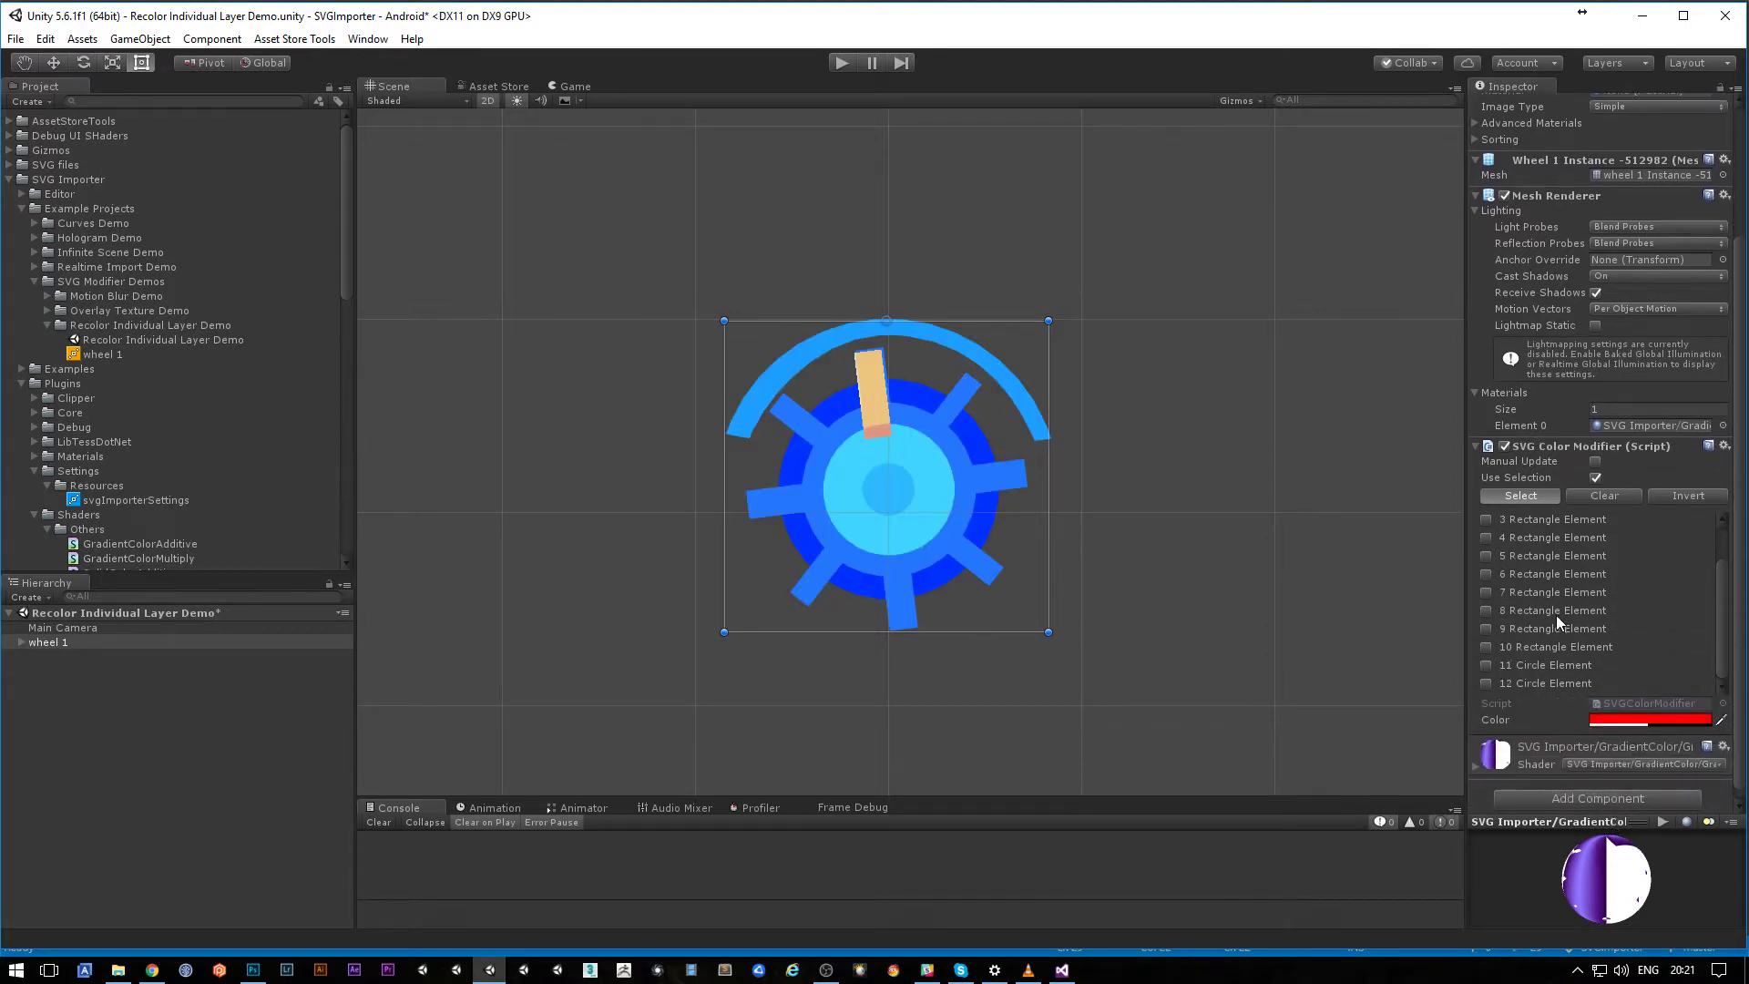
pyautogui.scroll(2, 1527, 517)
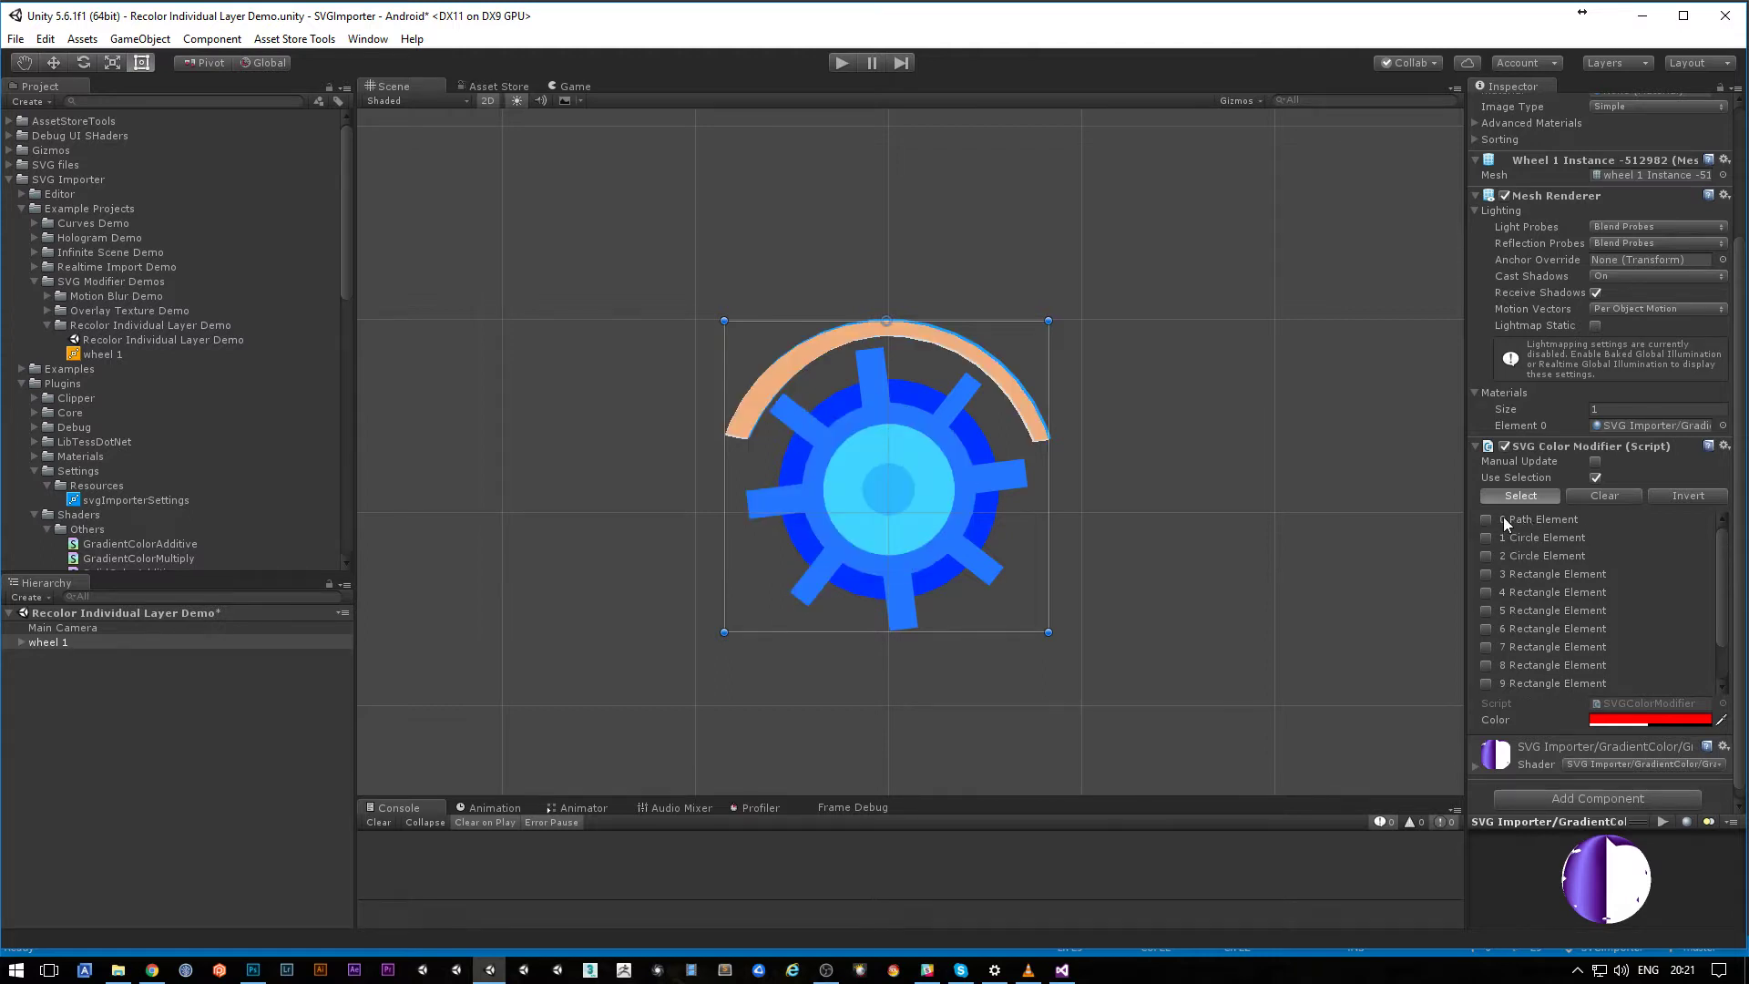
# Step: Add elements 0 through 8 of wheel 1 to the Color Modifier's selection using the element list
pyautogui.click(1487, 519)
pyautogui.click(1486, 537)
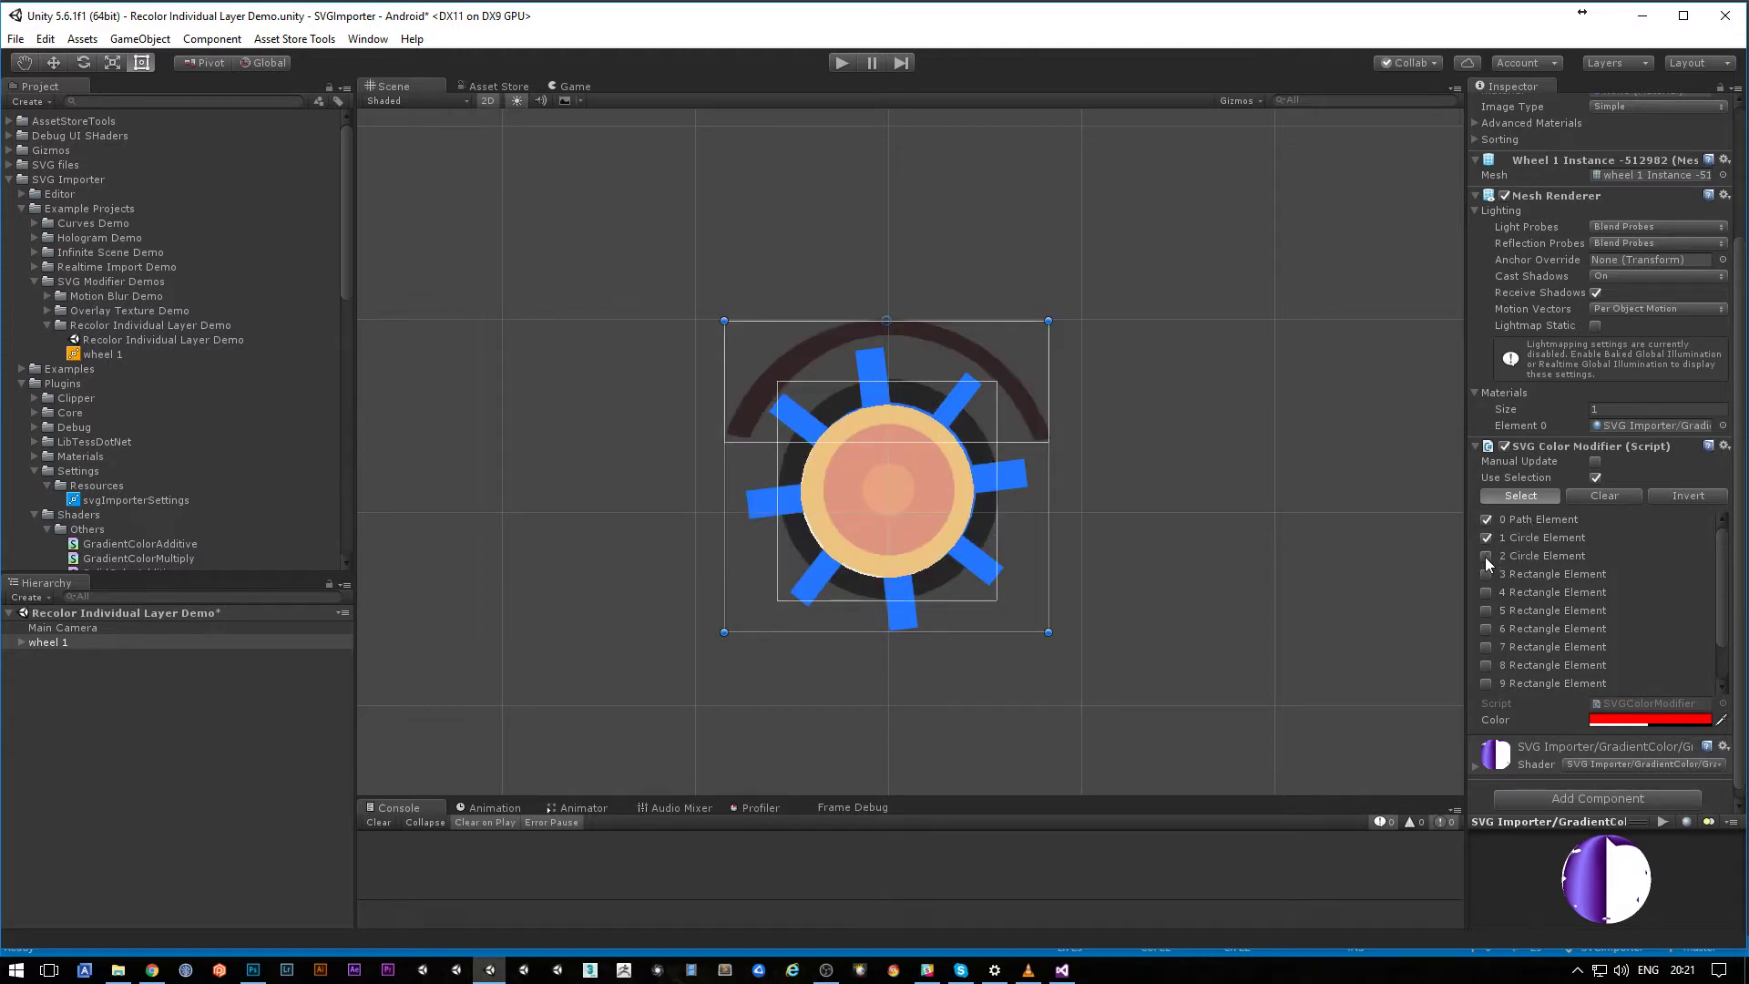
pyautogui.click(1486, 556)
pyautogui.click(1486, 573)
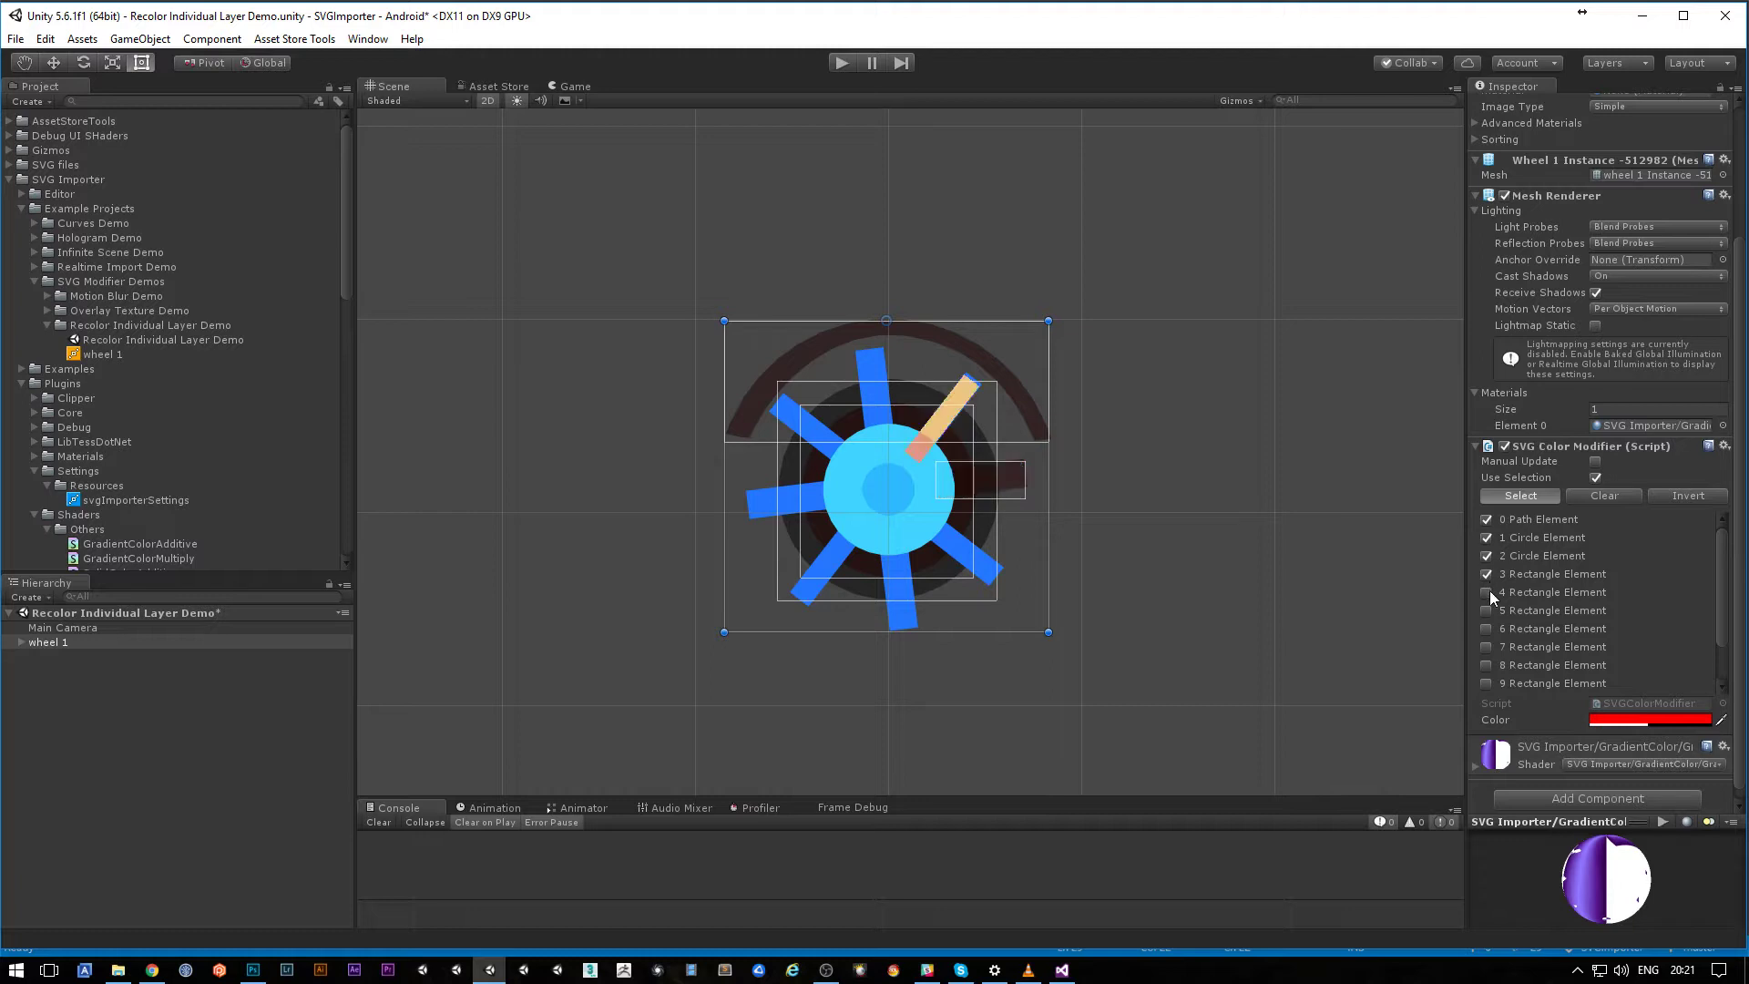
pyautogui.click(1488, 593)
pyautogui.click(1486, 610)
pyautogui.click(1484, 629)
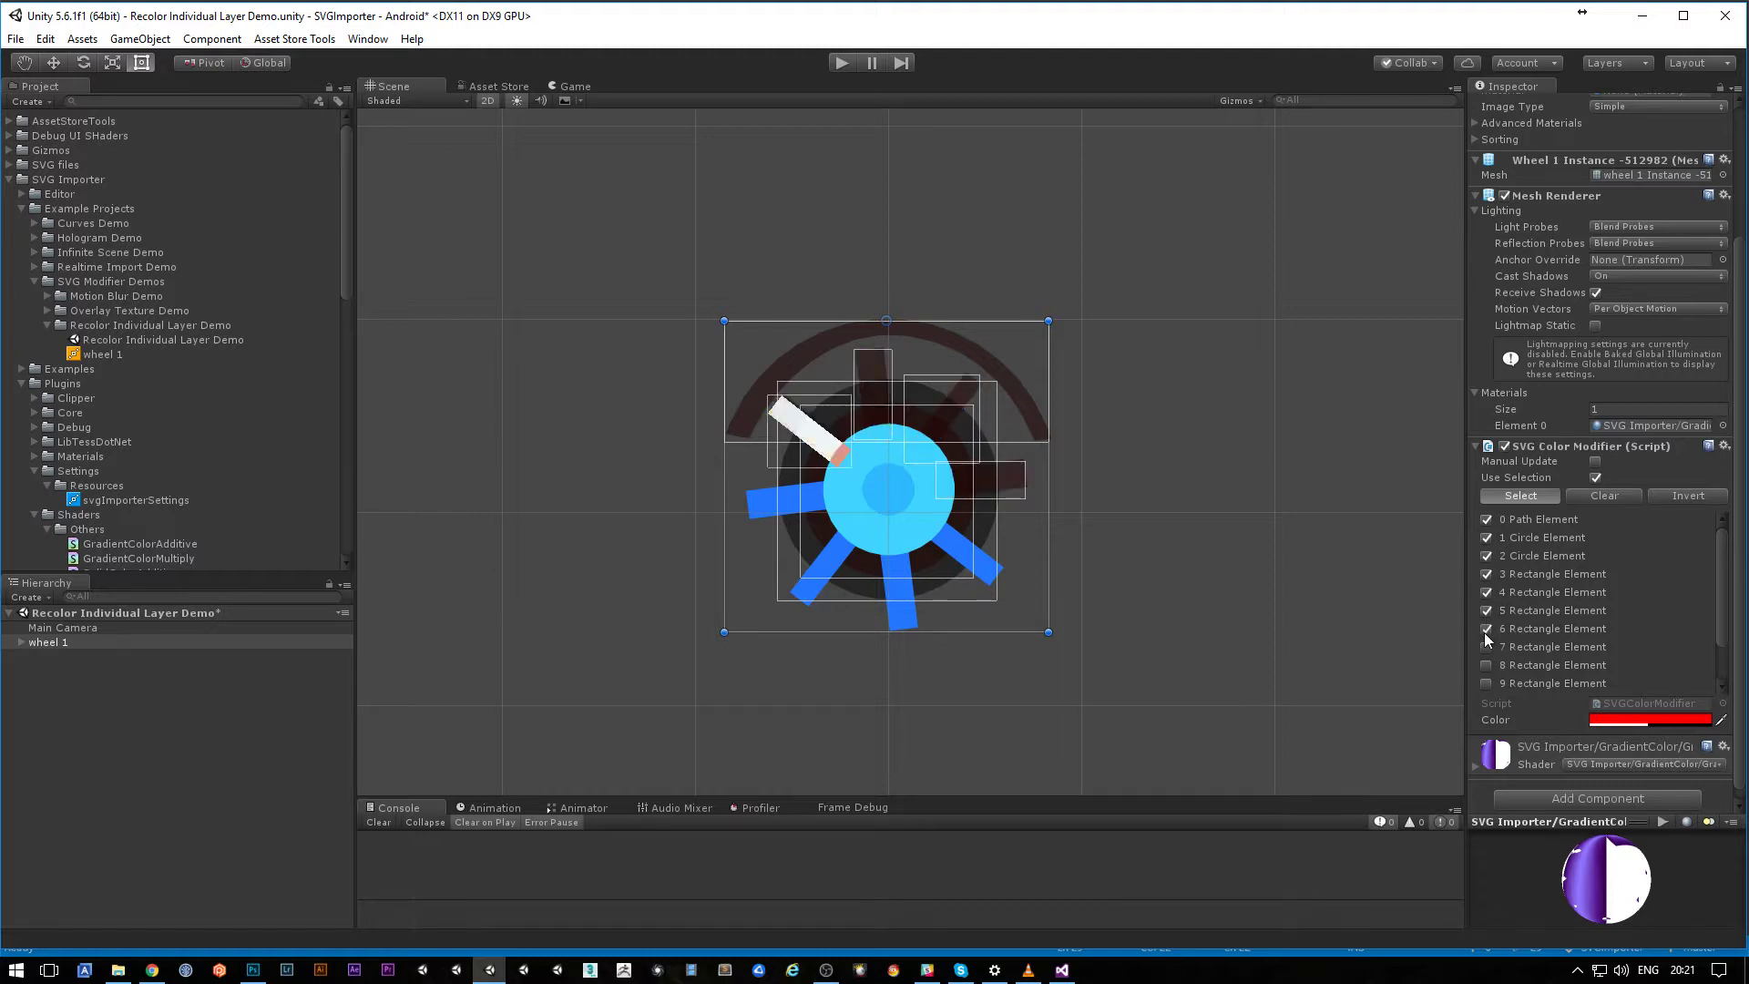
pyautogui.click(1486, 647)
pyautogui.click(1487, 665)
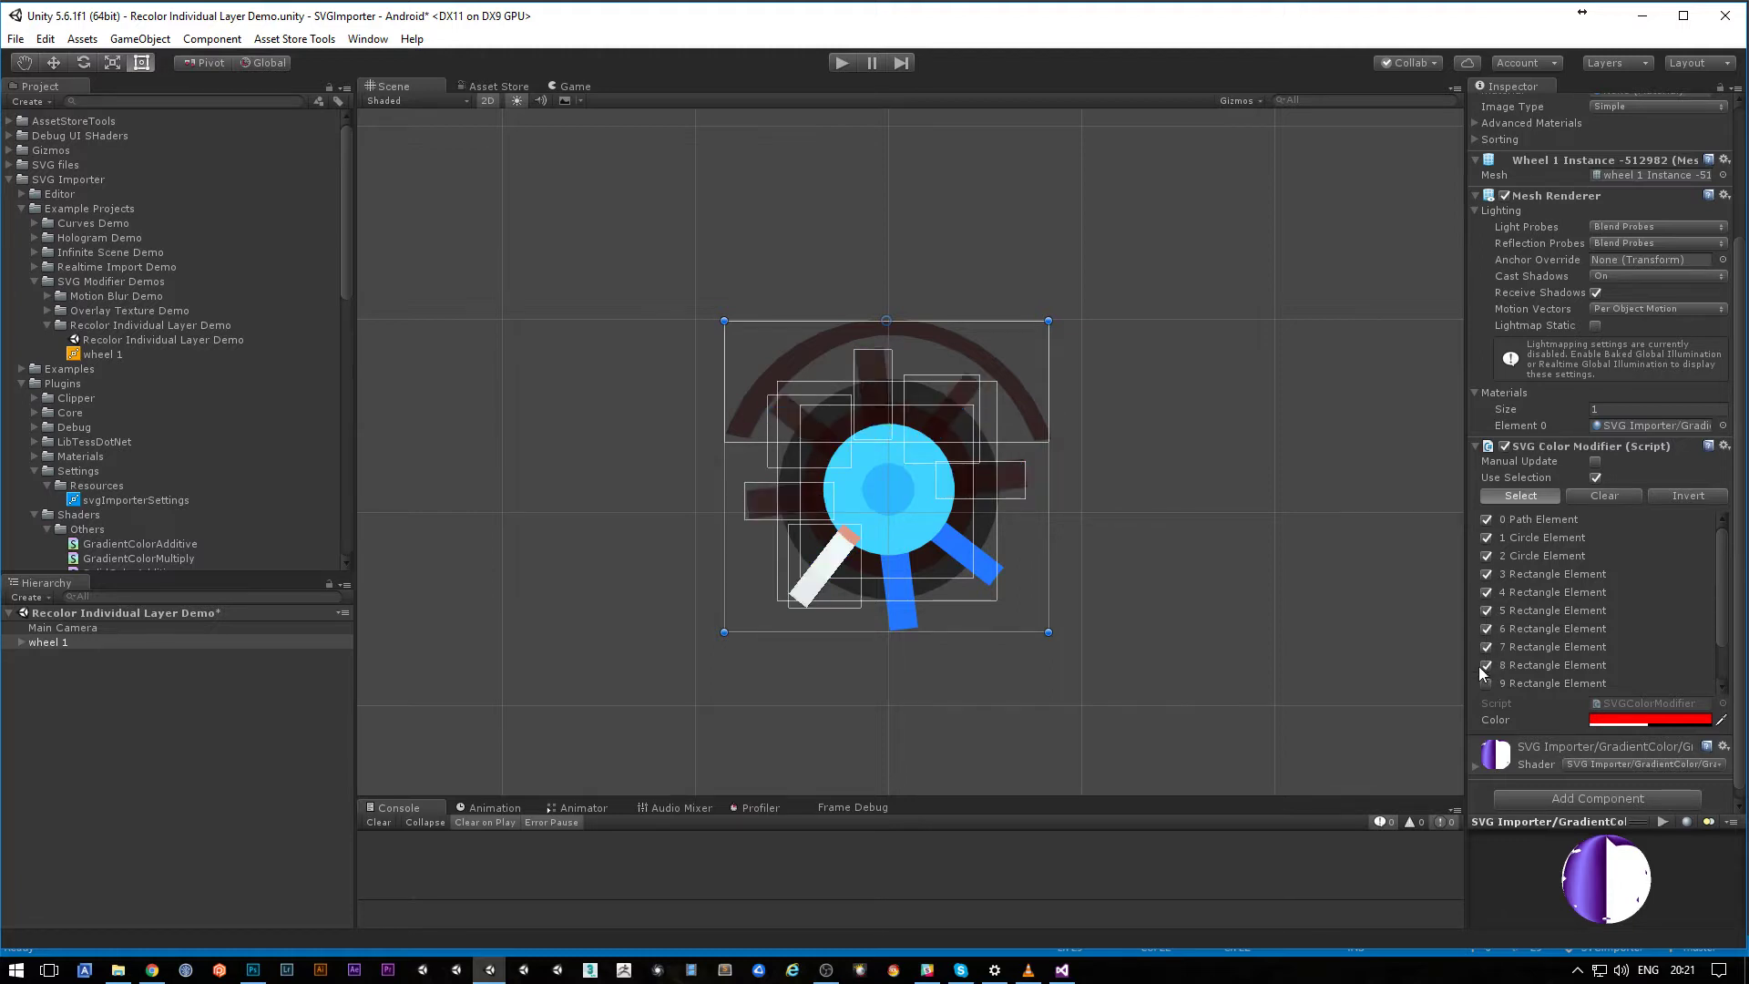
# Step: Remove elements 8 back through 0 from the Color Modifier's selection in the element list
pyautogui.scroll(3, 891, 494)
pyautogui.click(1487, 665)
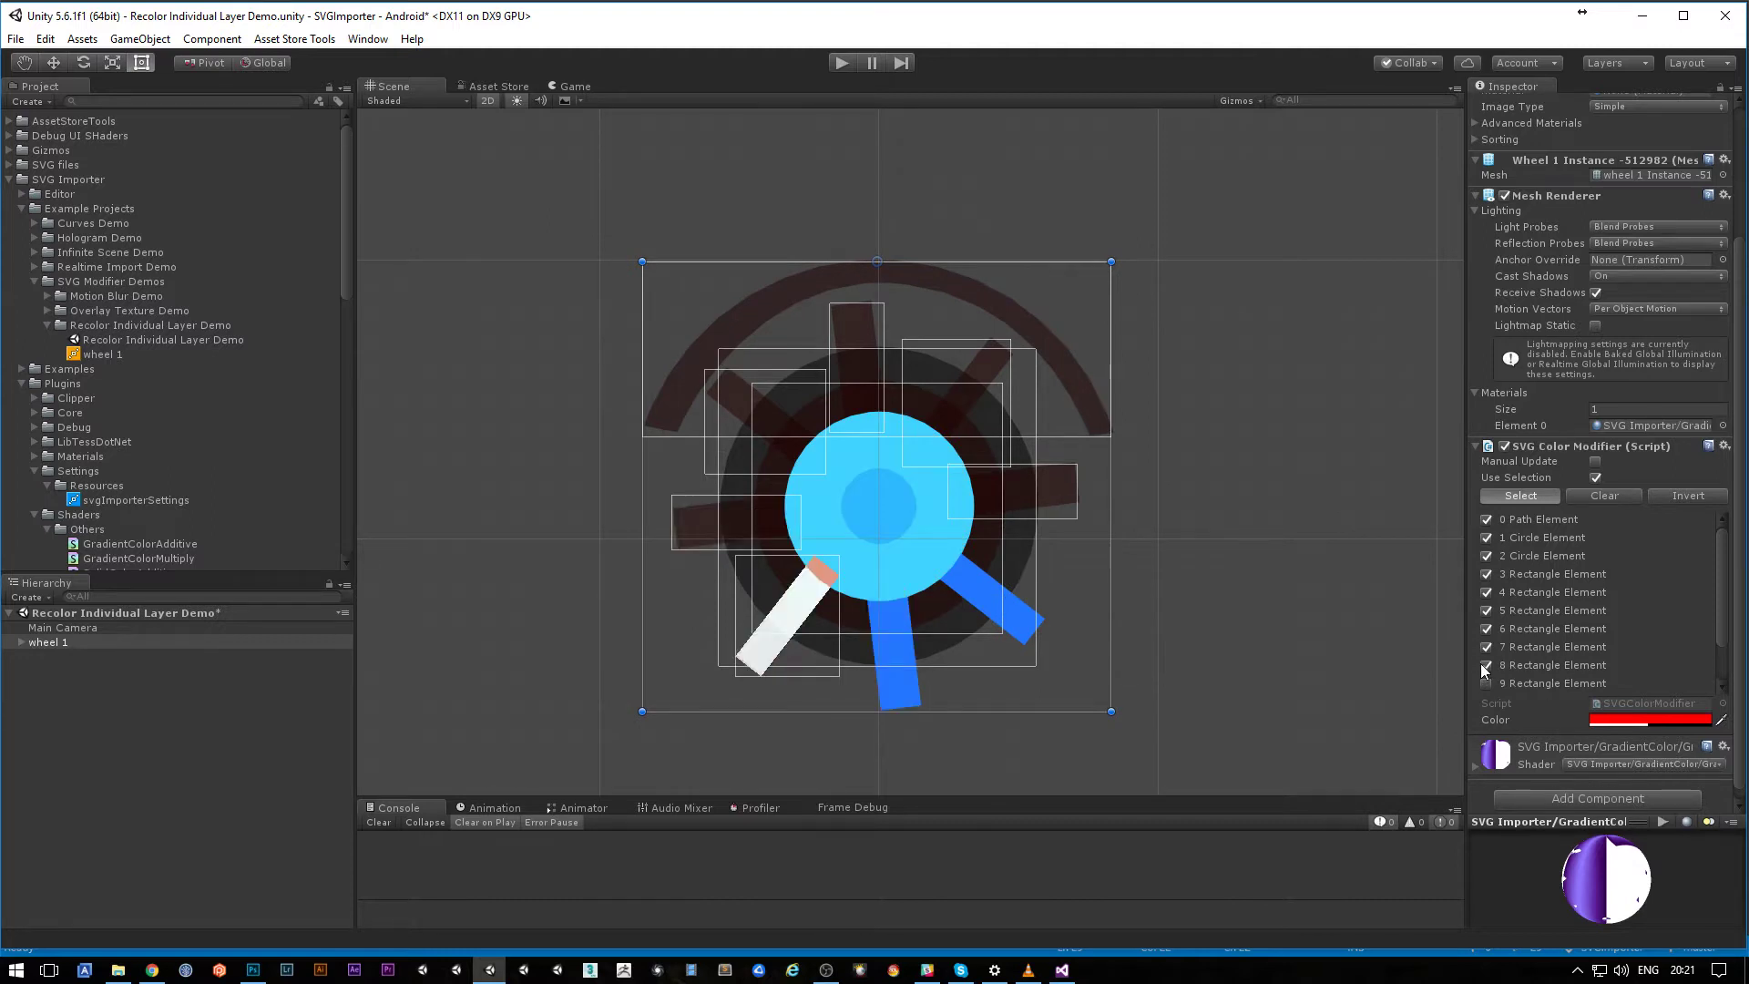
pyautogui.click(1489, 648)
pyautogui.click(1486, 628)
pyautogui.click(1485, 611)
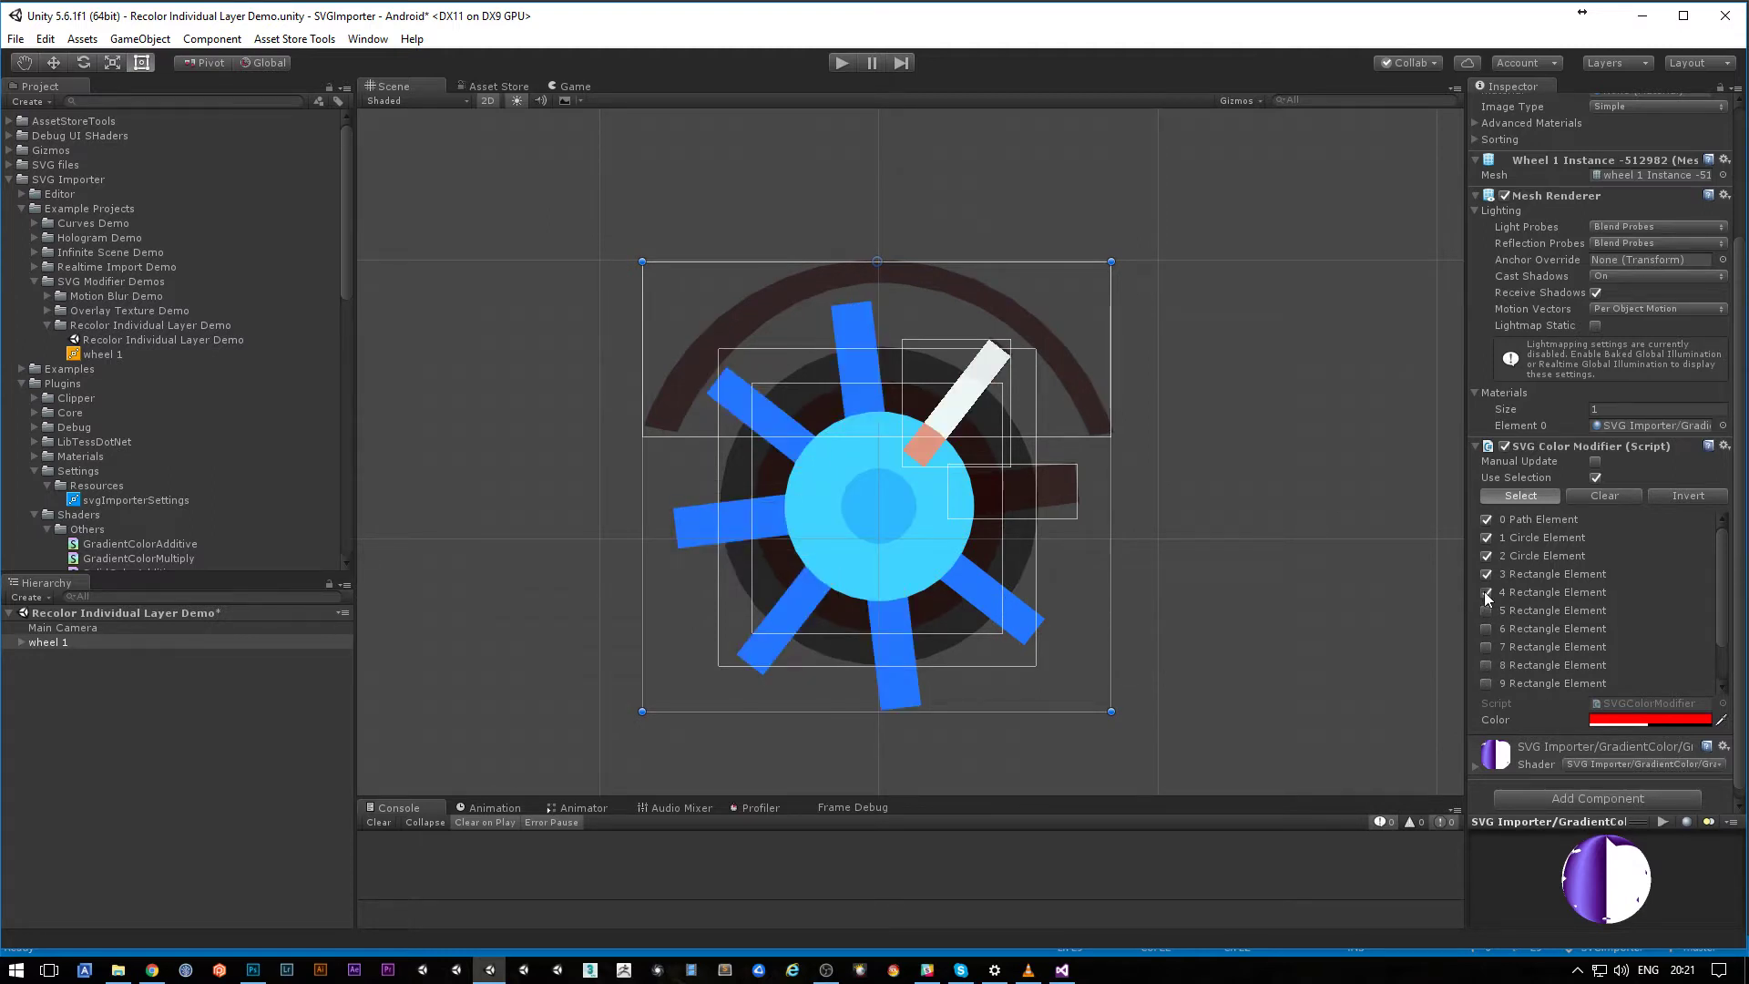
pyautogui.click(1485, 592)
pyautogui.click(1484, 574)
pyautogui.click(1487, 556)
pyautogui.click(1490, 537)
pyautogui.click(1483, 519)
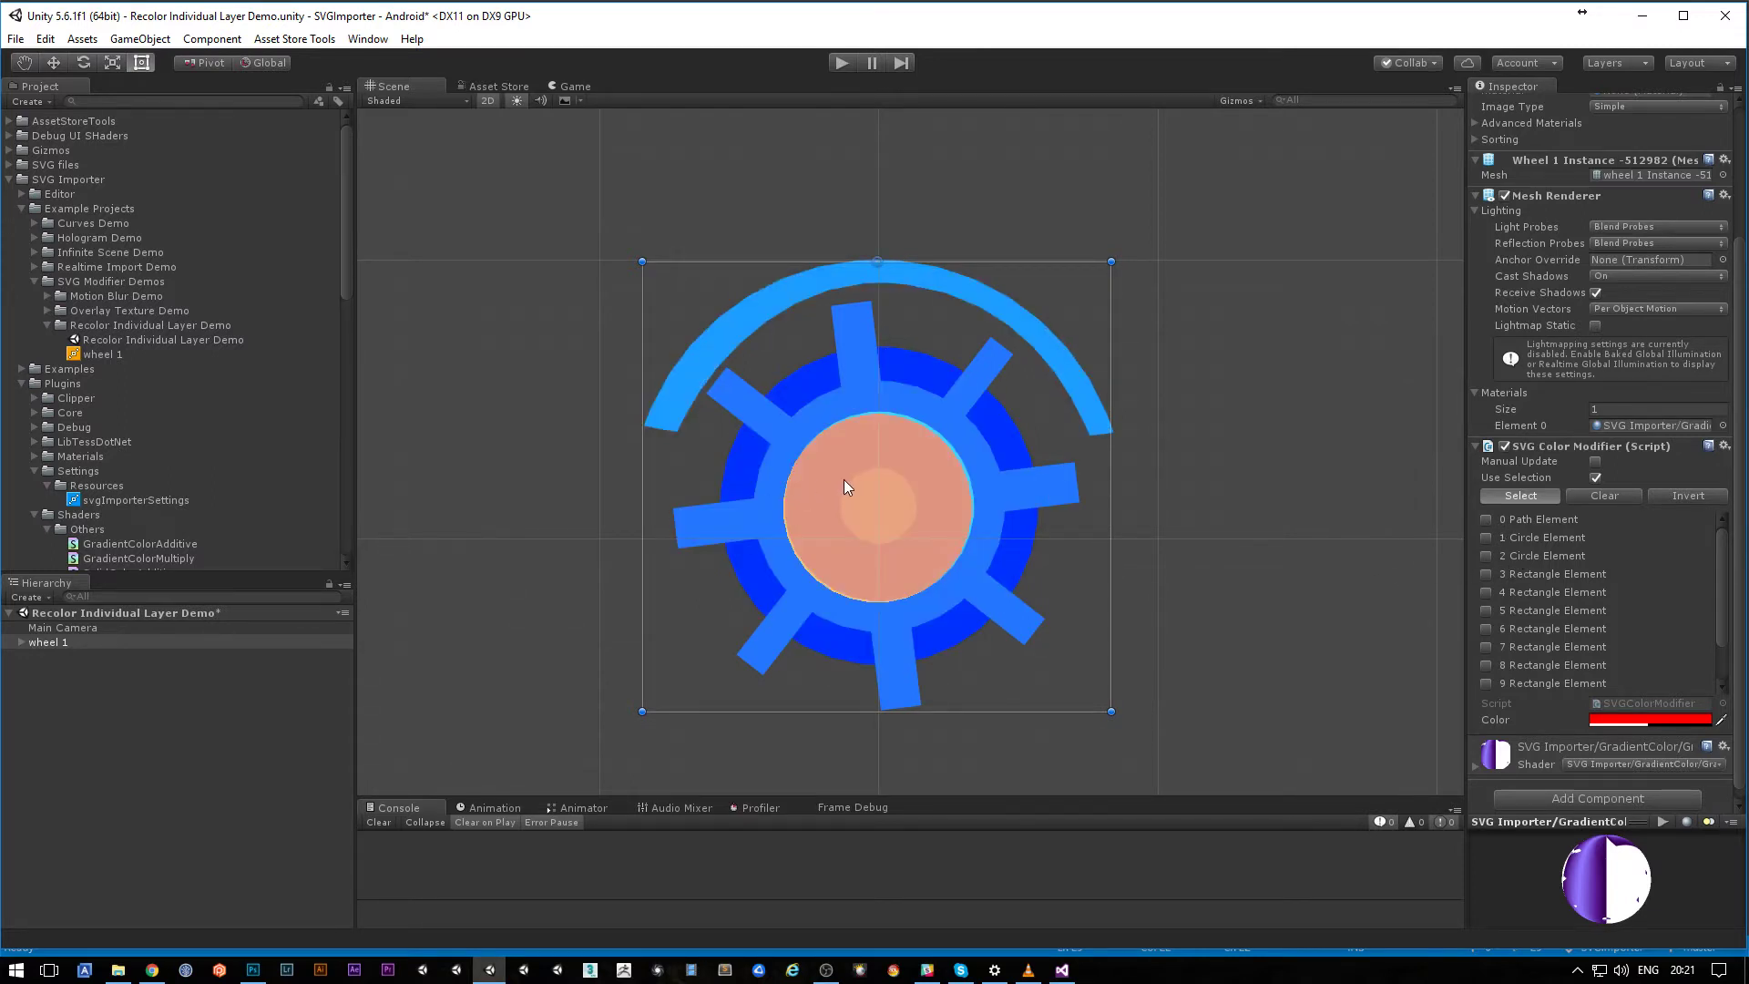
# Step: Pick single layers directly in the scene, including 11 Circle Element, 2 Circle Element and 5 Rectangle Element, one replacing the other
pyautogui.scroll(-1, 1550, 601)
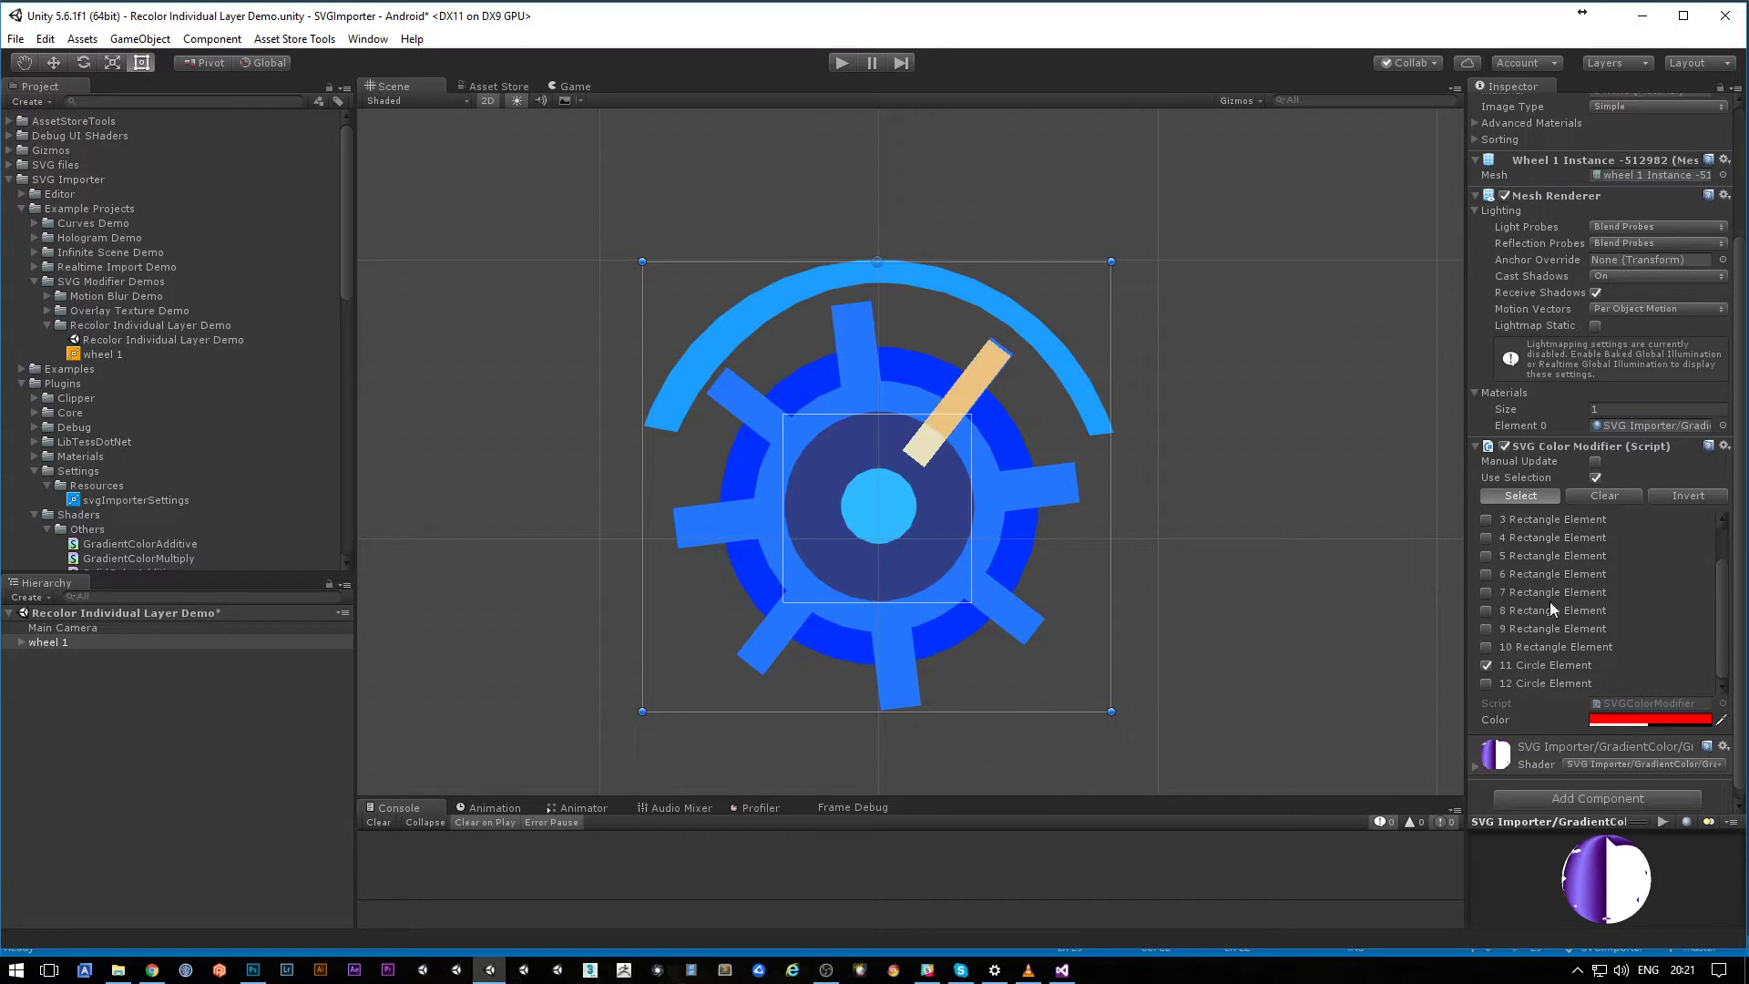
pyautogui.click(1517, 666)
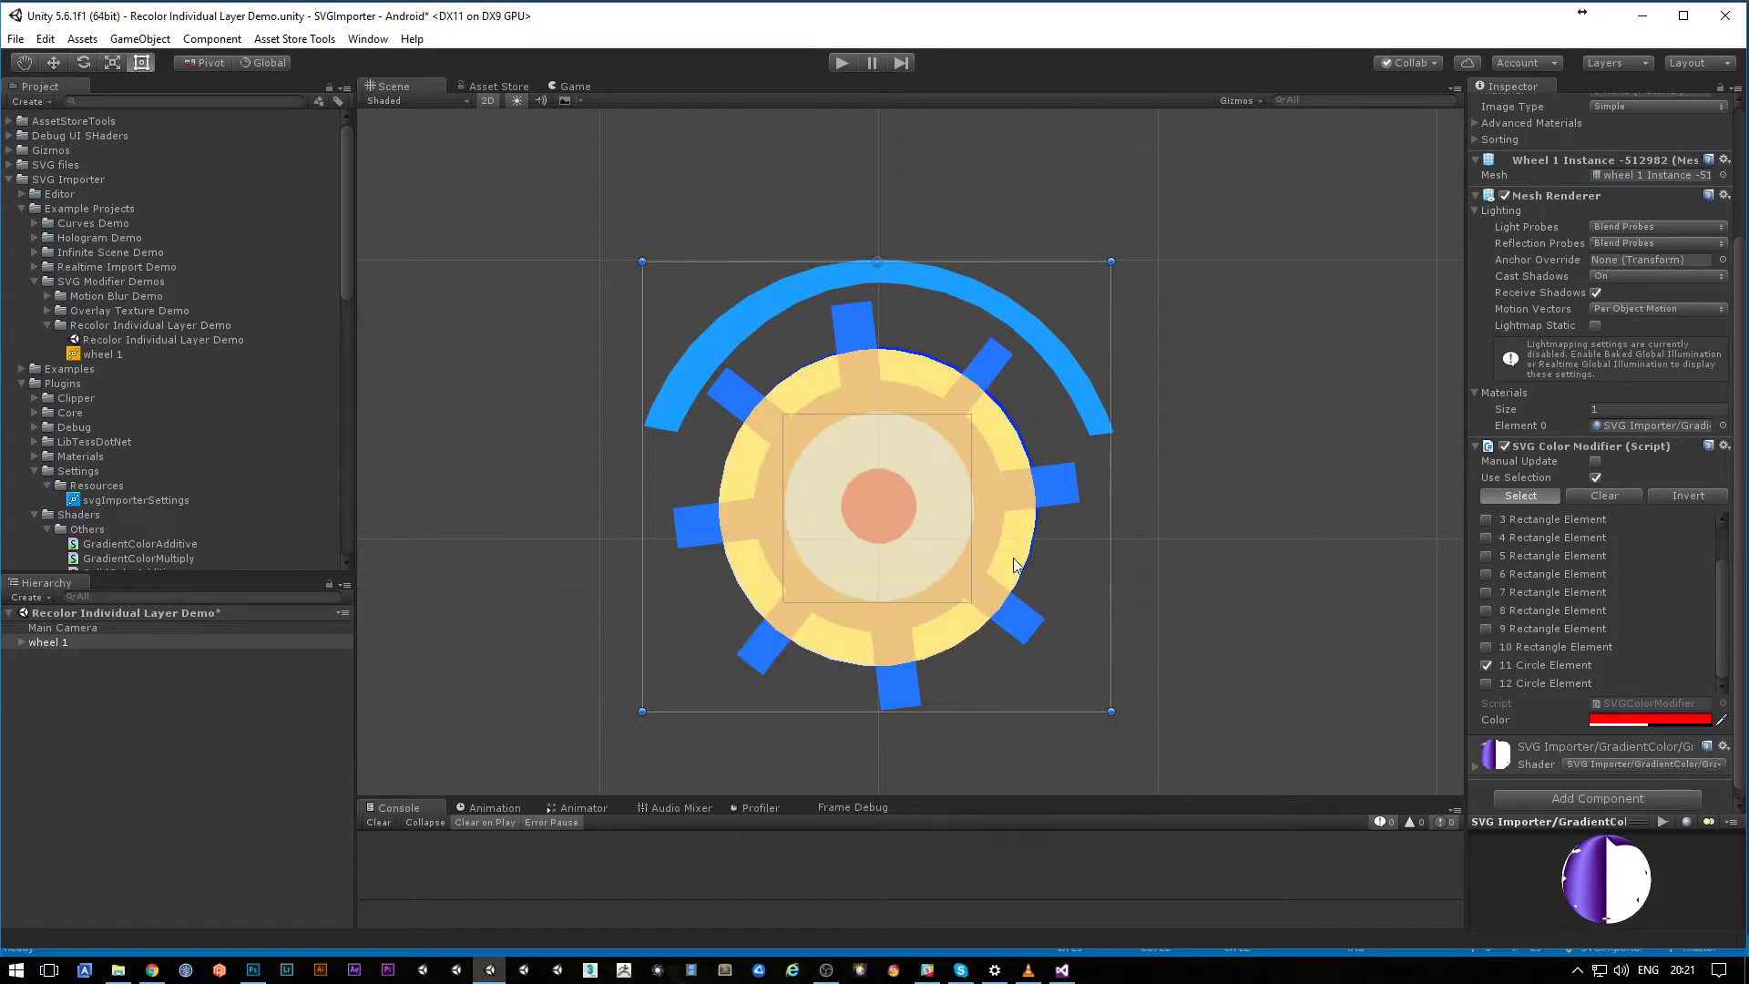
pyautogui.click(982, 483)
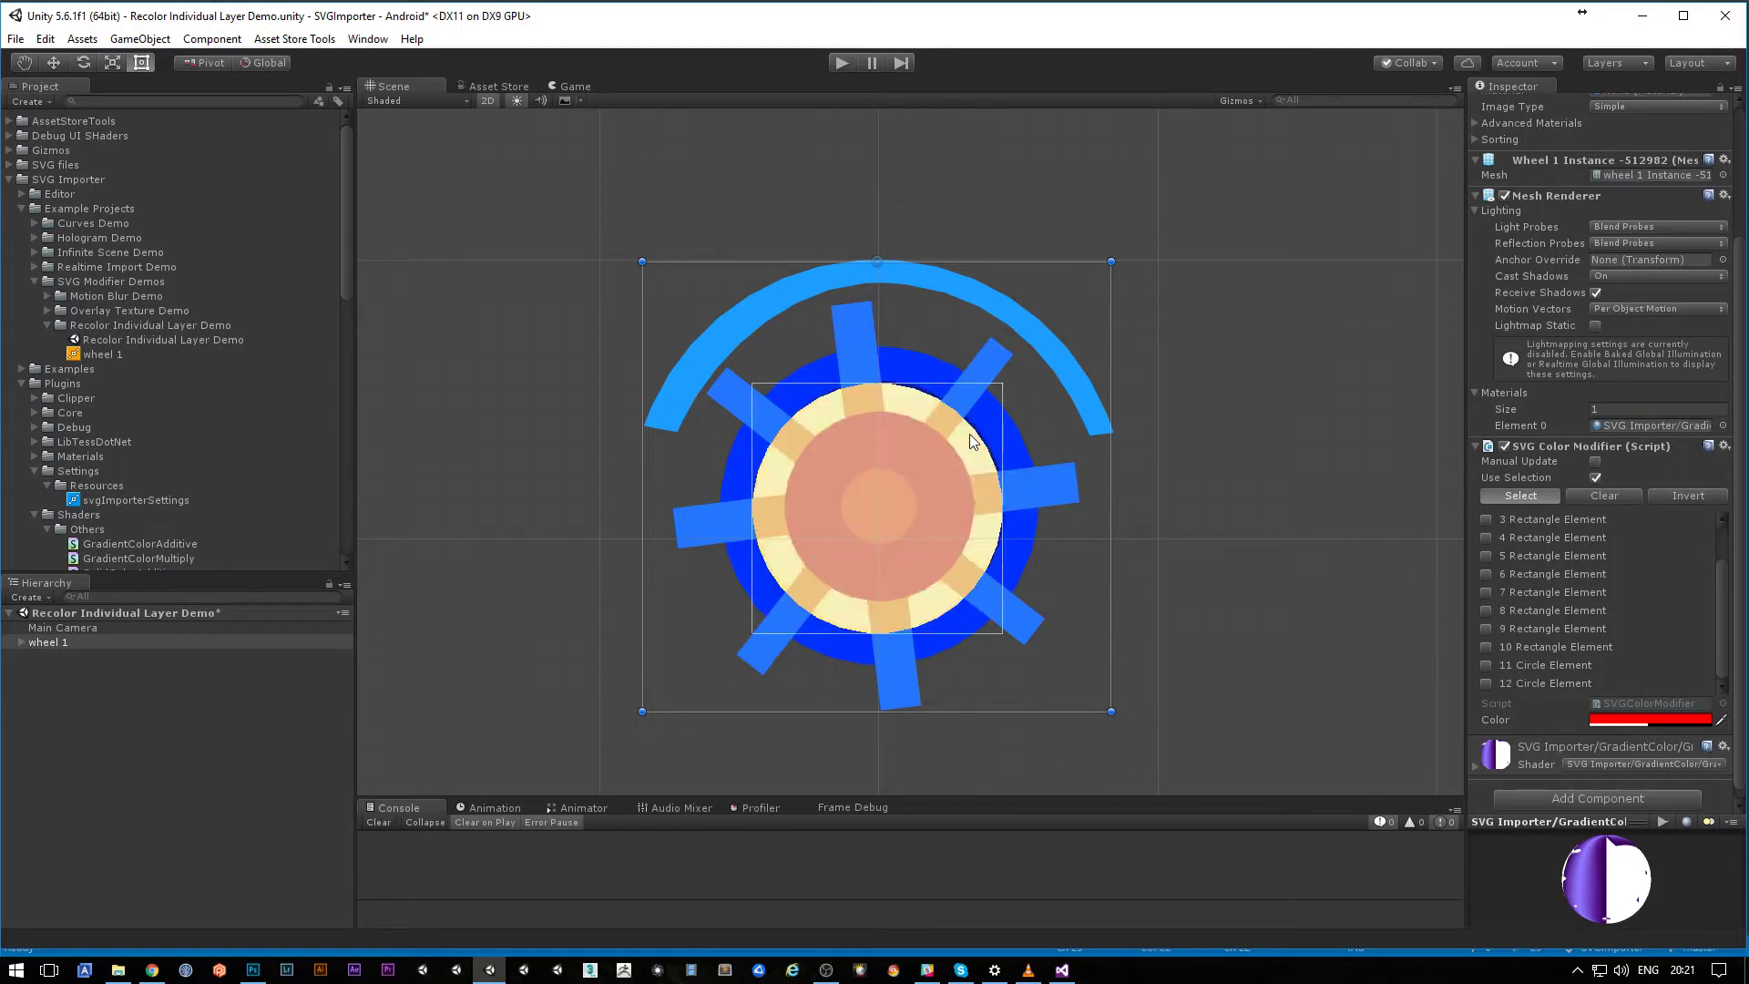
pyautogui.click(985, 377)
pyautogui.click(852, 333)
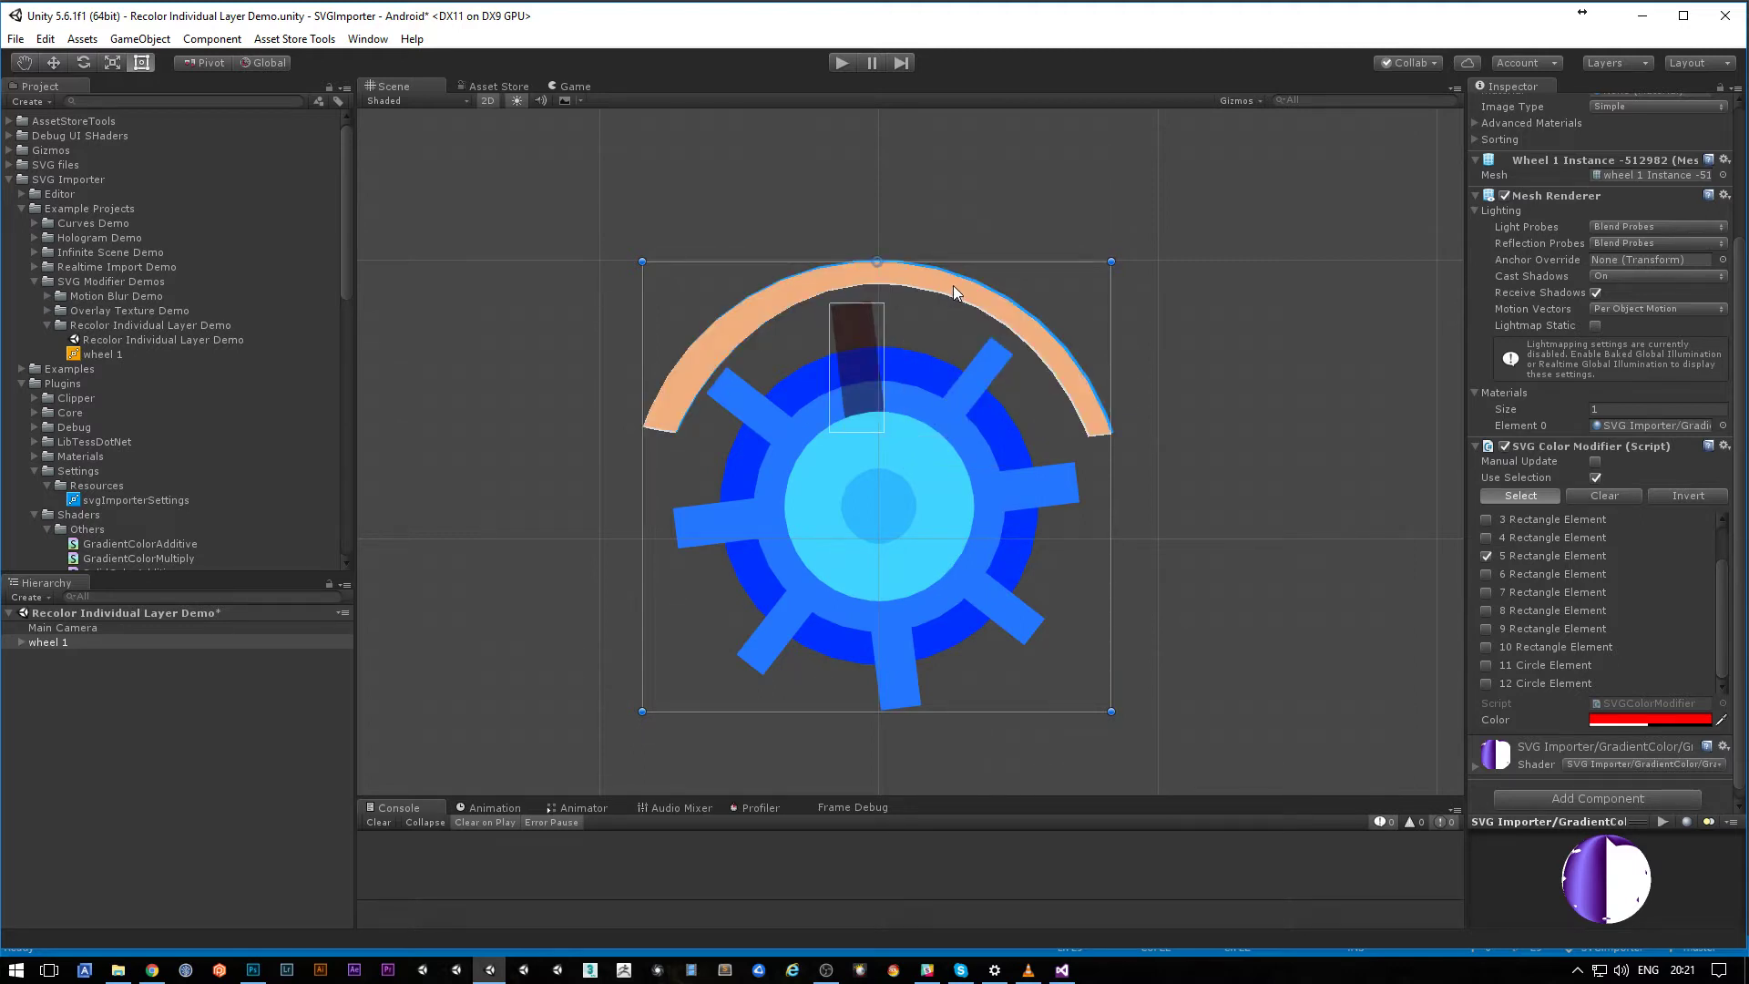
pyautogui.click(953, 286)
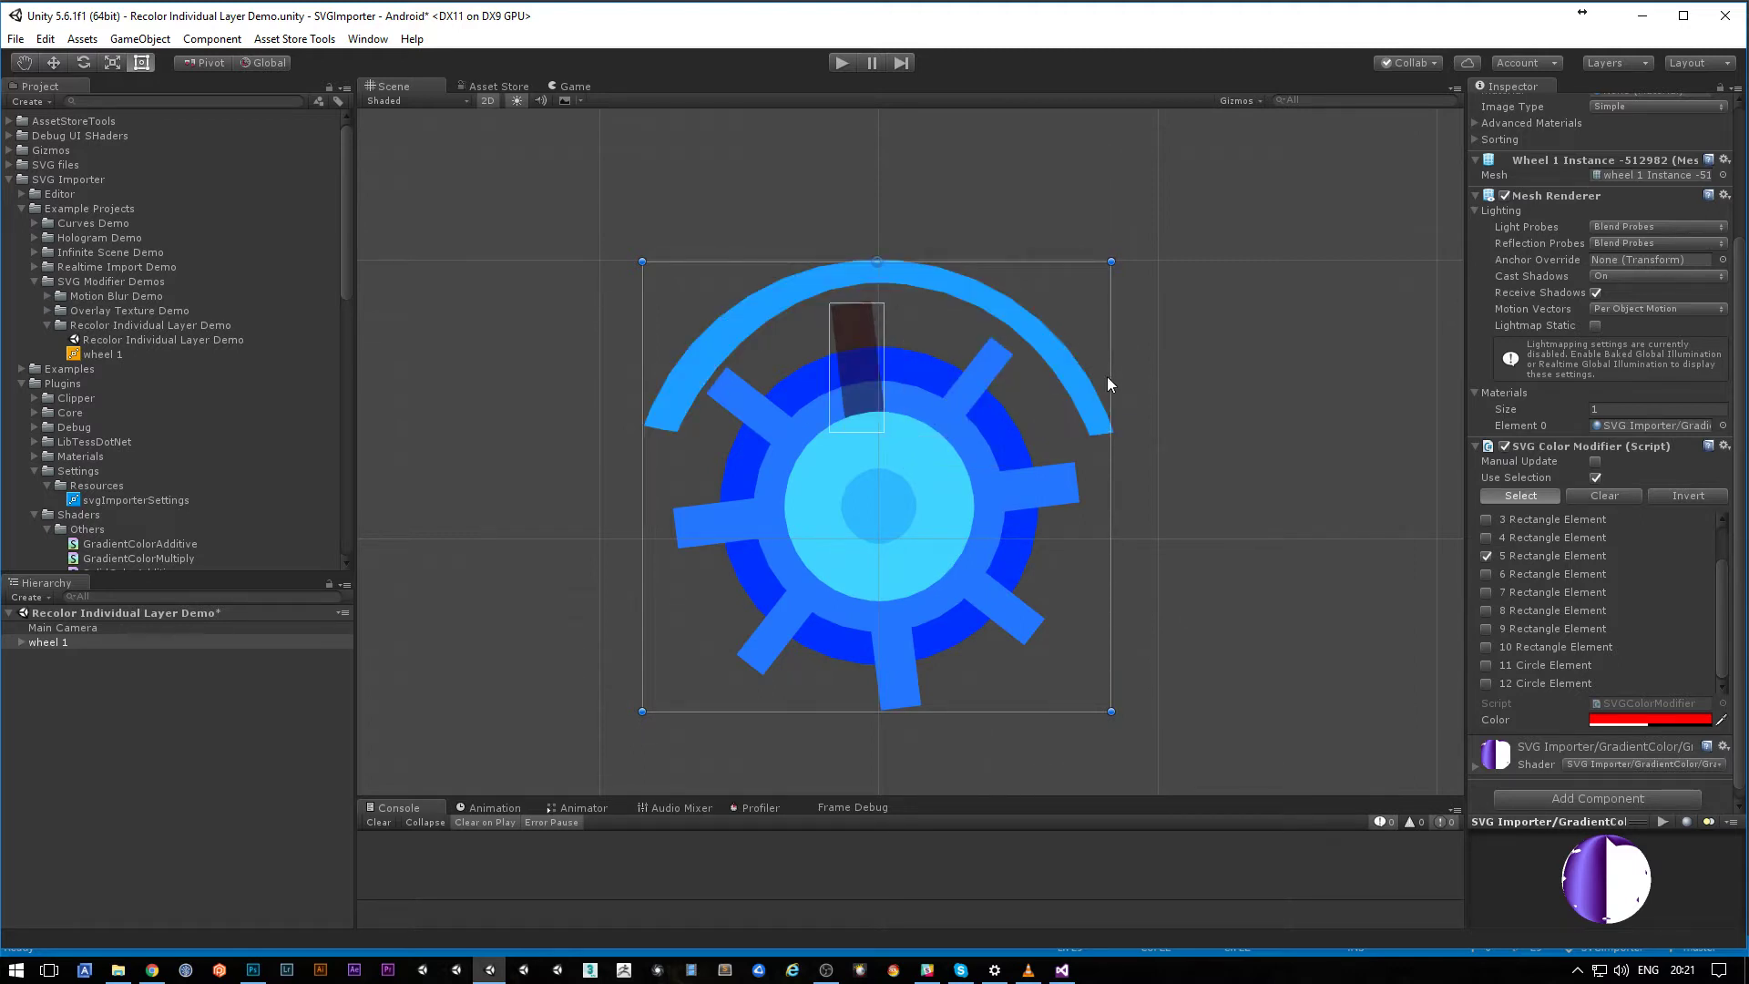
# Step: Select 3 Rectangle Element in the scene and add spokes 4 through 8 to the same selection
pyautogui.click(990, 499)
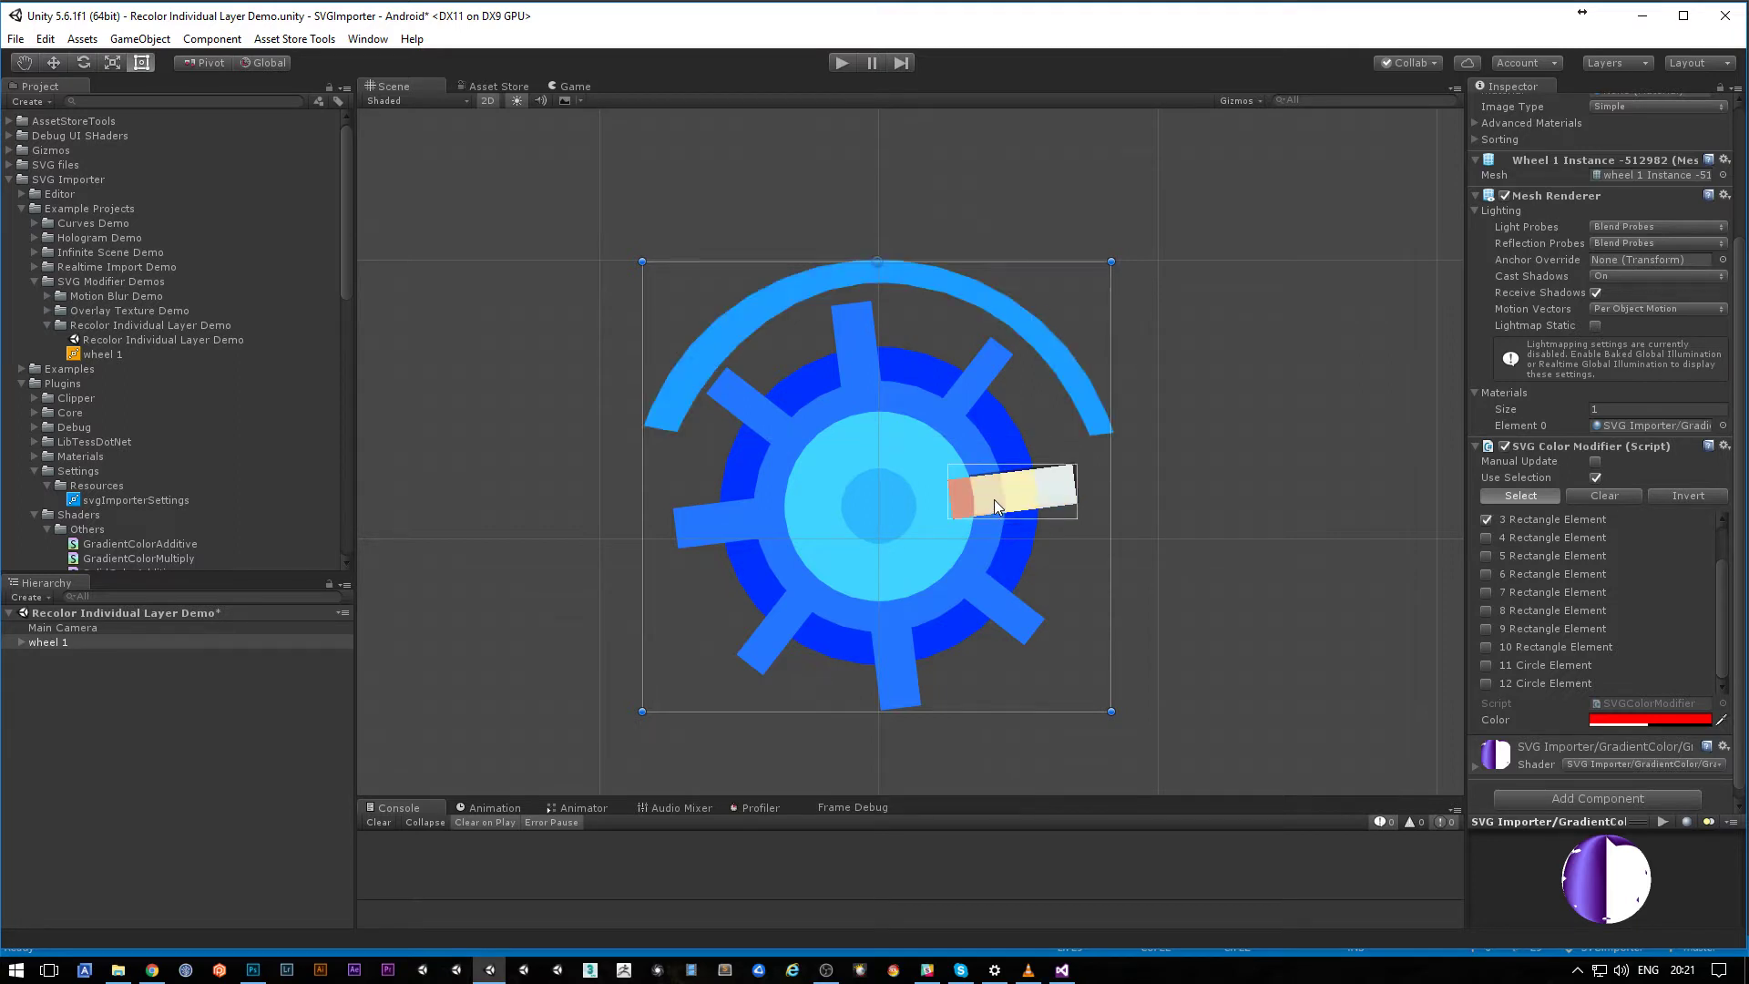
pyautogui.keyDown('shift'); pyautogui.click(967, 390); pyautogui.keyUp('shift')
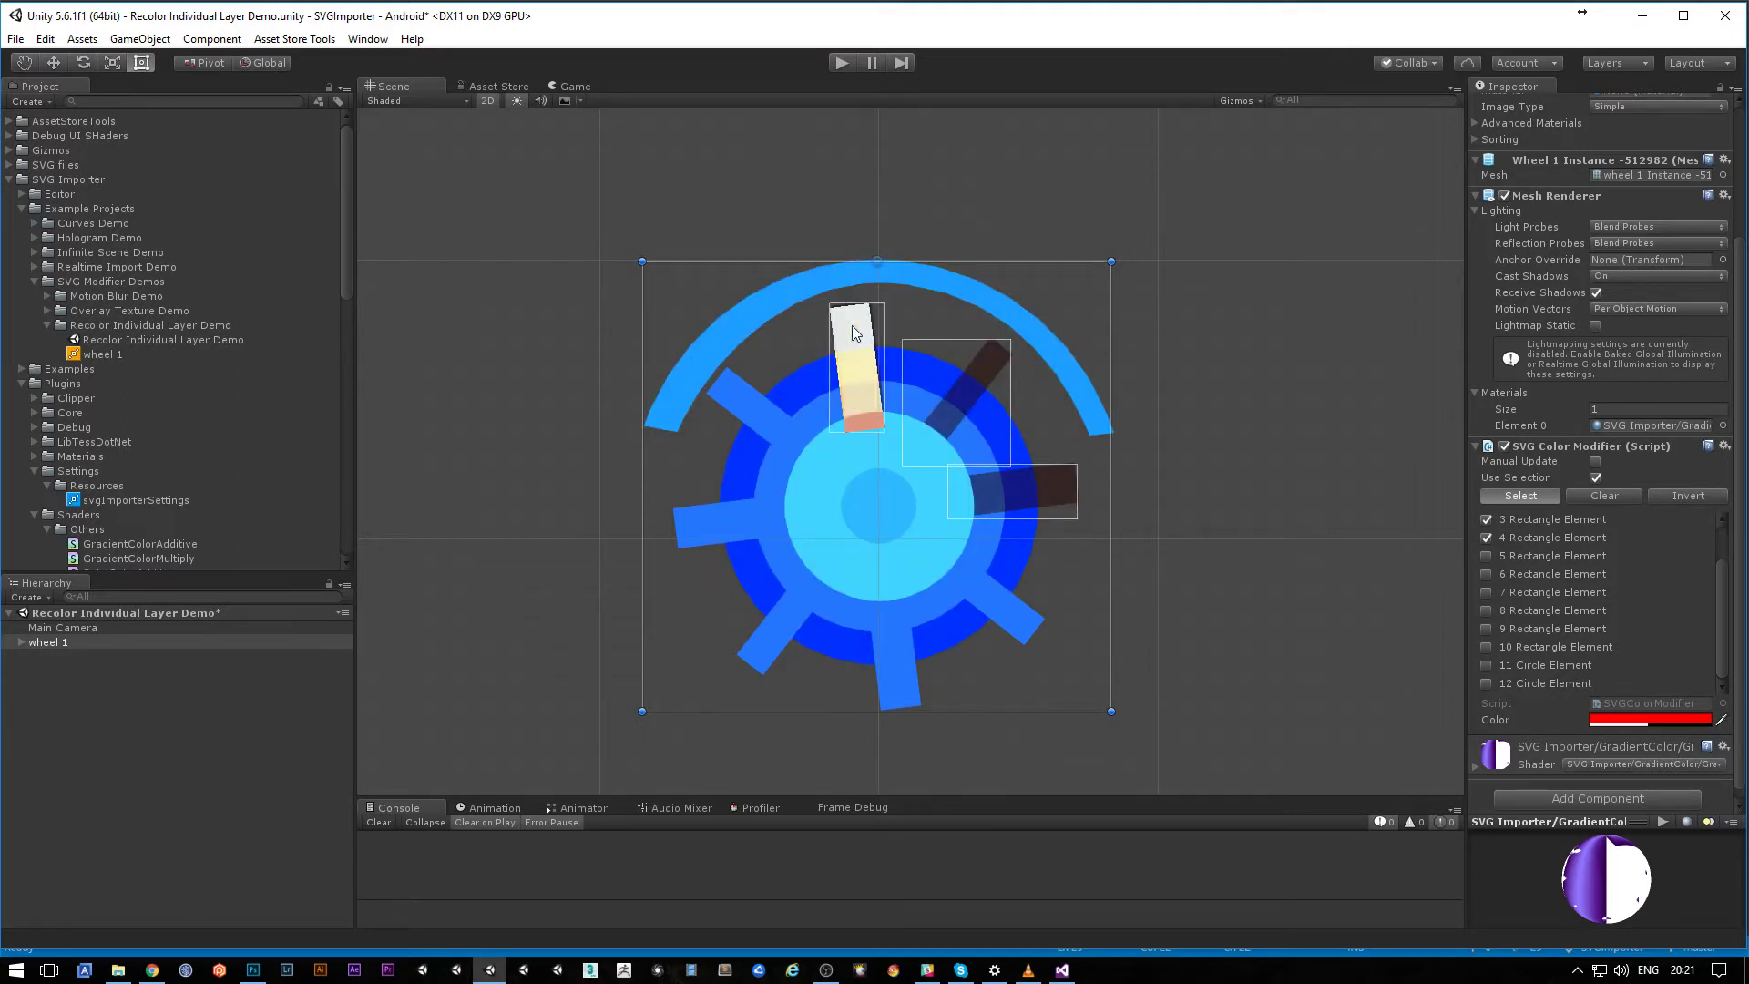
pyautogui.keyDown('shift'); pyautogui.click(851, 325); pyautogui.keyUp('shift')
pyautogui.keyDown('shift'); pyautogui.click(736, 425); pyautogui.keyUp('shift')
pyautogui.keyDown('shift'); pyautogui.click(691, 540); pyautogui.keyUp('shift')
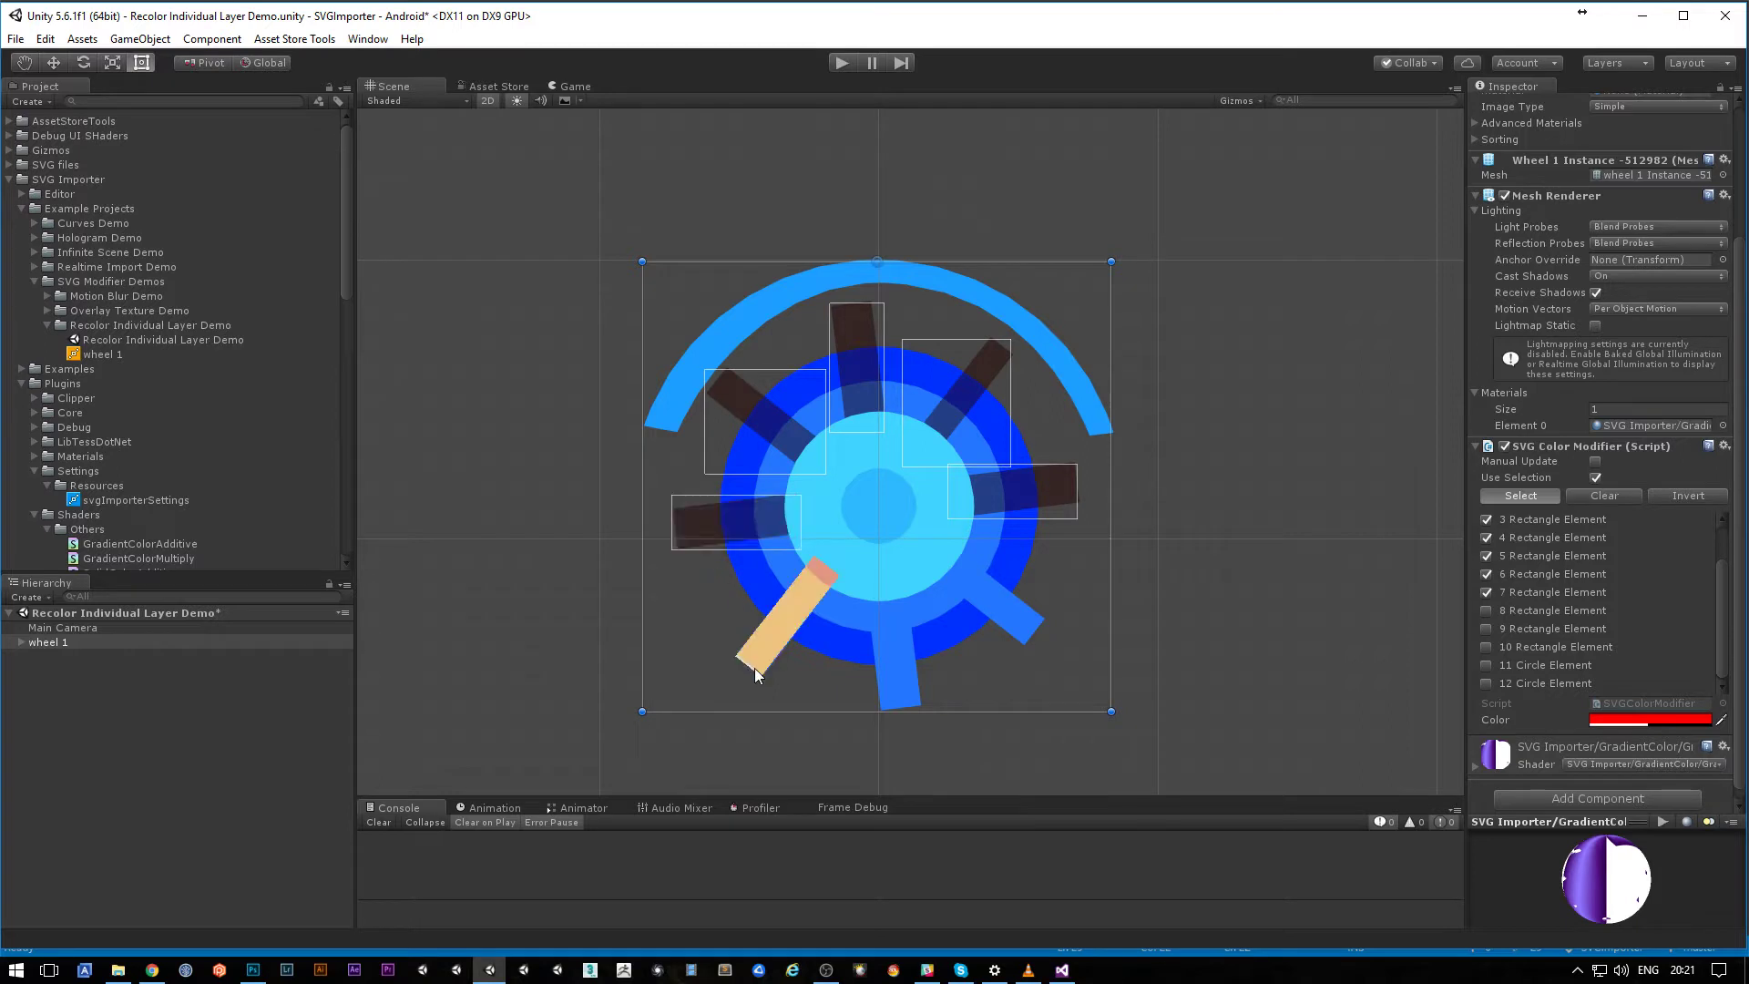
pyautogui.keyDown('shift'); pyautogui.click(758, 660); pyautogui.keyUp('shift')
# Step: Remove spokes 8, 7, 6 and 5 from the selection in the scene, keeping spokes 3 and 4
pyautogui.keyDown('shift'); pyautogui.click(763, 649); pyautogui.keyUp('shift')
pyautogui.keyDown('shift'); pyautogui.click(703, 512); pyautogui.keyUp('shift')
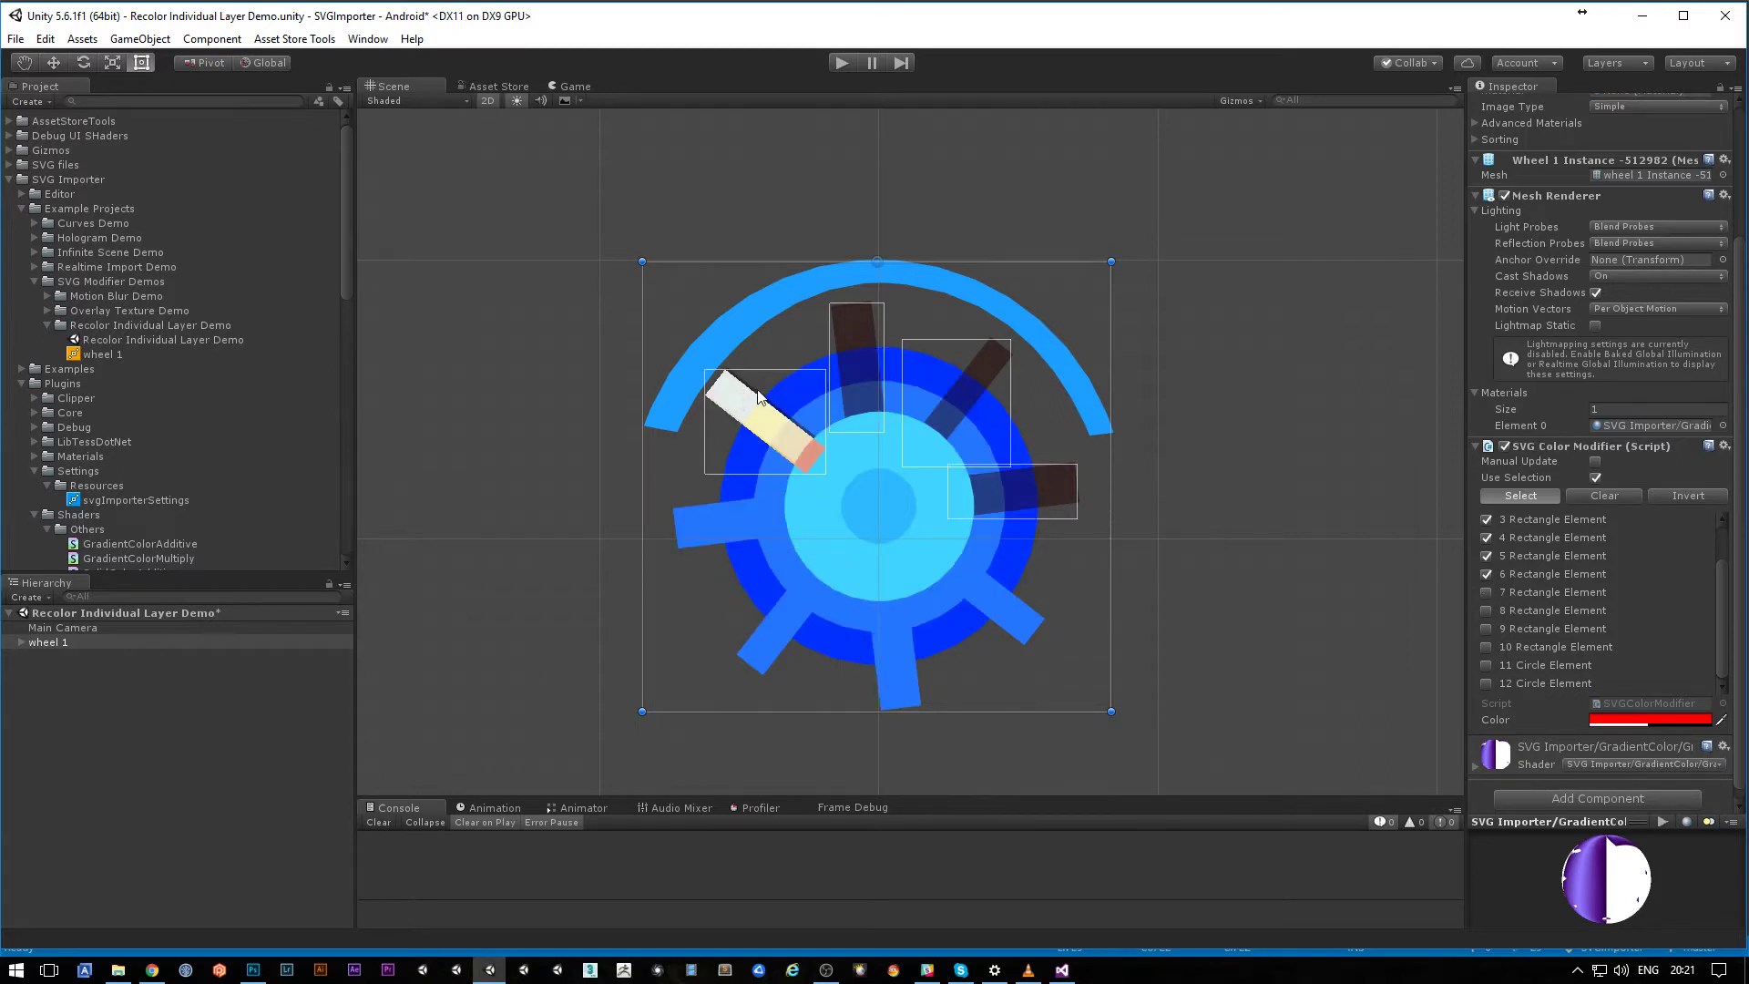
pyautogui.keyDown('shift'); pyautogui.click(868, 337); pyautogui.keyUp('shift')
pyautogui.keyDown('shift'); pyautogui.click(725, 399); pyautogui.keyUp('shift')
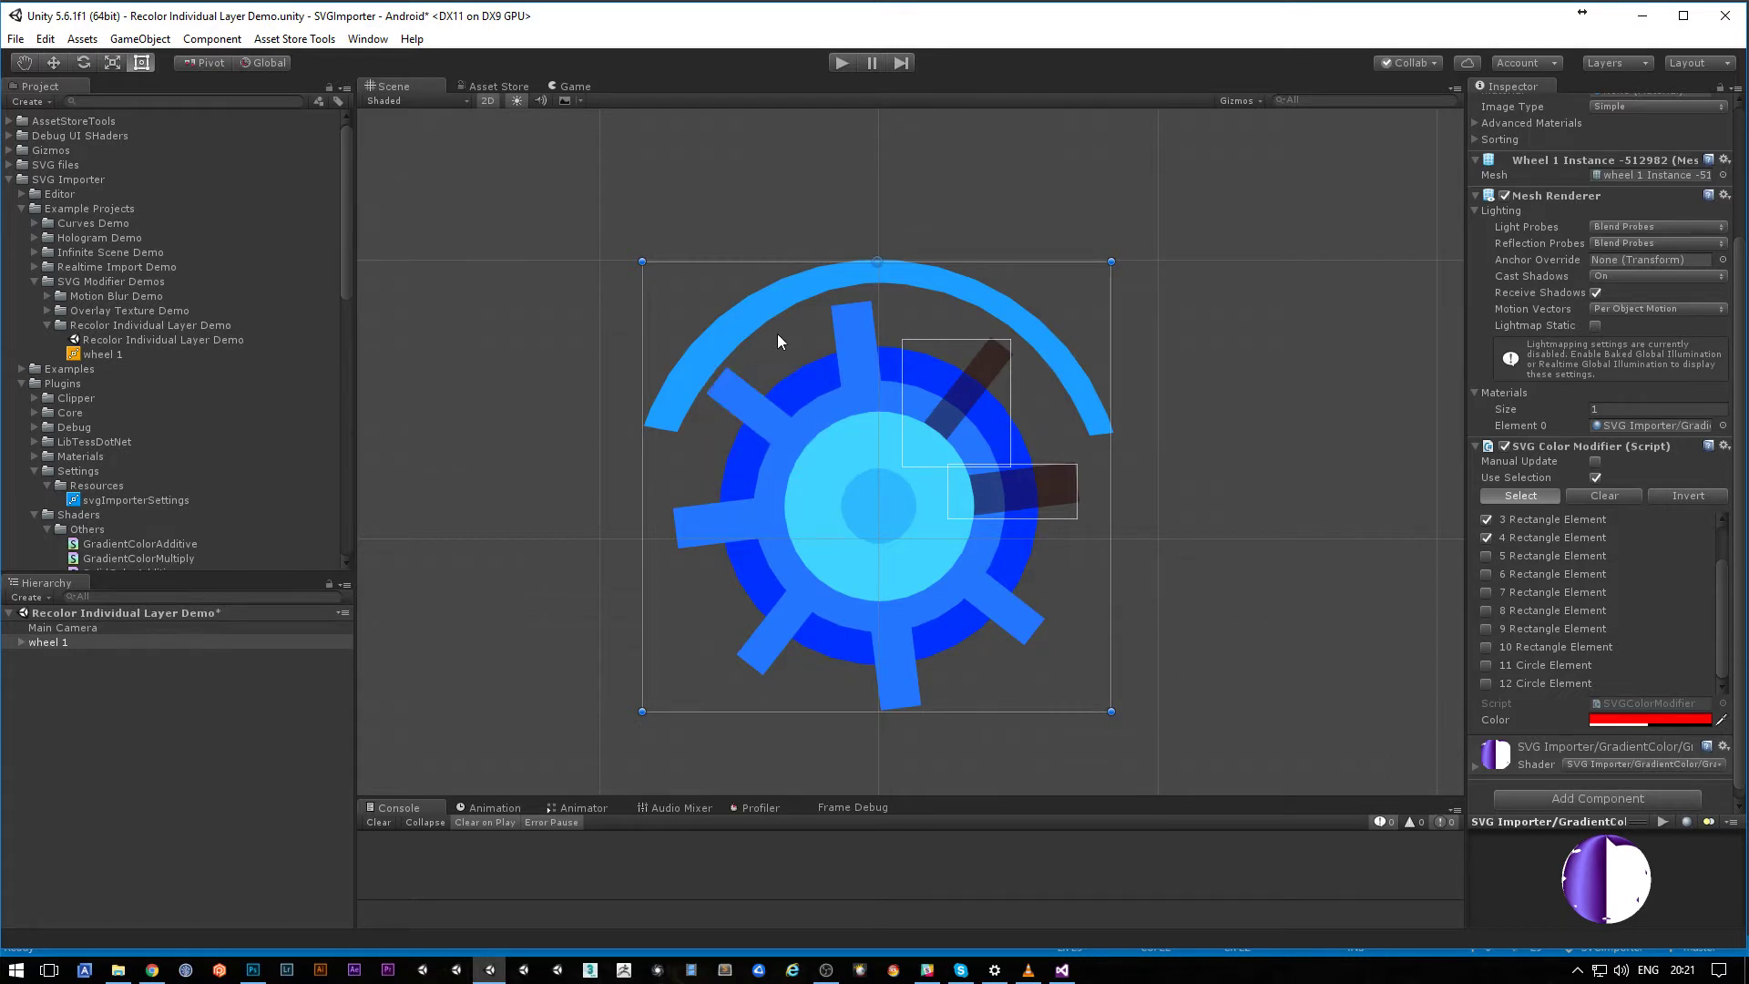
# Step: Add the arc, the outer circle, the two center circles and the remaining spokes except 9 Rectangle Element to the selection
pyautogui.click(842, 555)
pyautogui.click(715, 511)
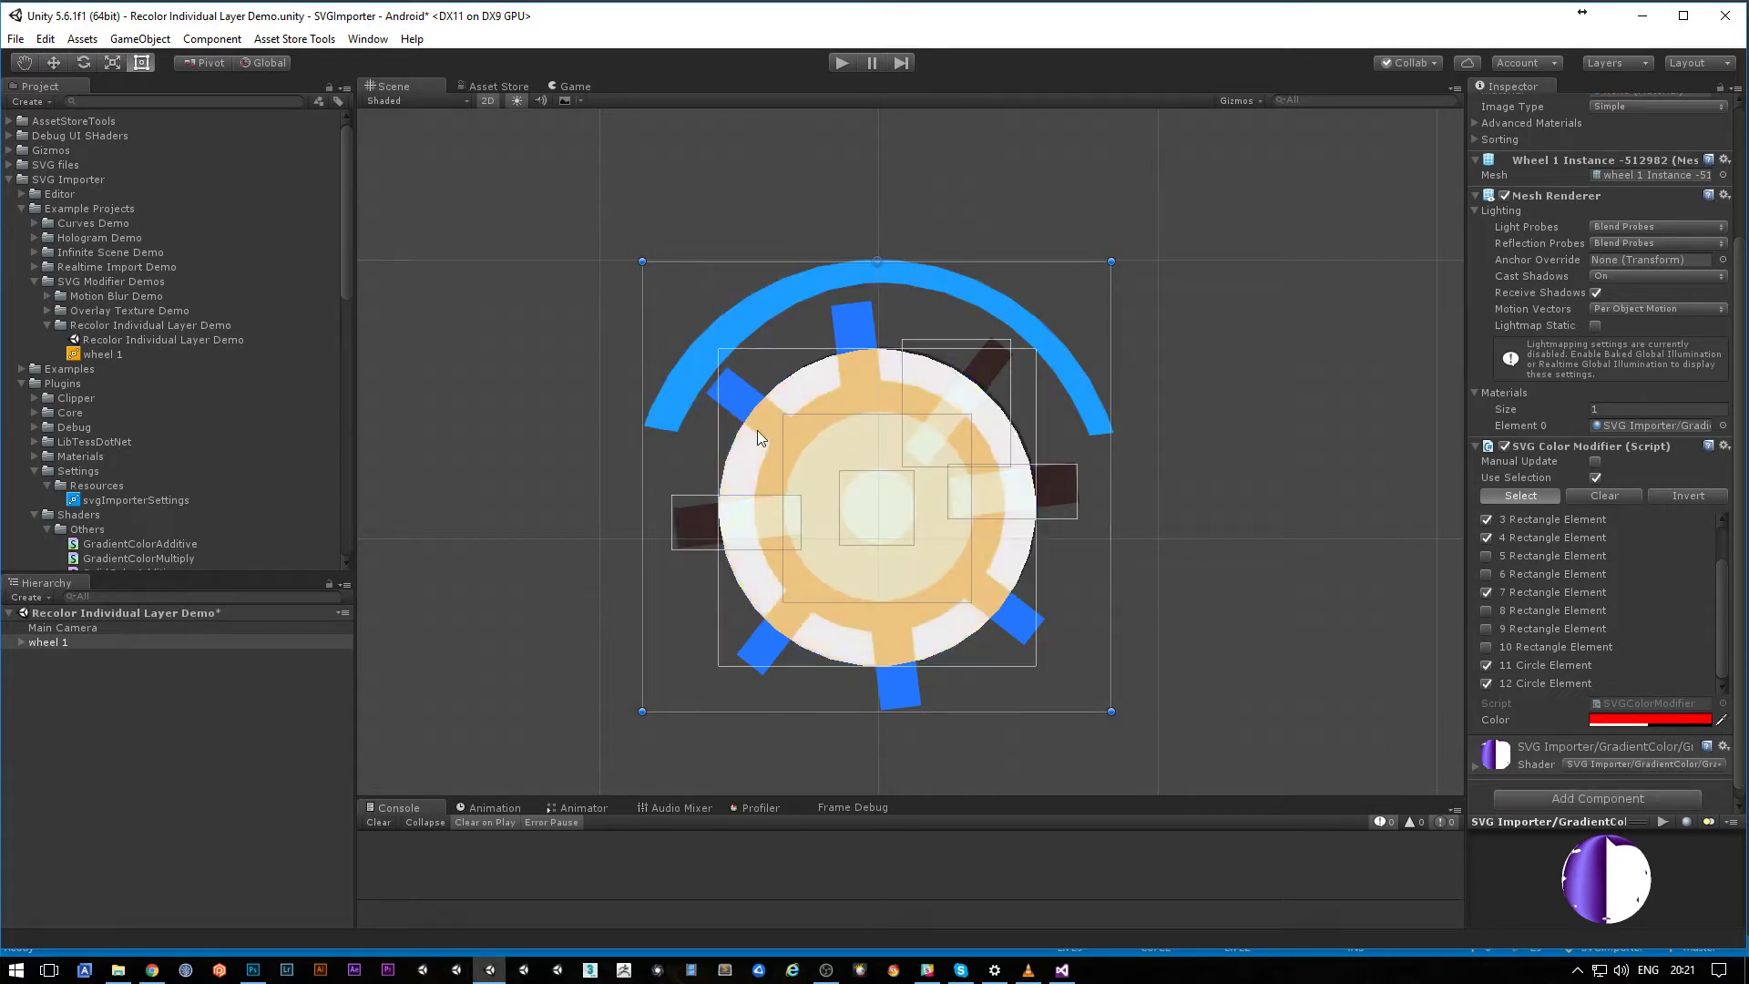
pyautogui.click(758, 430)
pyautogui.click(753, 415)
pyautogui.click(685, 391)
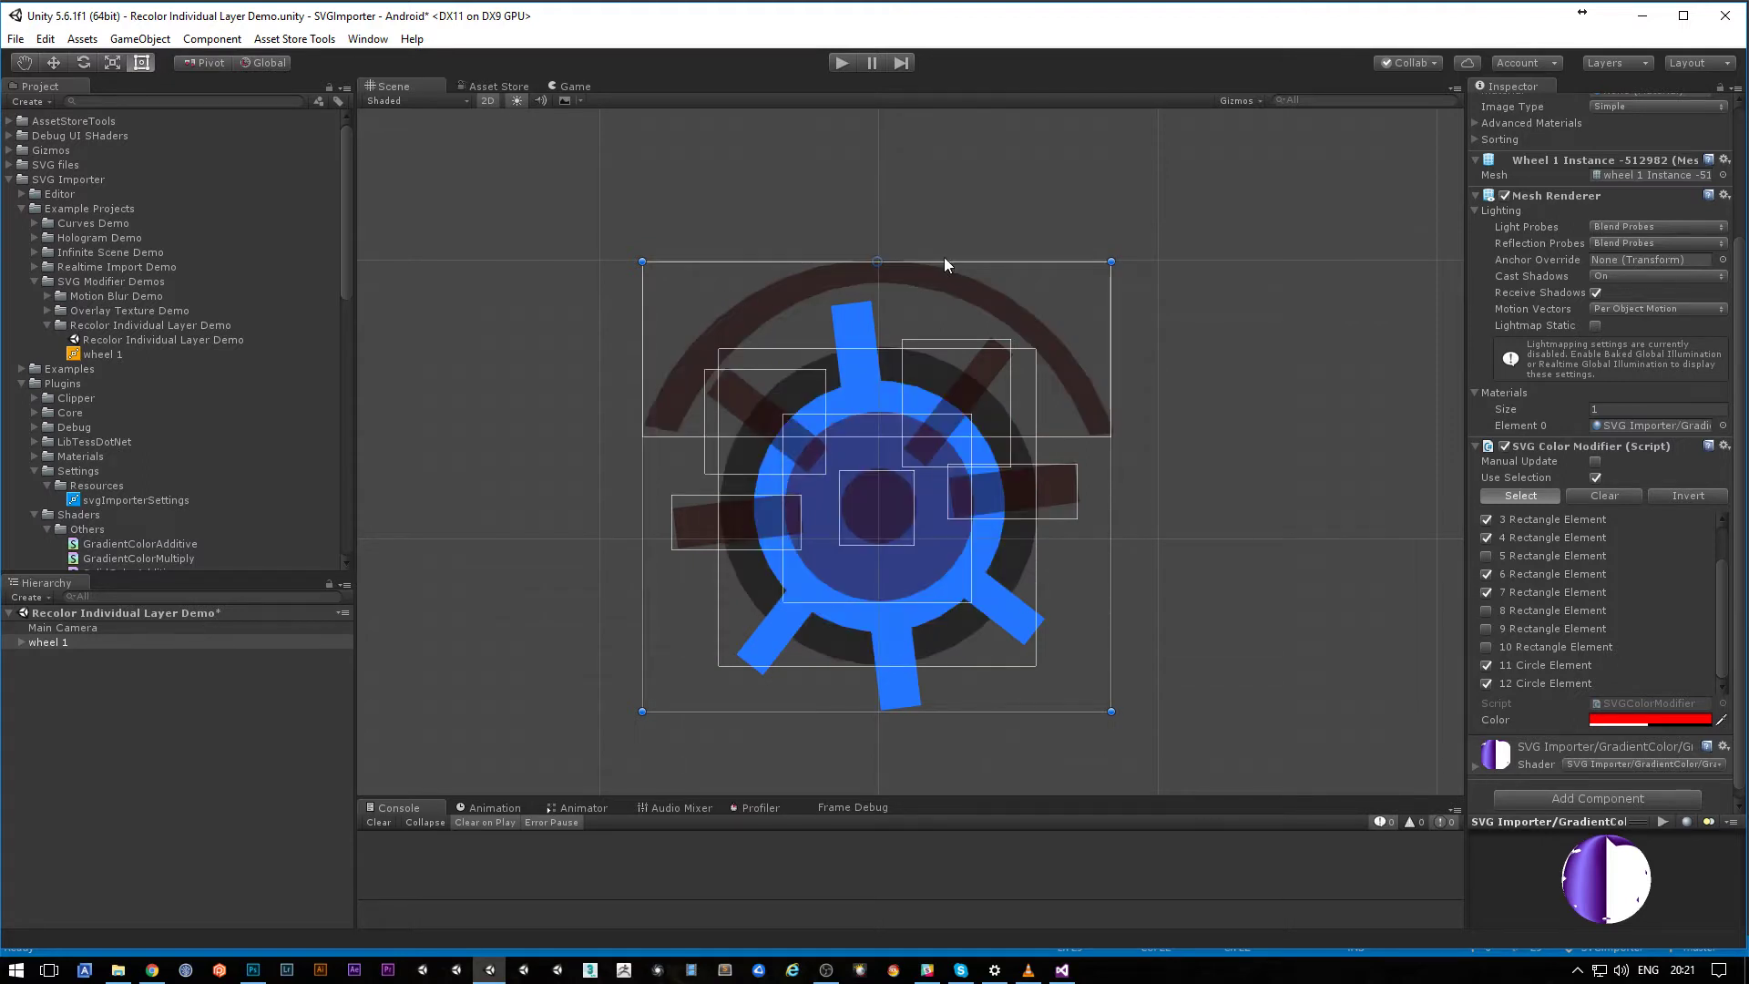
pyautogui.click(854, 346)
pyautogui.click(781, 659)
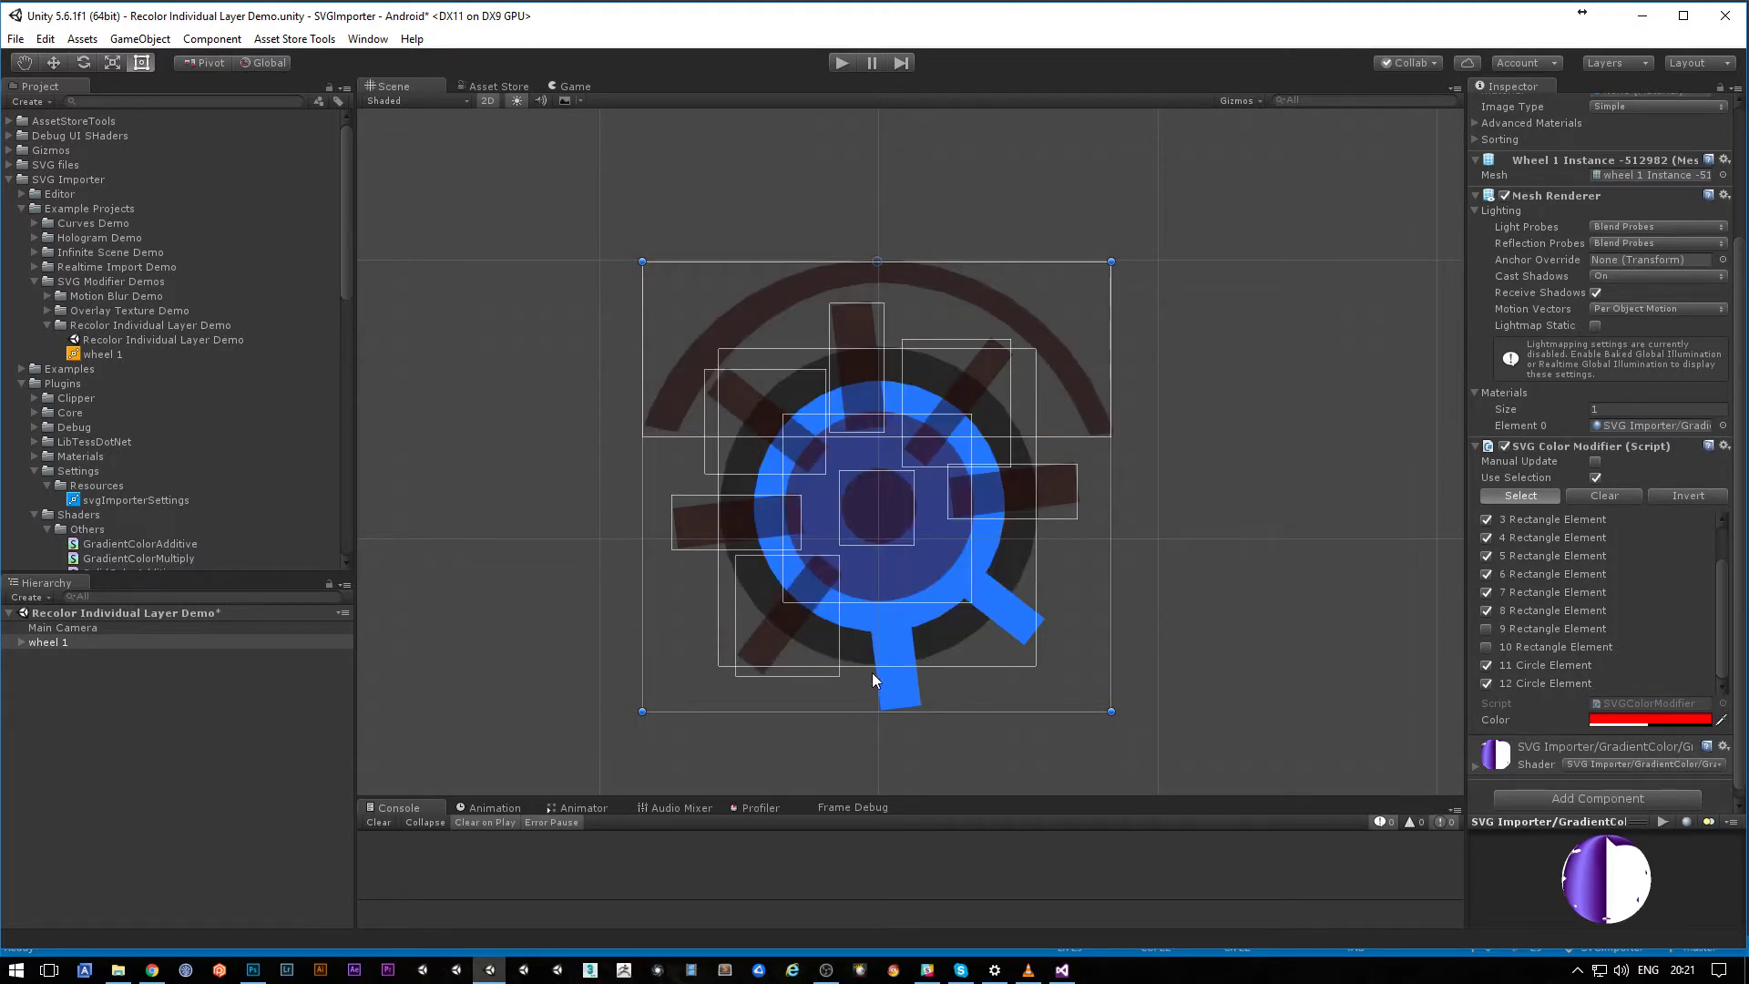
pyautogui.click(992, 600)
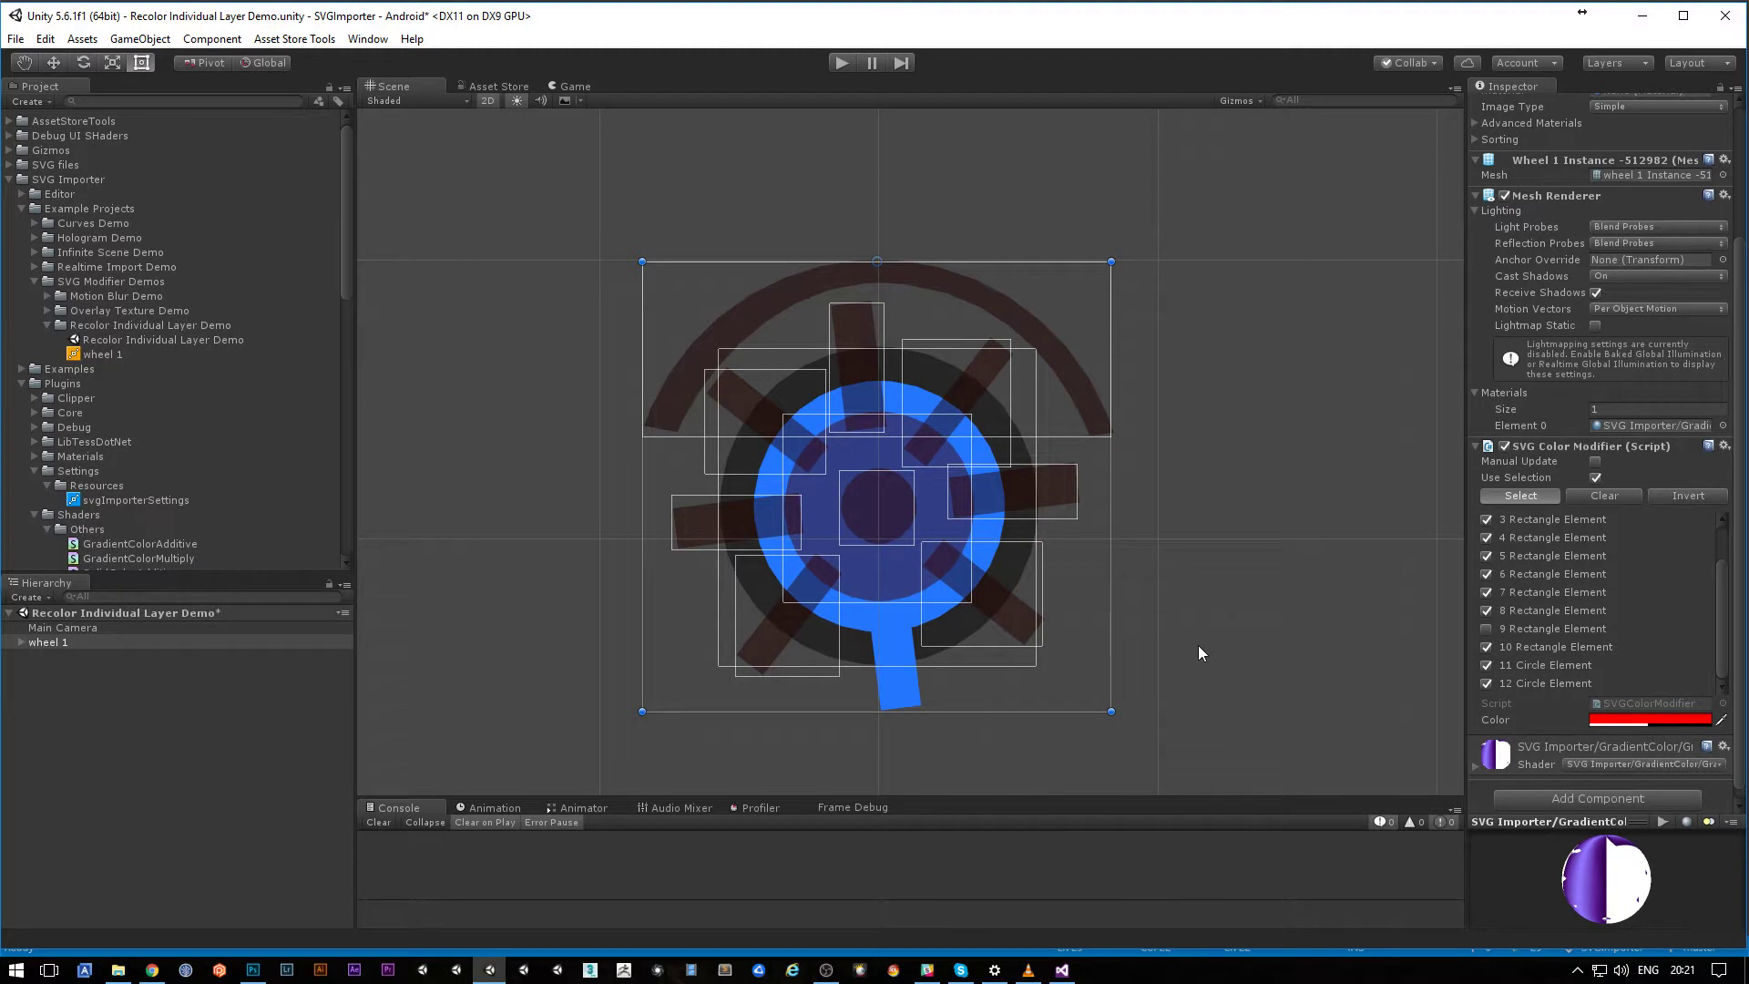
# Step: Turn Use Selection off and back on, and vary the Color Modifier color's hue, ending on red
pyautogui.click(1596, 477)
pyautogui.click(1597, 641)
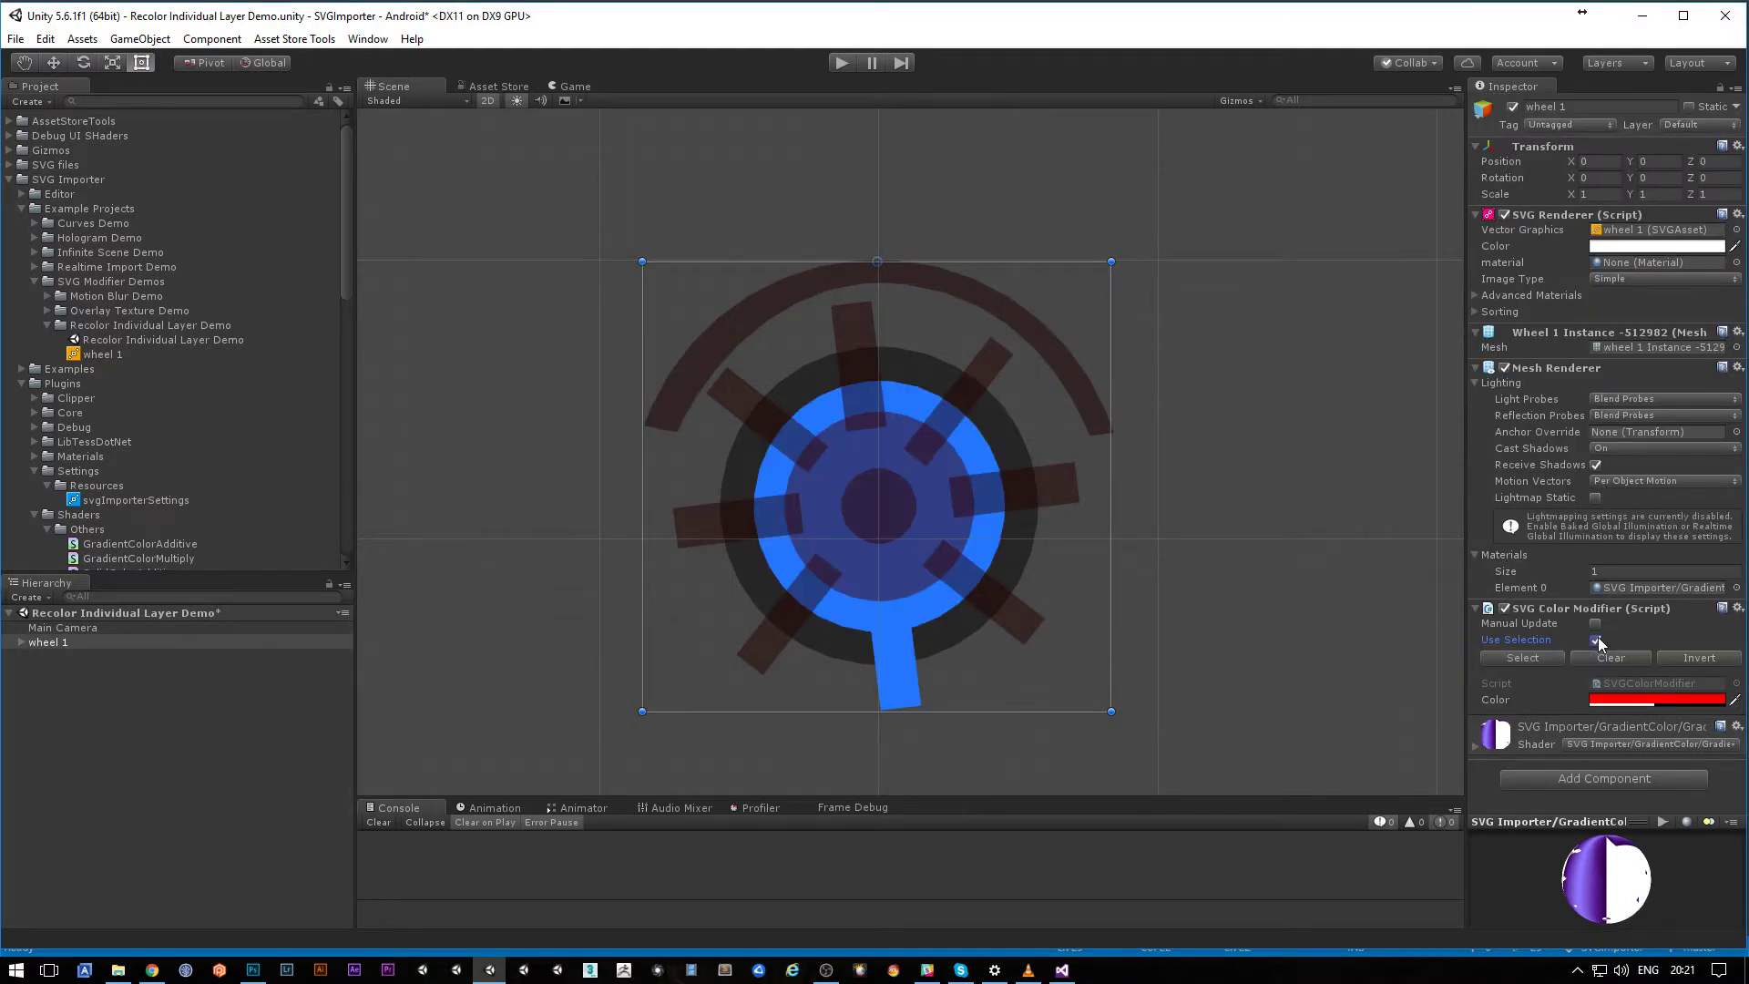
pyautogui.click(1637, 698)
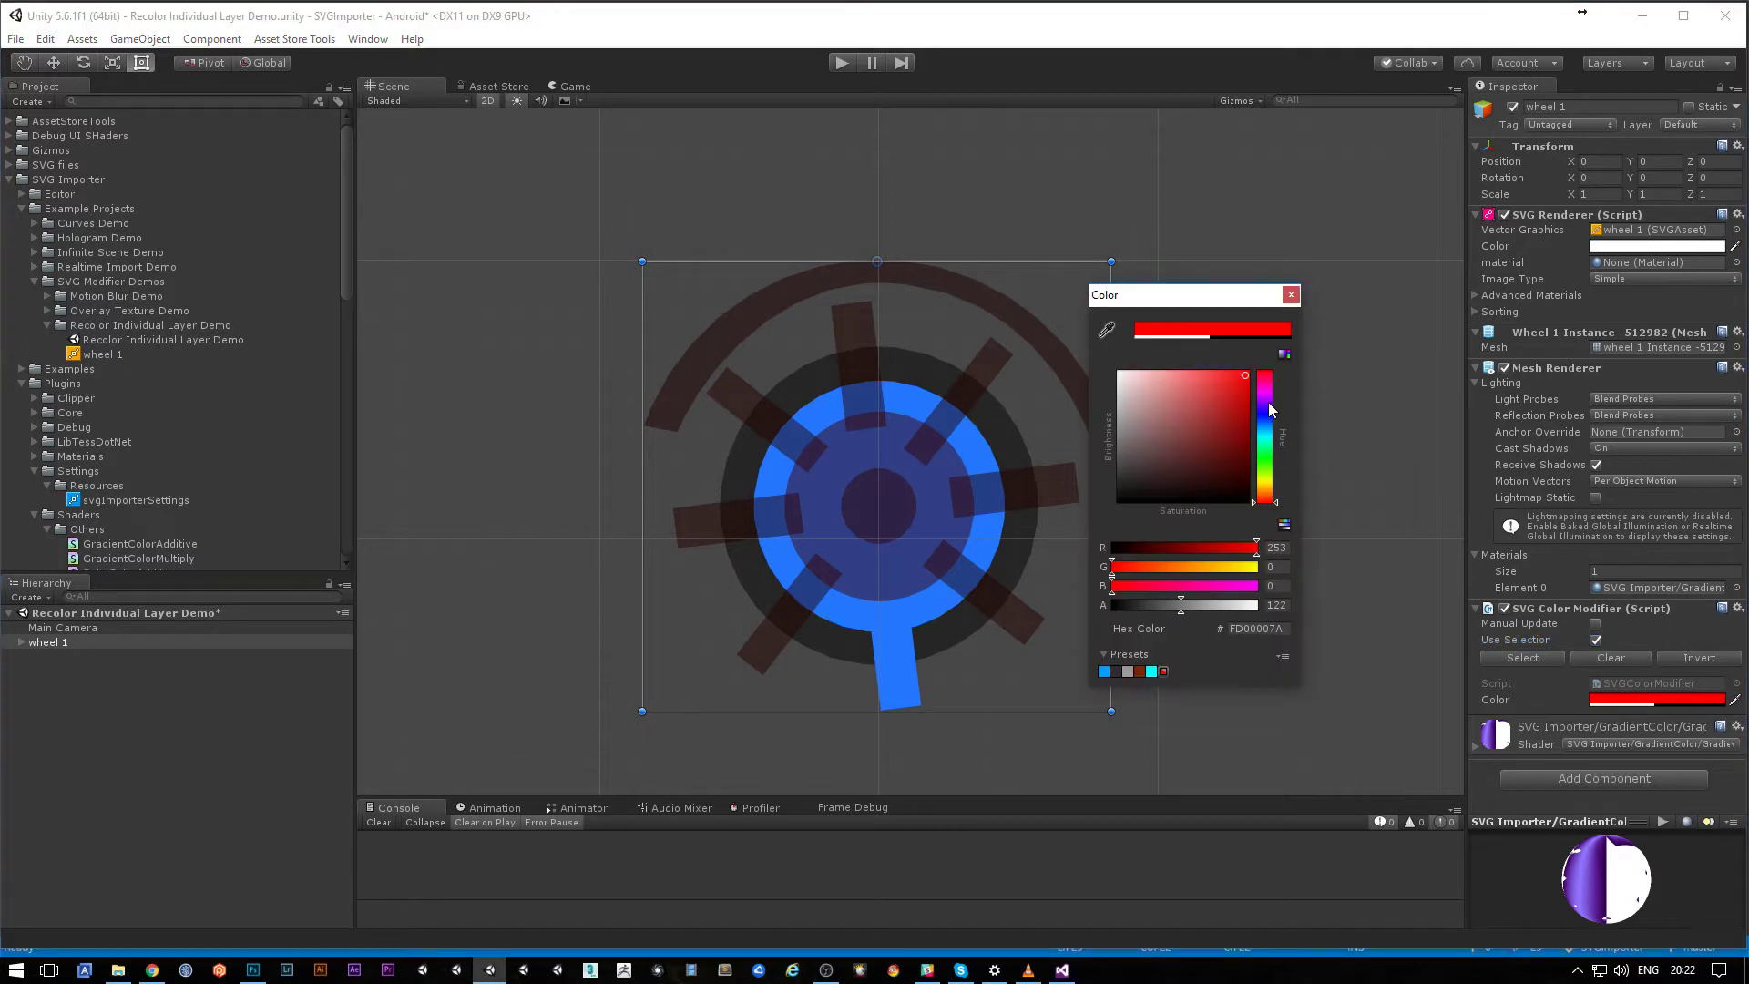
pyautogui.moveTo(1271, 408)
pyautogui.mouseDown()
pyautogui.moveTo(1270, 456)
pyautogui.moveTo(1272, 375)
pyautogui.mouseUp()
pyautogui.click(1291, 294)
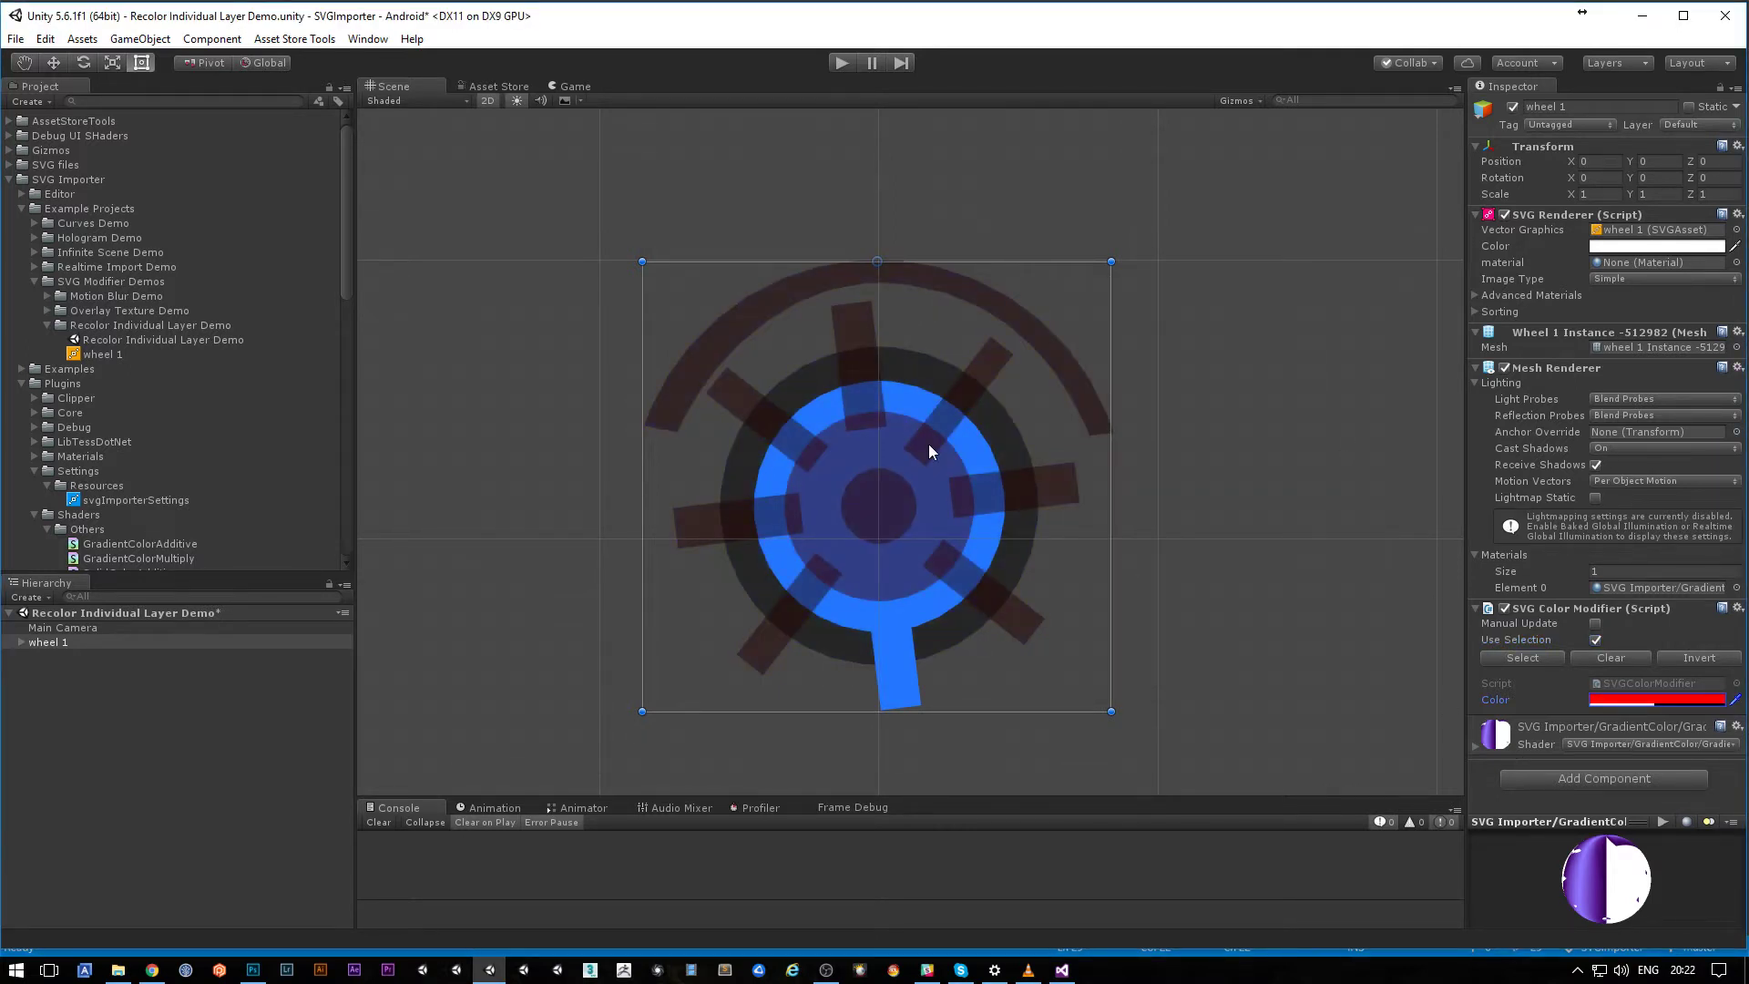
# Step: Deselect wheel 1 in the scene and select it again to look over the recolored graphic
pyautogui.scroll(-2, 1175, 564)
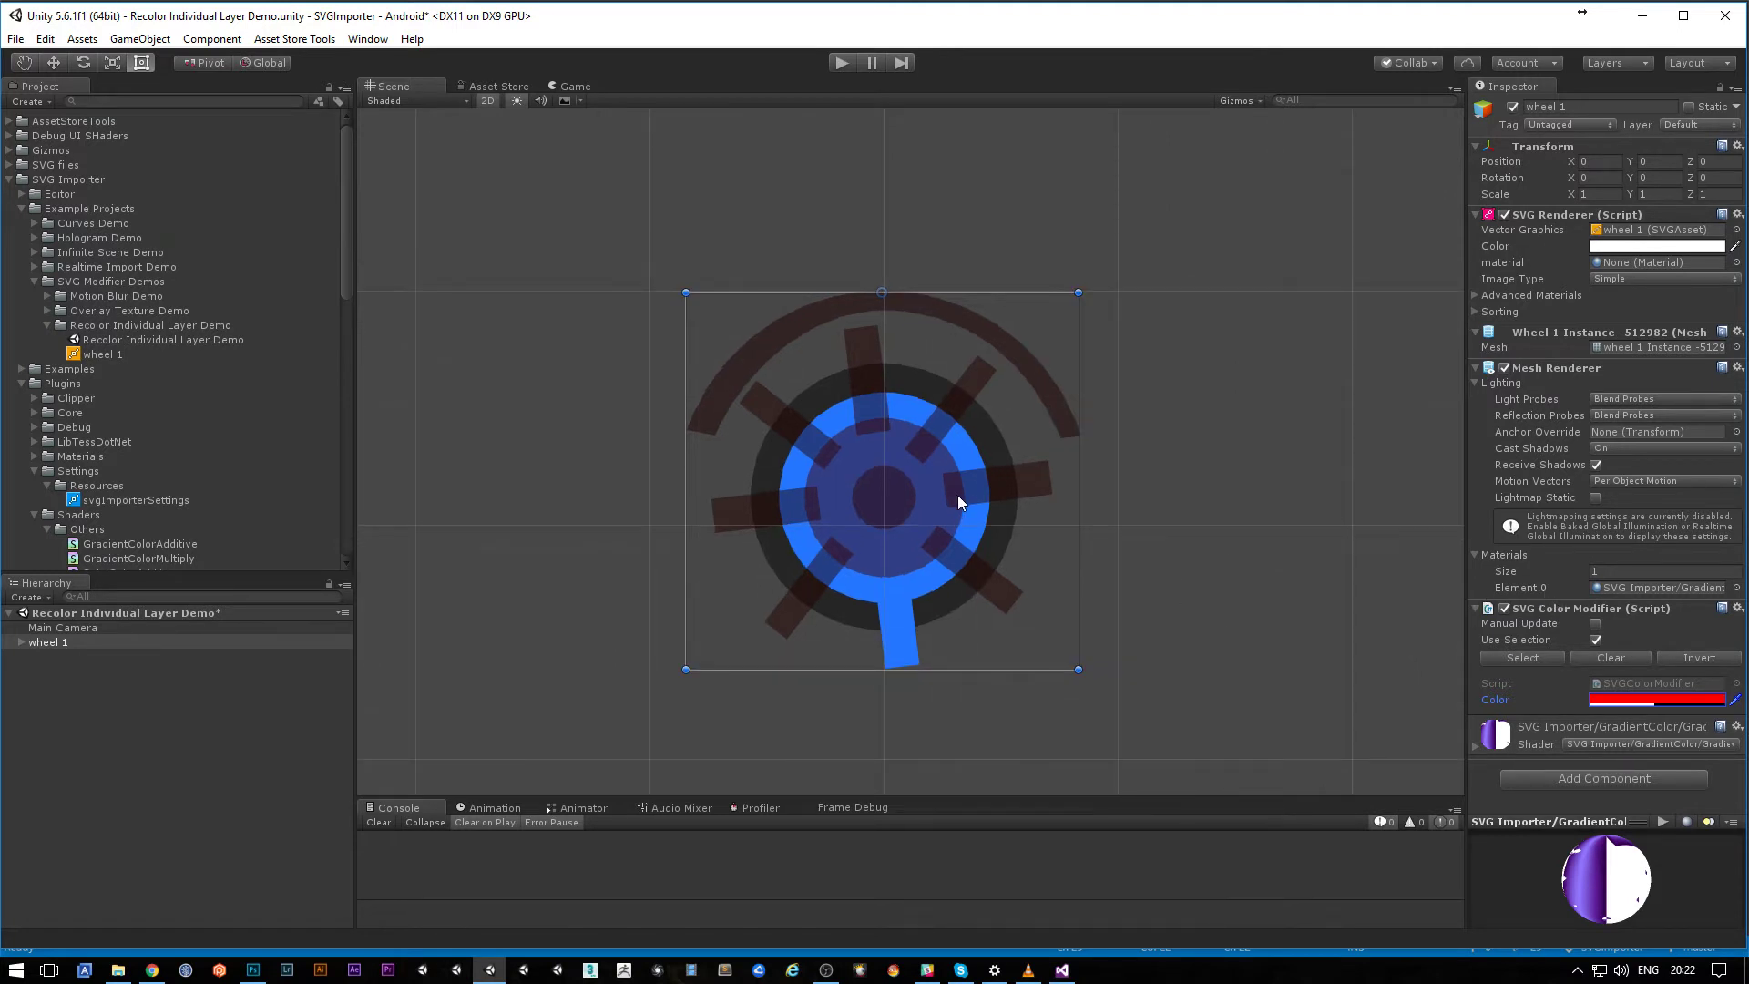
pyautogui.click(1252, 501)
pyautogui.click(919, 470)
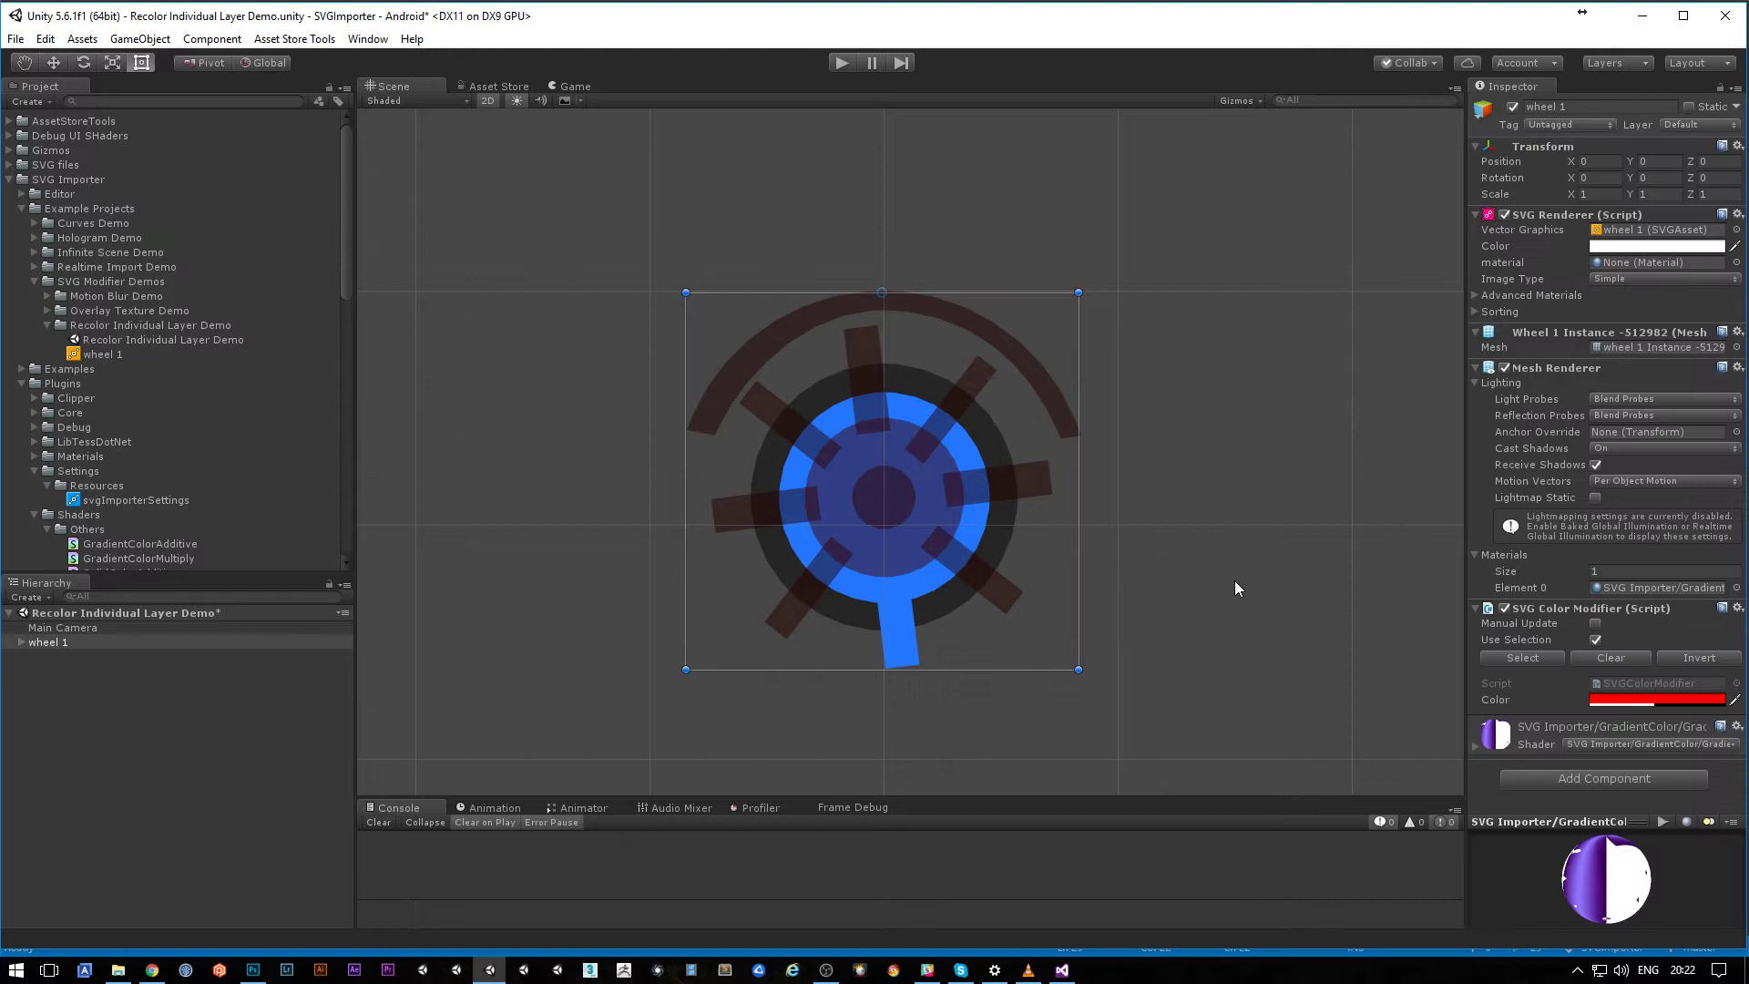
# Step: Collapse the SVG Color Modifier settings and add an SVG Twirl Modifier component to wheel 1
pyautogui.click(1536, 608)
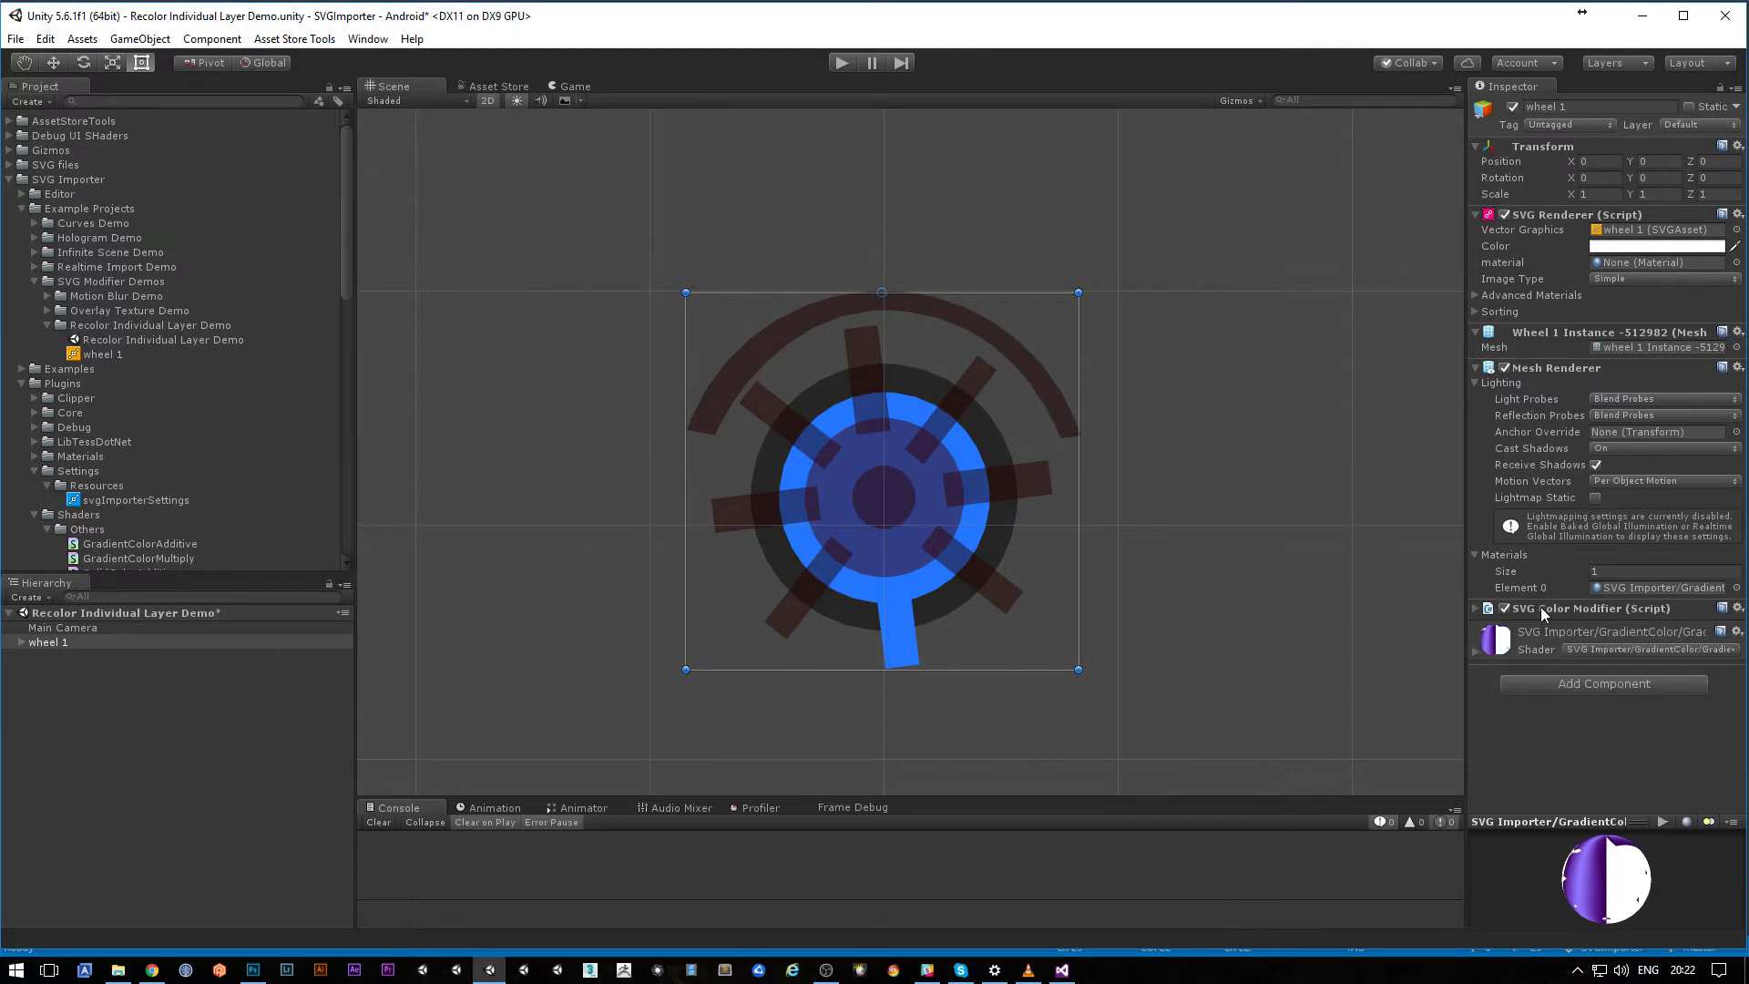
pyautogui.click(1551, 609)
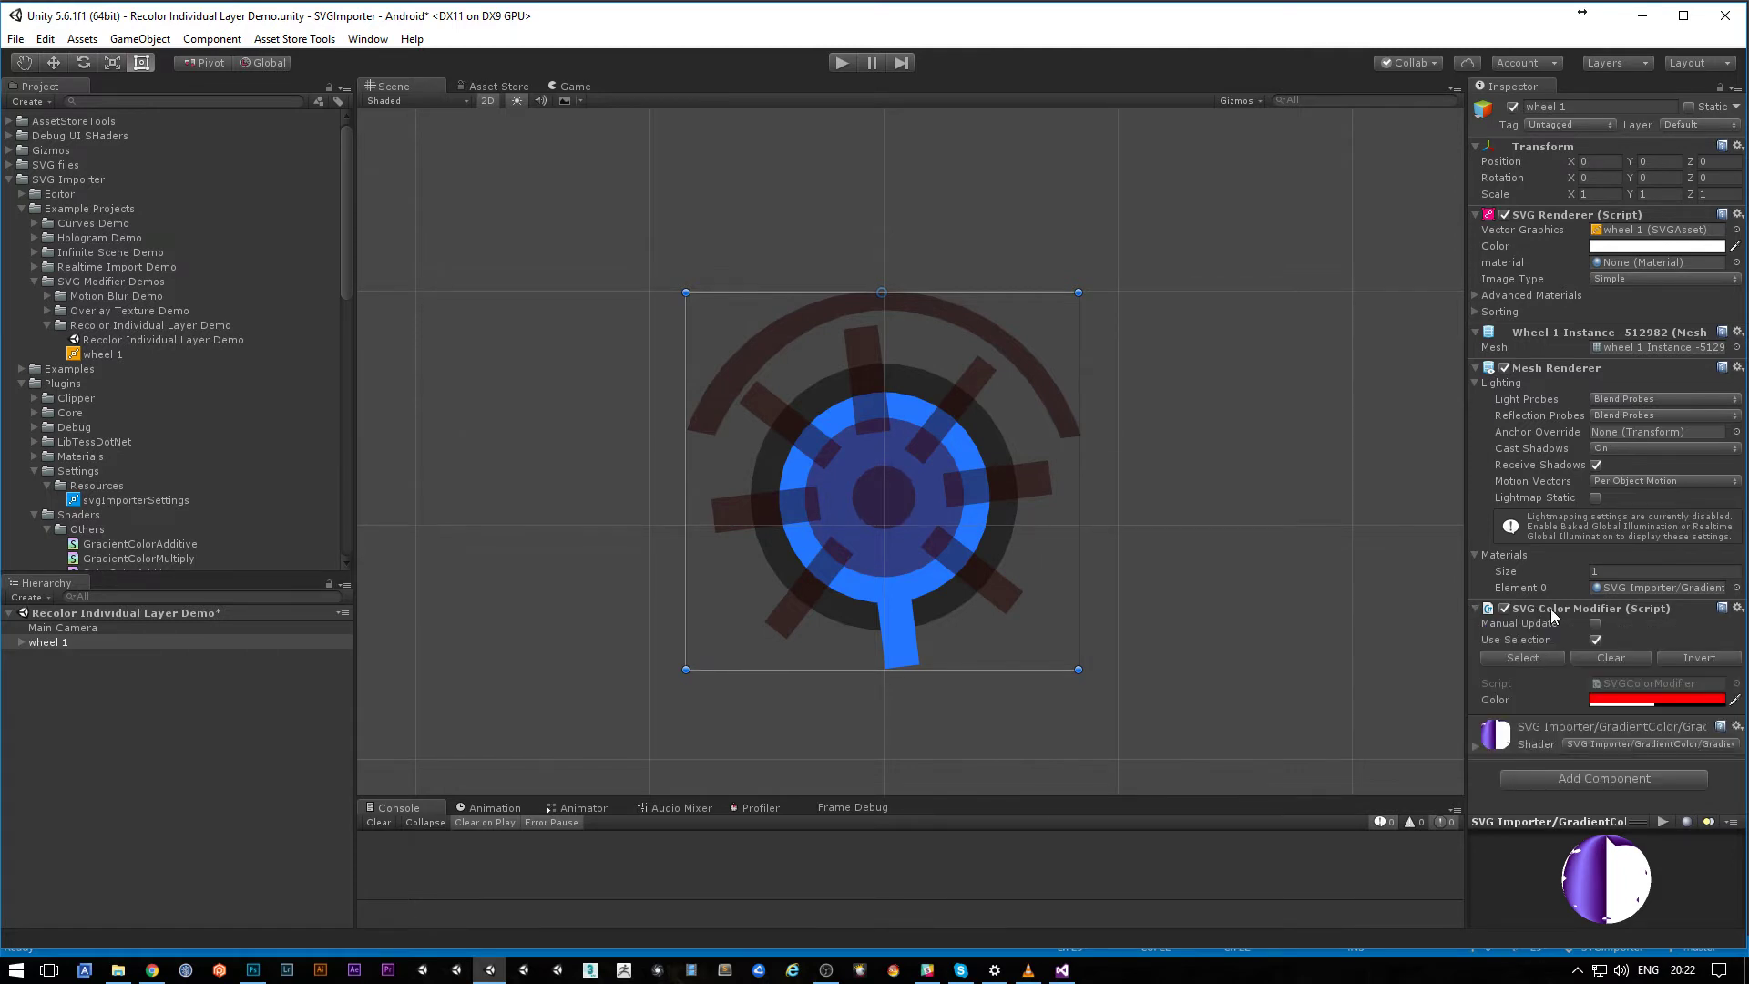
pyautogui.click(1551, 608)
pyautogui.click(1574, 686)
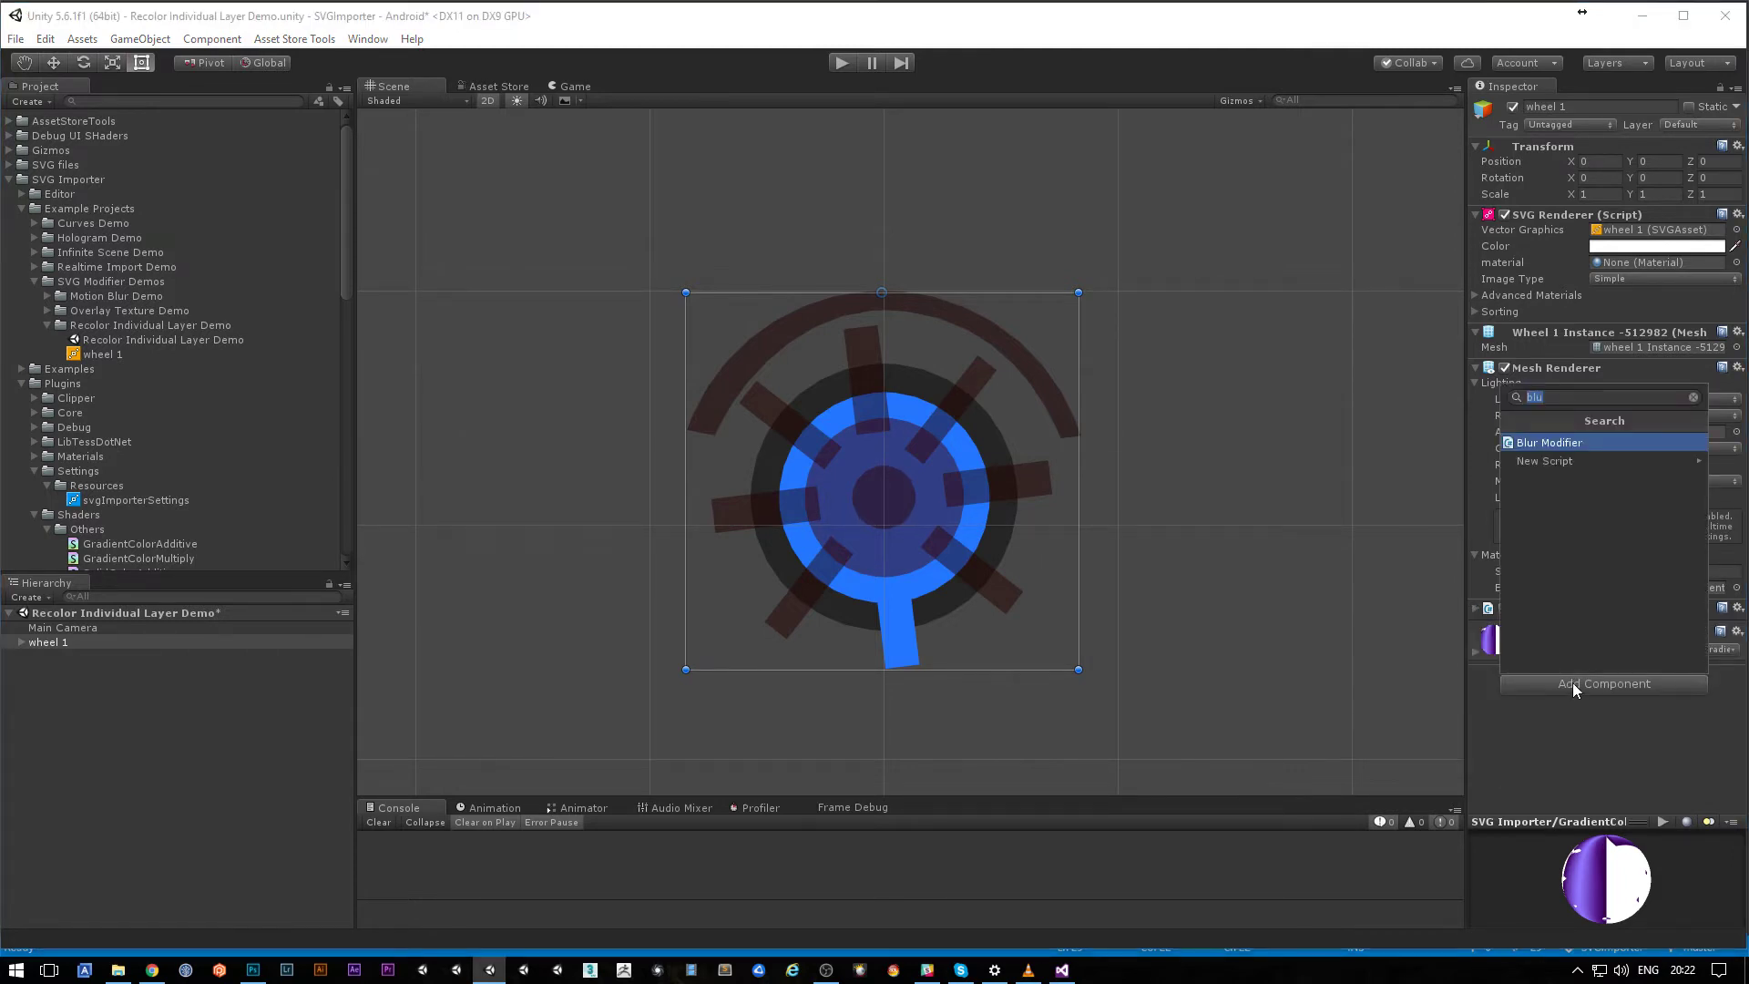
pyautogui.write('sp')
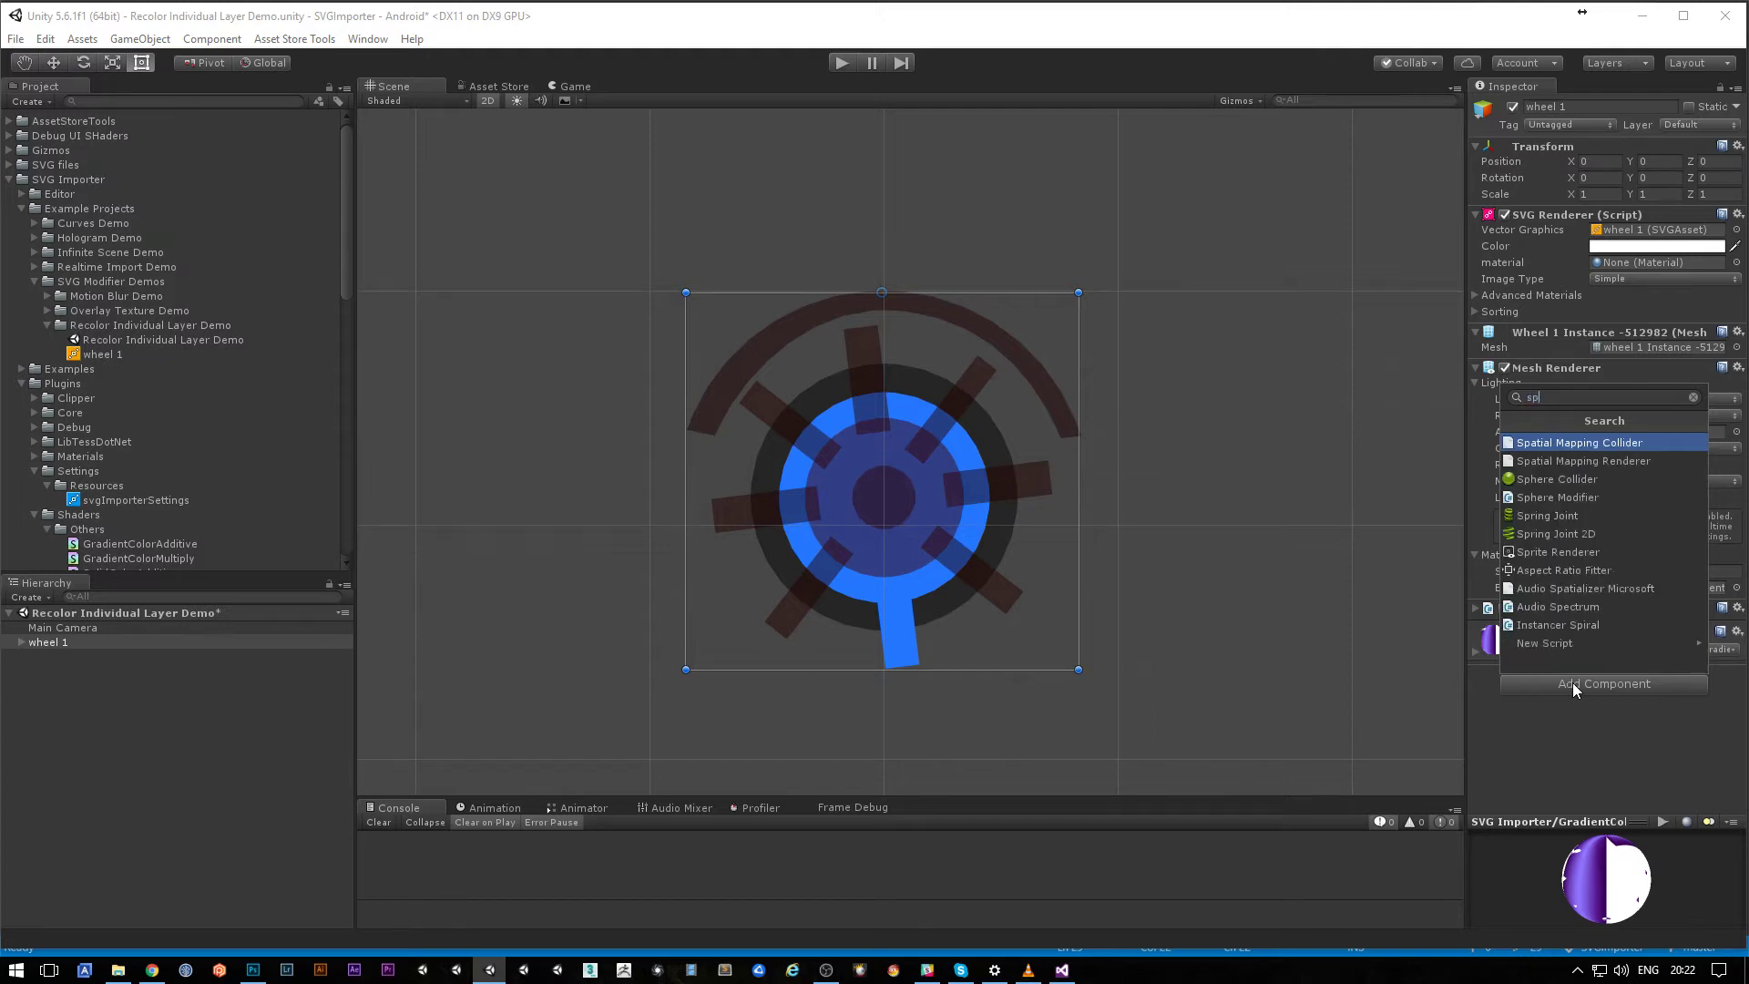
pyautogui.press('BackSpace')
pyautogui.press('BackSpace')
pyautogui.write('tw')
pyautogui.press('Return')
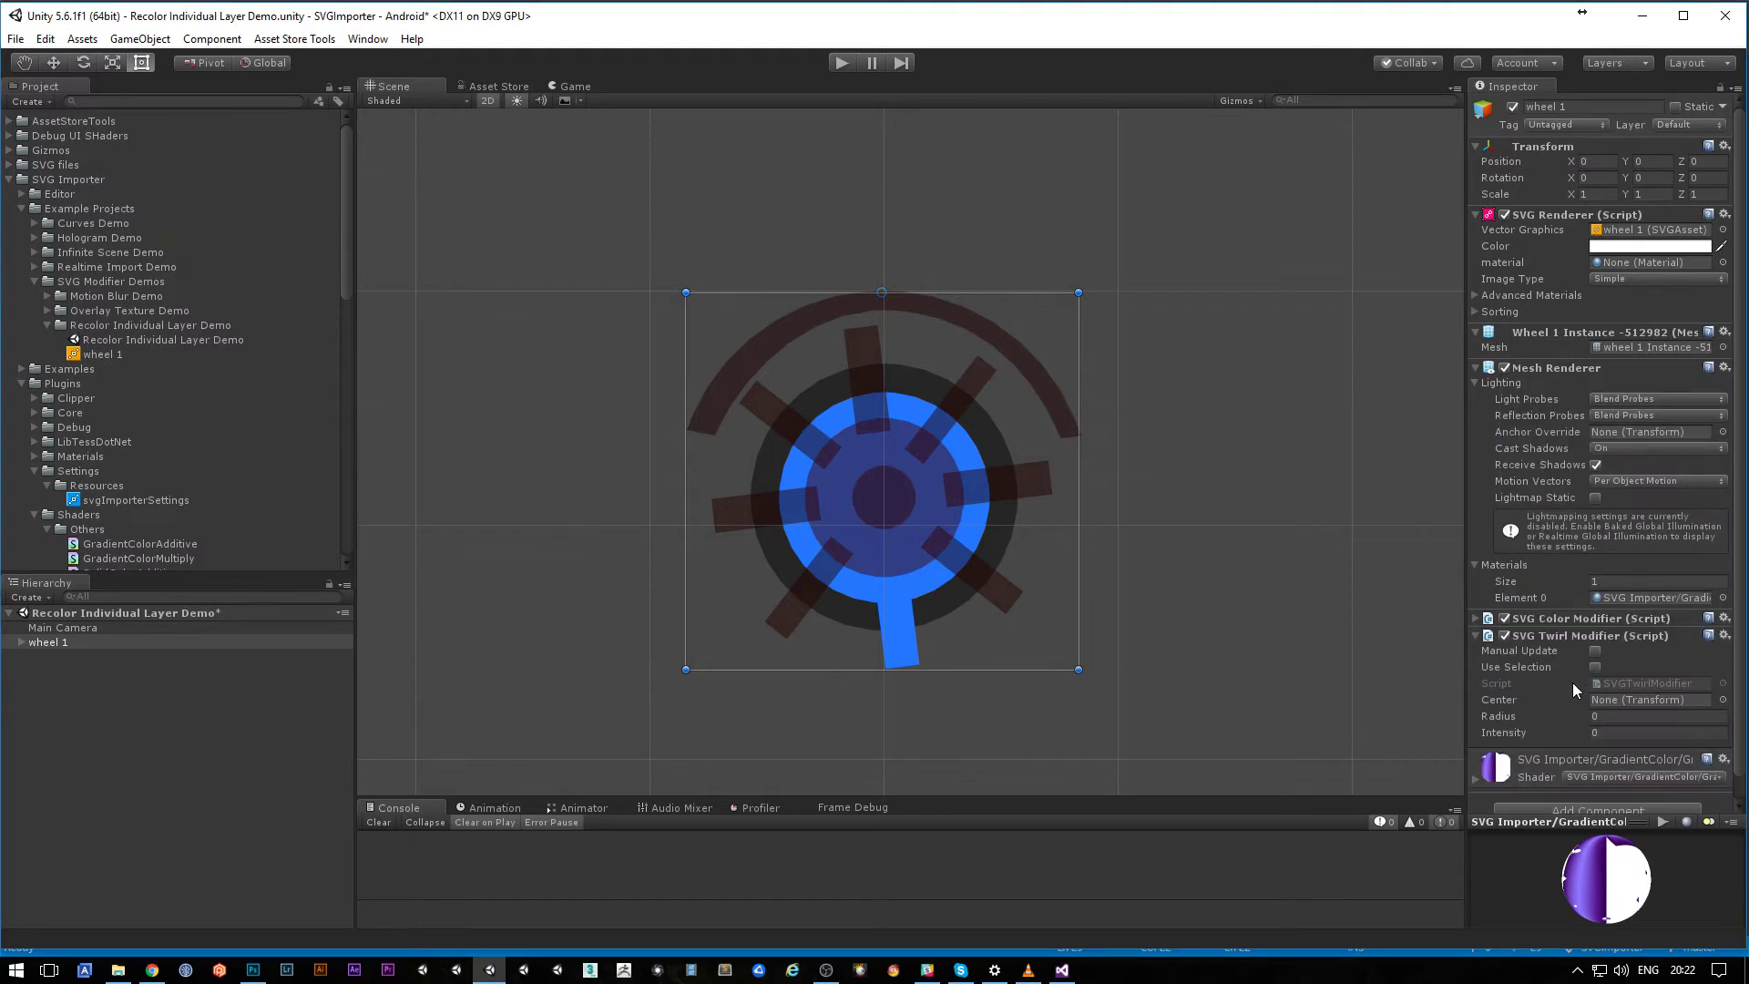
# Step: Create an empty GameObject in the scene to act as the twirl center
pyautogui.scroll(-1, 1579, 679)
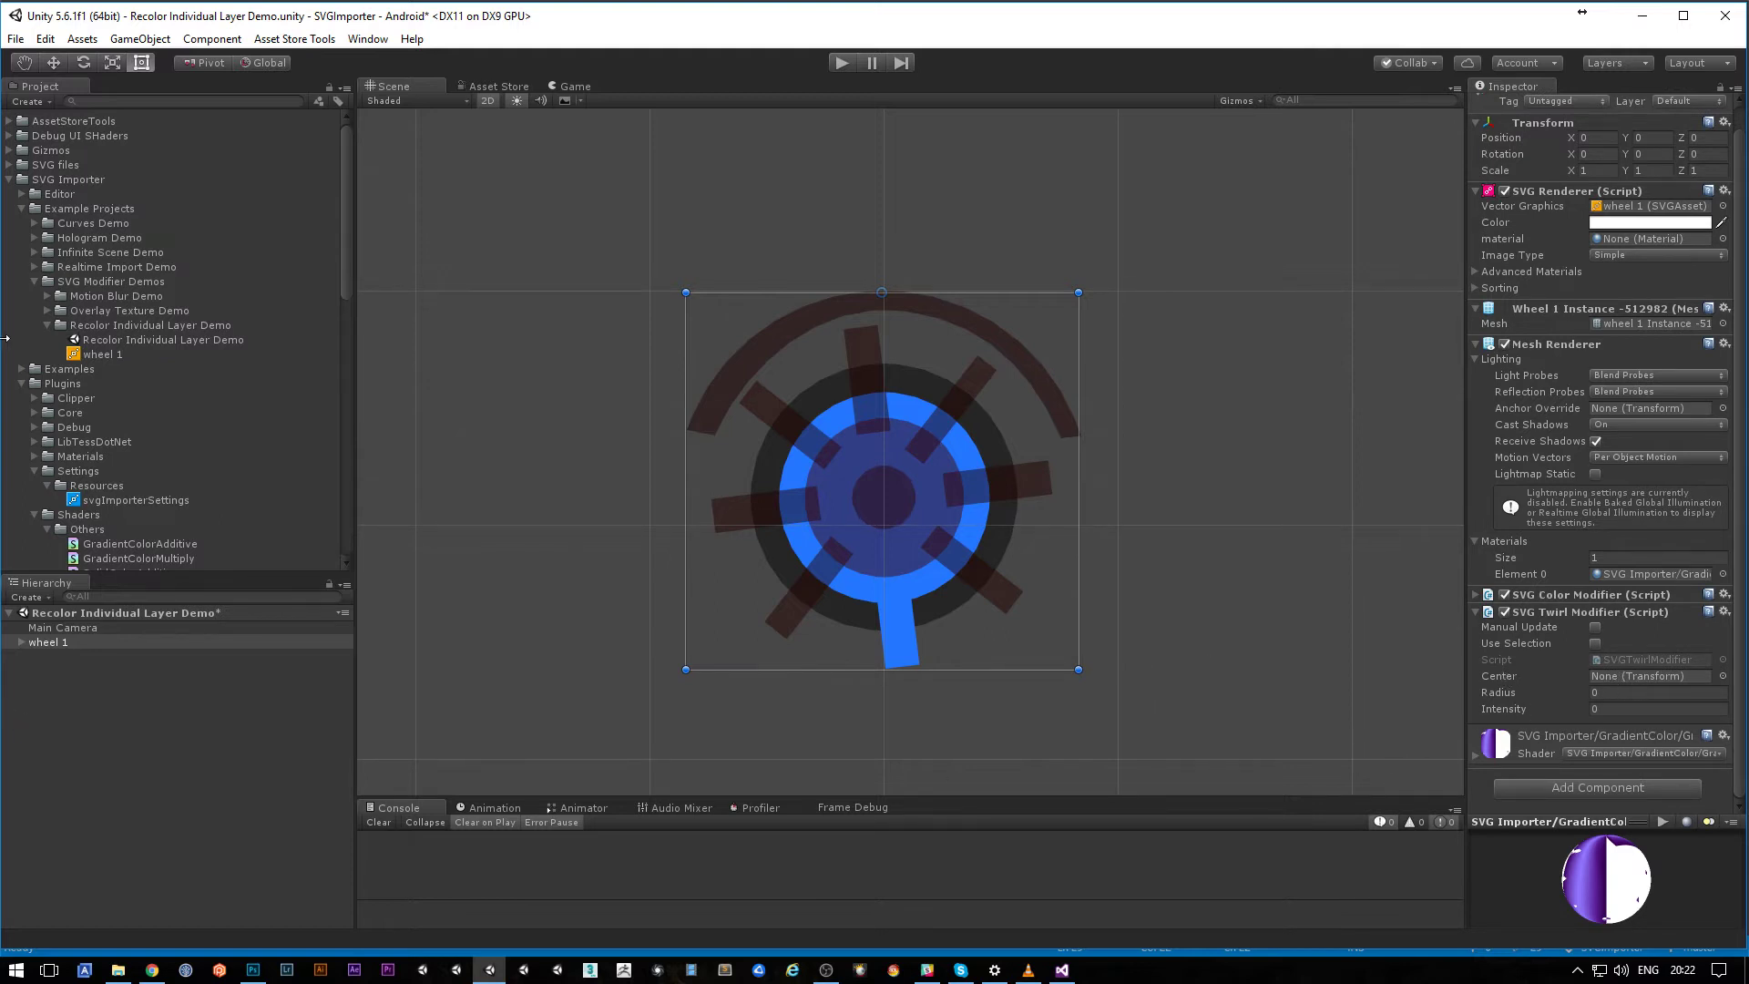
pyautogui.click(136, 39)
pyautogui.click(123, 61)
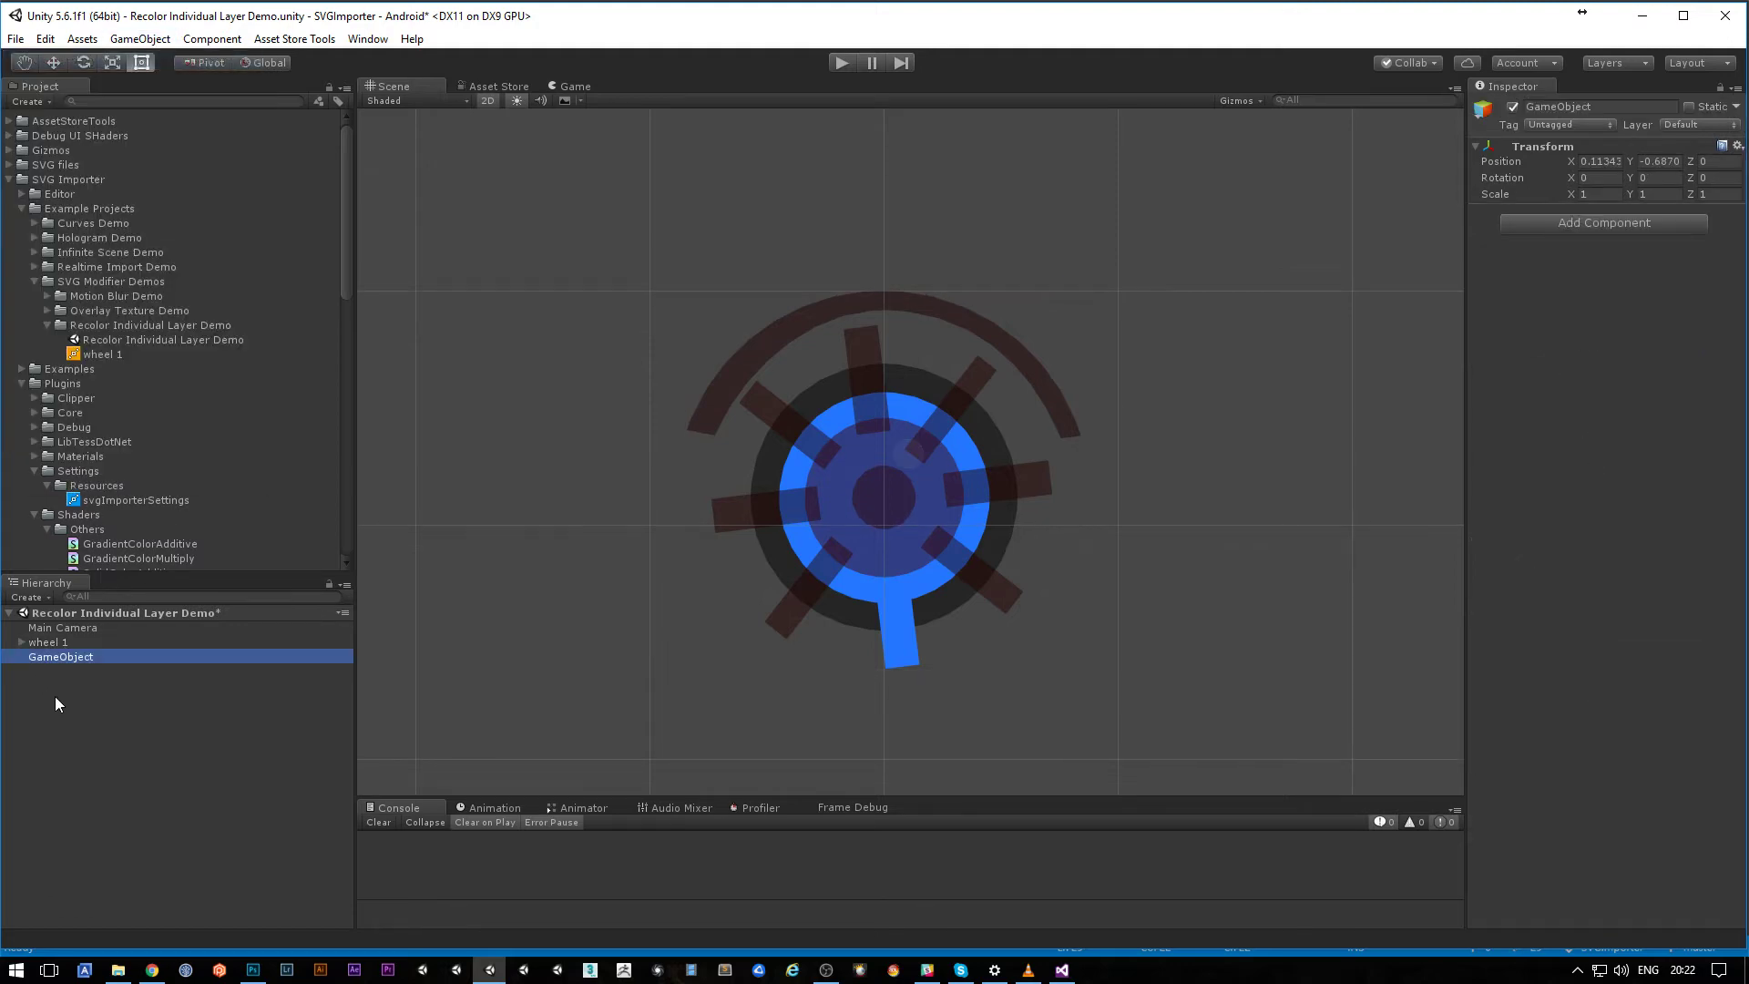
# Step: On wheel 1's Twirl Modifier, assign GameObject as the Center, set Radius to 1 and raise Intensity to about 9.43
pyautogui.click(57, 640)
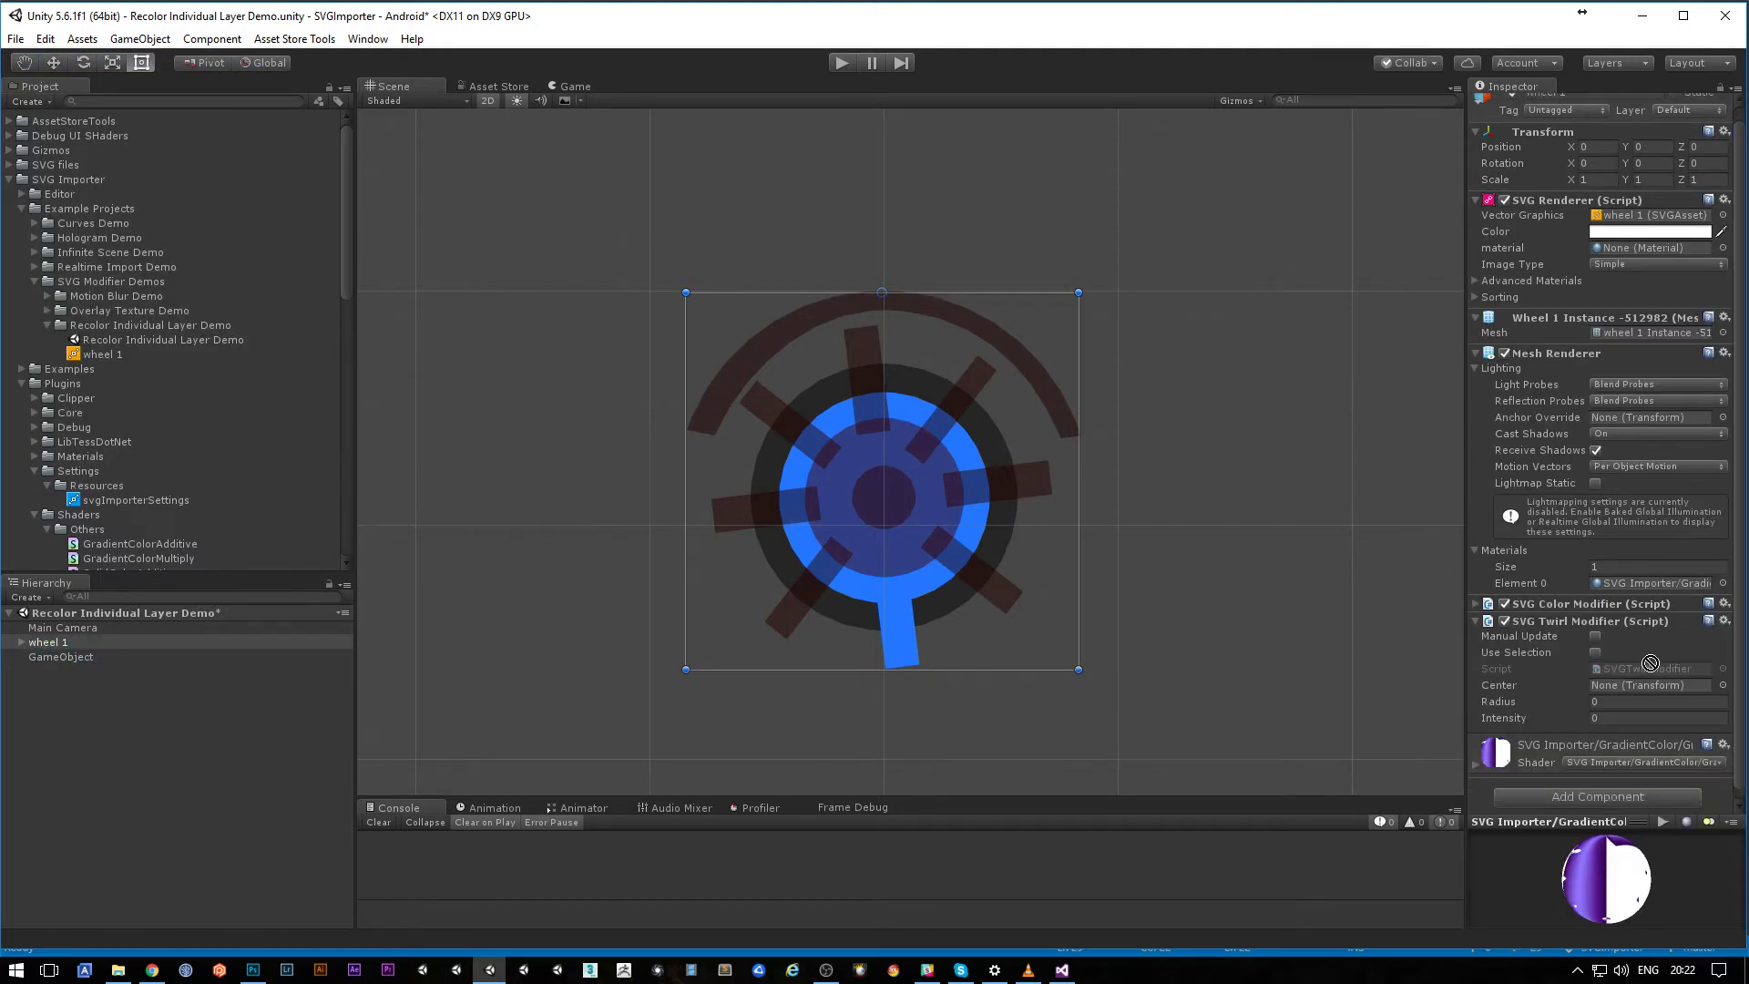
pyautogui.moveTo(1650, 662); pyautogui.dragTo(1640, 686)
pyautogui.click(1612, 701)
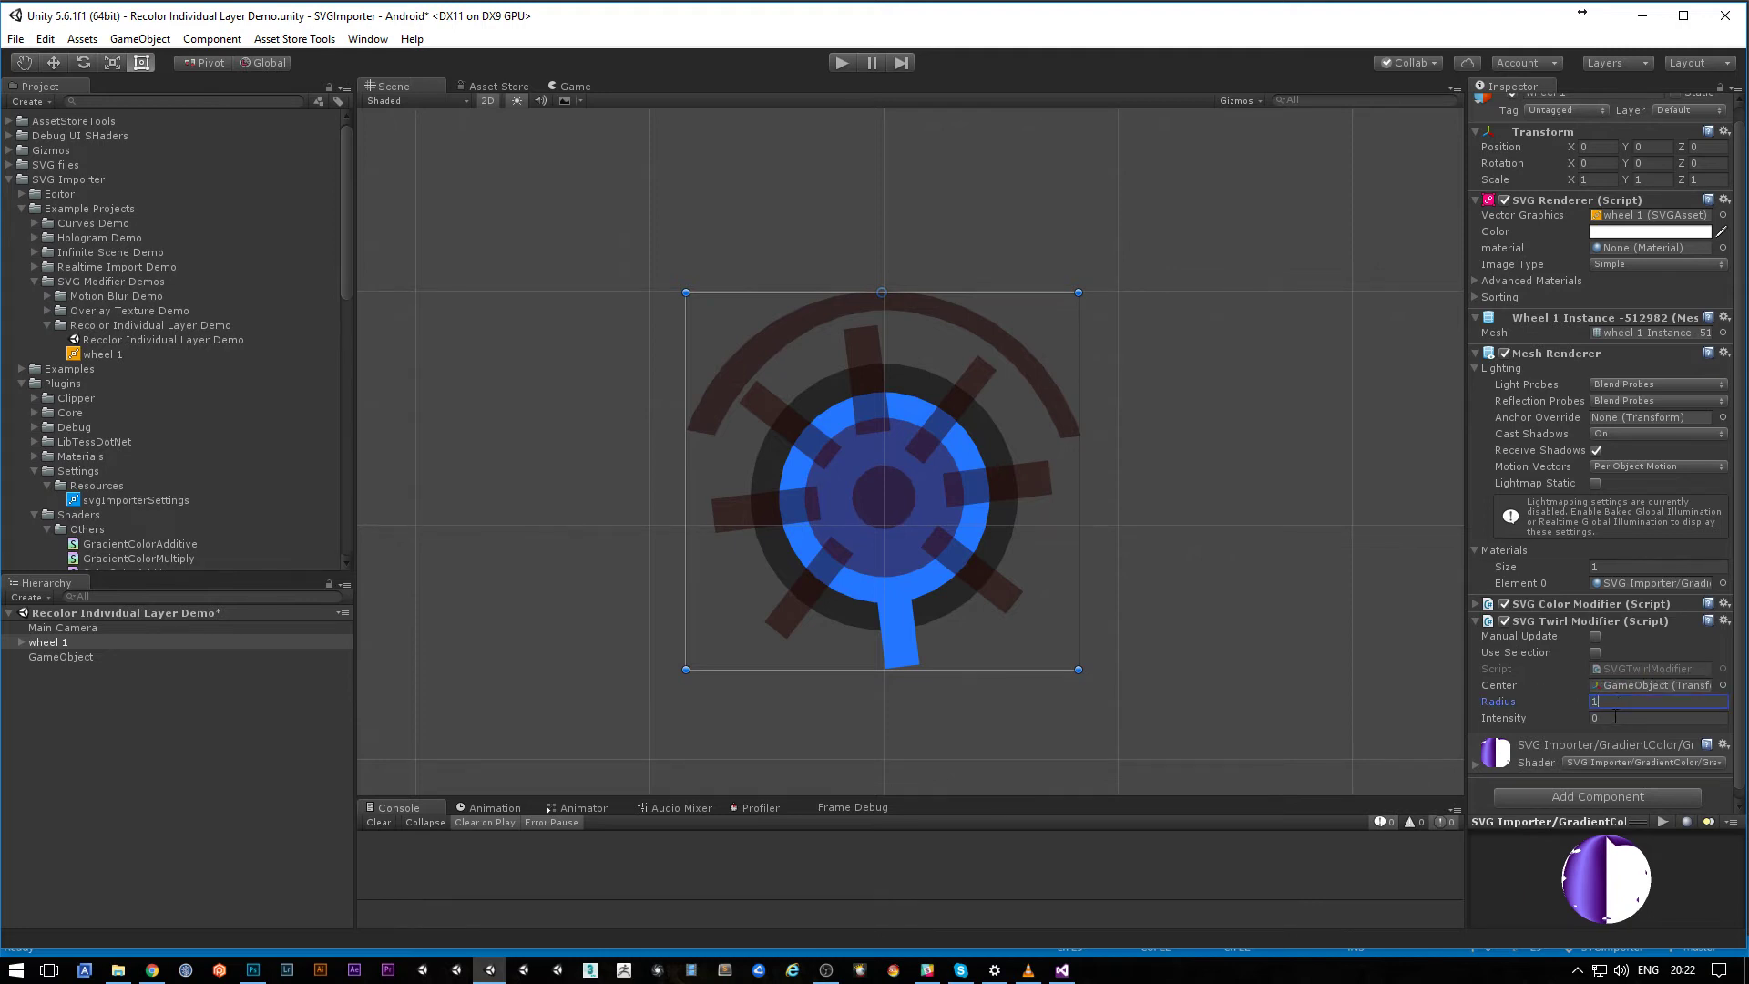
pyautogui.write('1')
pyautogui.moveTo(1514, 719); pyautogui.dragTo(27, 774)
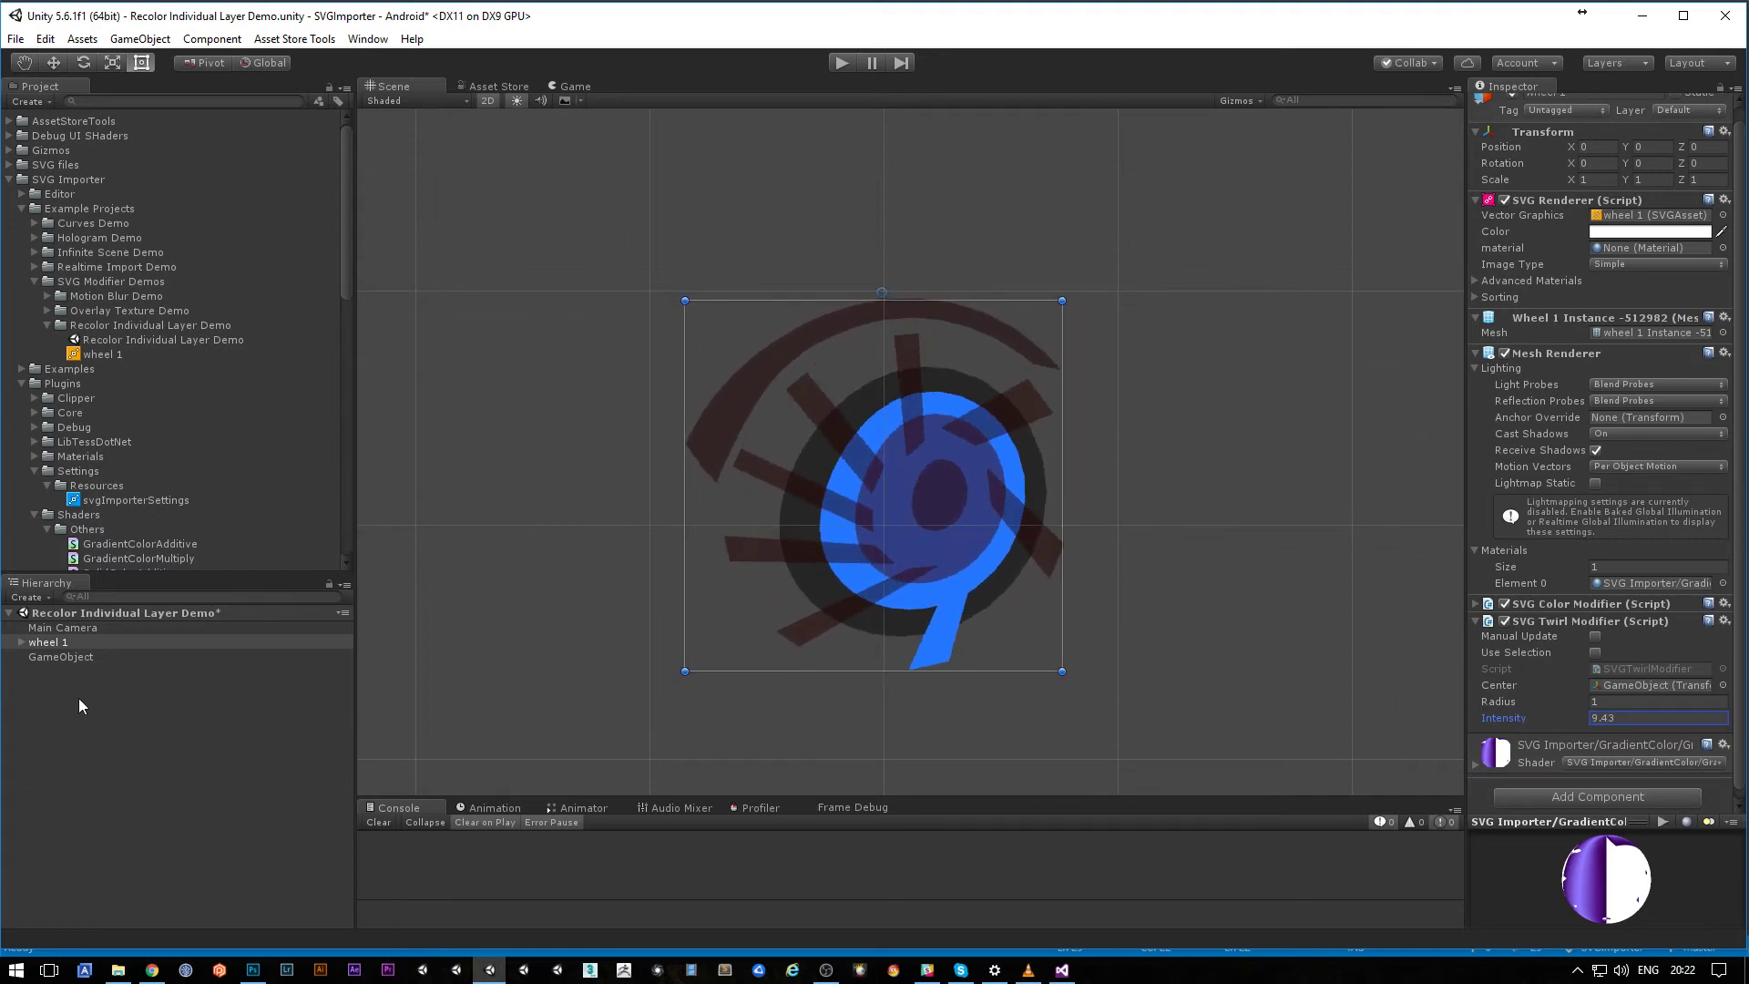
# Step: Move GameObject around the wheel to shift the twirl, leaving it at about X 0.267, Y -1.363
pyautogui.click(60, 656)
pyautogui.press('f')
pyautogui.press('w')
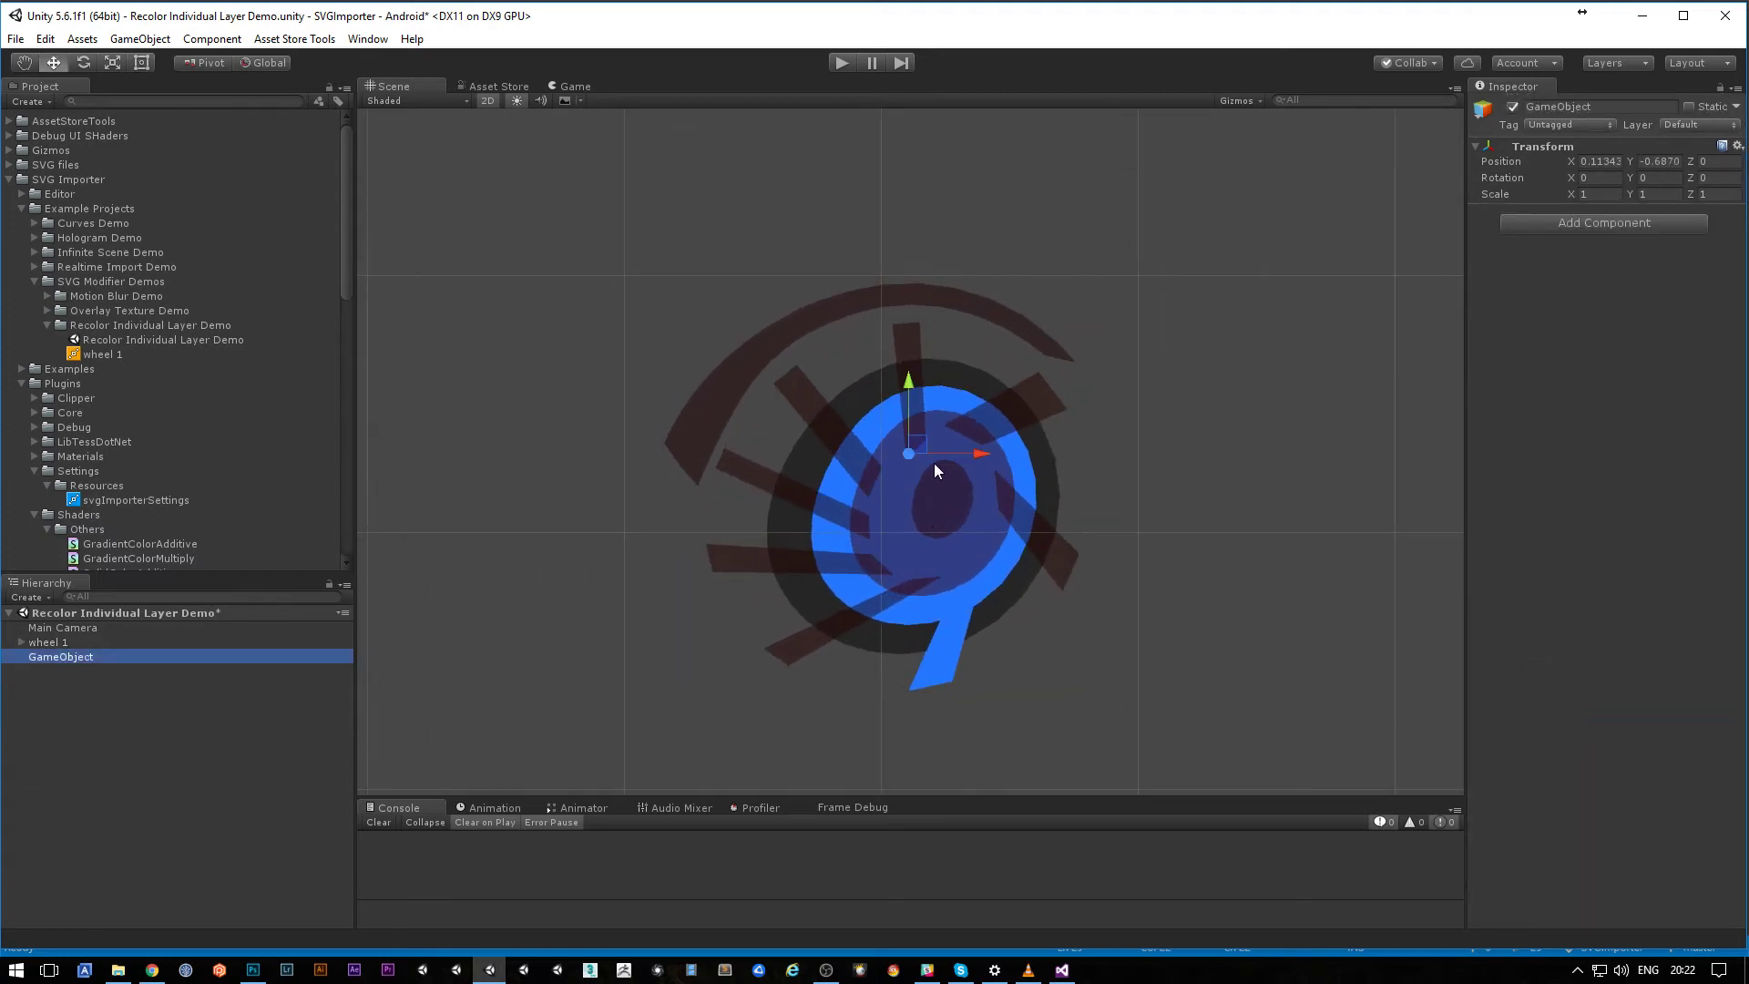
pyautogui.moveTo(933, 462); pyautogui.dragTo(1125, 709)
pyautogui.moveTo(1219, 675); pyautogui.dragTo(914, 647)
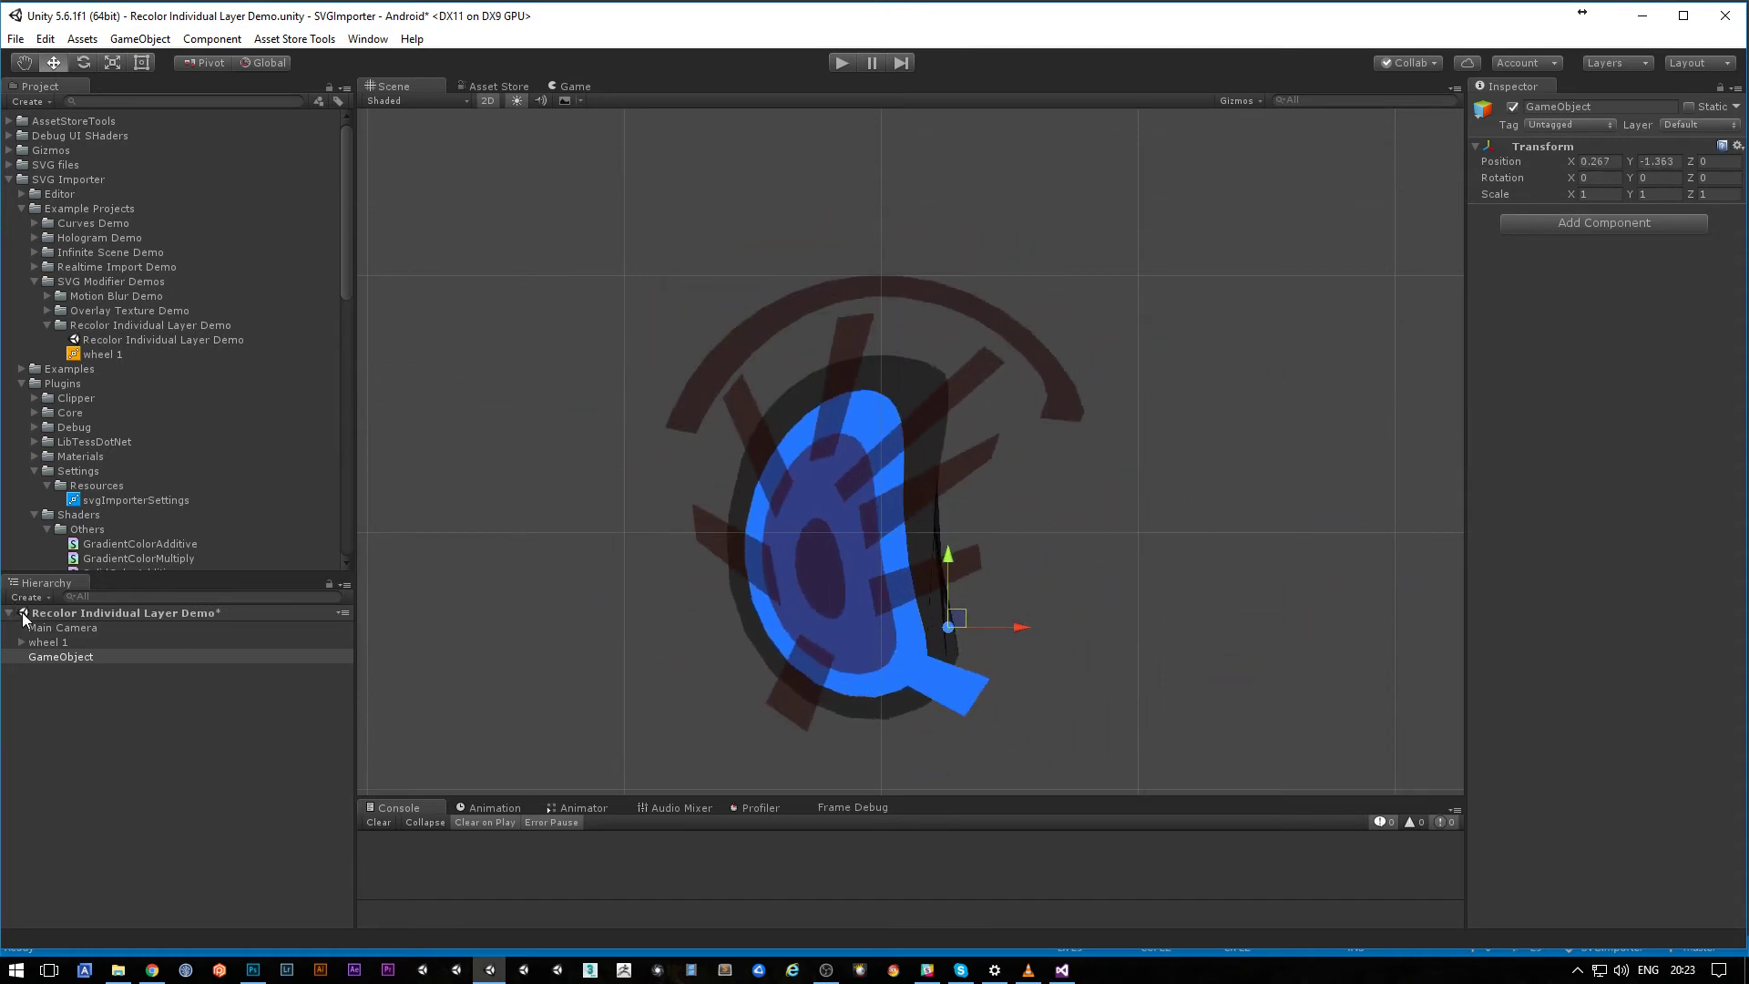
# Step: Adjust wheel 1's Twirl Modifier to a Radius of about 1.13 and an Intensity of about 7.47
pyautogui.click(46, 642)
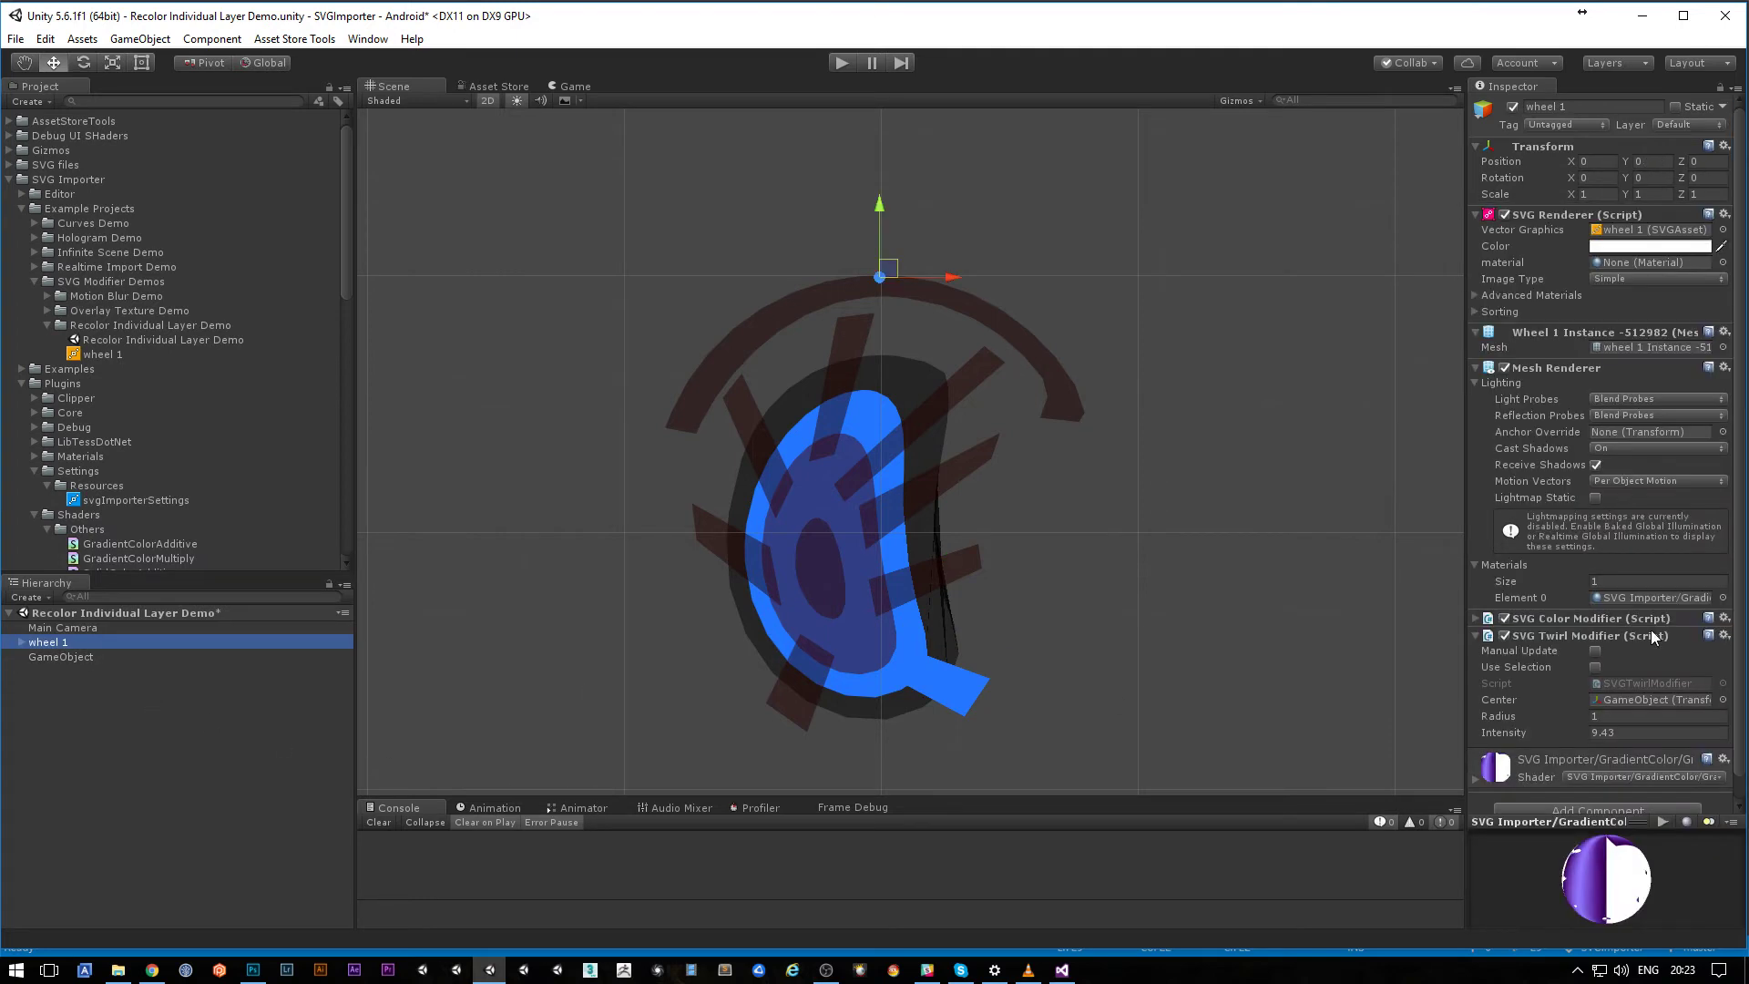
pyautogui.moveTo(1524, 739)
pyautogui.mouseDown()
pyautogui.moveTo(1125, 642)
pyautogui.moveTo(1405, 725)
pyautogui.moveTo(647, 661)
pyautogui.moveTo(1708, 659)
pyautogui.moveTo(1574, 682)
pyautogui.moveTo(888, 676)
pyautogui.moveTo(1466, 714)
pyautogui.moveTo(1423, 734)
pyautogui.moveTo(1500, 732)
pyautogui.mouseUp()
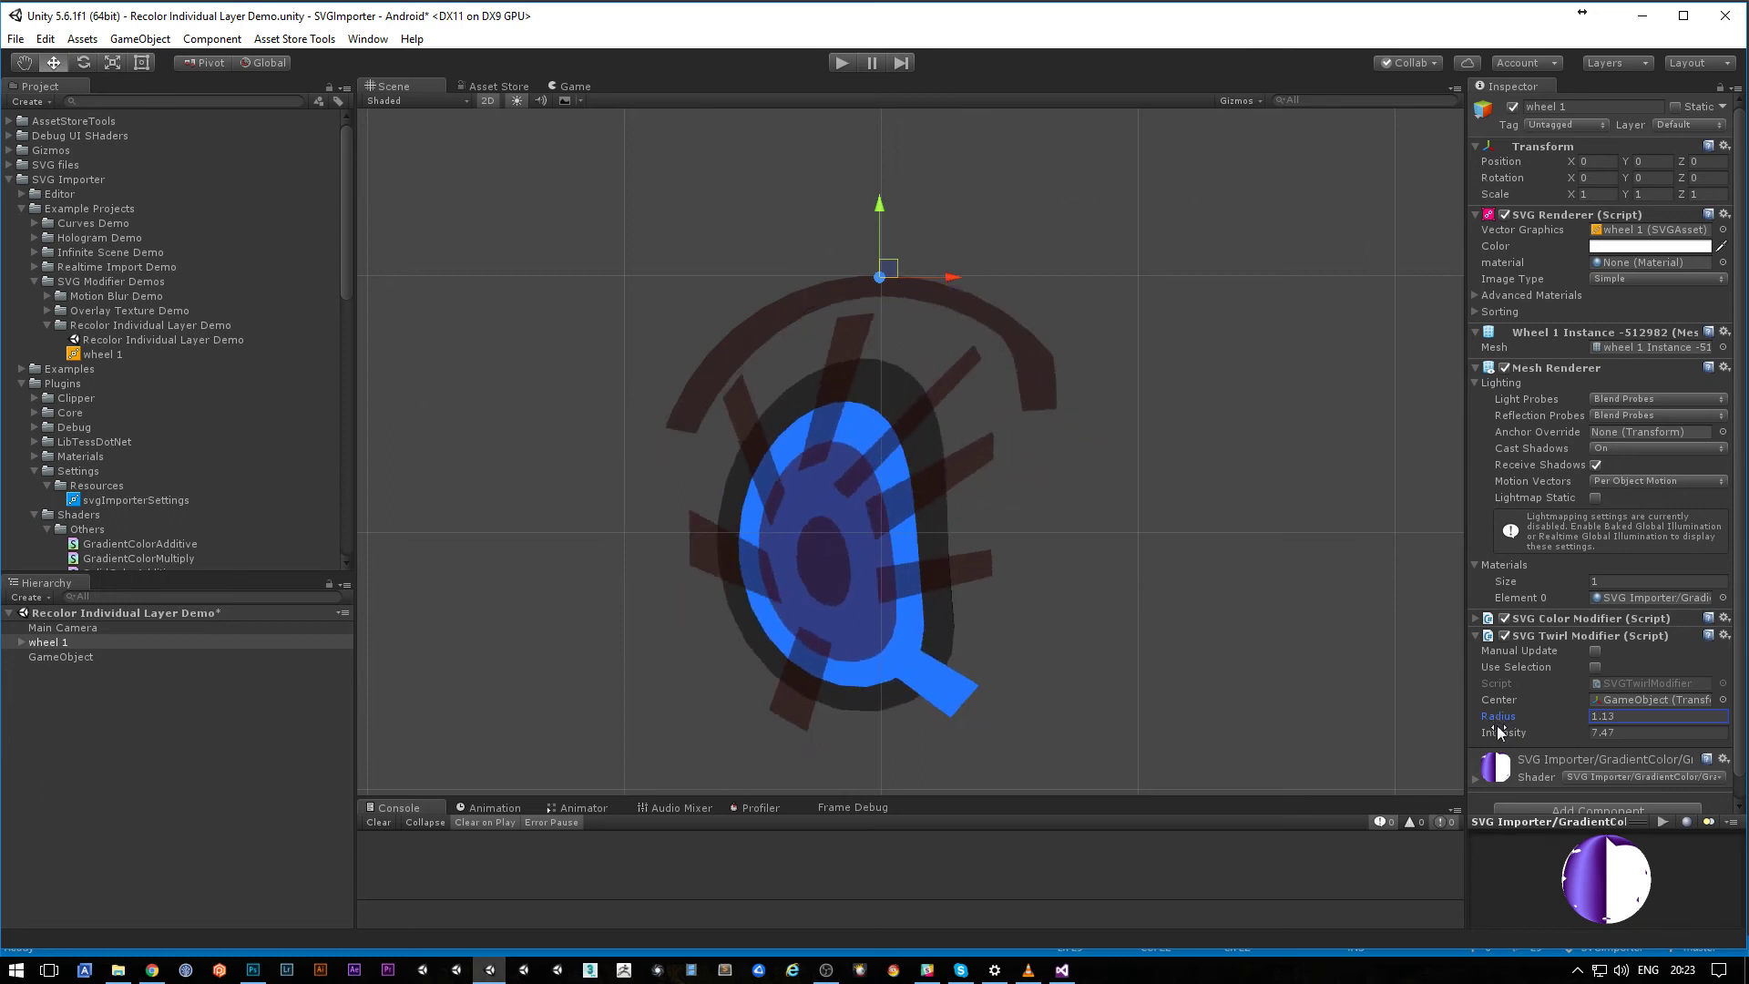
# Step: Turn on Use Selection for the Twirl Modifier and select every spoke except the top one and the blue bottom one
pyautogui.click(1595, 667)
pyautogui.click(1539, 687)
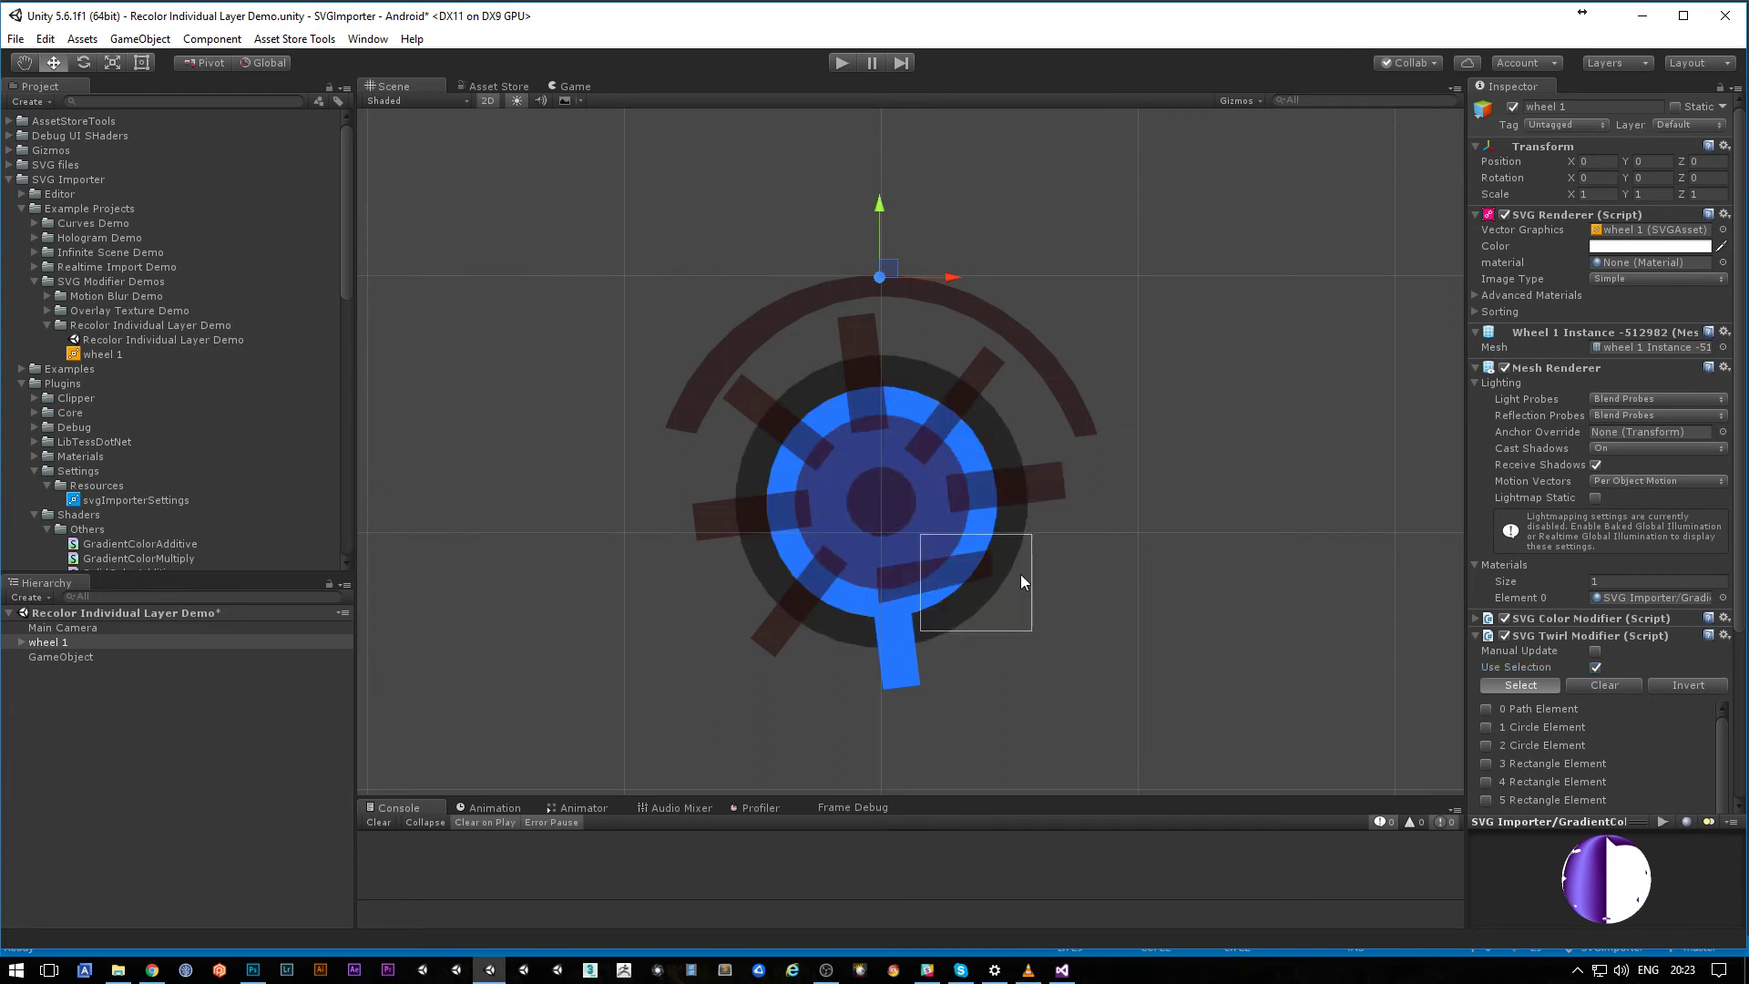
pyautogui.click(1011, 478)
pyautogui.click(952, 406)
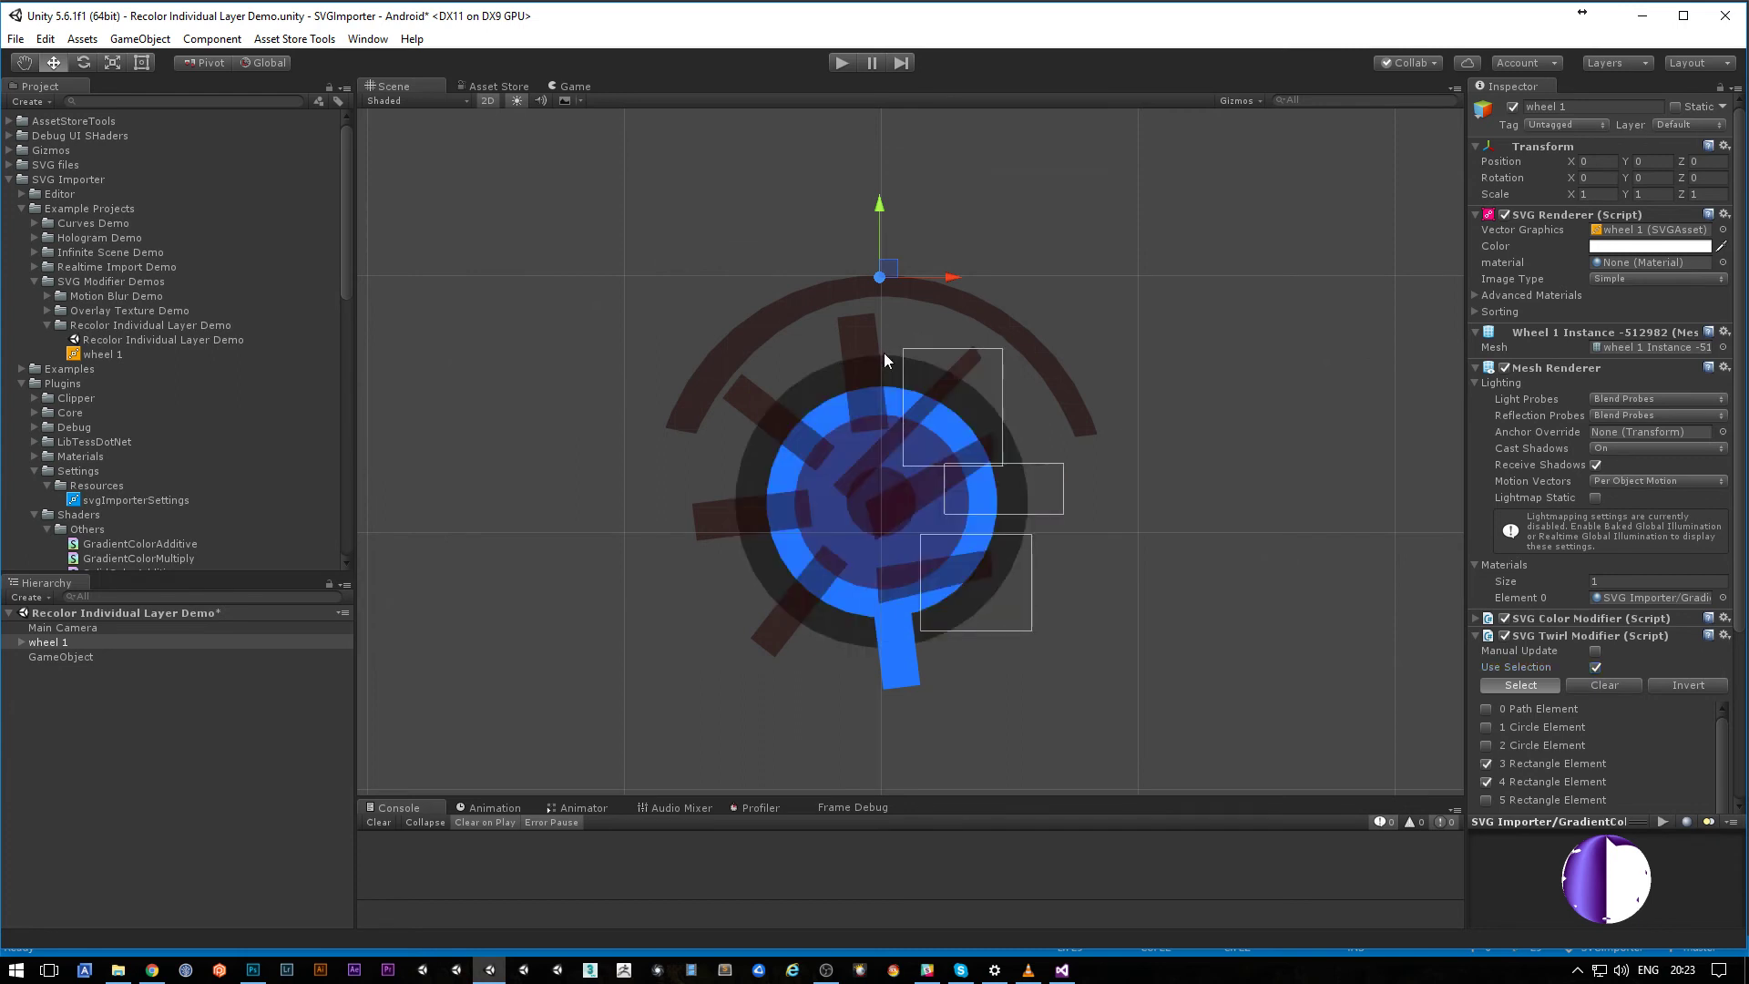
pyautogui.click(736, 405)
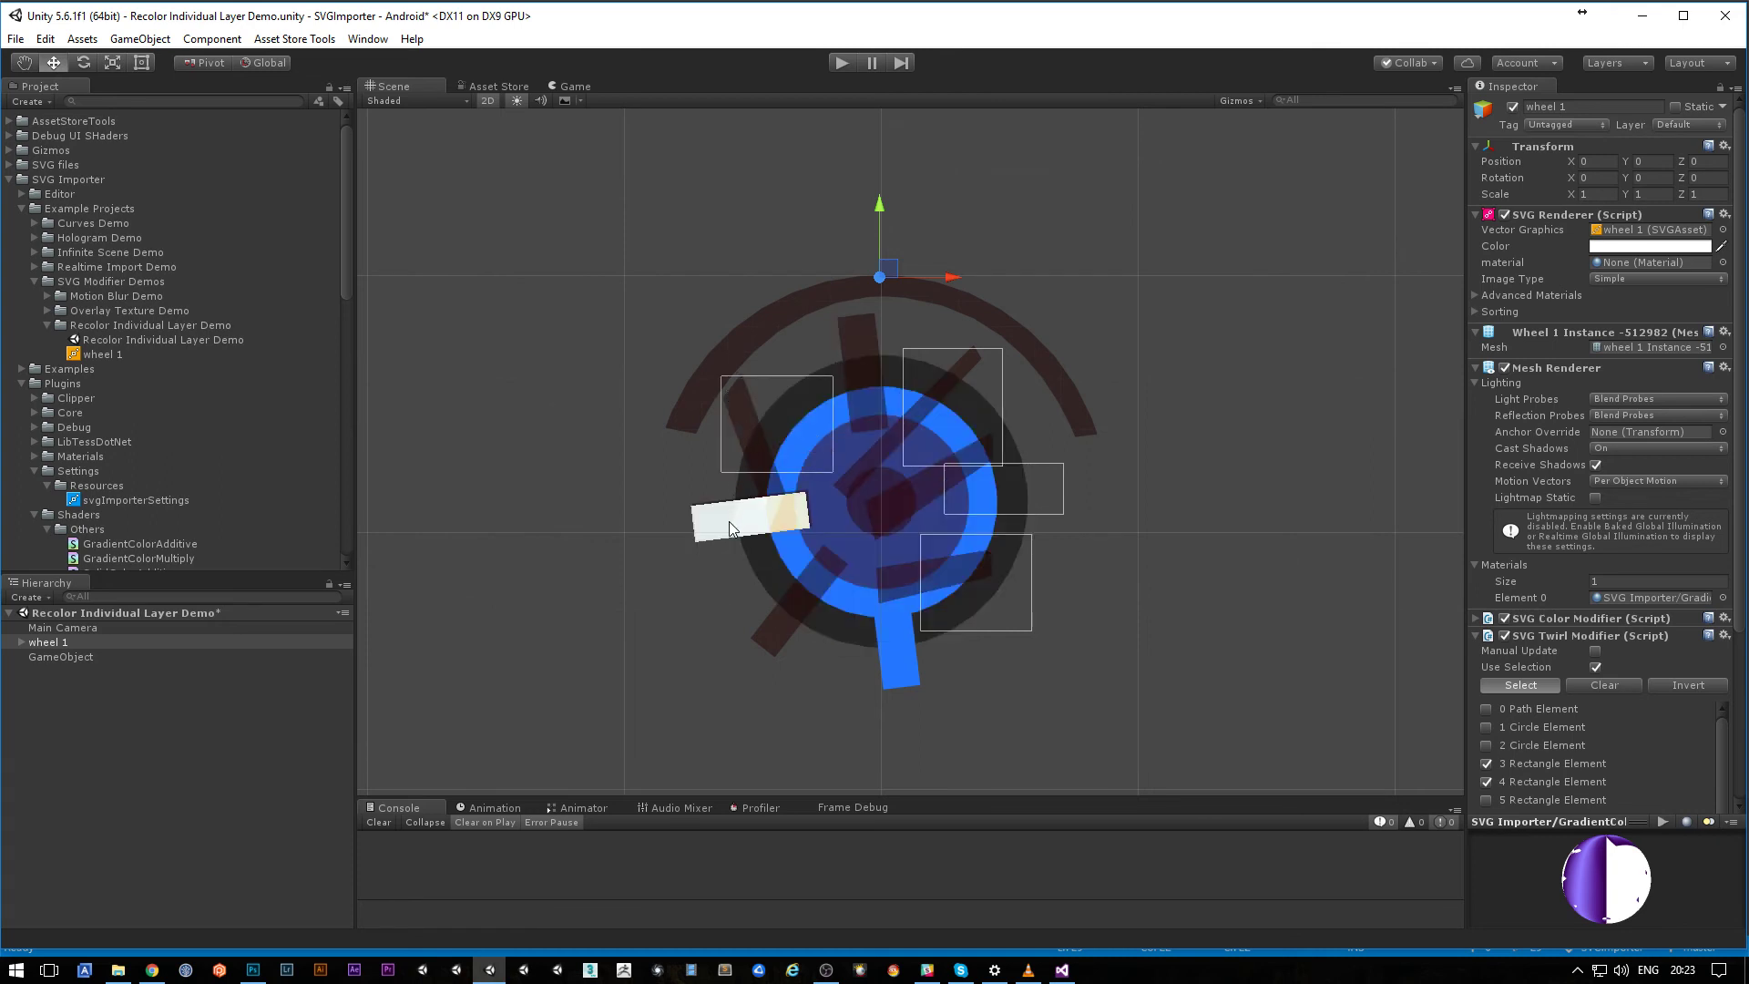
pyautogui.click(729, 521)
pyautogui.click(779, 626)
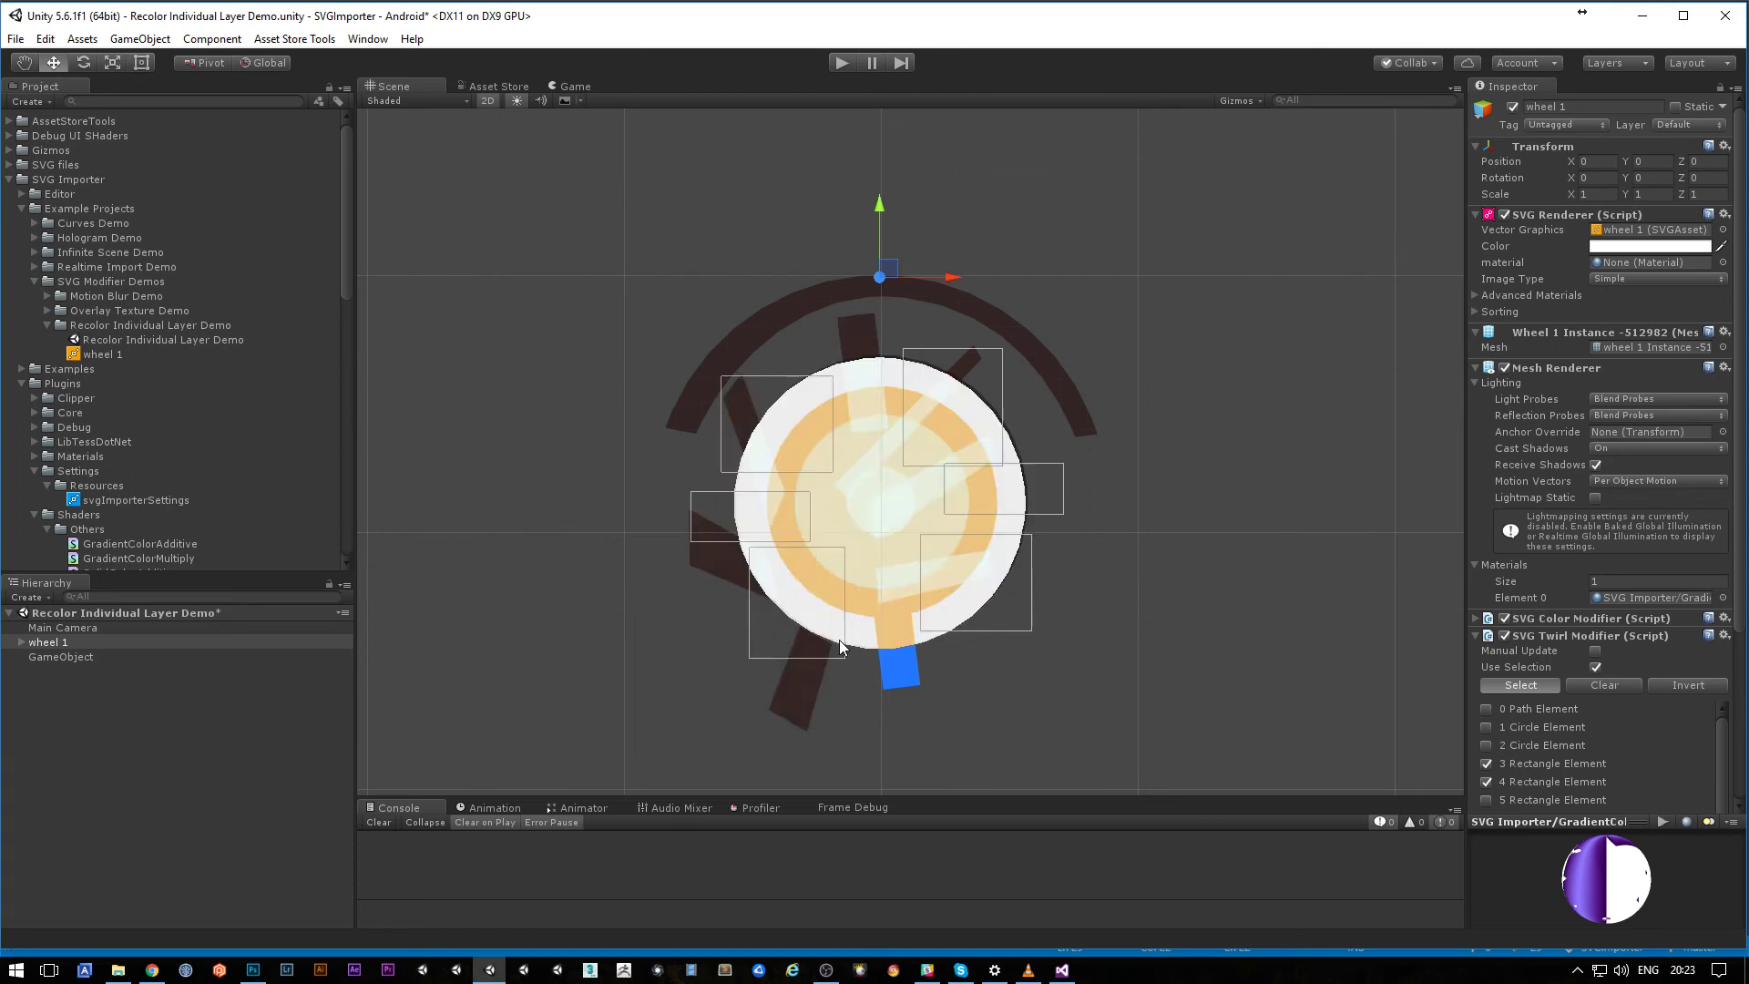
pyautogui.click(1531, 686)
# Step: Move GameObject to the wheel's center, at about X 0.025, Y -0.865
pyautogui.click(137, 655)
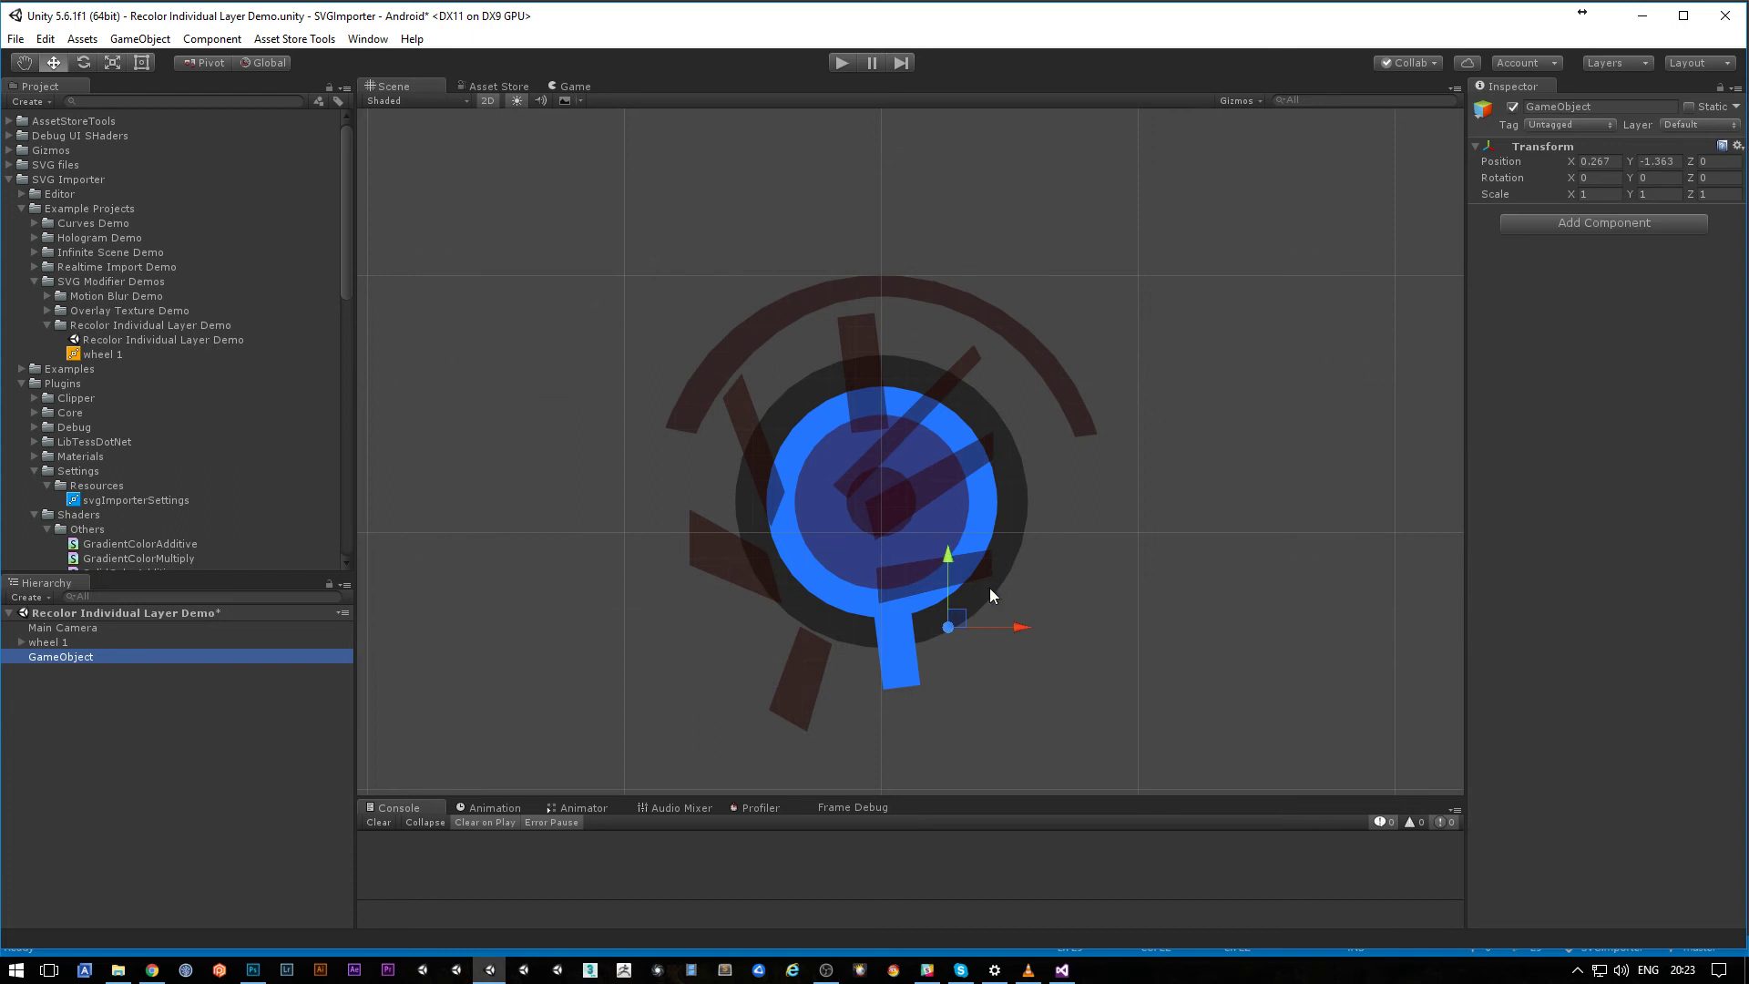
pyautogui.moveTo(955, 616); pyautogui.dragTo(897, 497)
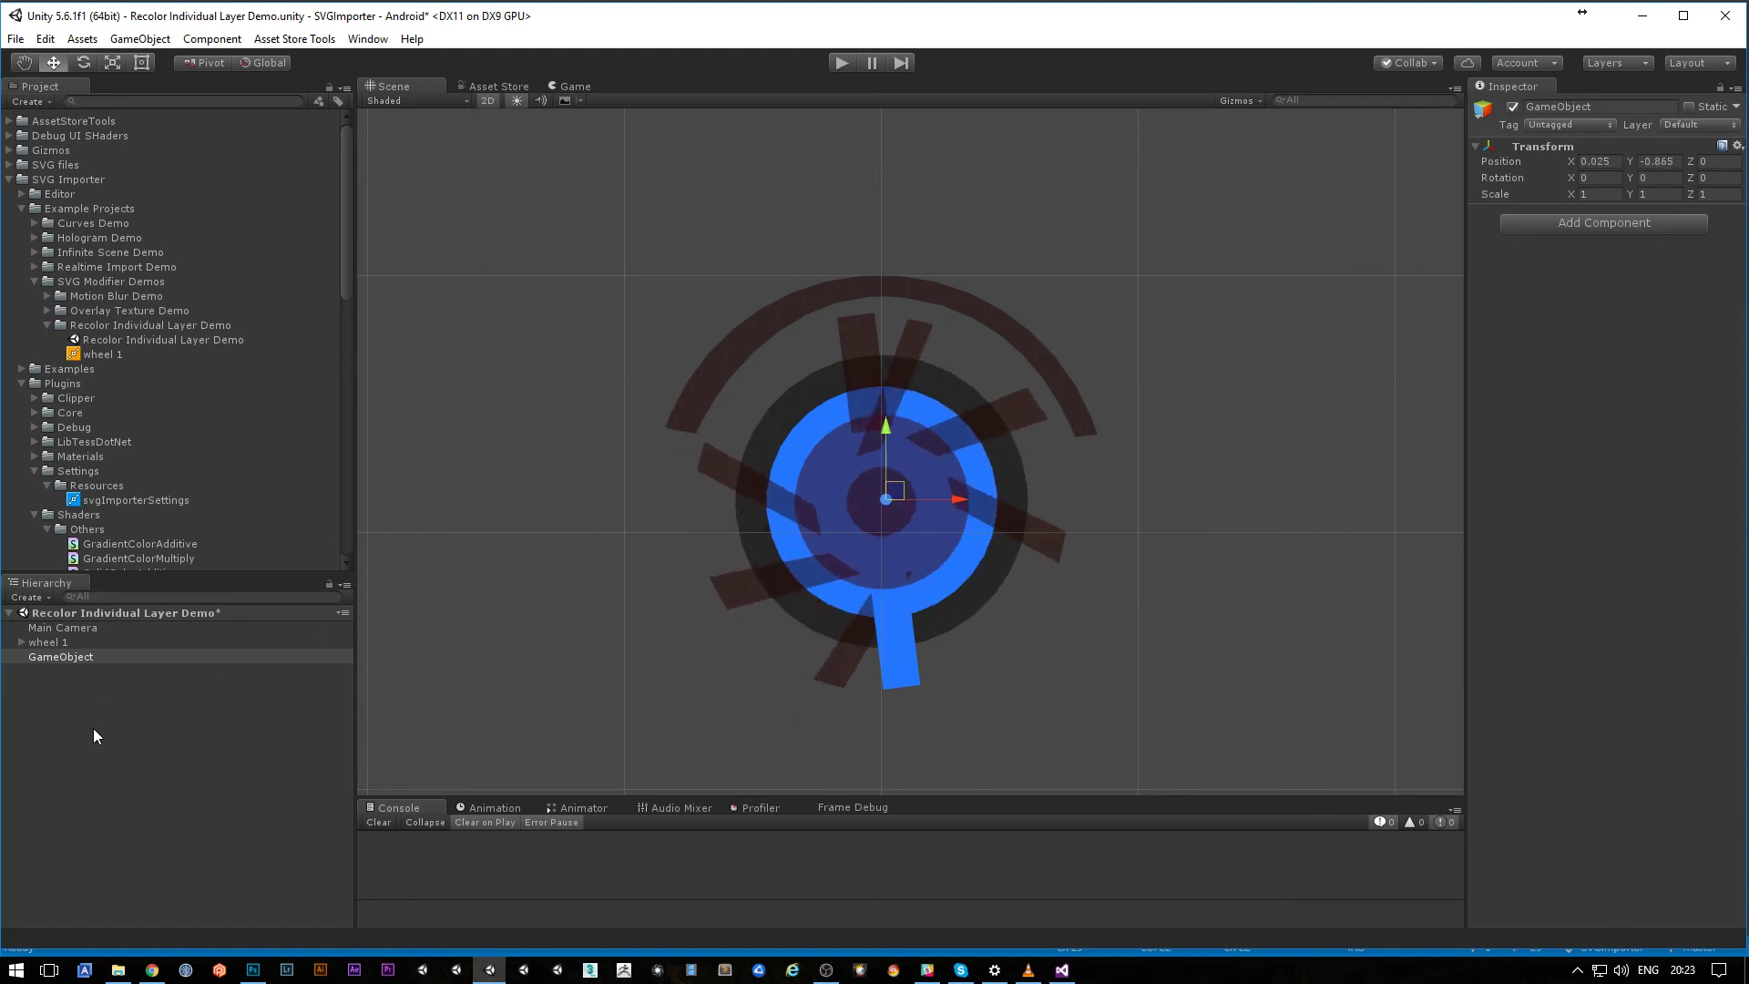